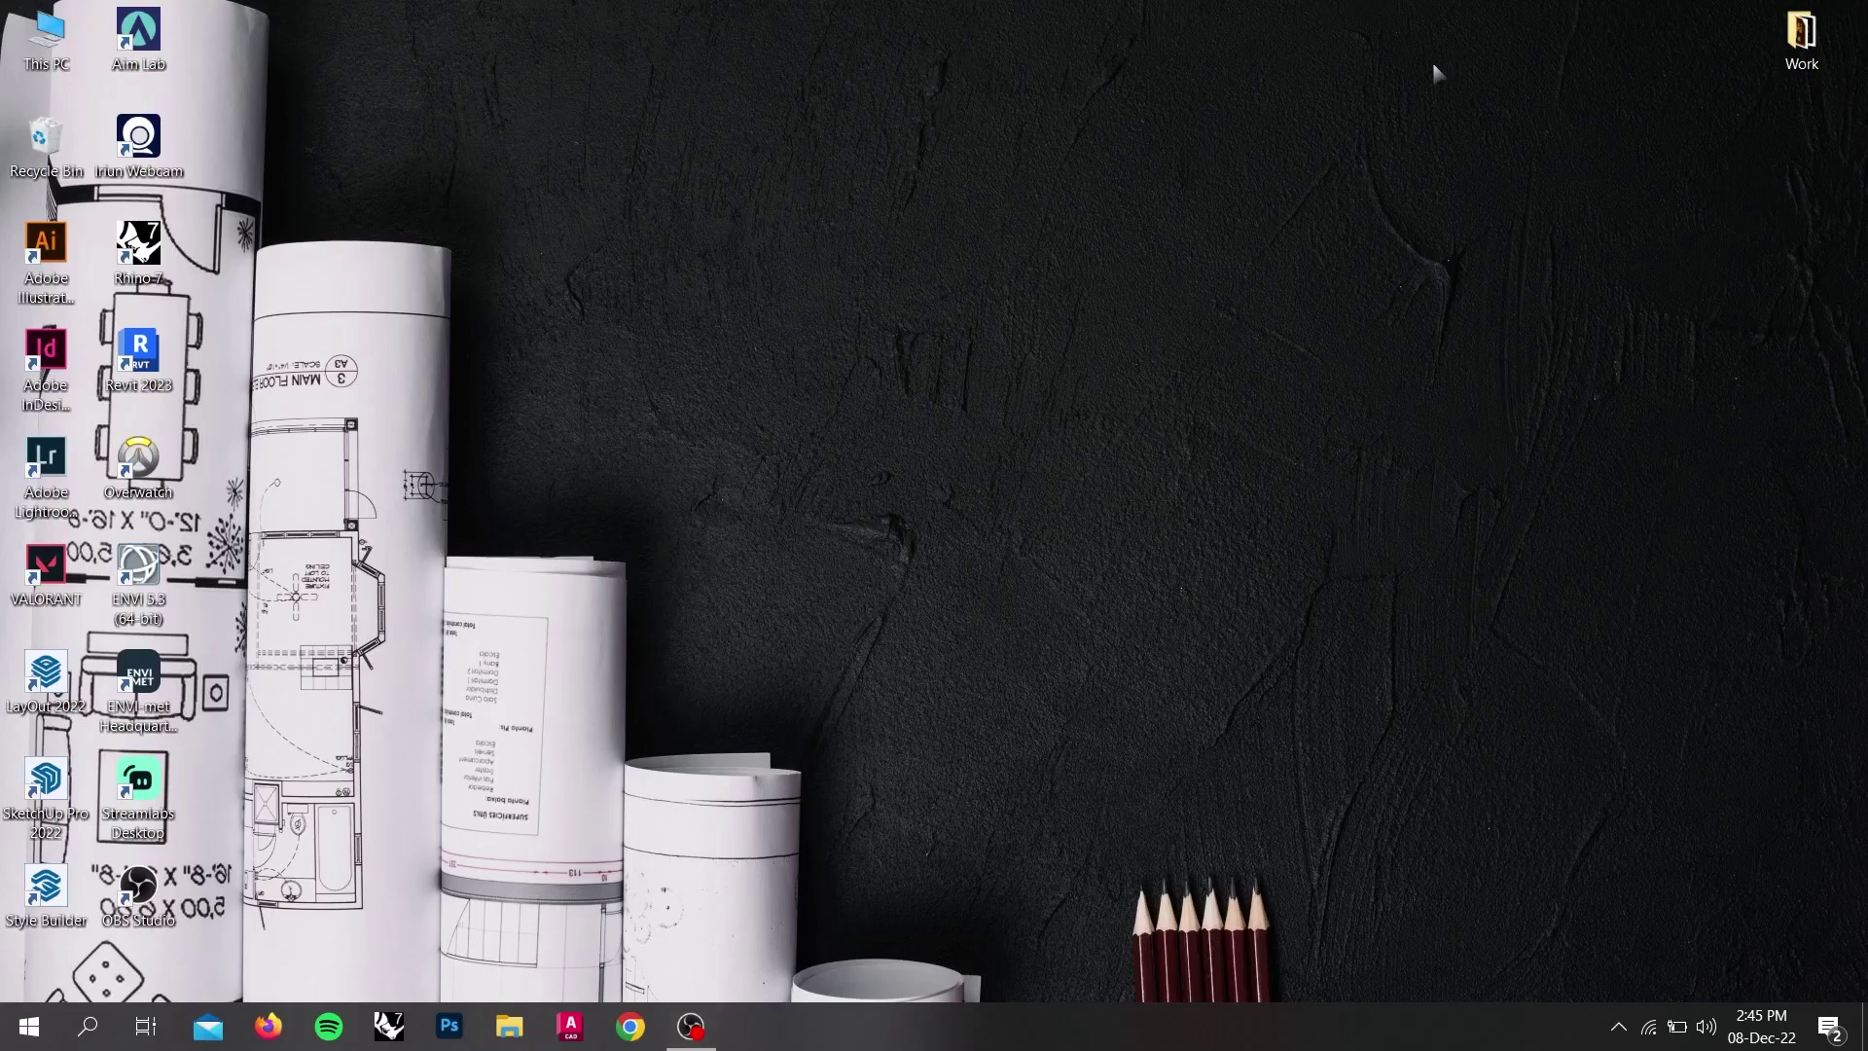
Launch ENVI-met Headquarter and start the Spaces editor with an empty 50 x 50 x 25 area.
double_click(138, 681)
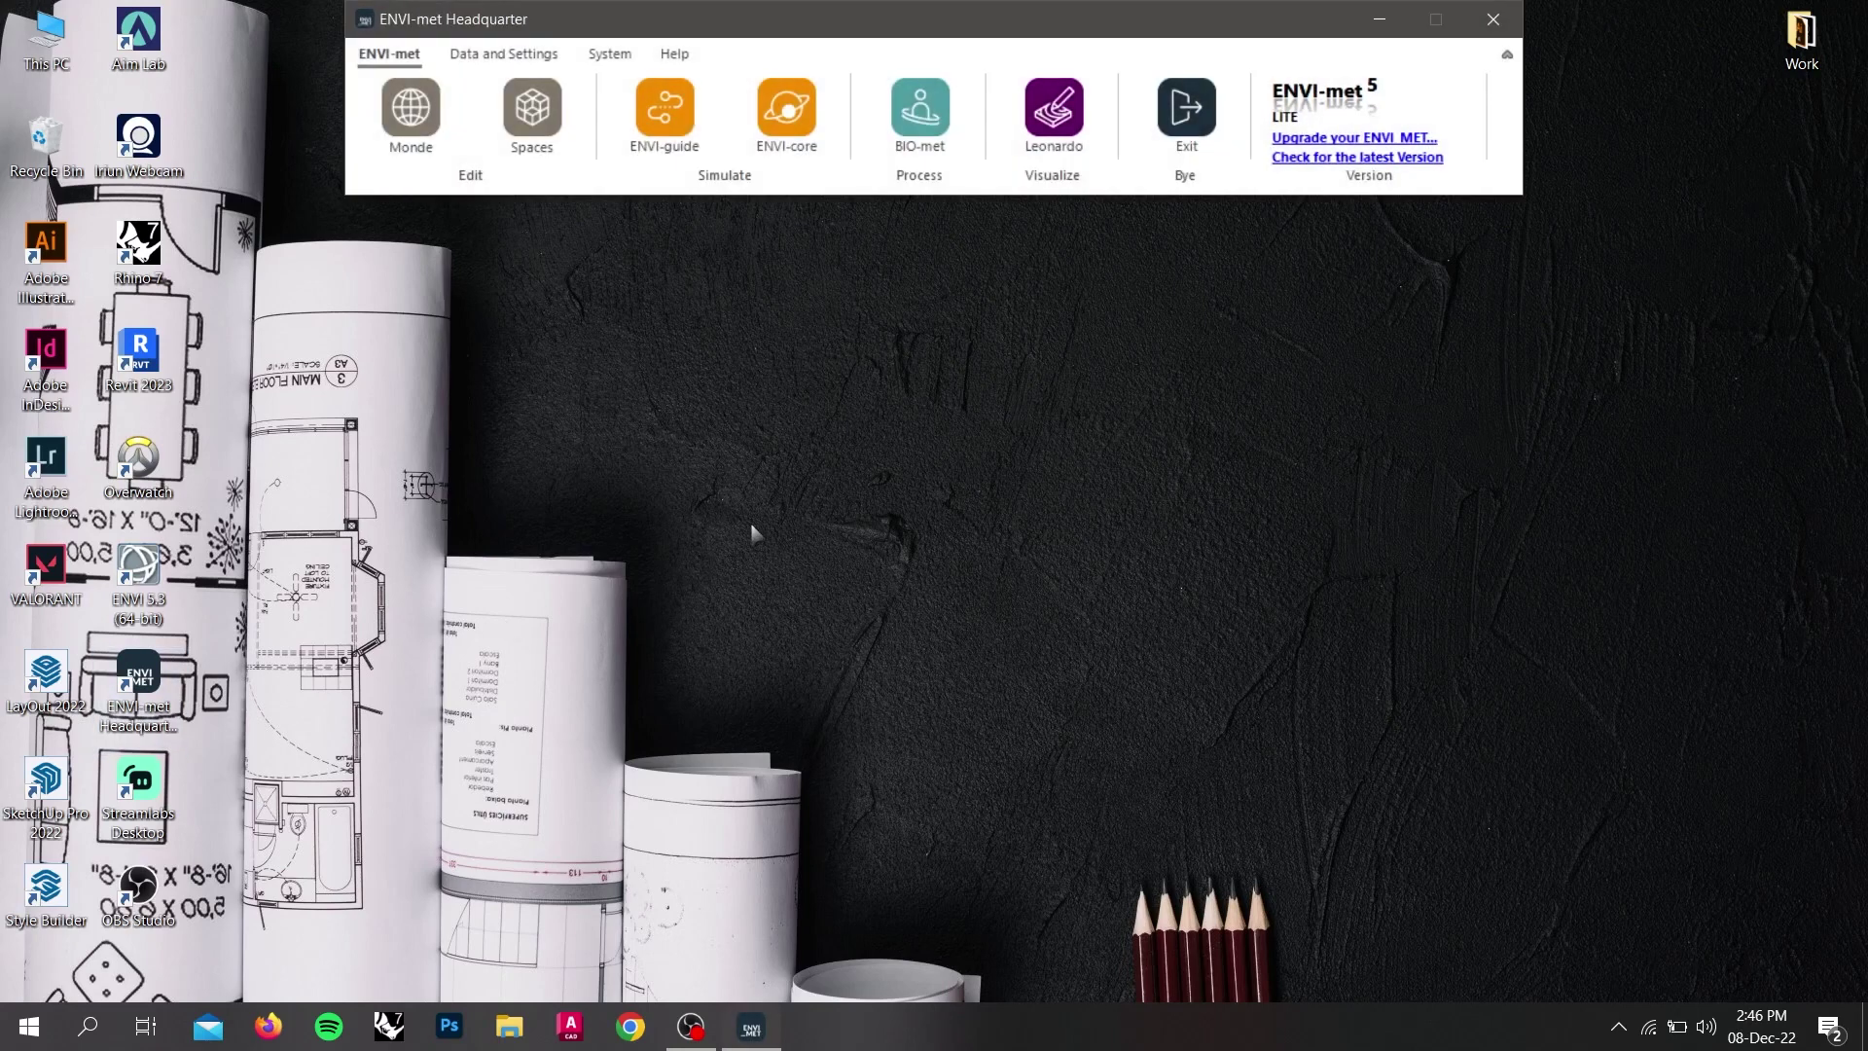
left_click(555, 156)
Rename the model location to 'RUET, rajshahi' in the domain settings and open the location finder.
left_click(816, 1029)
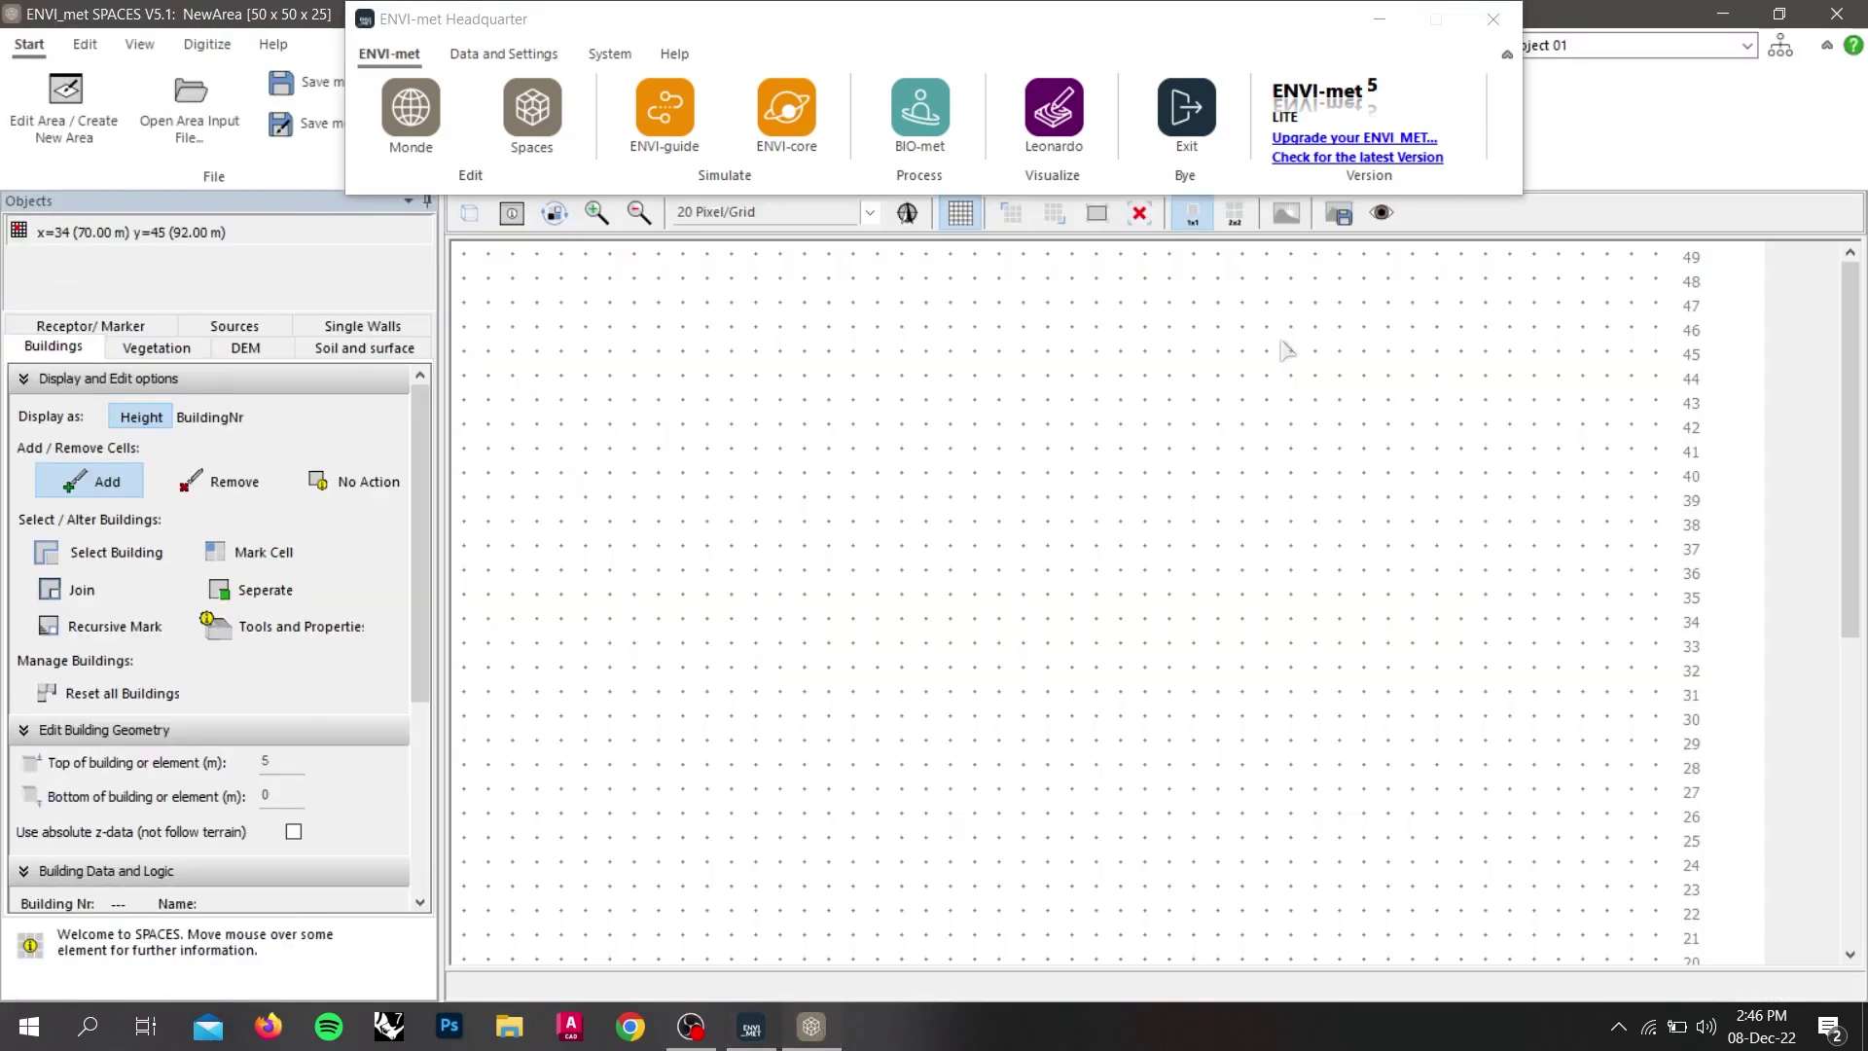
left_click(1380, 20)
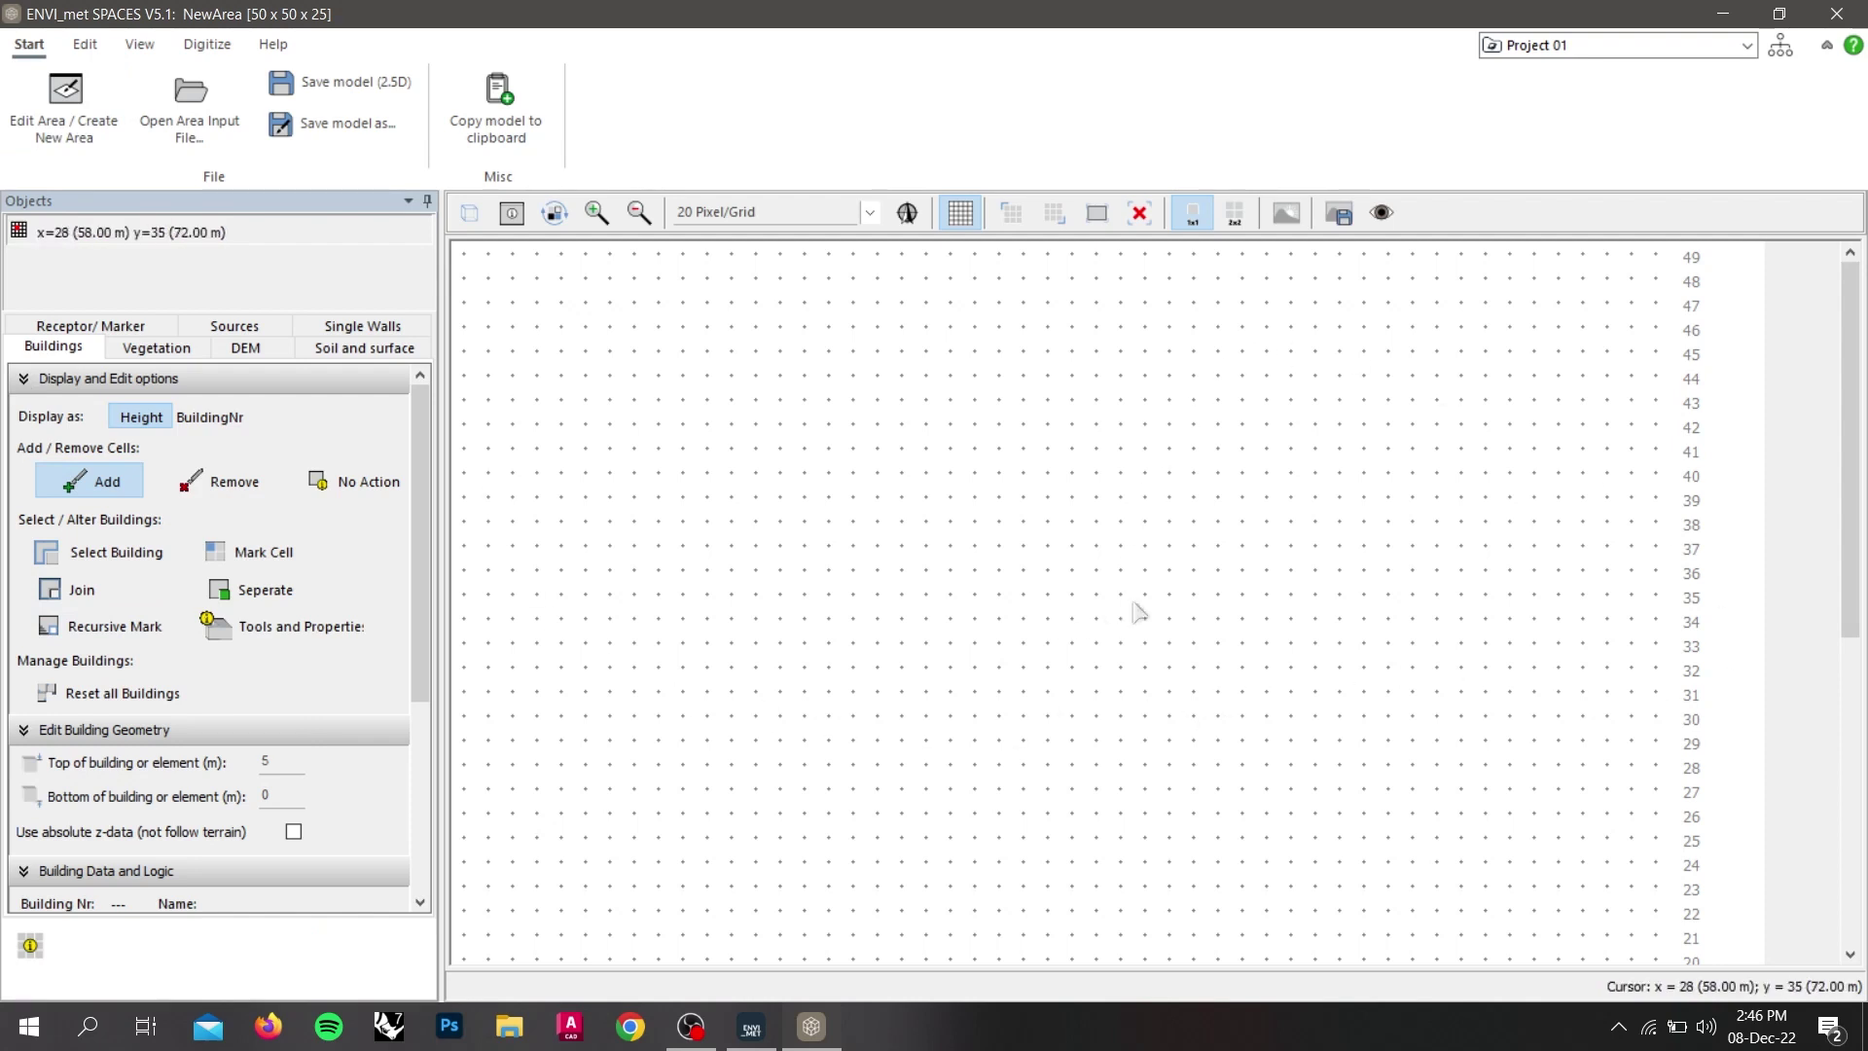
mouse_move(1842, 440)
left_mouse_down()
mouse_move(1857, 506)
mouse_move(1854, 430)
left_mouse_up()
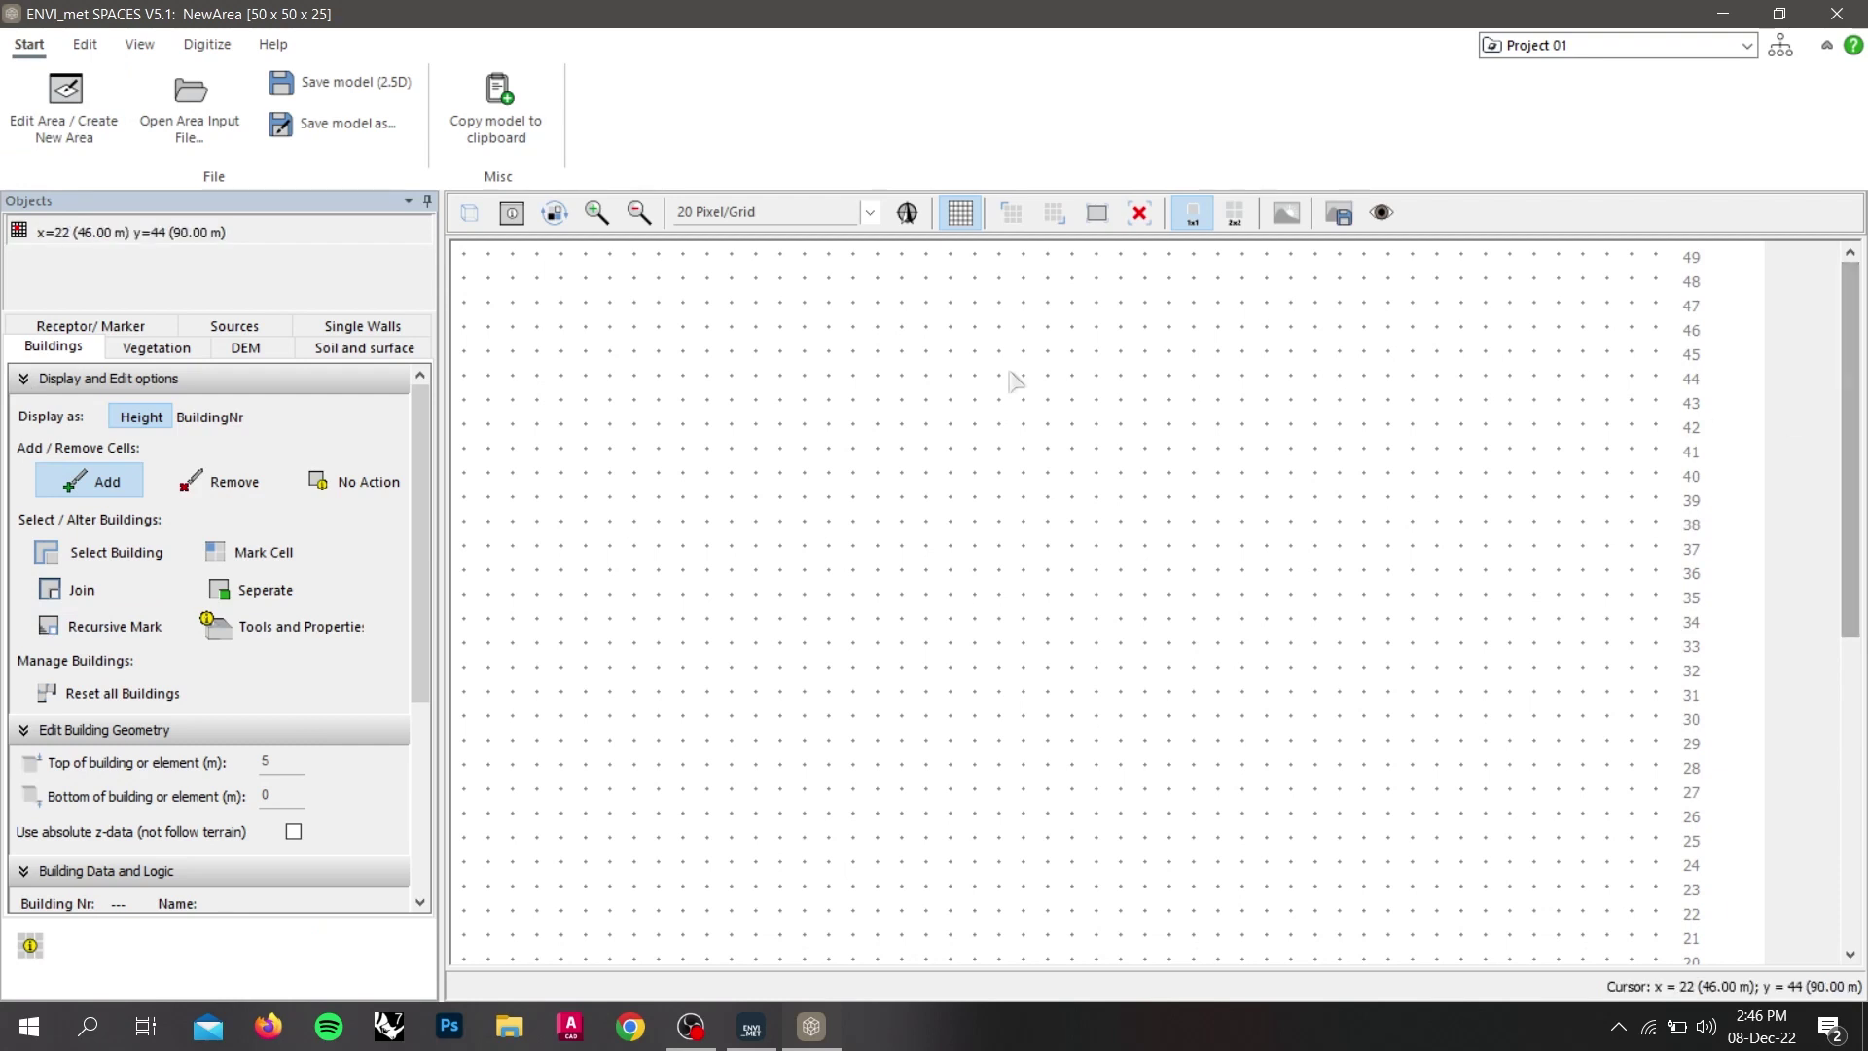
left_click(72, 146)
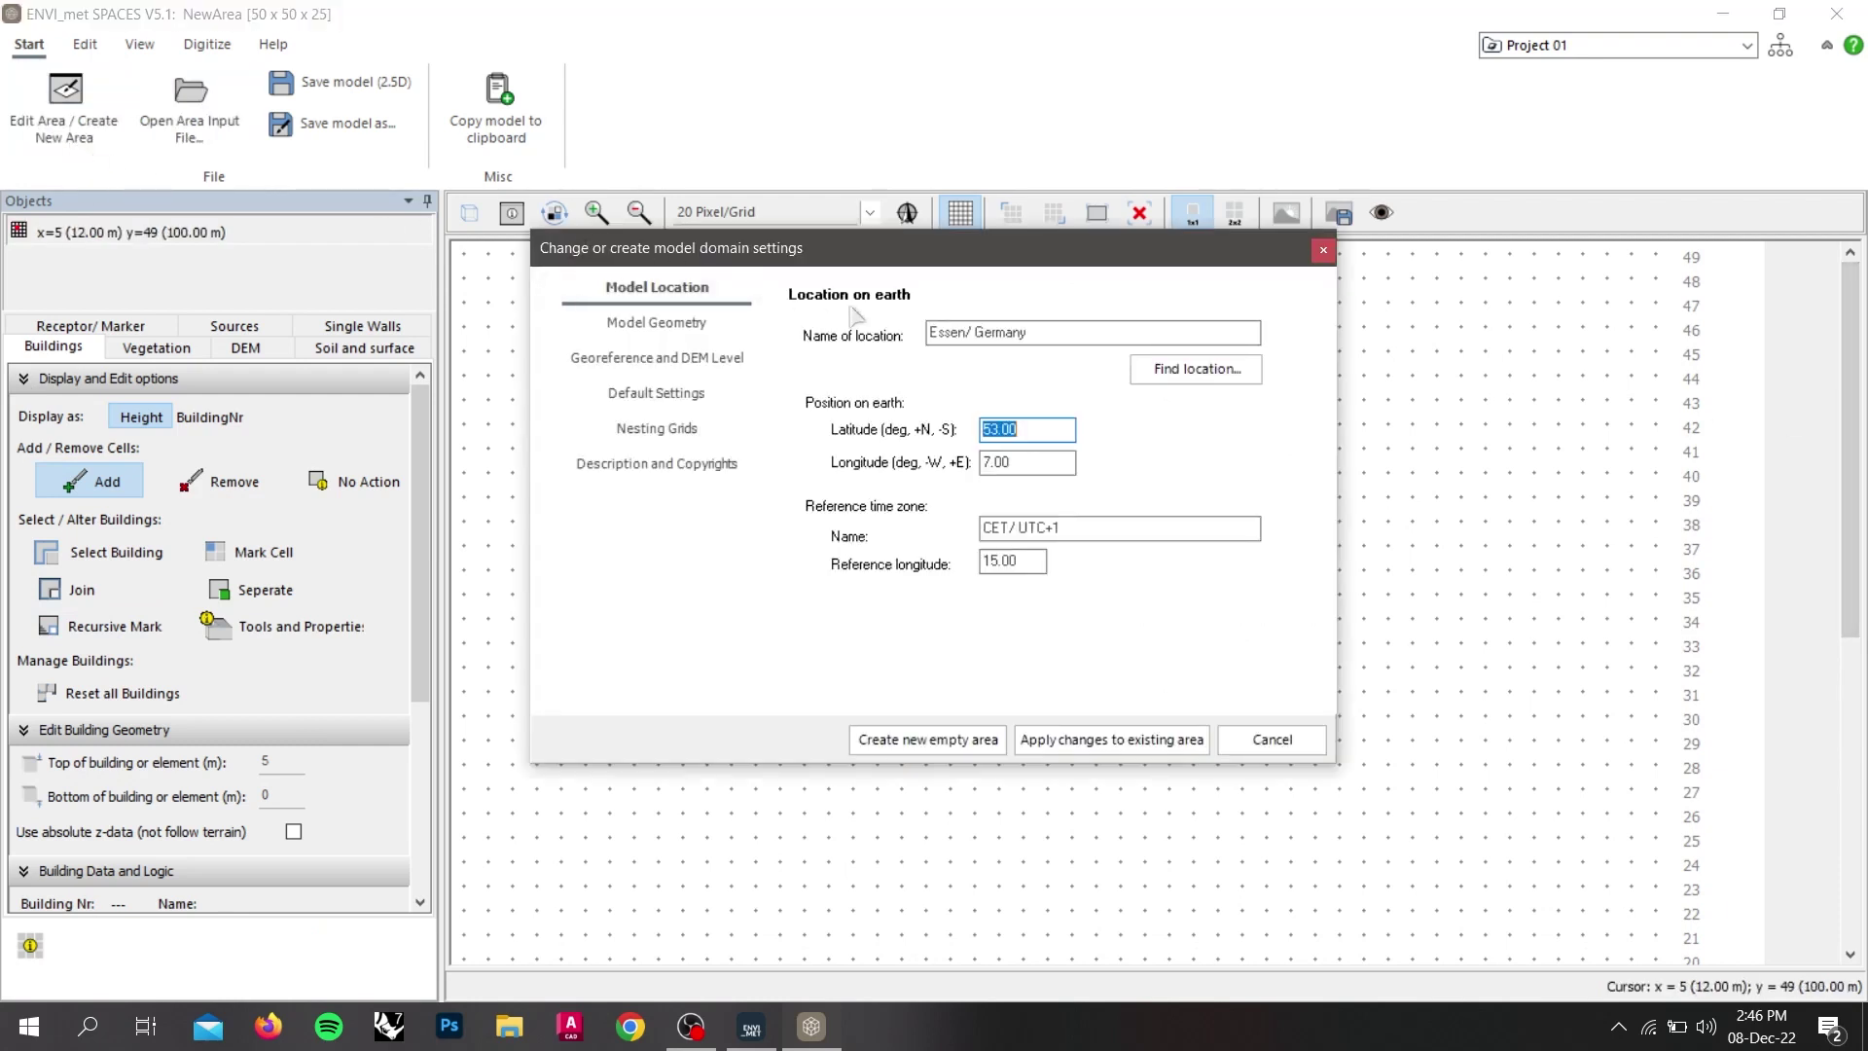
left_click(1032, 334)
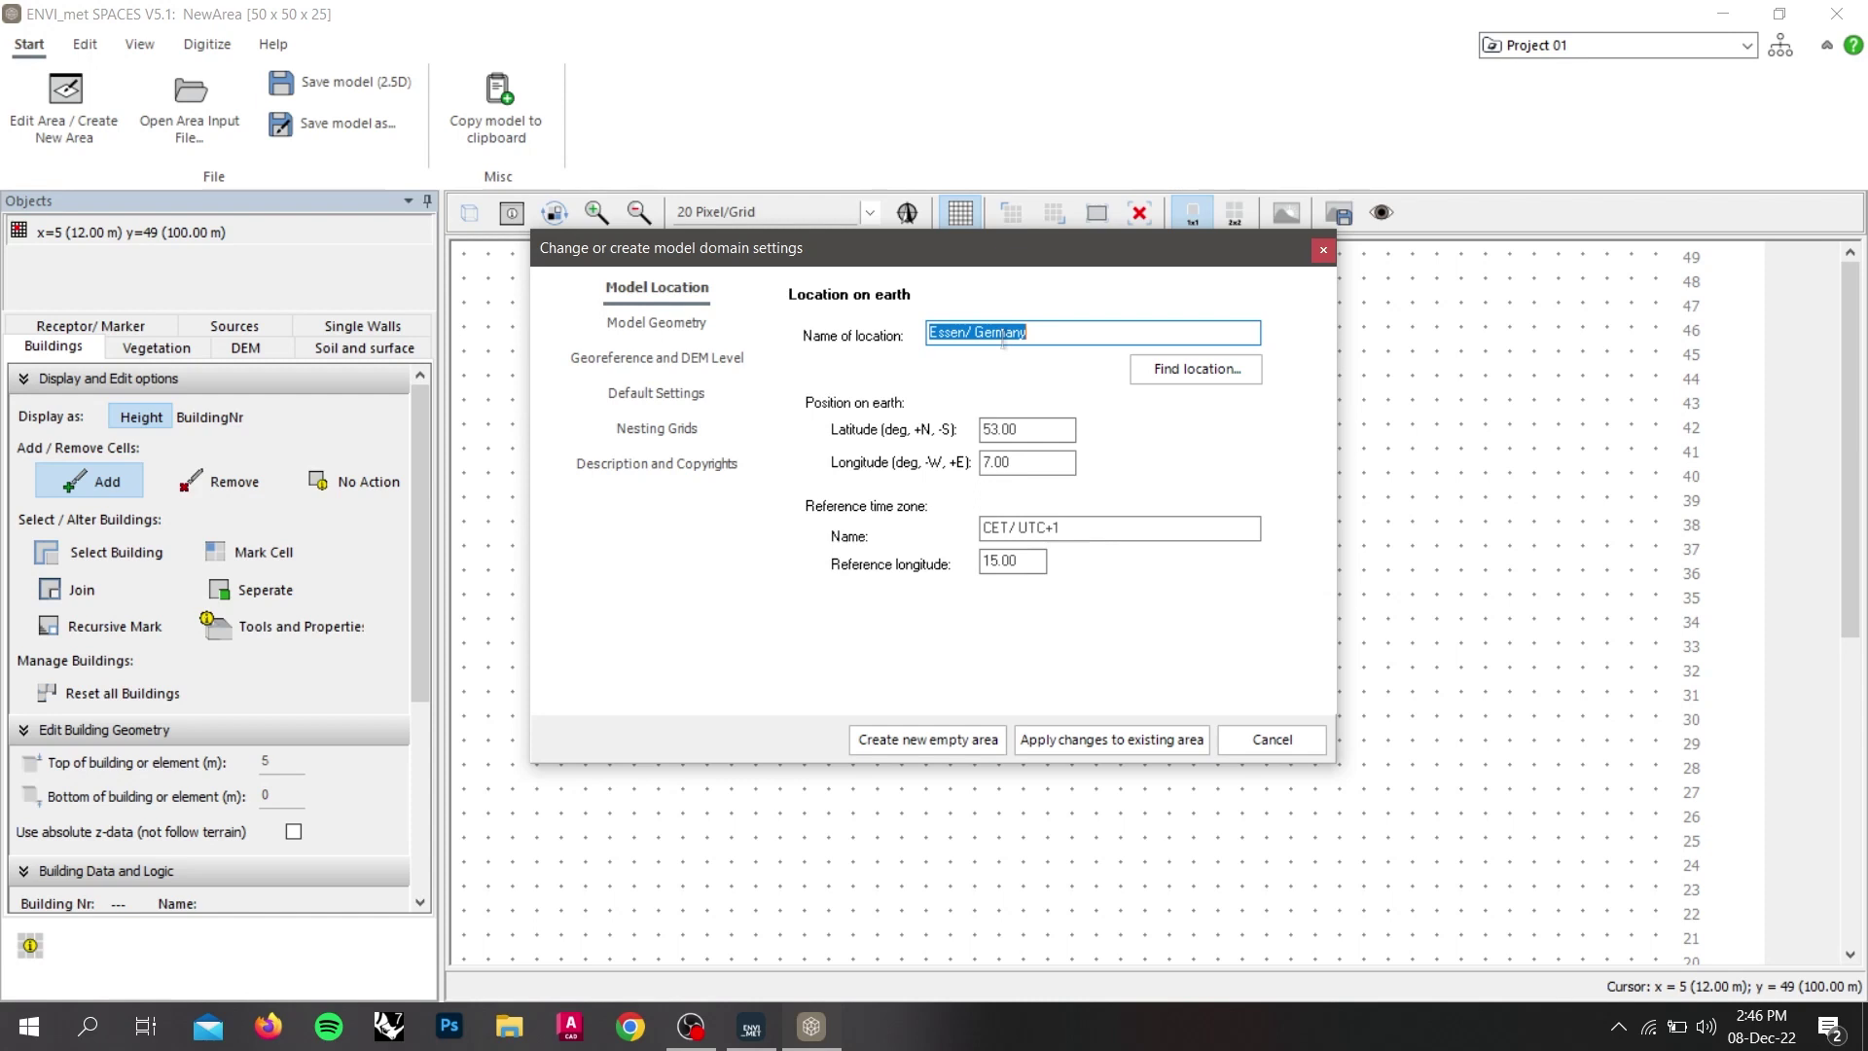
type("RUET, rajsahi")
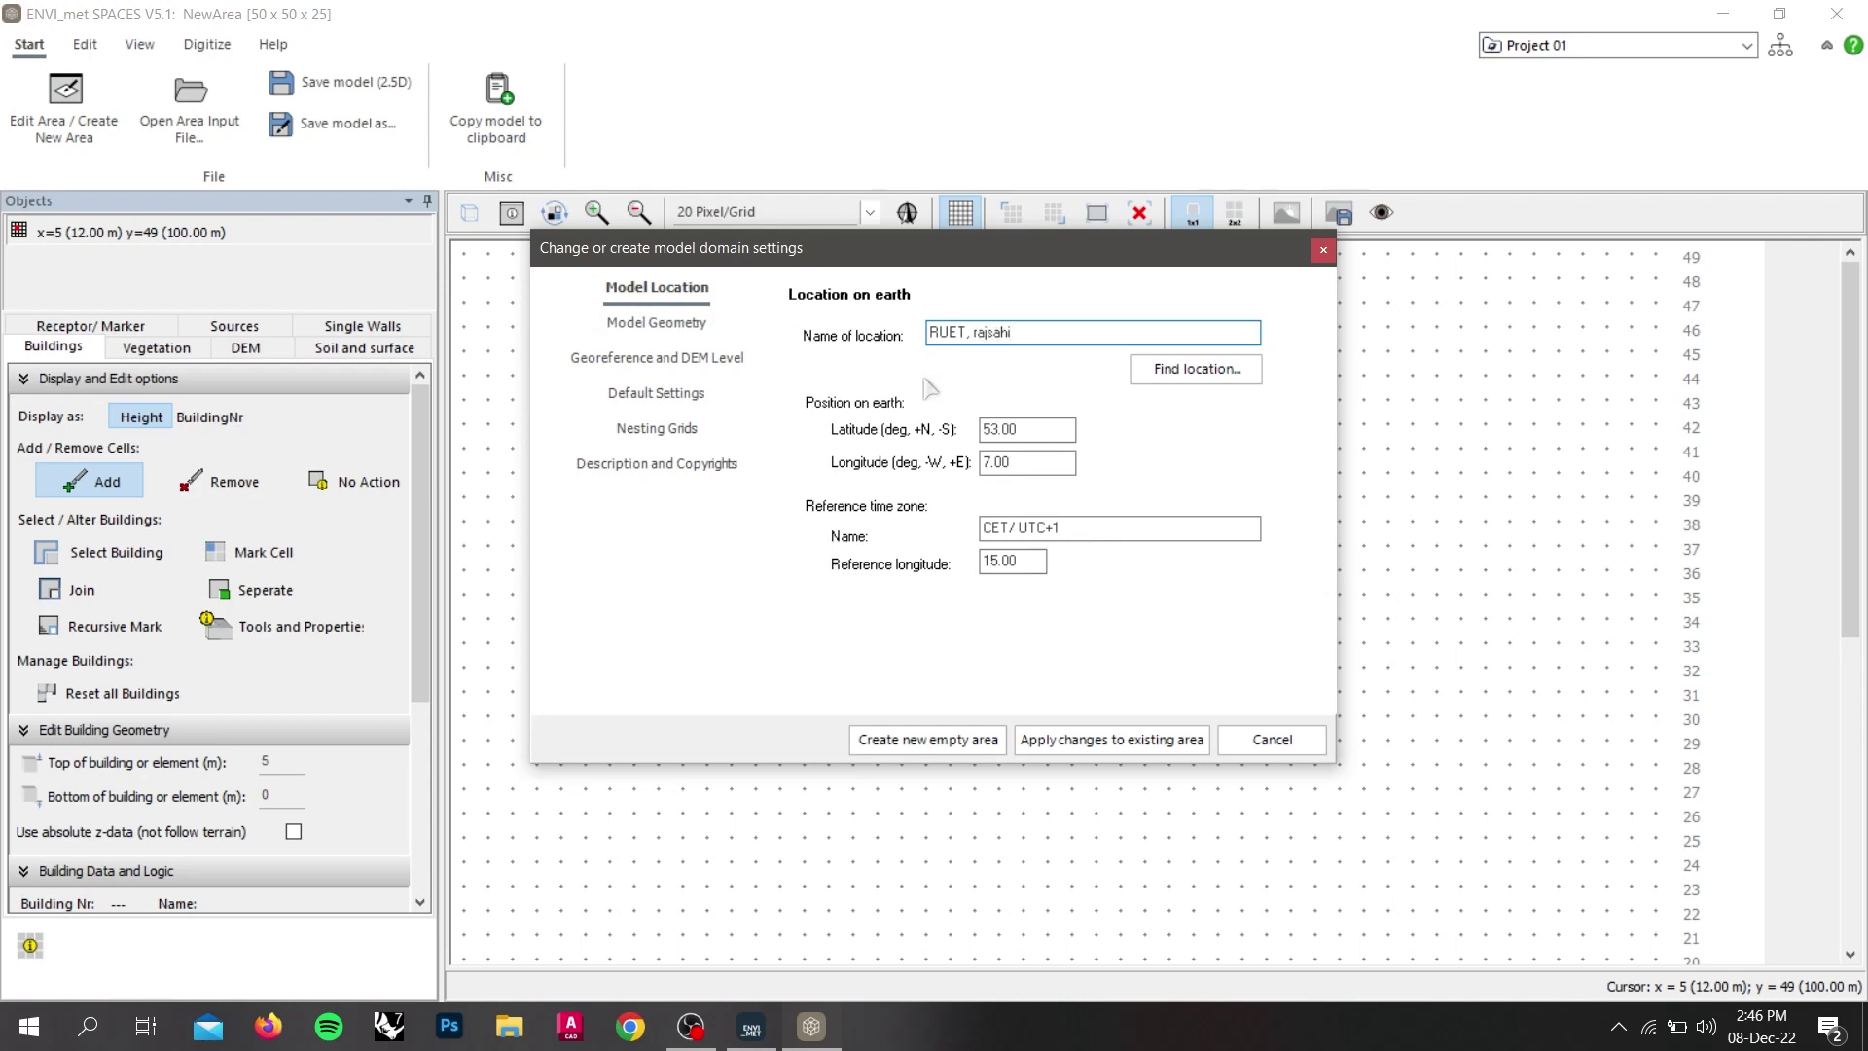
left_click(1161, 381)
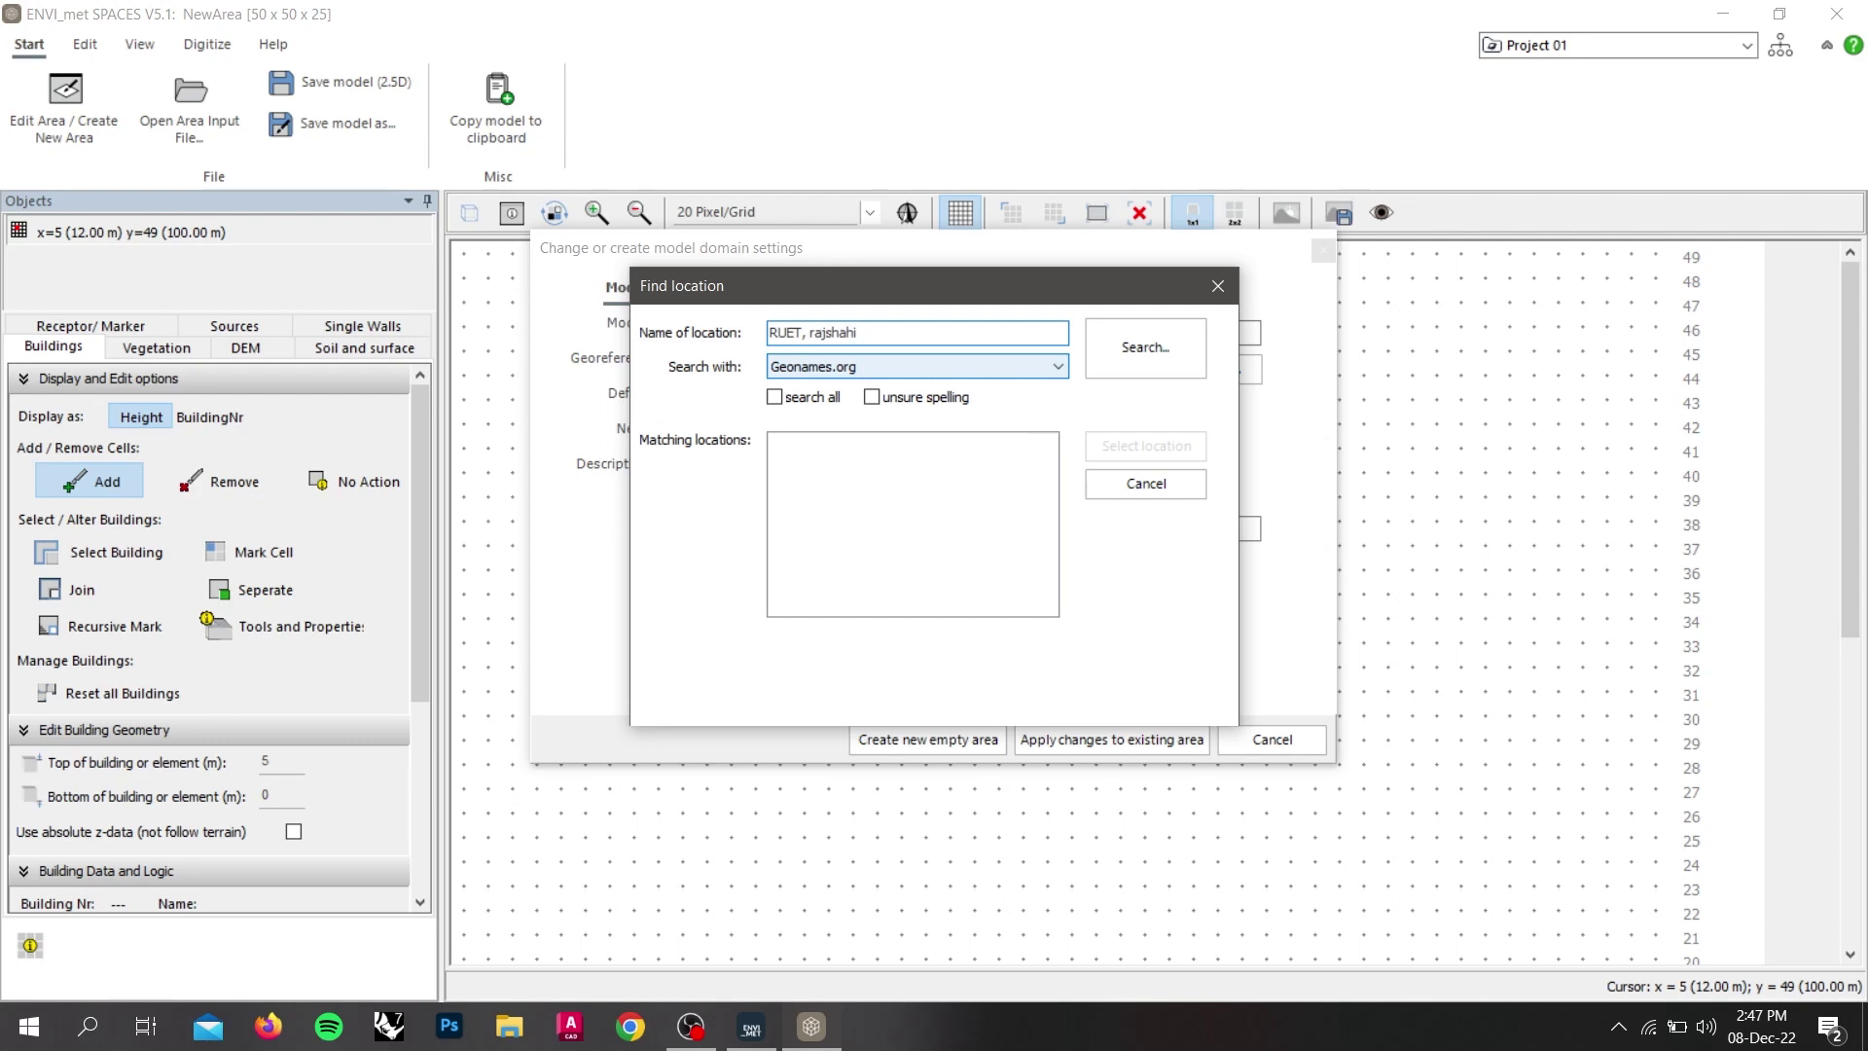
Find Rajshahi, Bangladesh via a Google.com search and apply latitude 24.36, longitude 88.63 to the area.
left_click(1058, 367)
left_click(1016, 411)
left_click(819, 401)
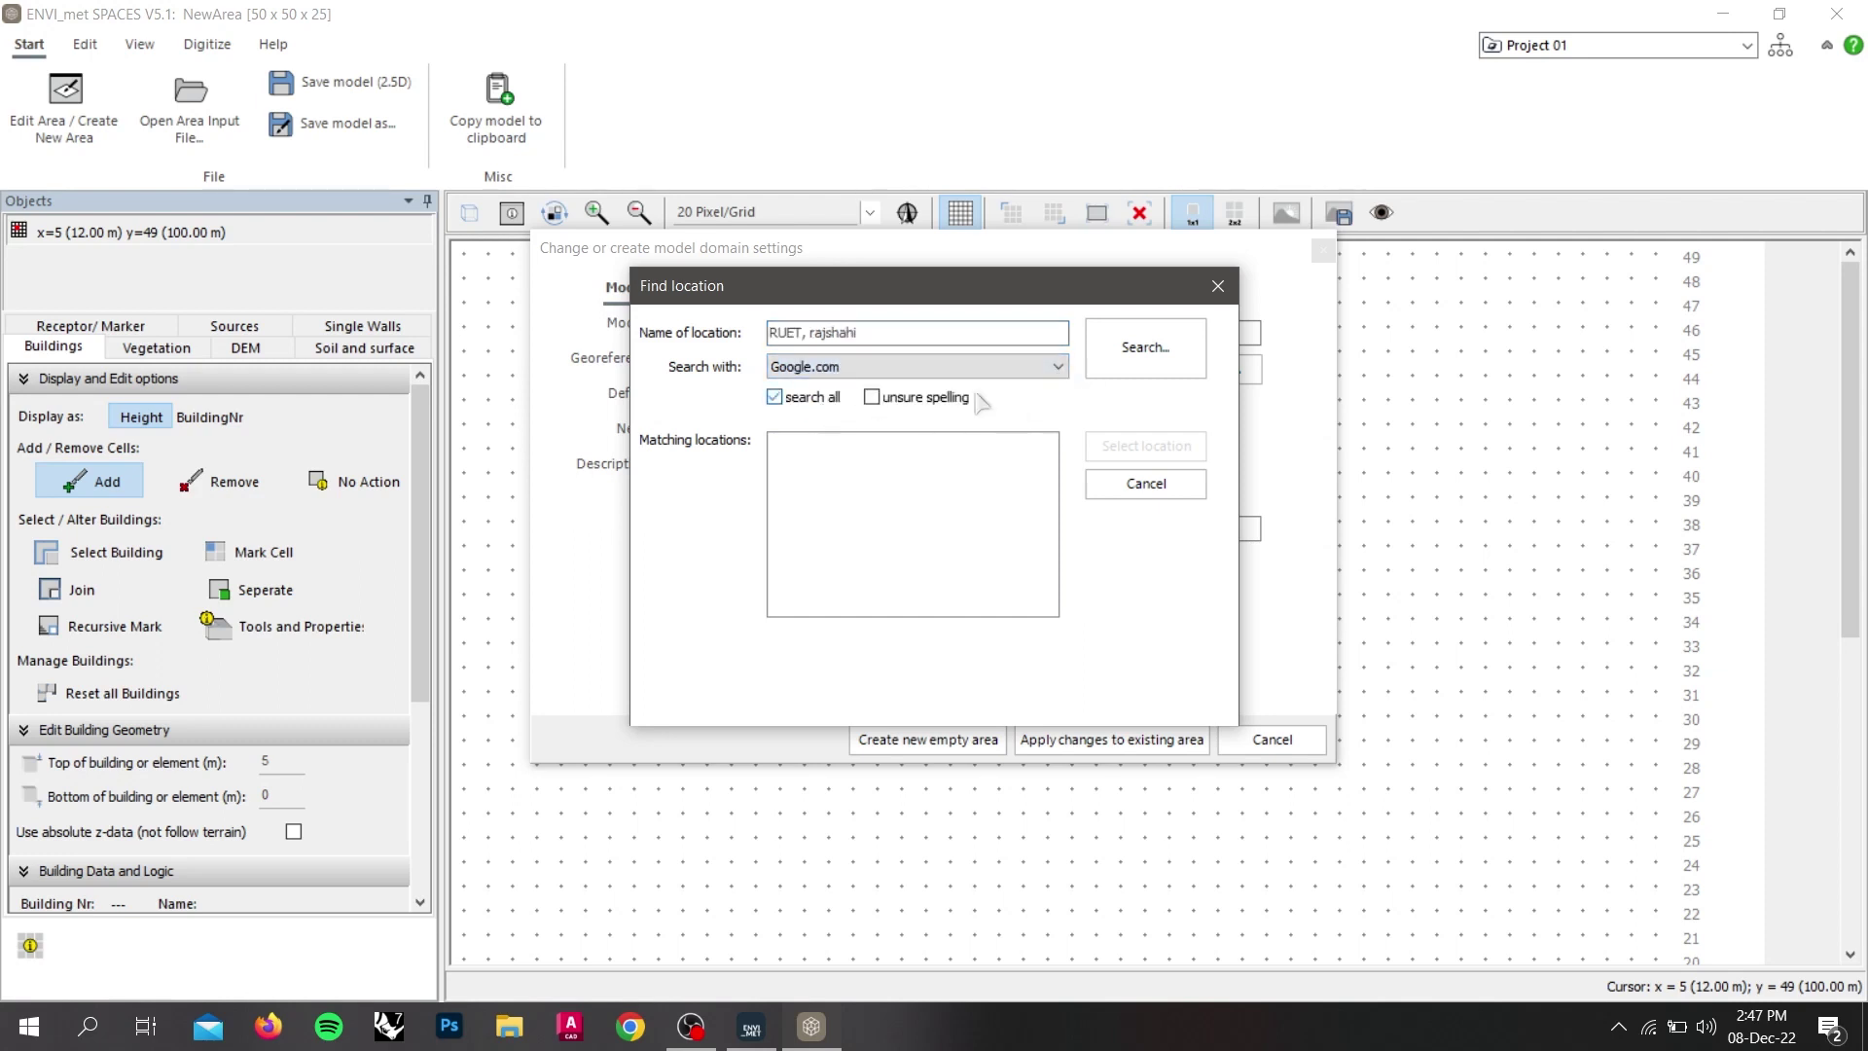
left_click(1129, 375)
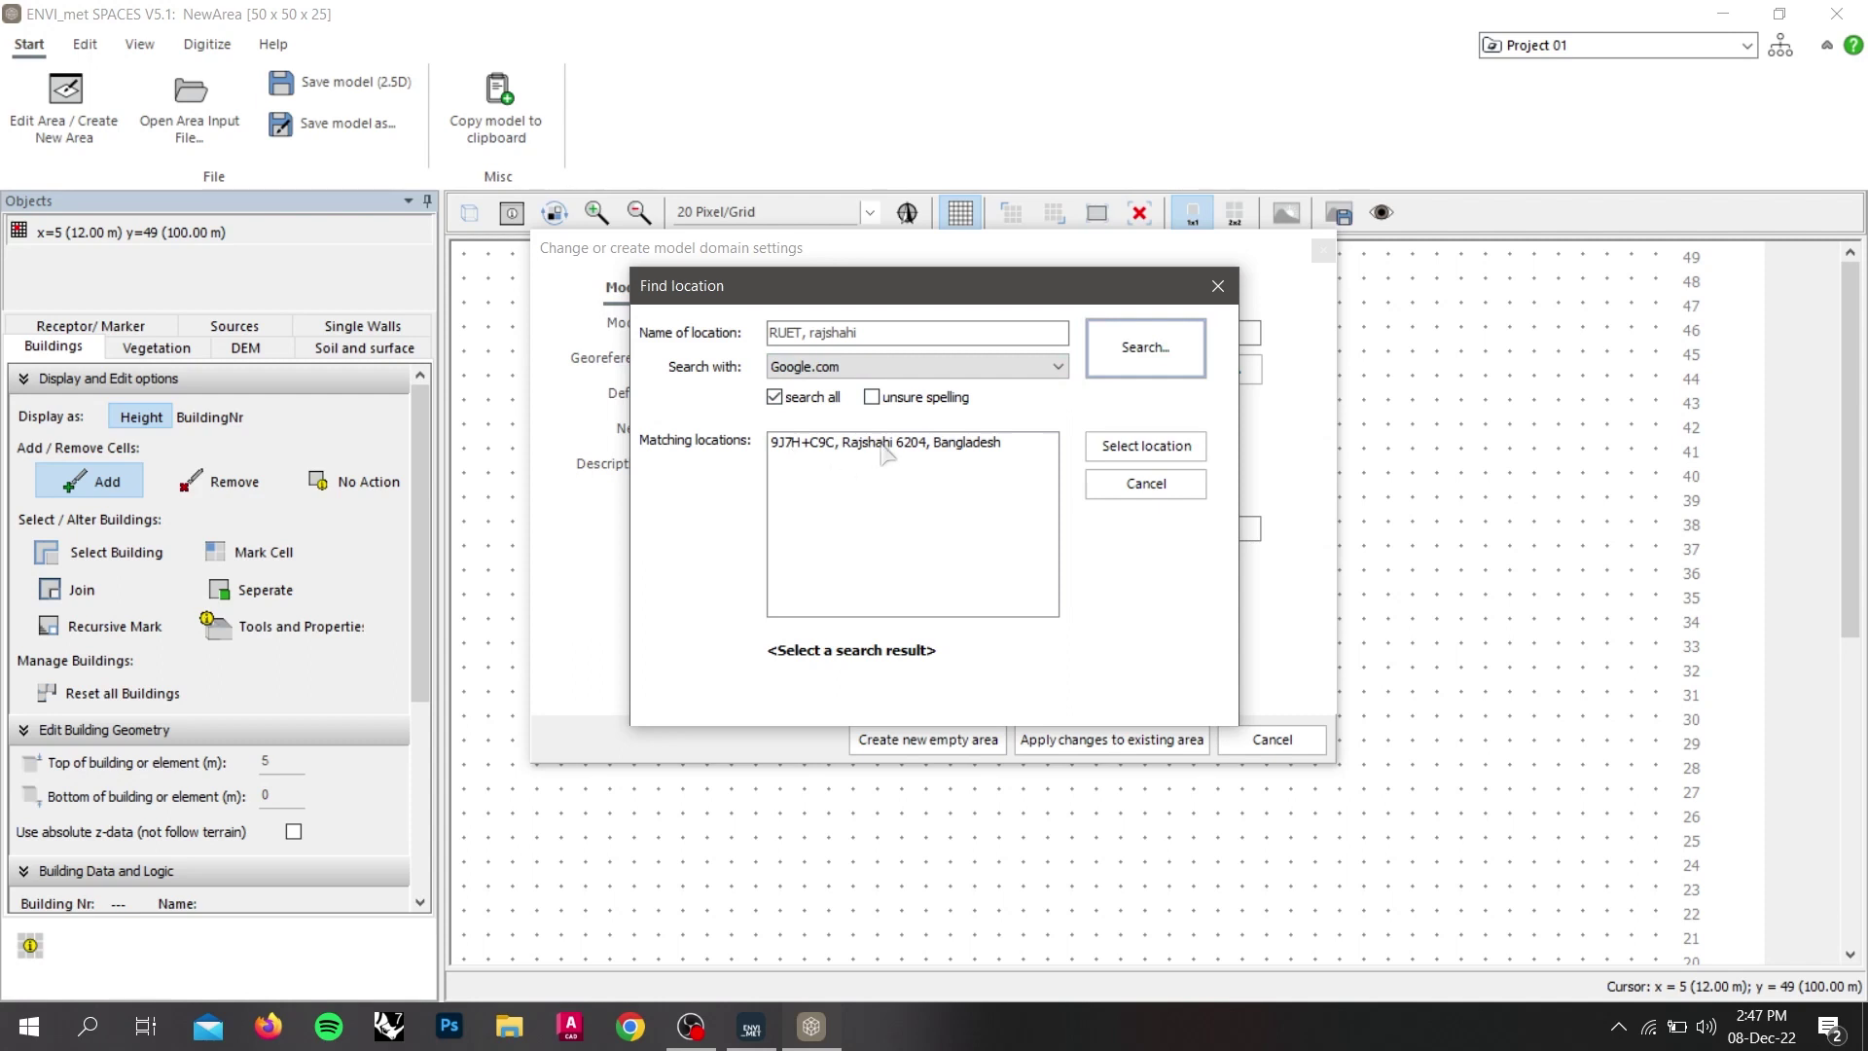
left_click(906, 445)
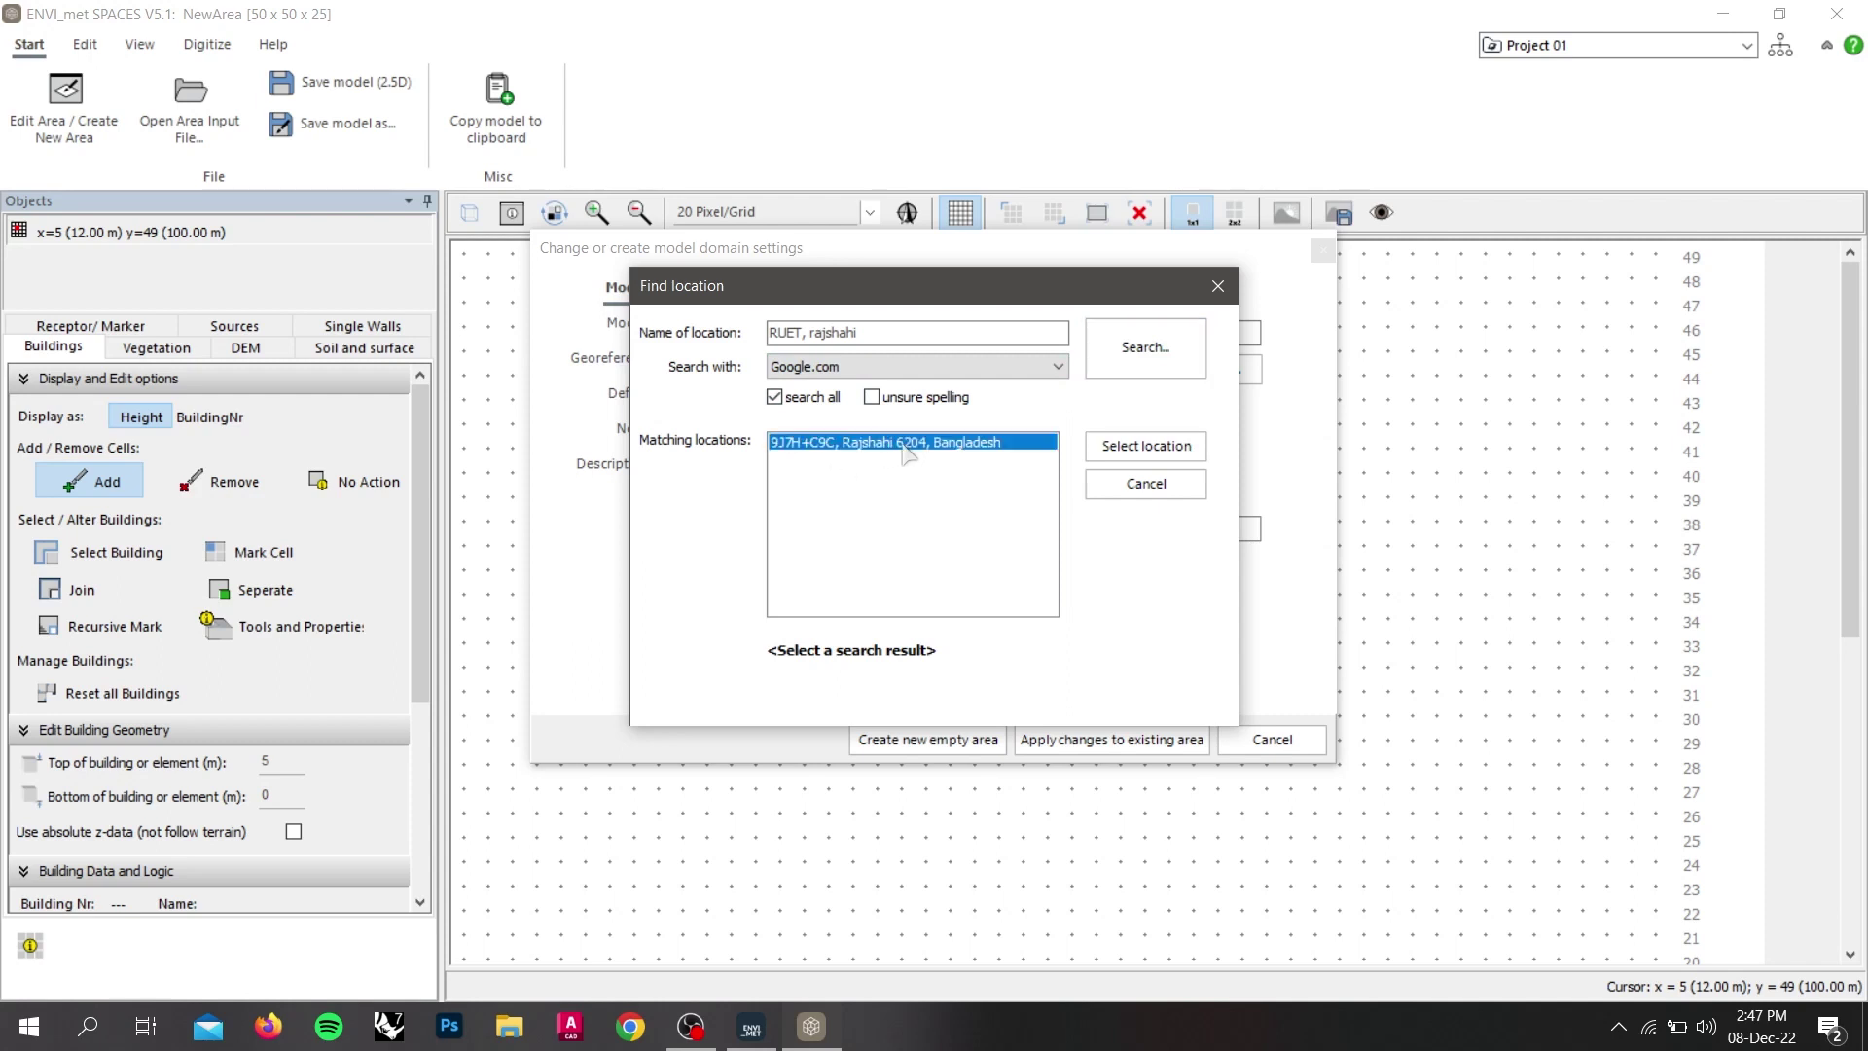
left_click(1119, 449)
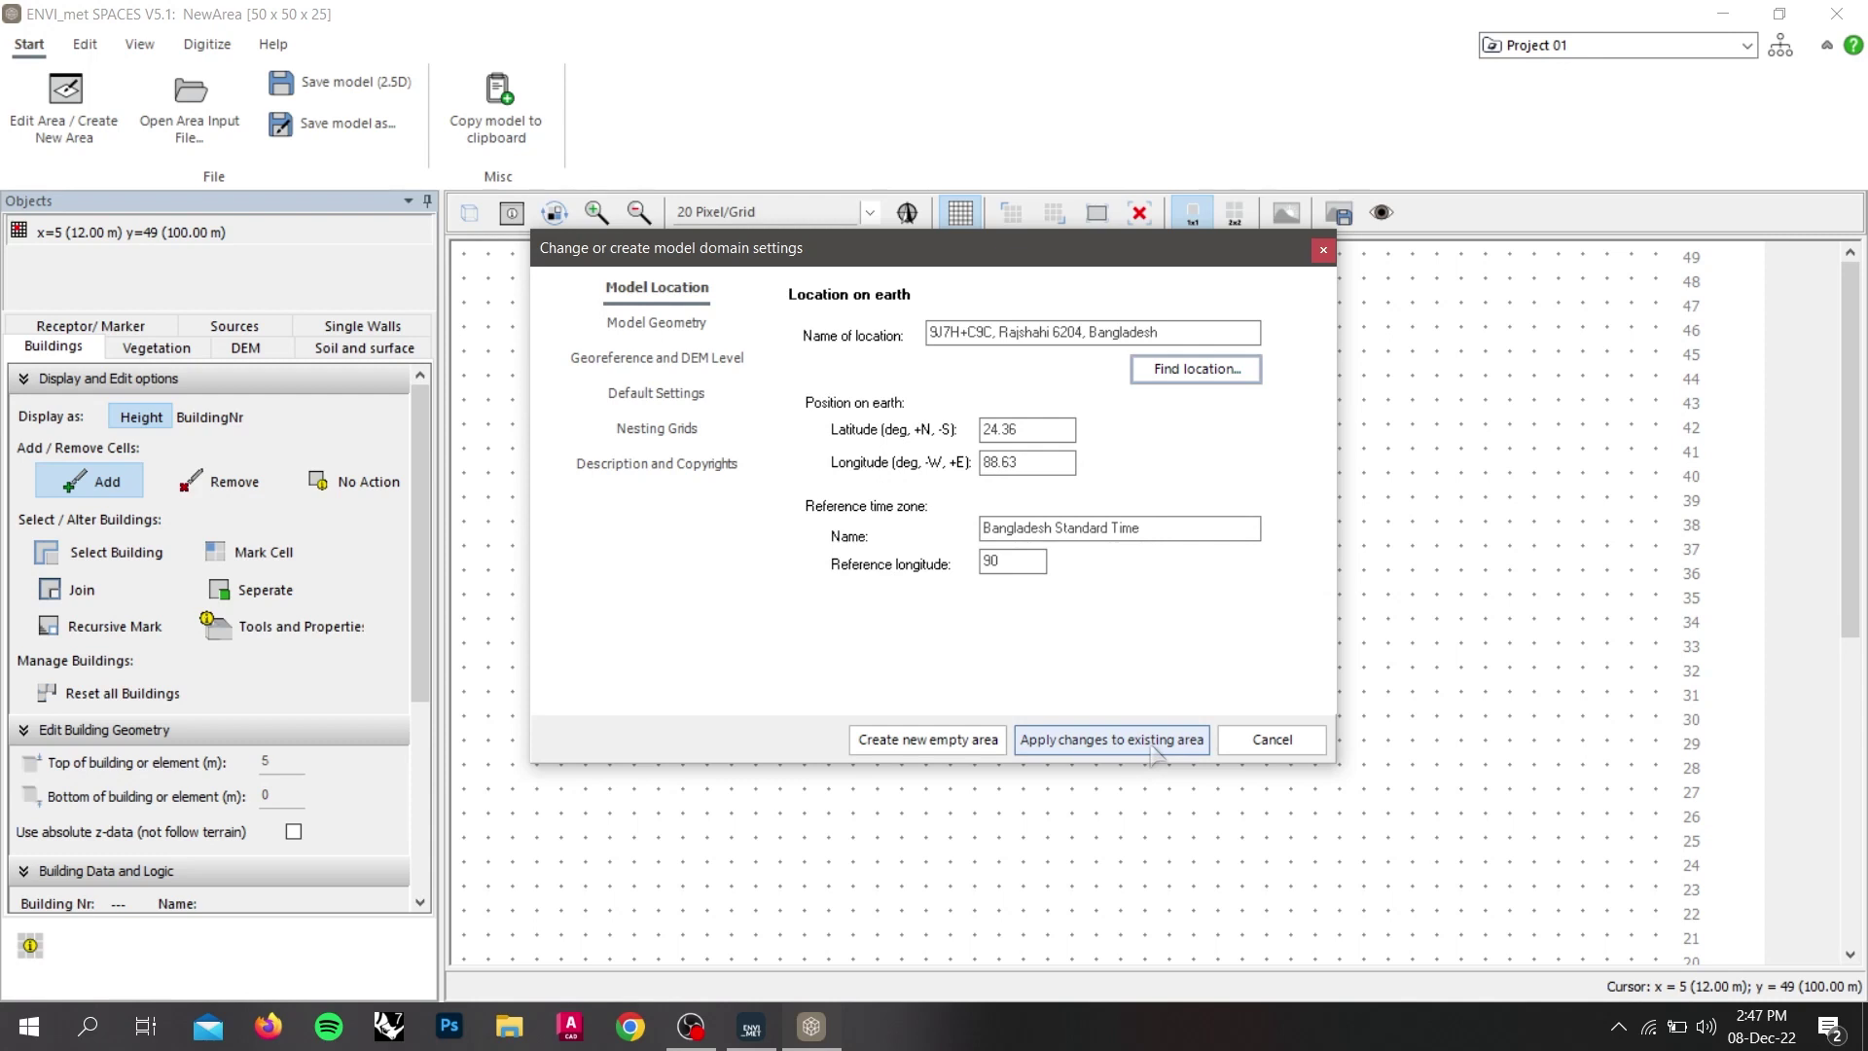
left_click(1156, 744)
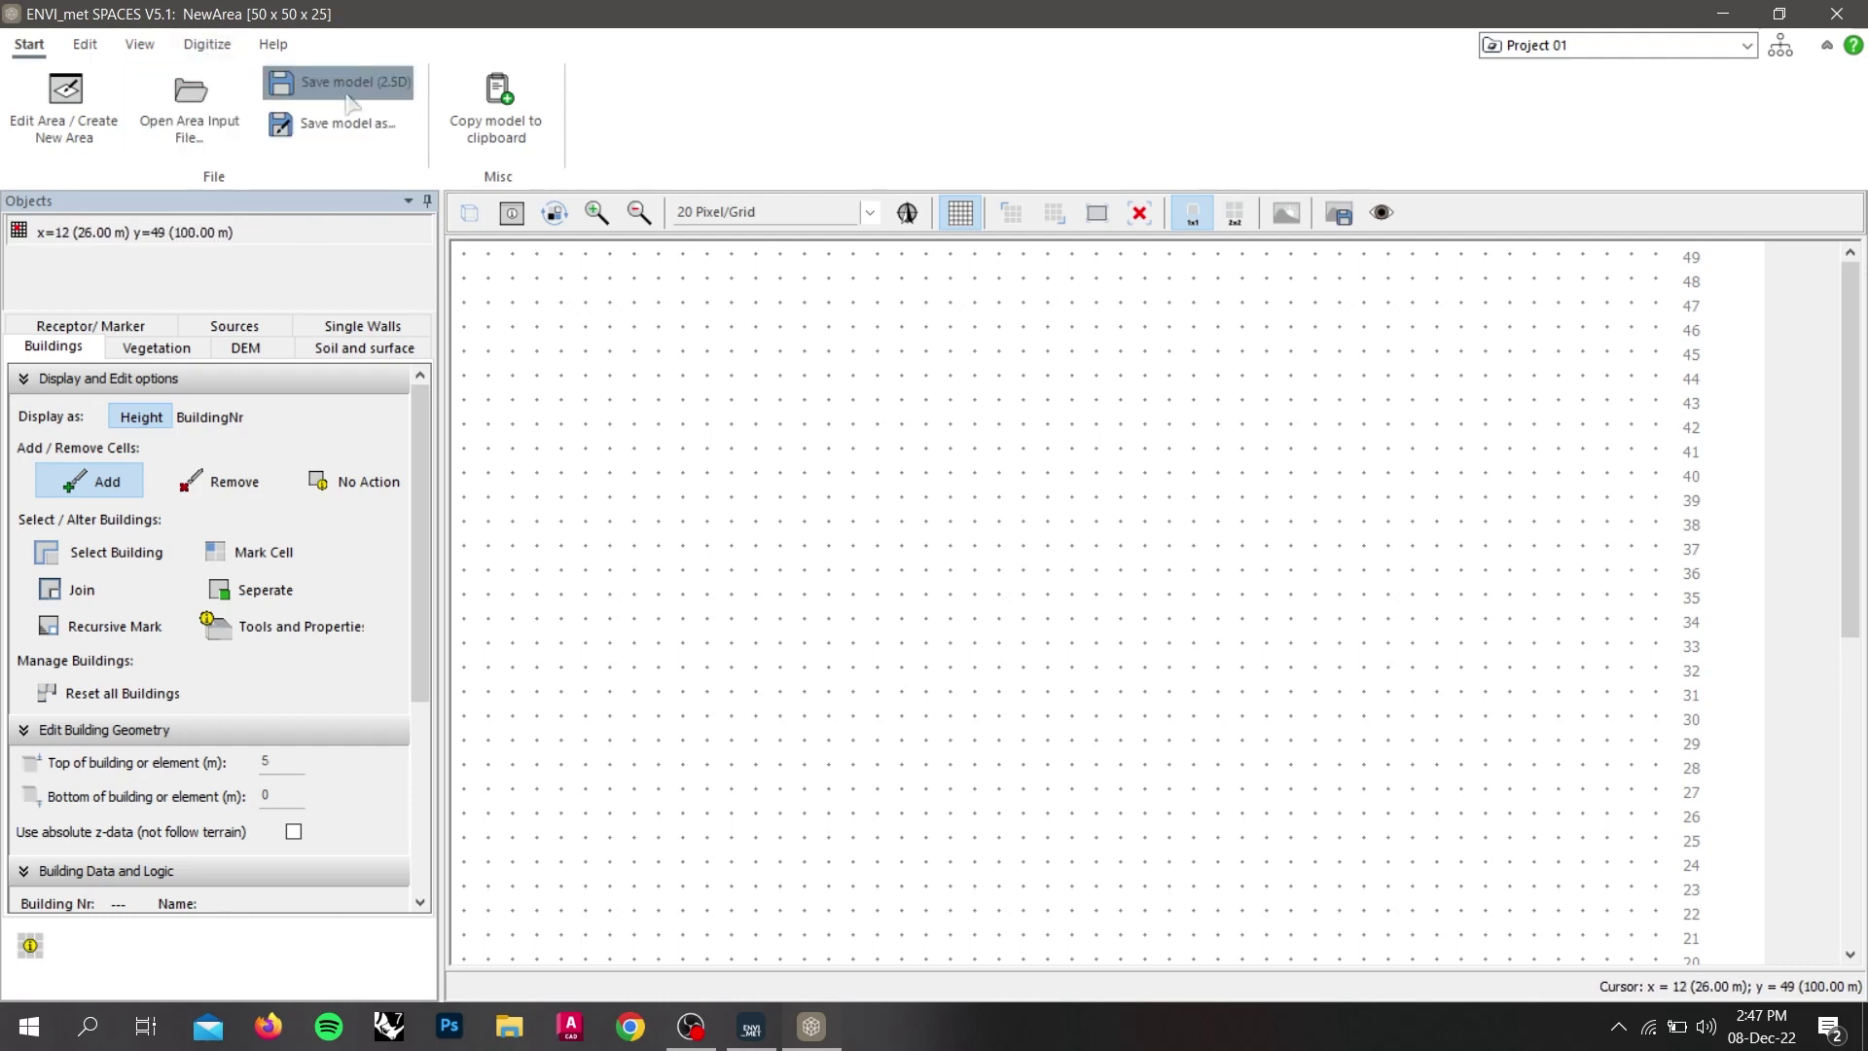
Load RUET PLAN.bmp as the background bitmap and zoom out to see the whole plan.
left_click(207, 45)
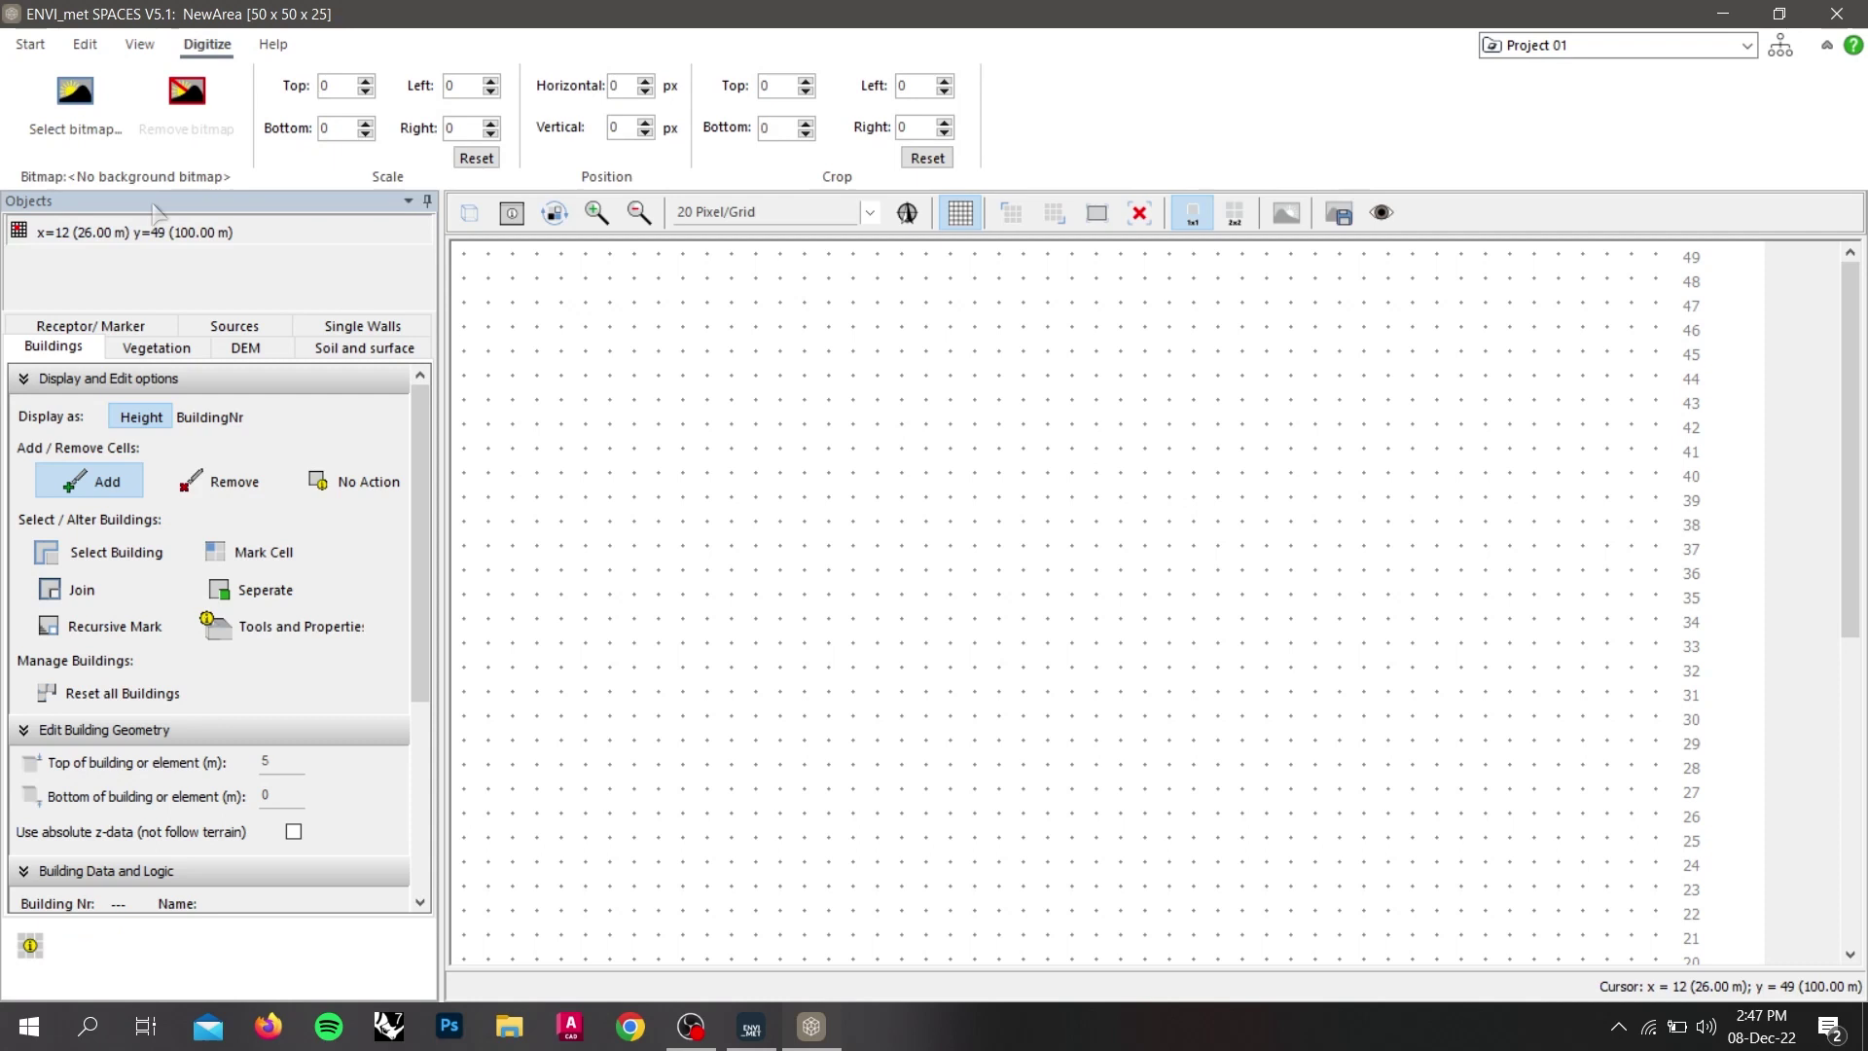
left_click(83, 126)
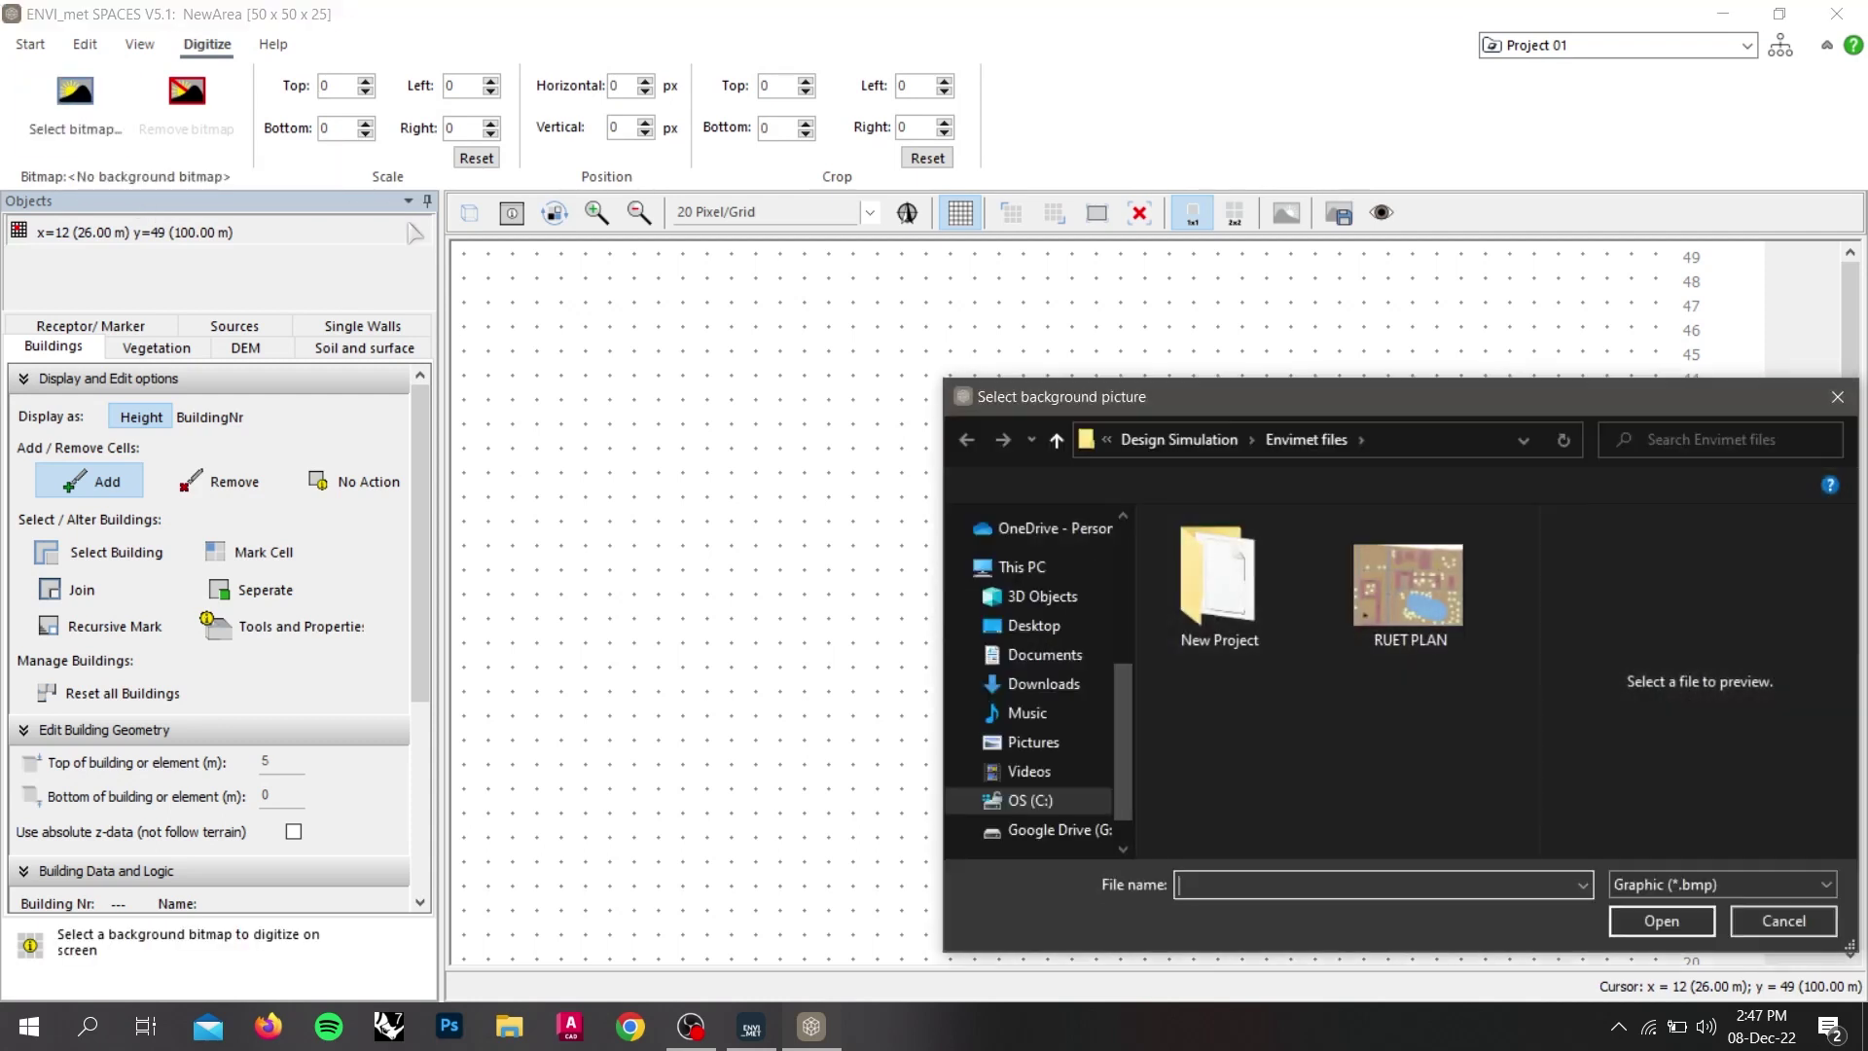
left_click(1408, 579)
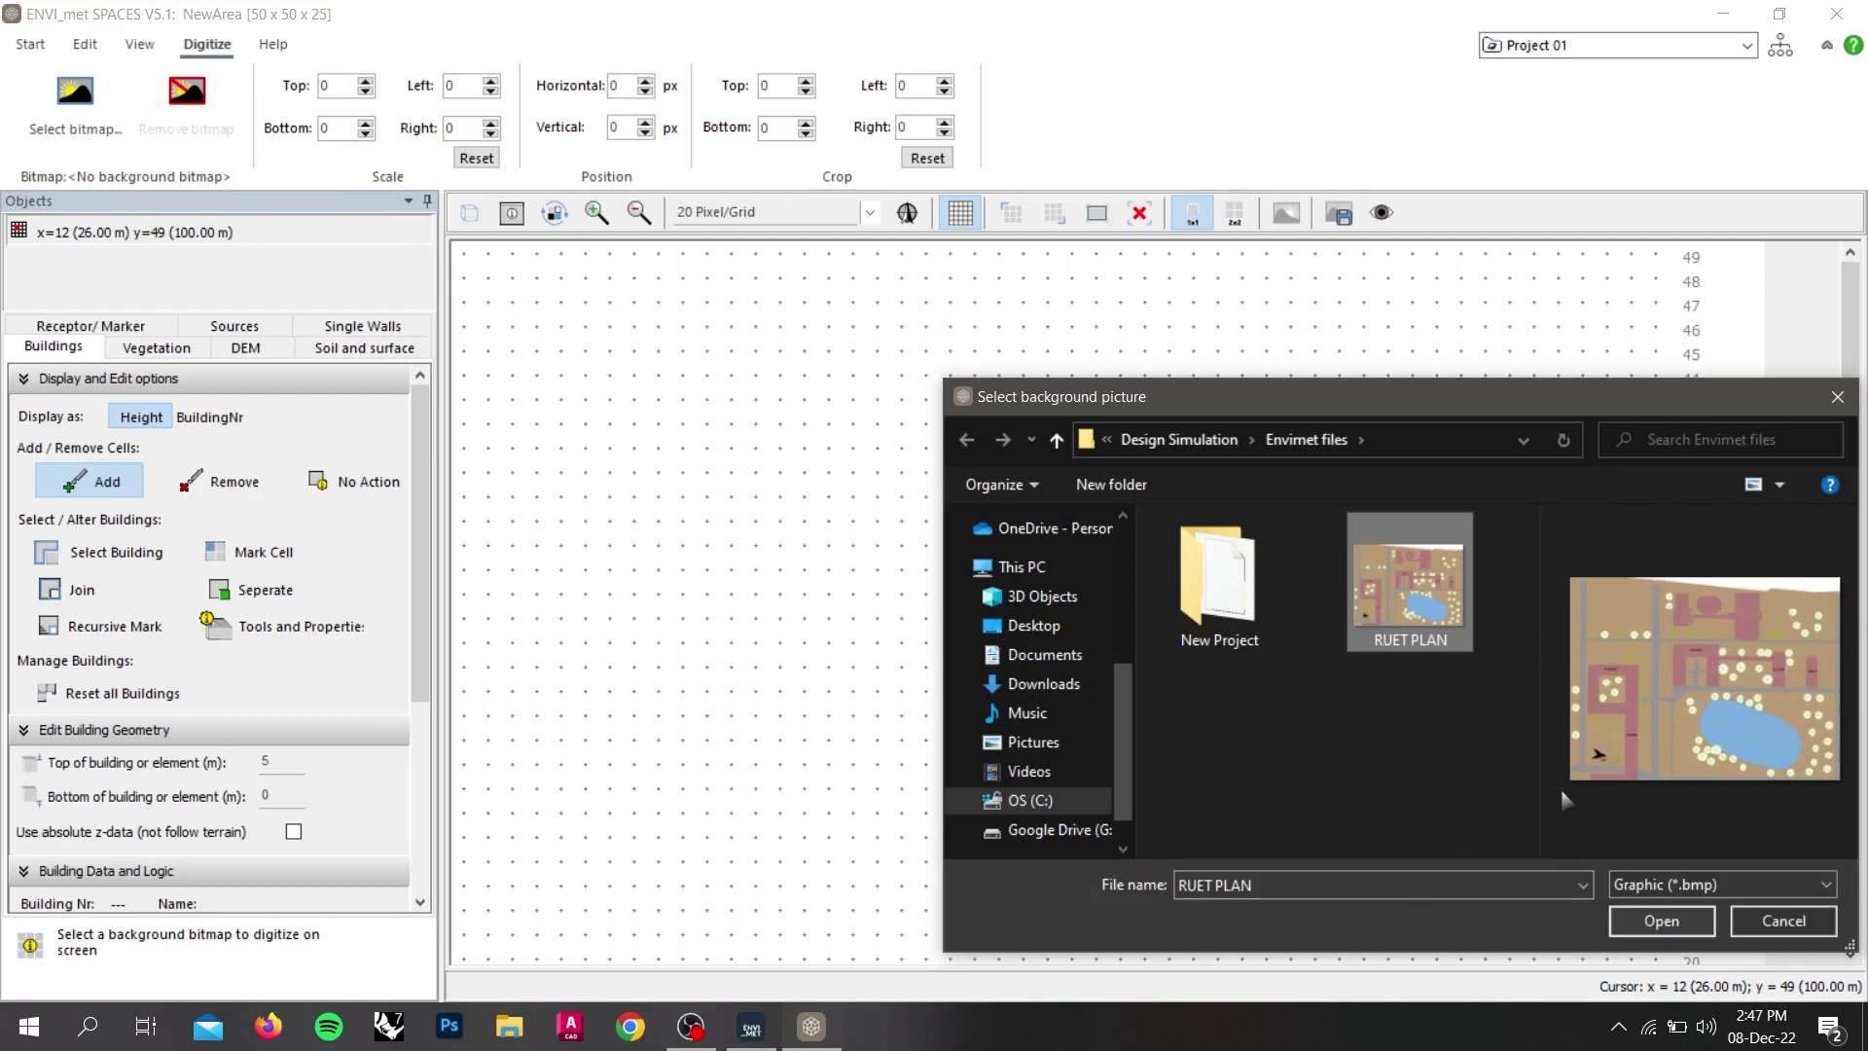
left_click(1657, 921)
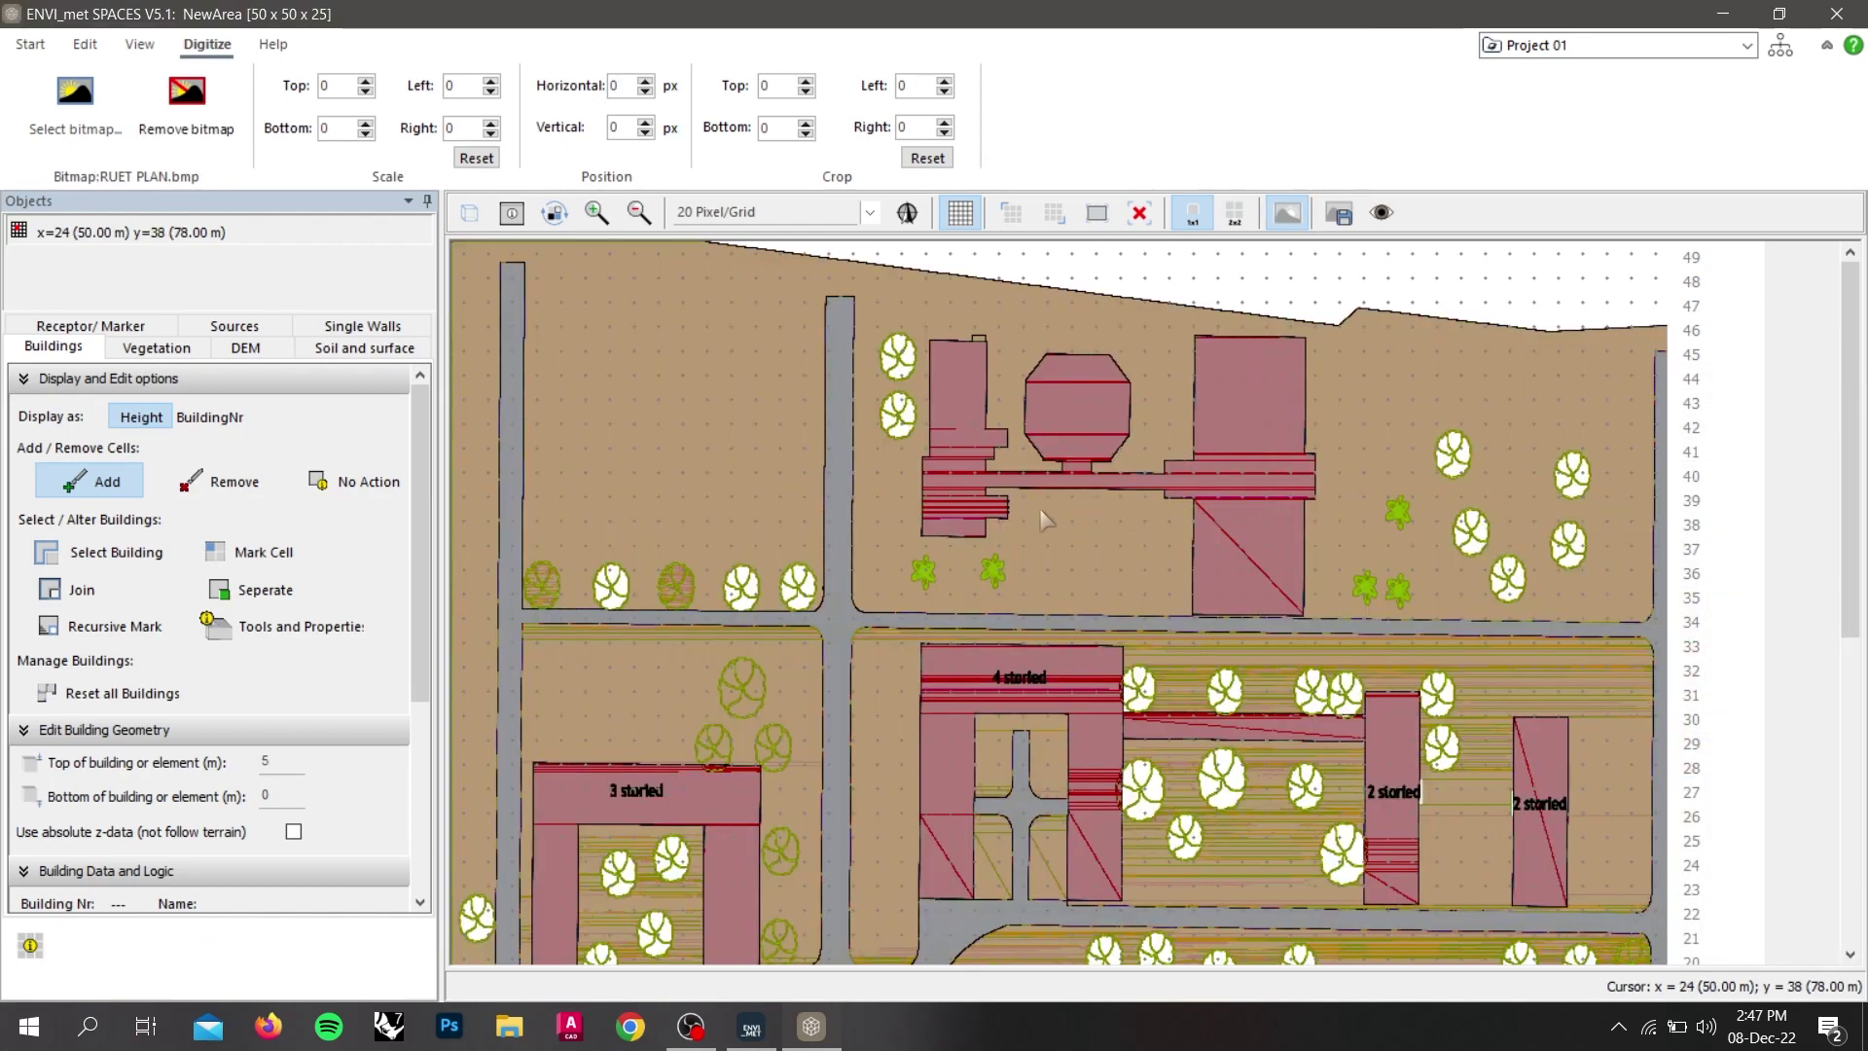
left_click(639, 213)
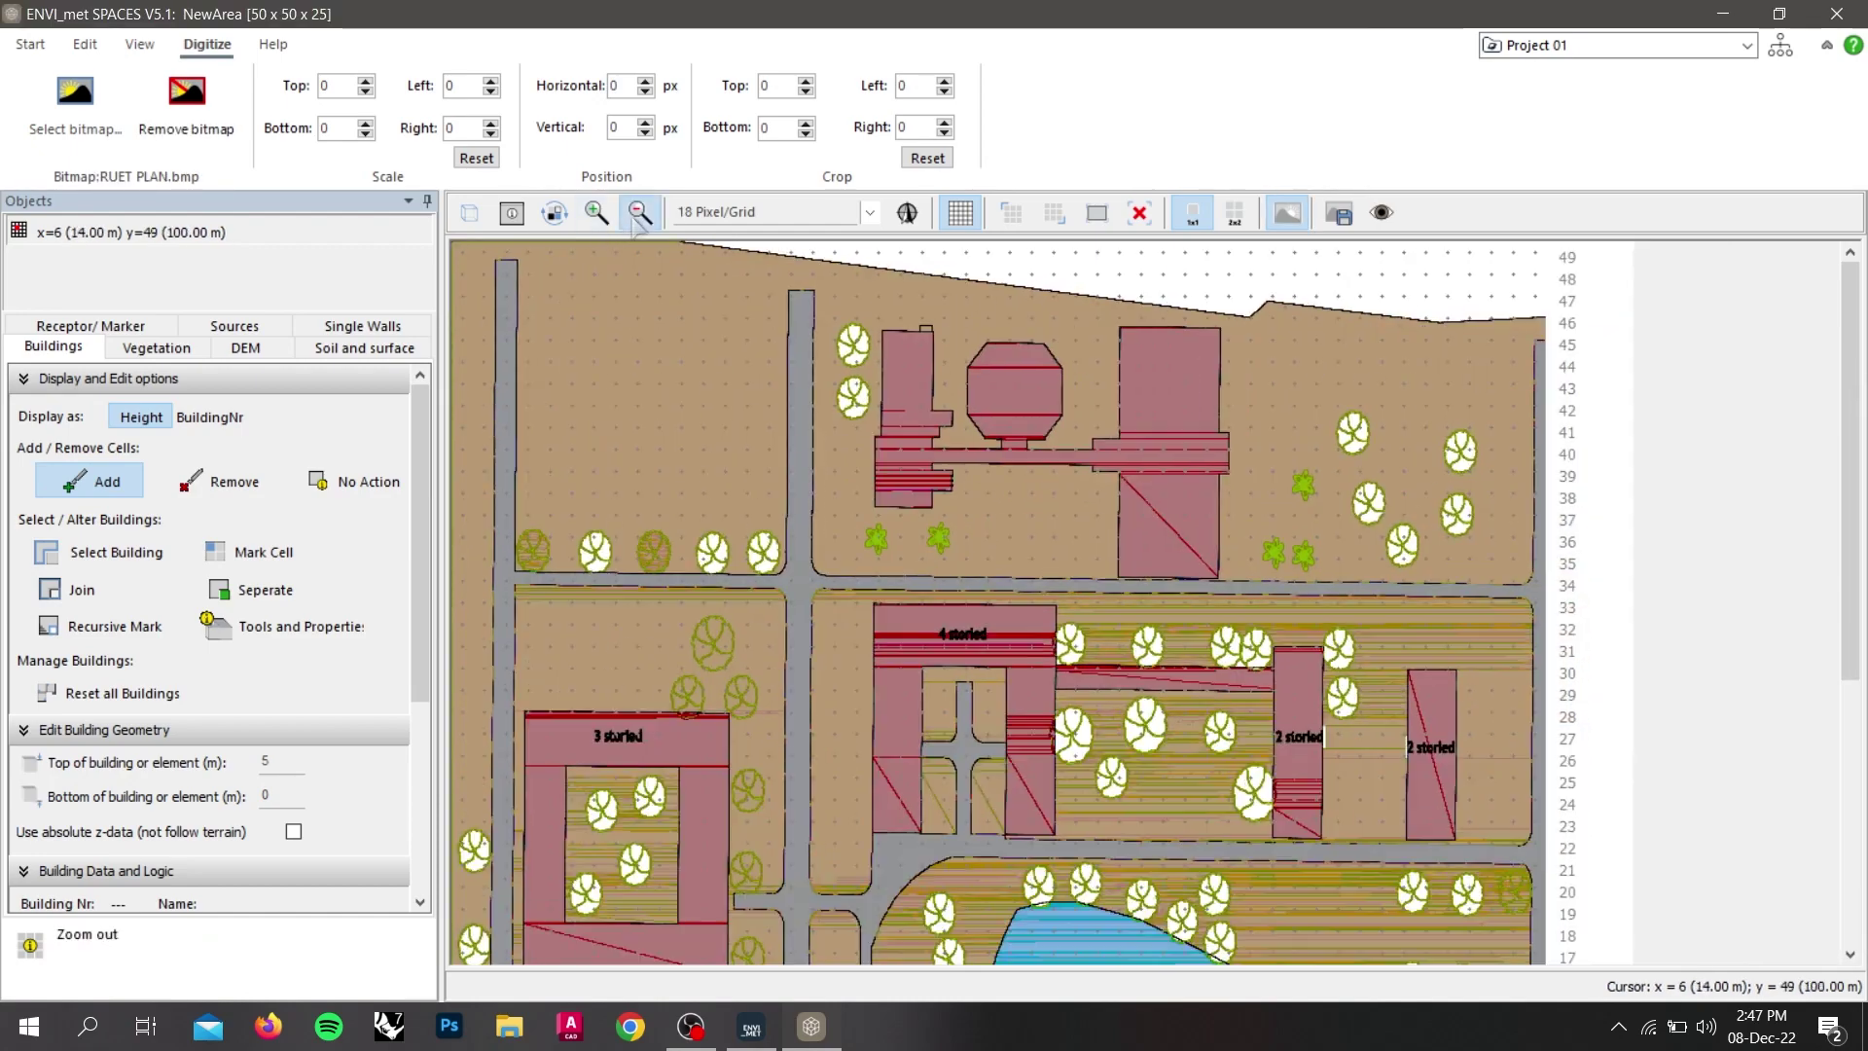
left_click(639, 213)
left_click(640, 213)
left_click(639, 213)
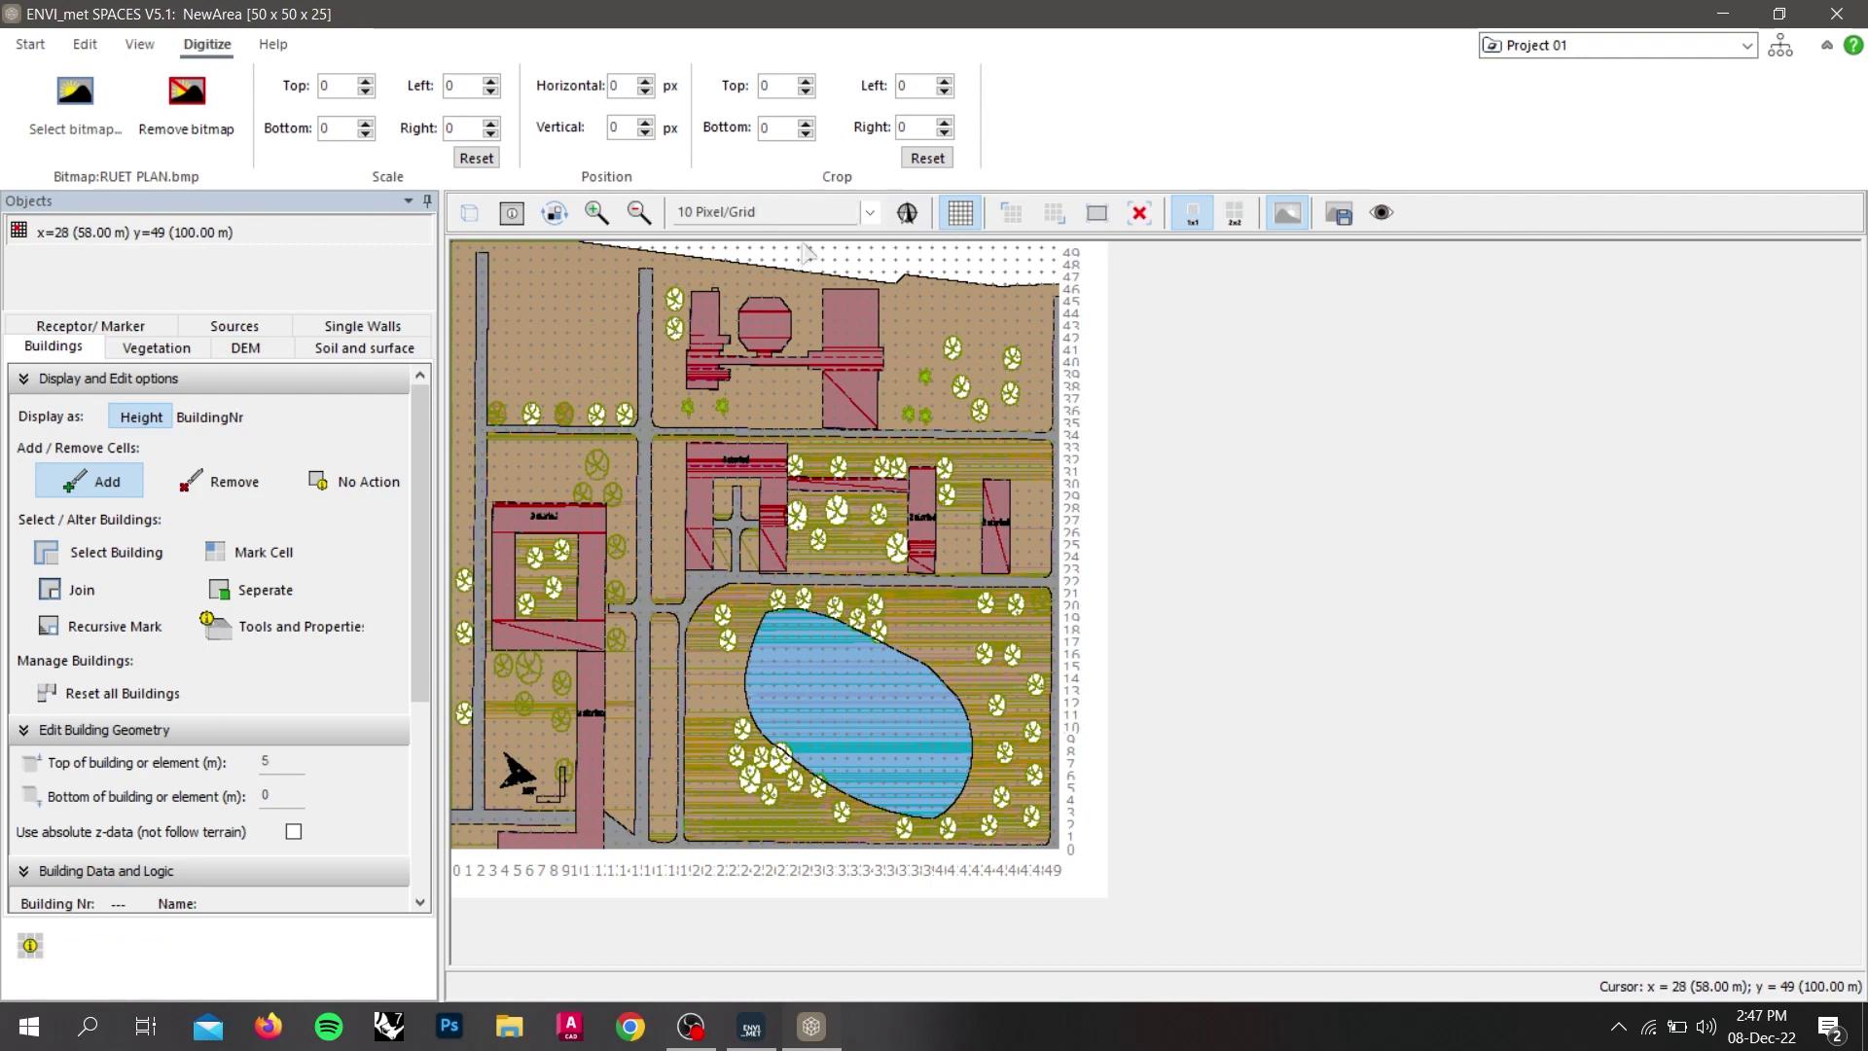
Set the model geometry cell sizes dx, dy and dz to 5 m.
left_click(29, 44)
left_click(85, 128)
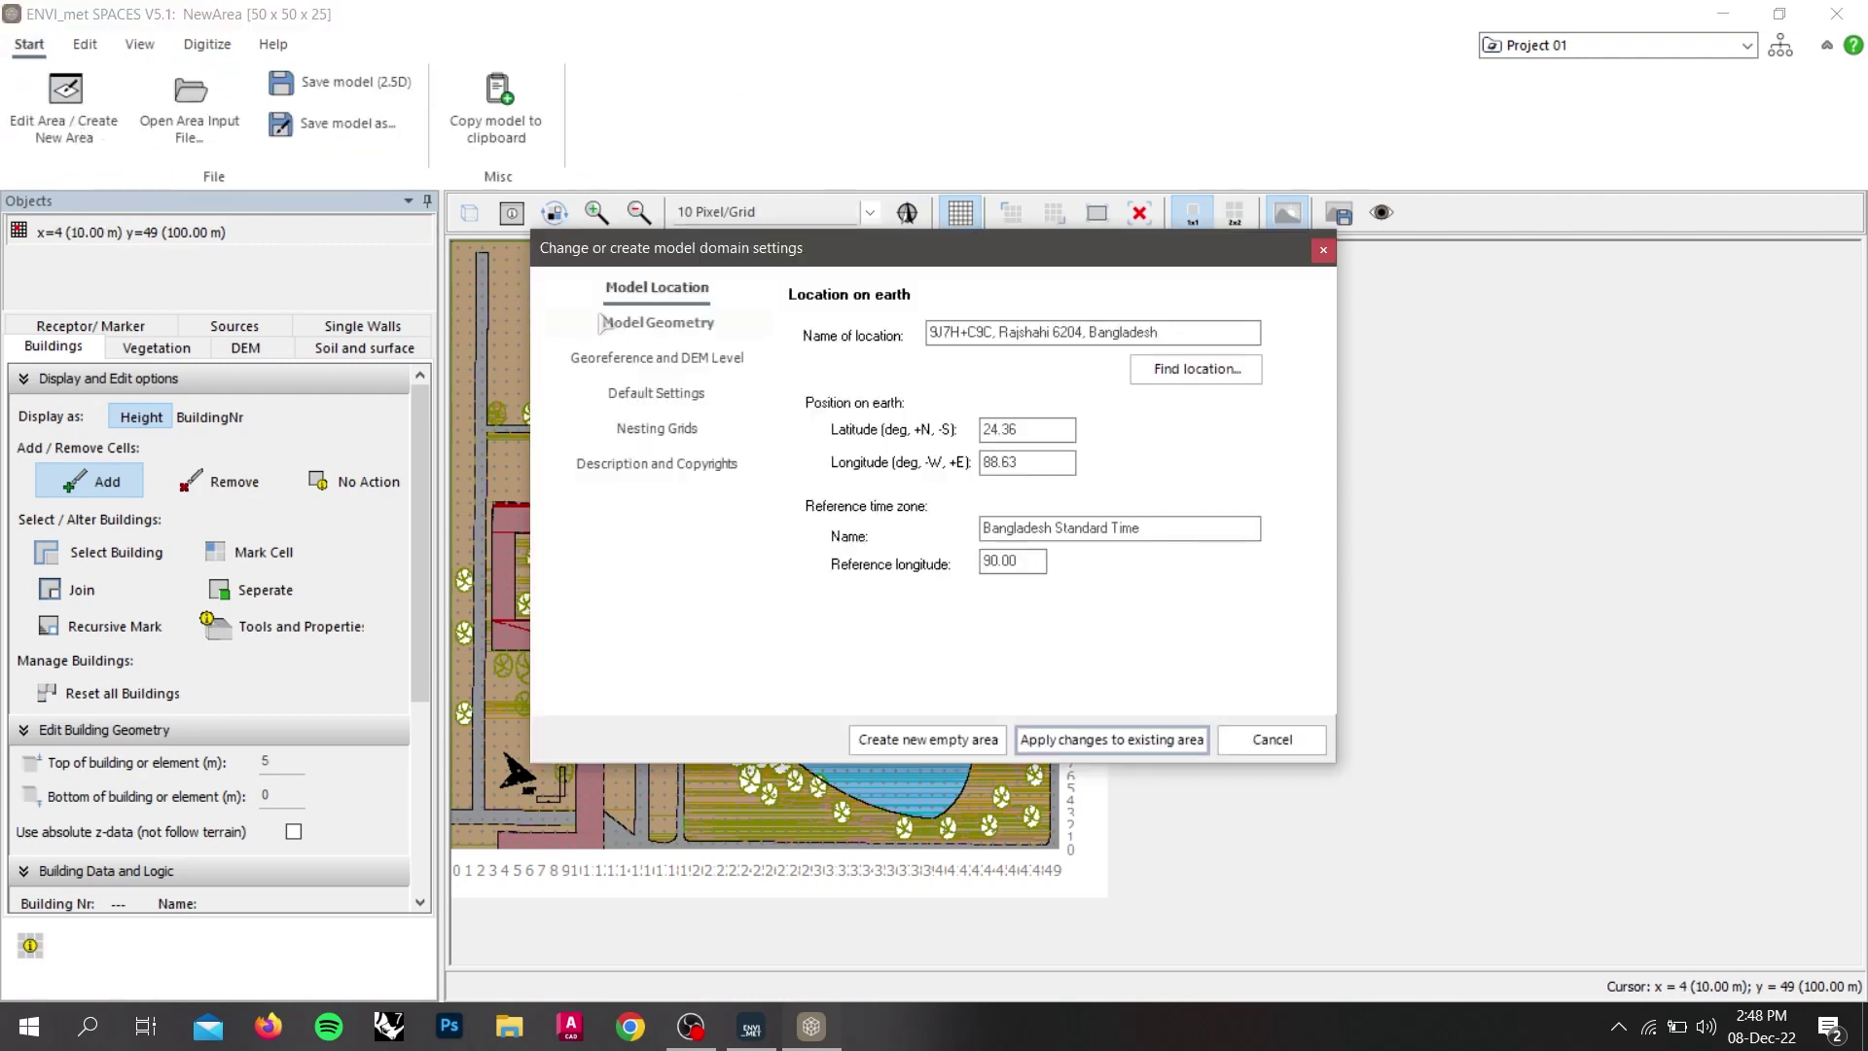
left_click(647, 325)
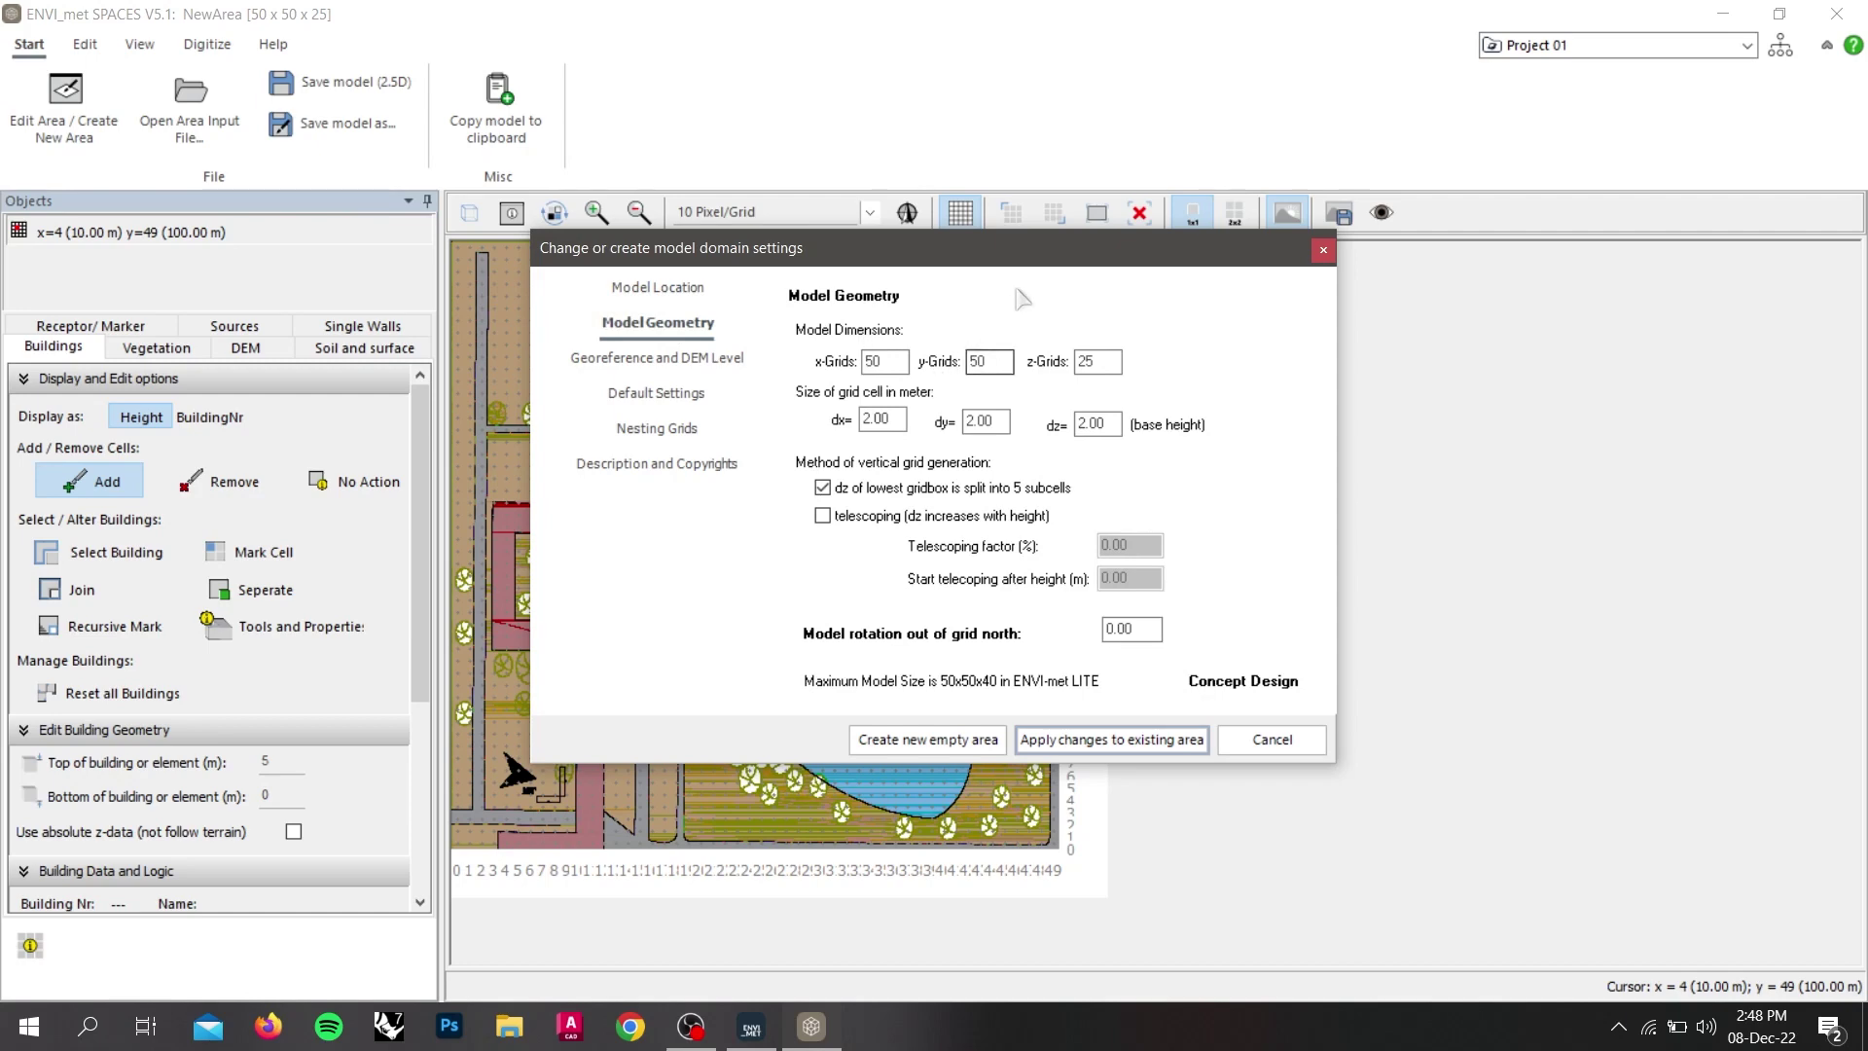
left_click_drag(1022, 251, 1456, 294)
left_click(1315, 467)
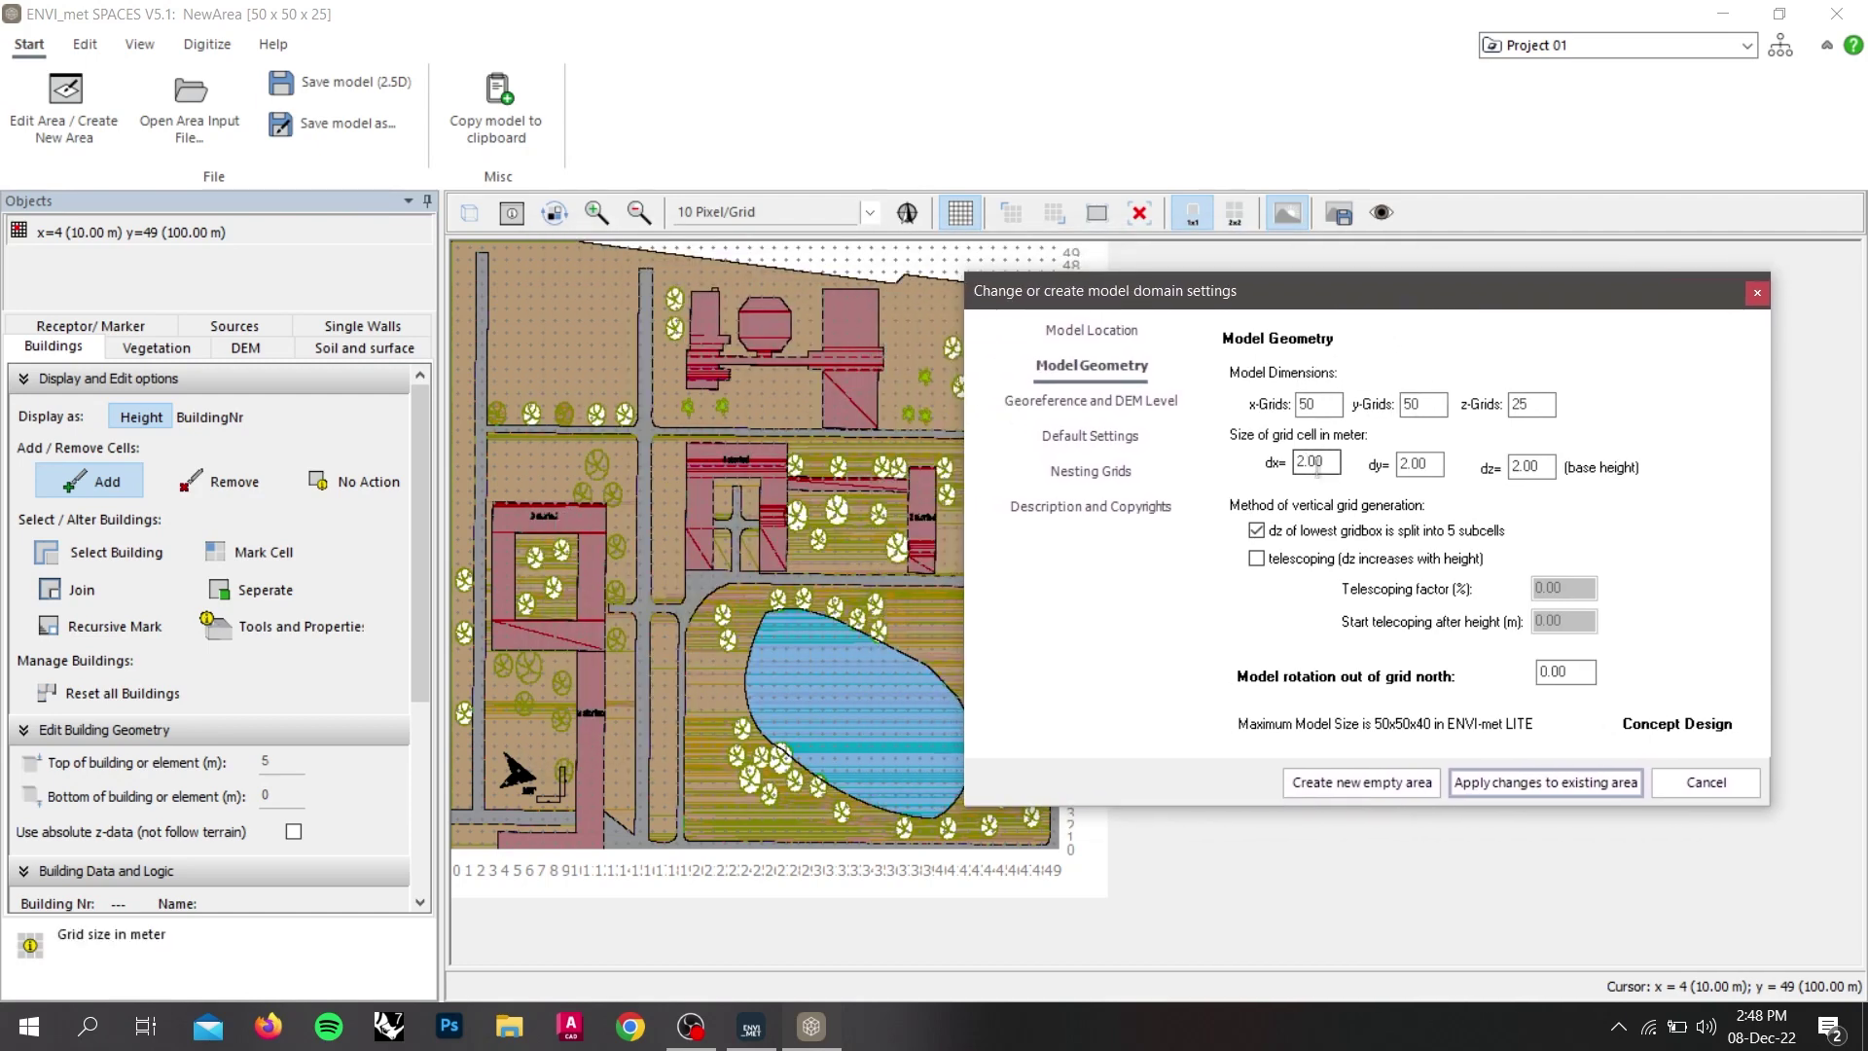
double_click(1317, 465)
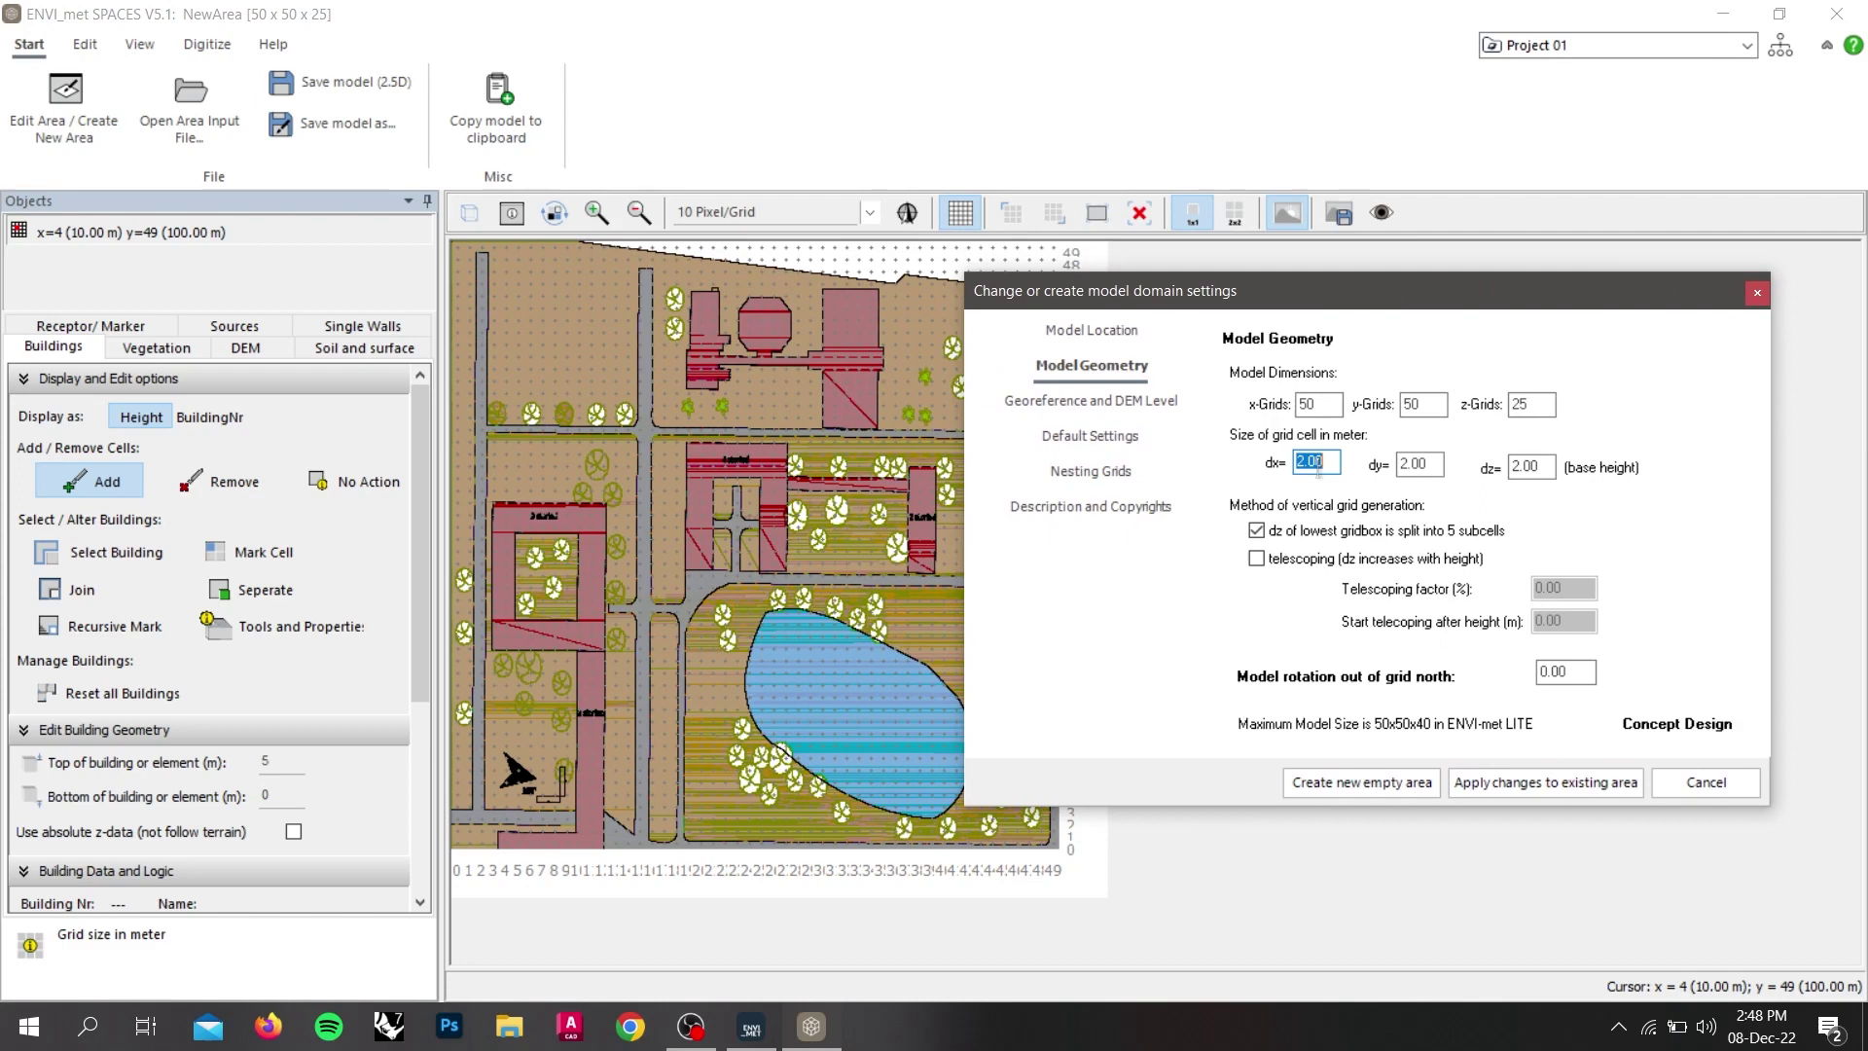
type("5")
double_click(1414, 464)
type("5")
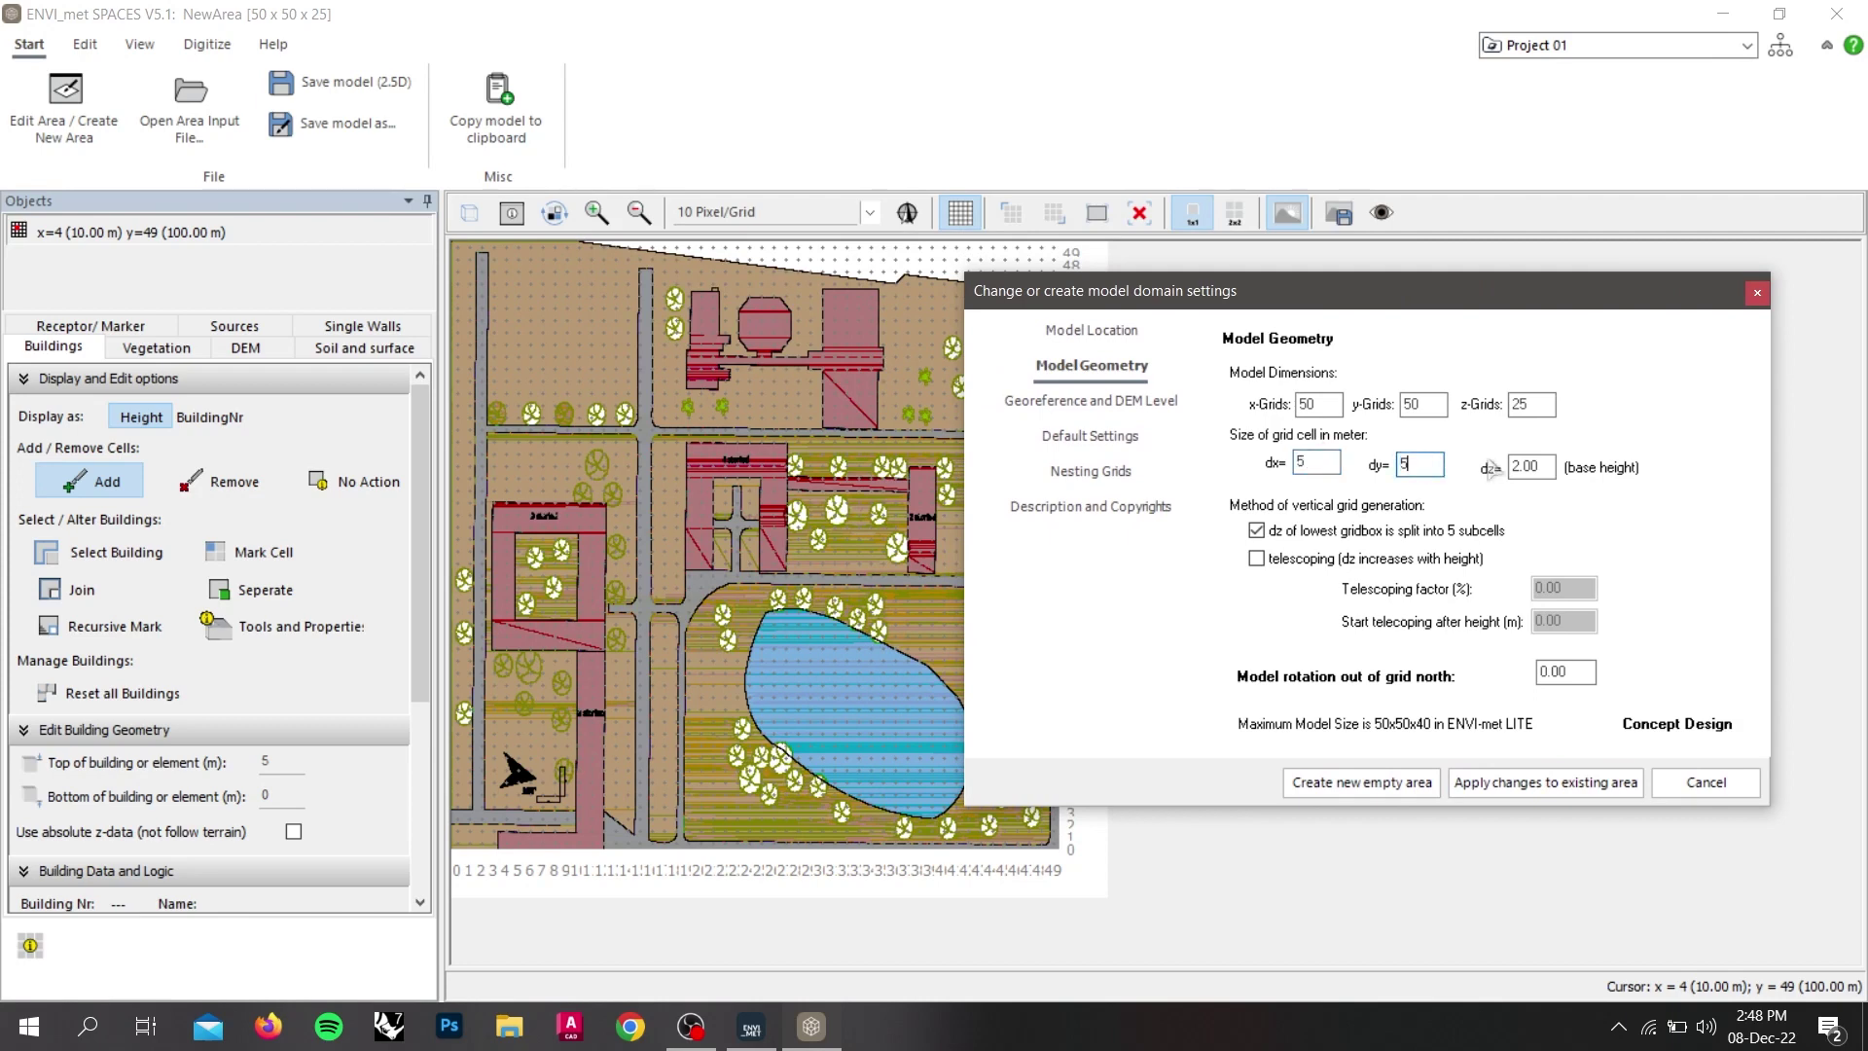
key("Tab")
type("5")
Set 60 x 60 x 30 grids with 260° rotation from grid north and apply to the area.
double_click(1333, 403)
type("60")
double_click(1409, 404)
type("6")
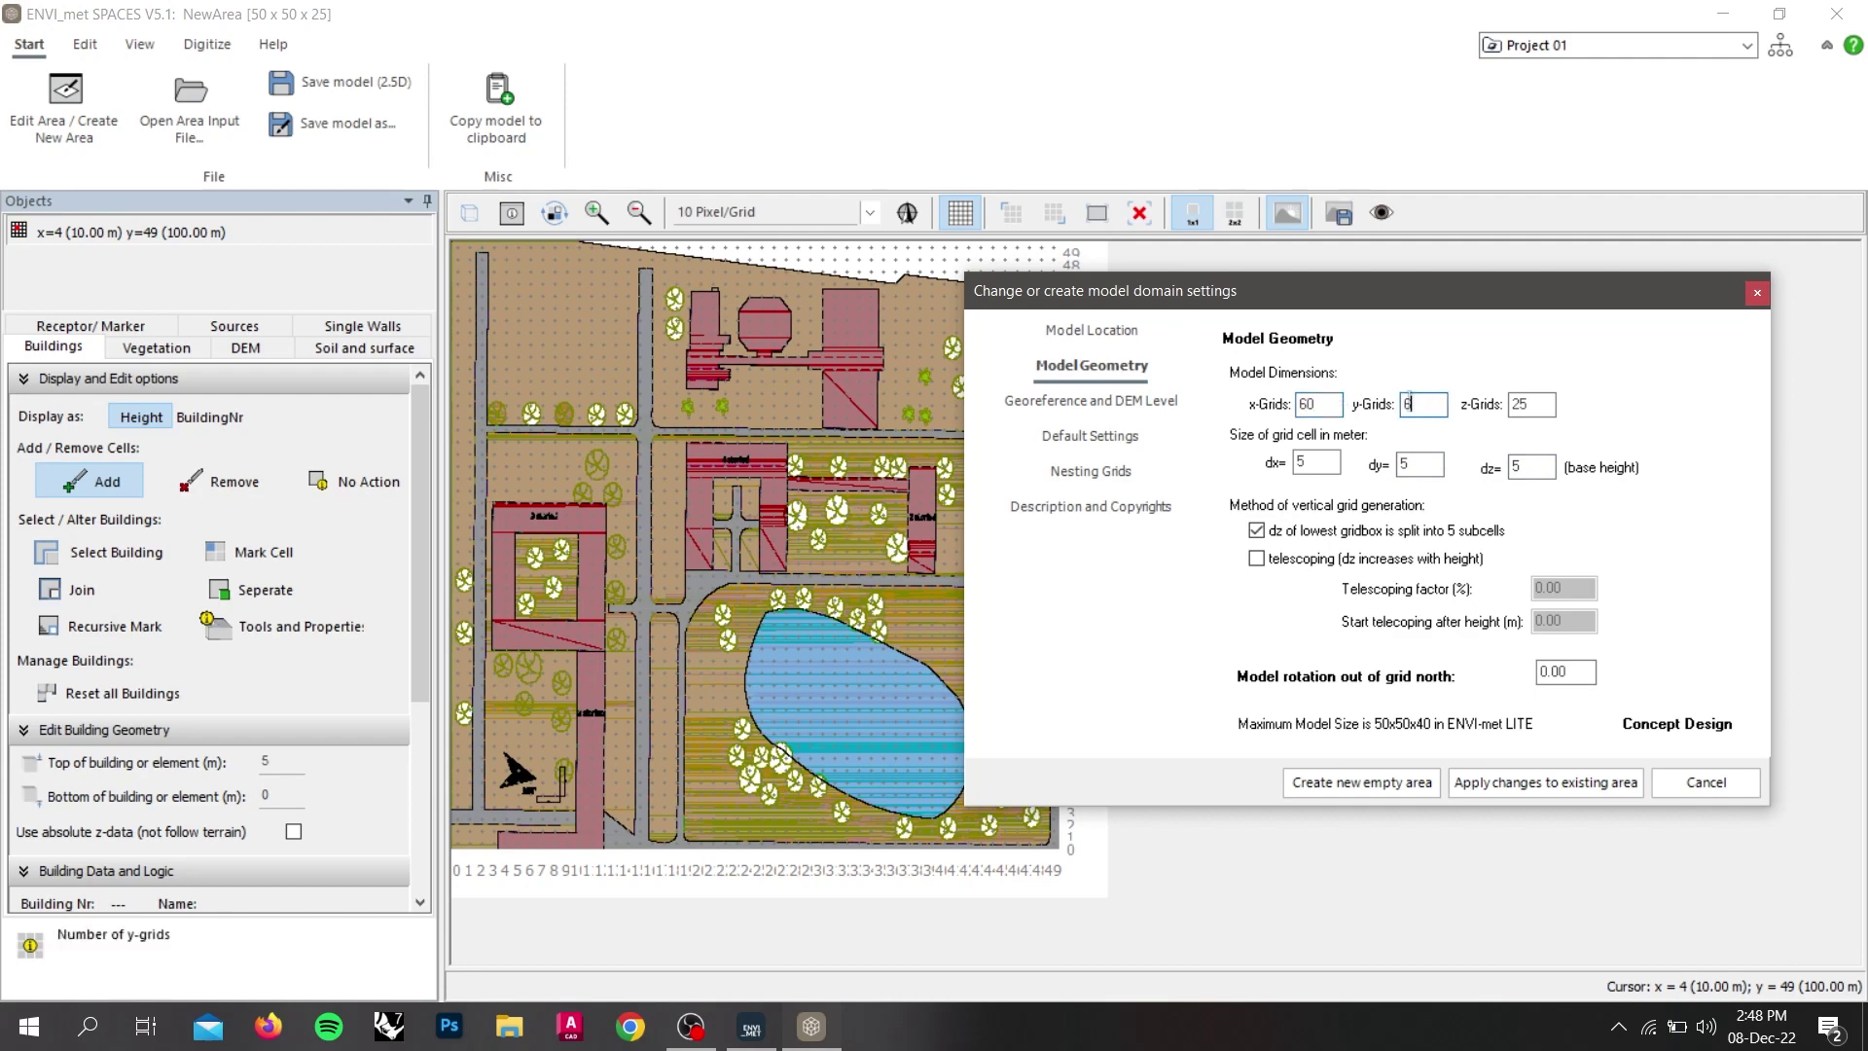
type("0")
double_click(1511, 401)
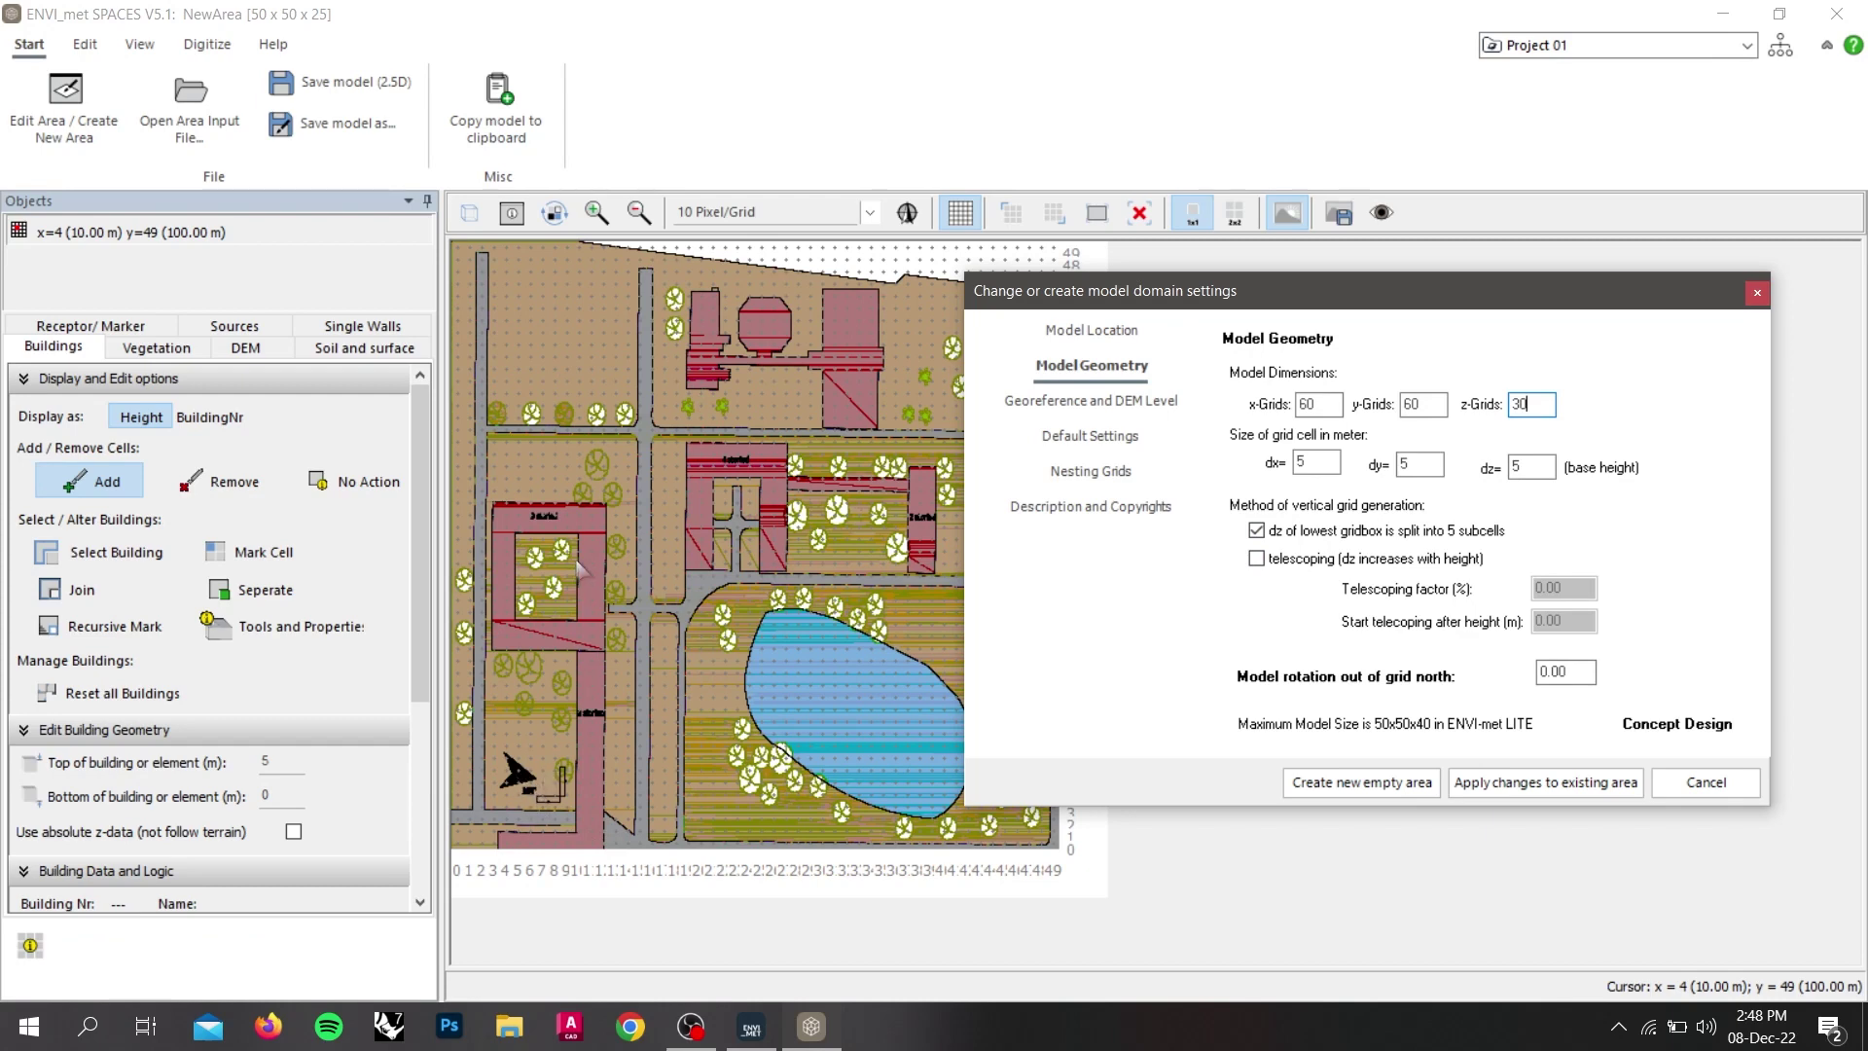
left_click(1542, 678)
type("260")
left_click(1598, 789)
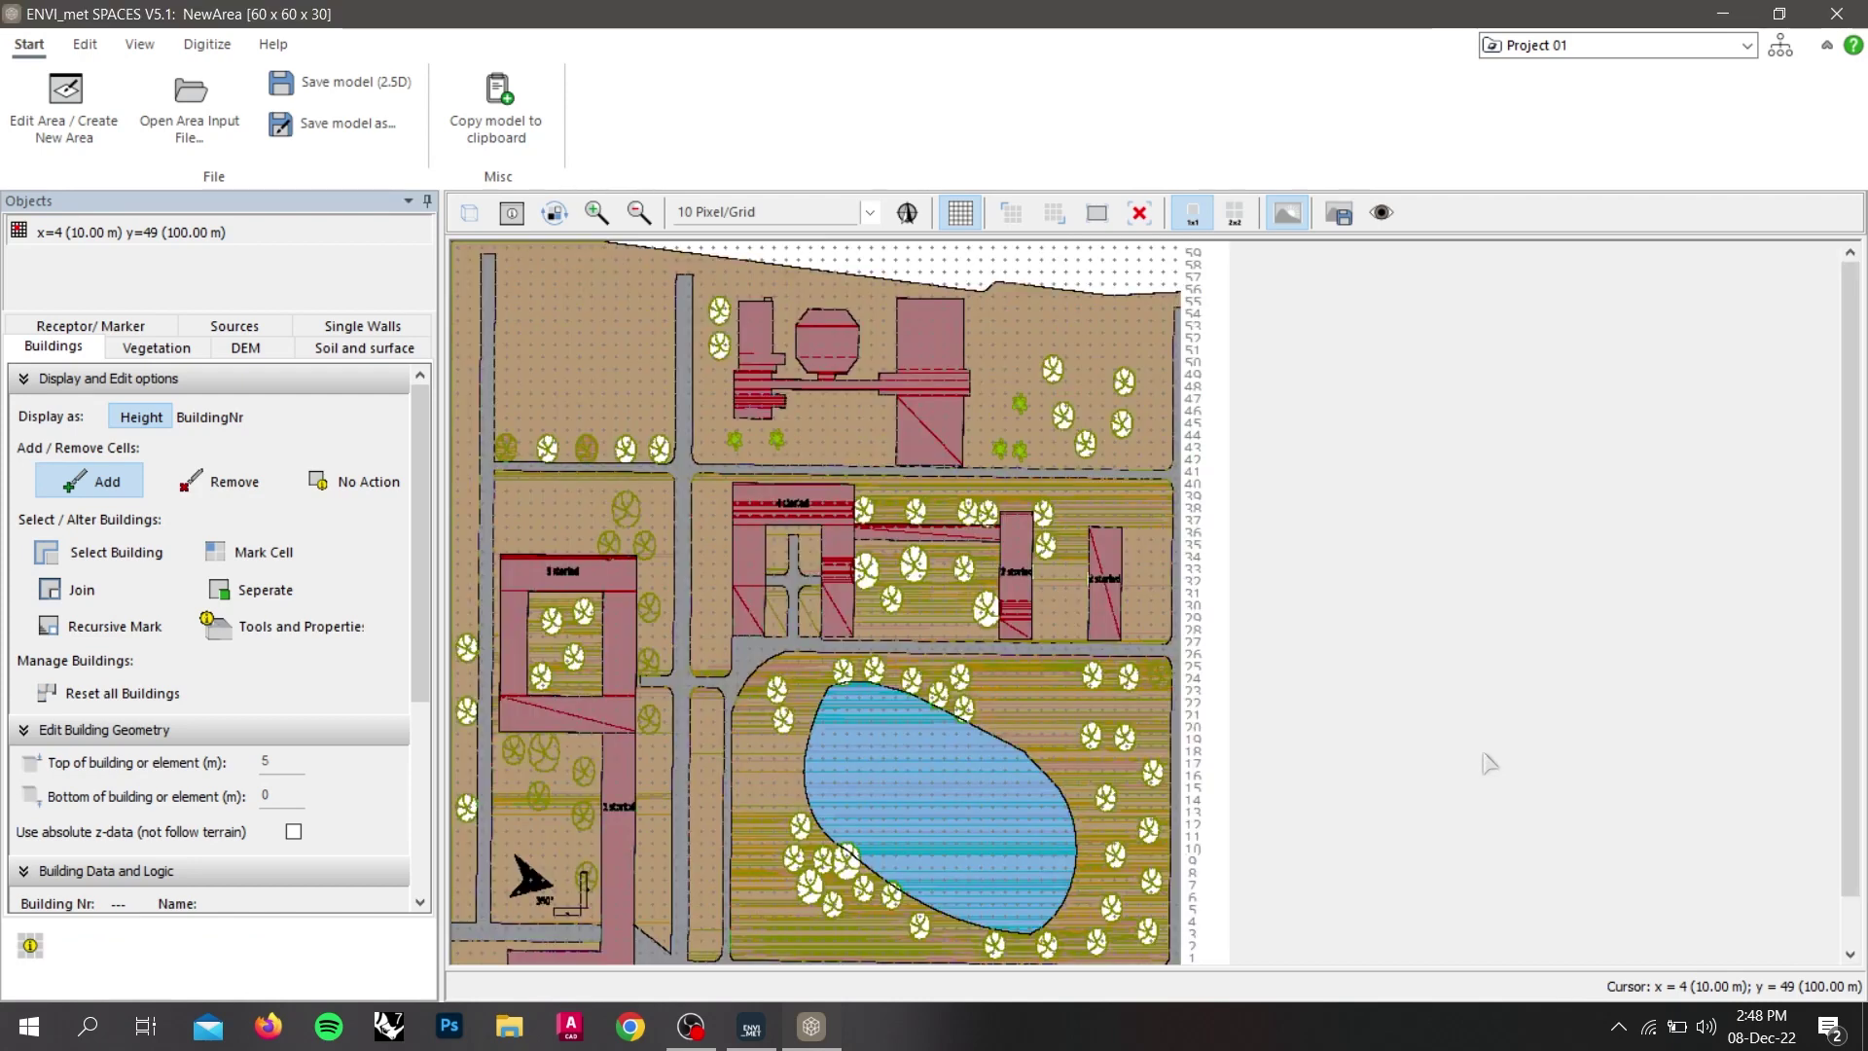
Show the north arrow, hide the grid dots, and open the bitmap settings zoomed on the plan's bottom edge.
left_click(908, 213)
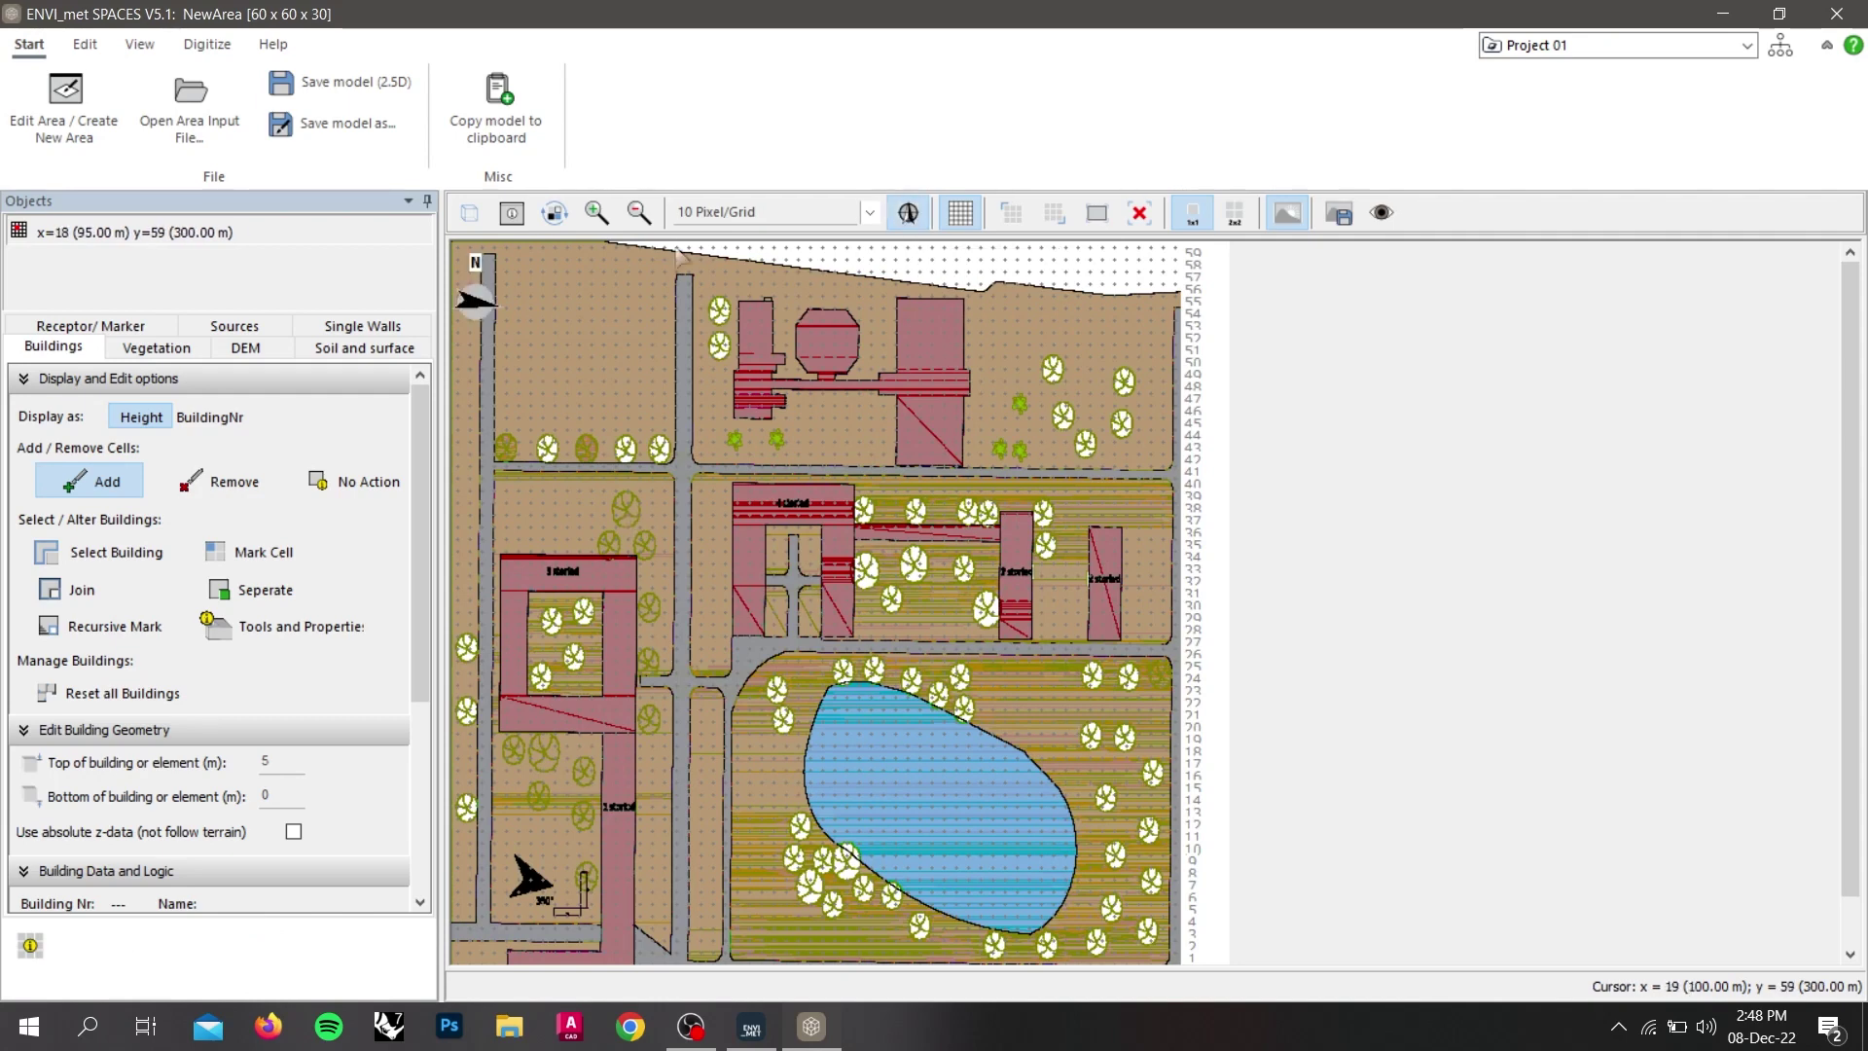
left_click(962, 220)
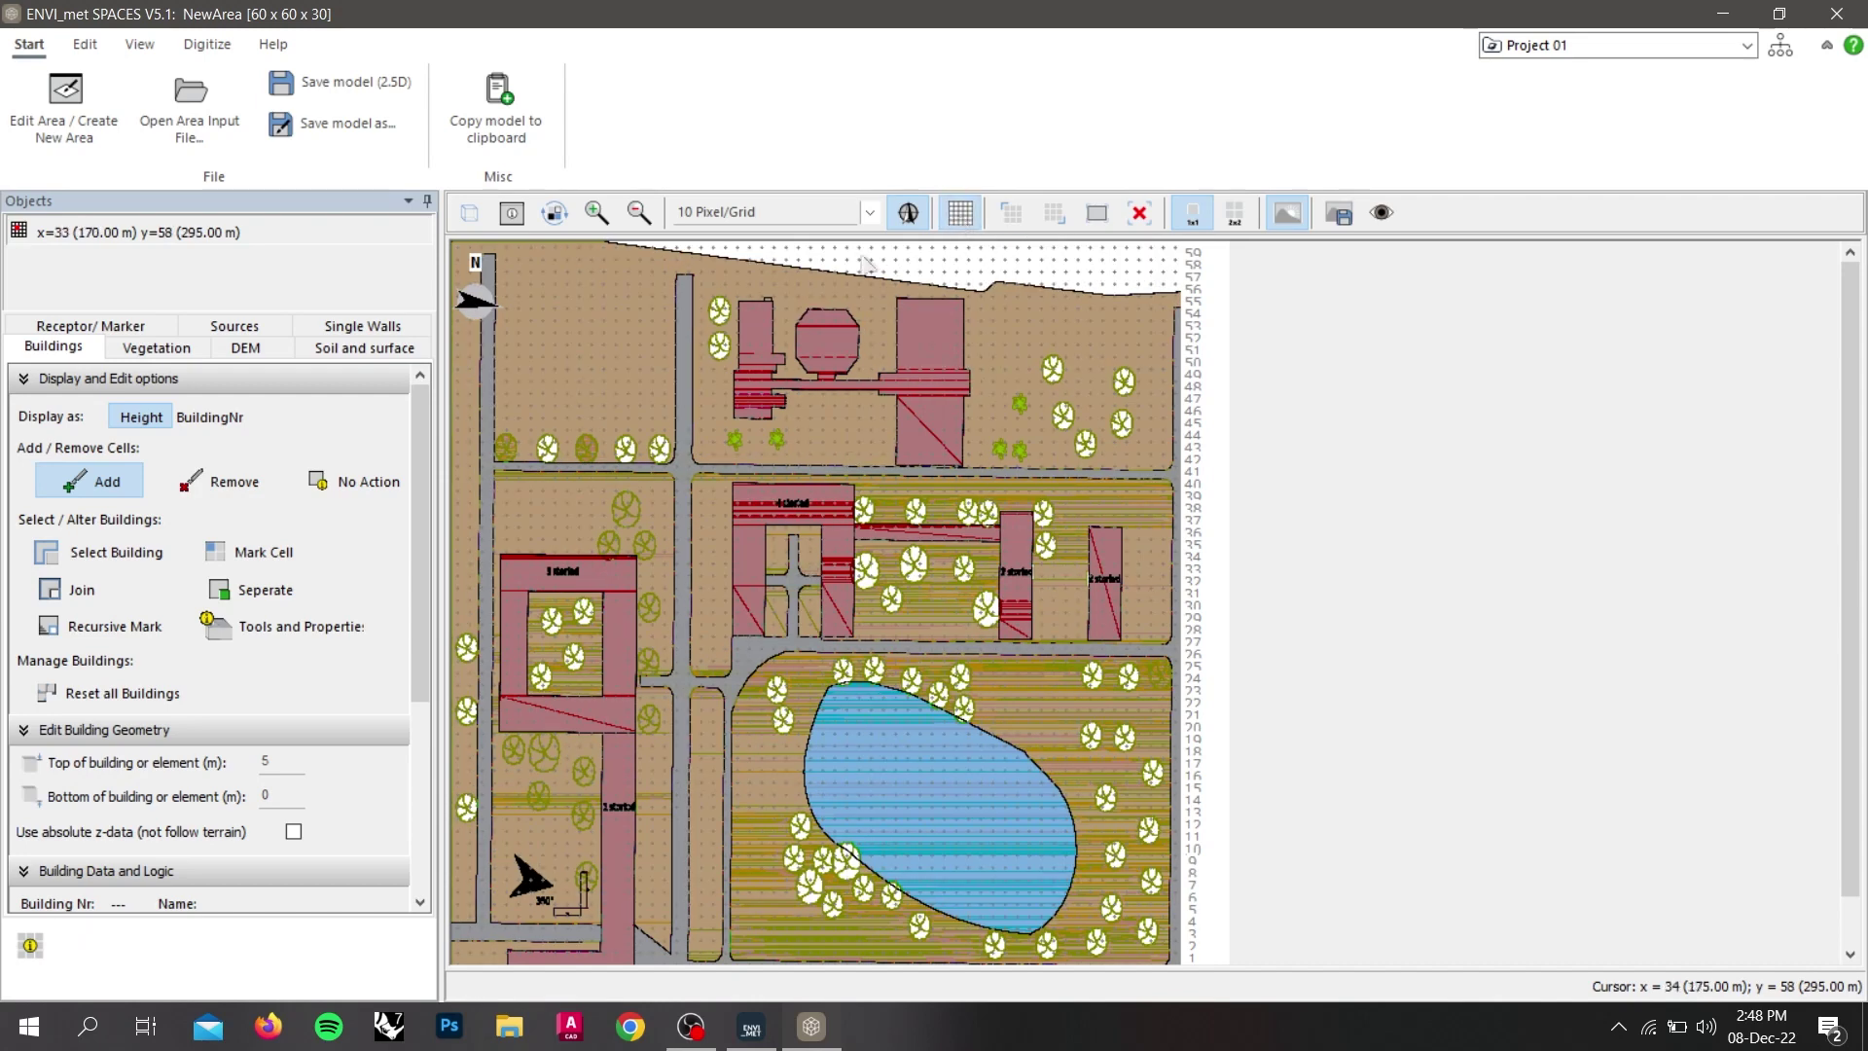
left_click(207, 44)
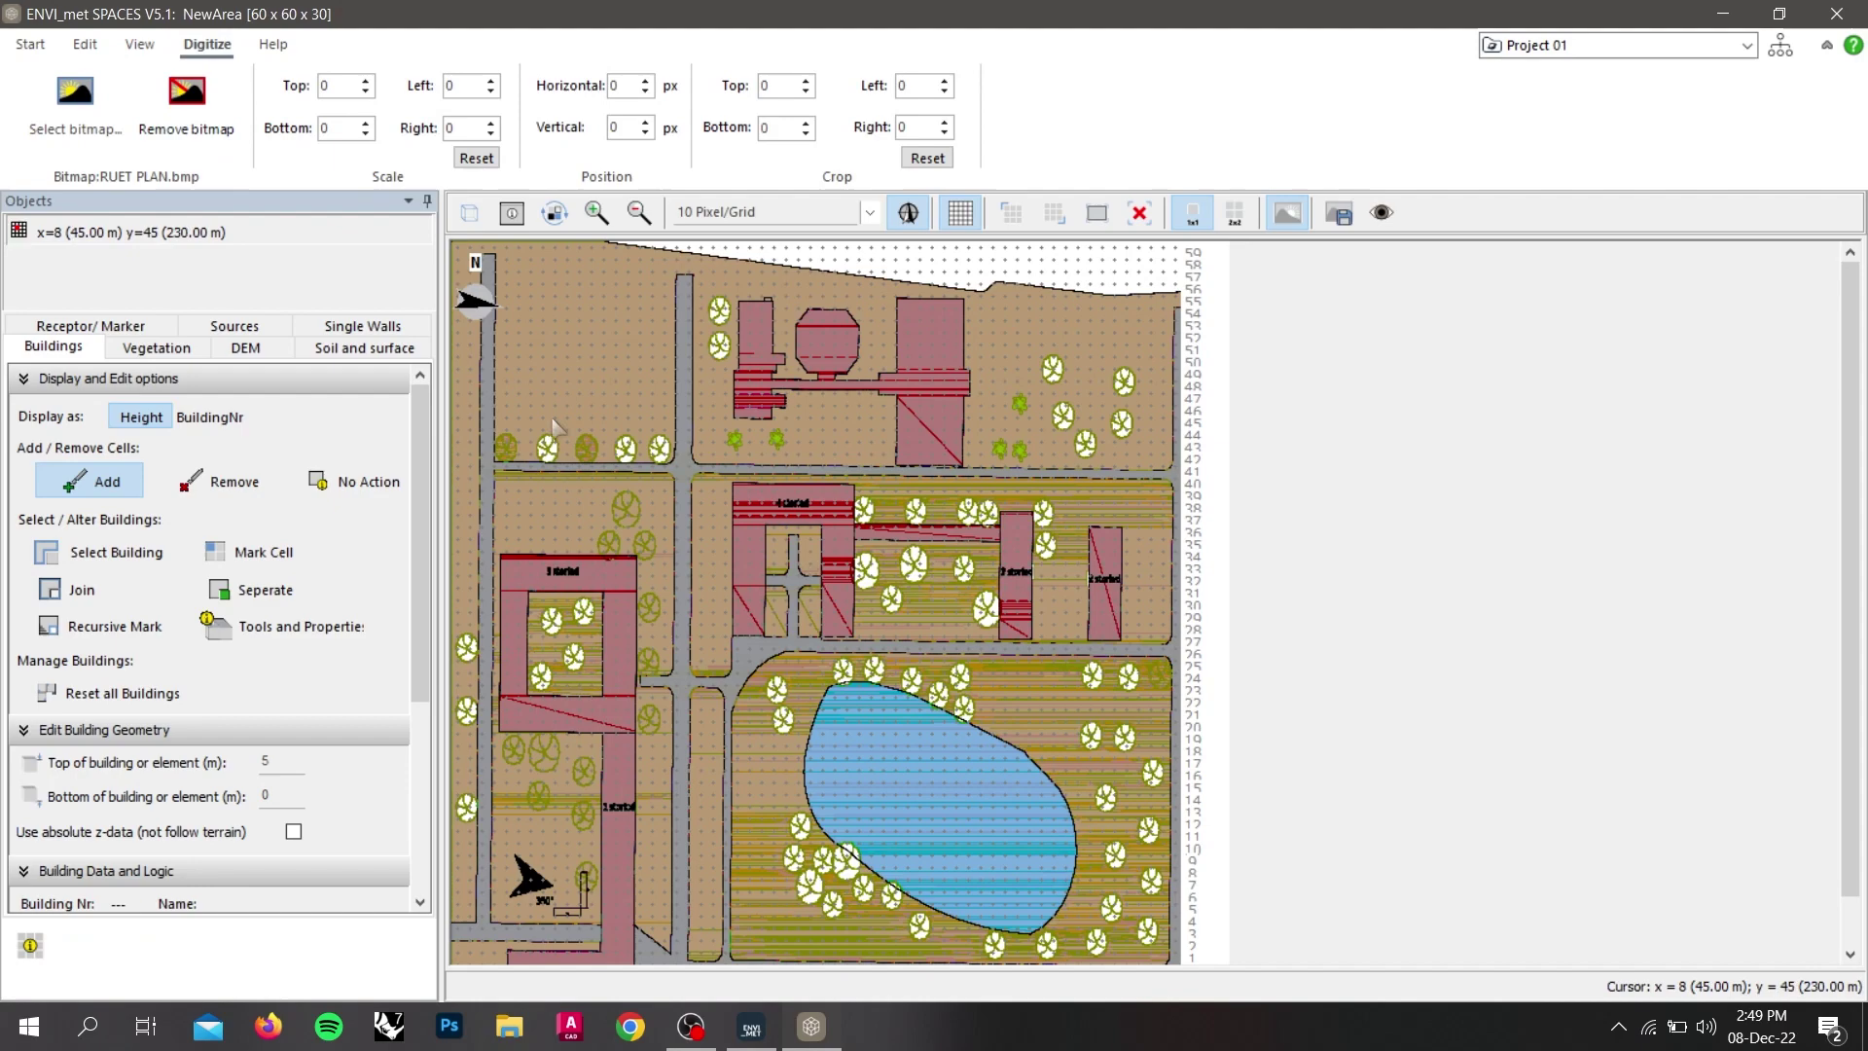
left_click(597, 212)
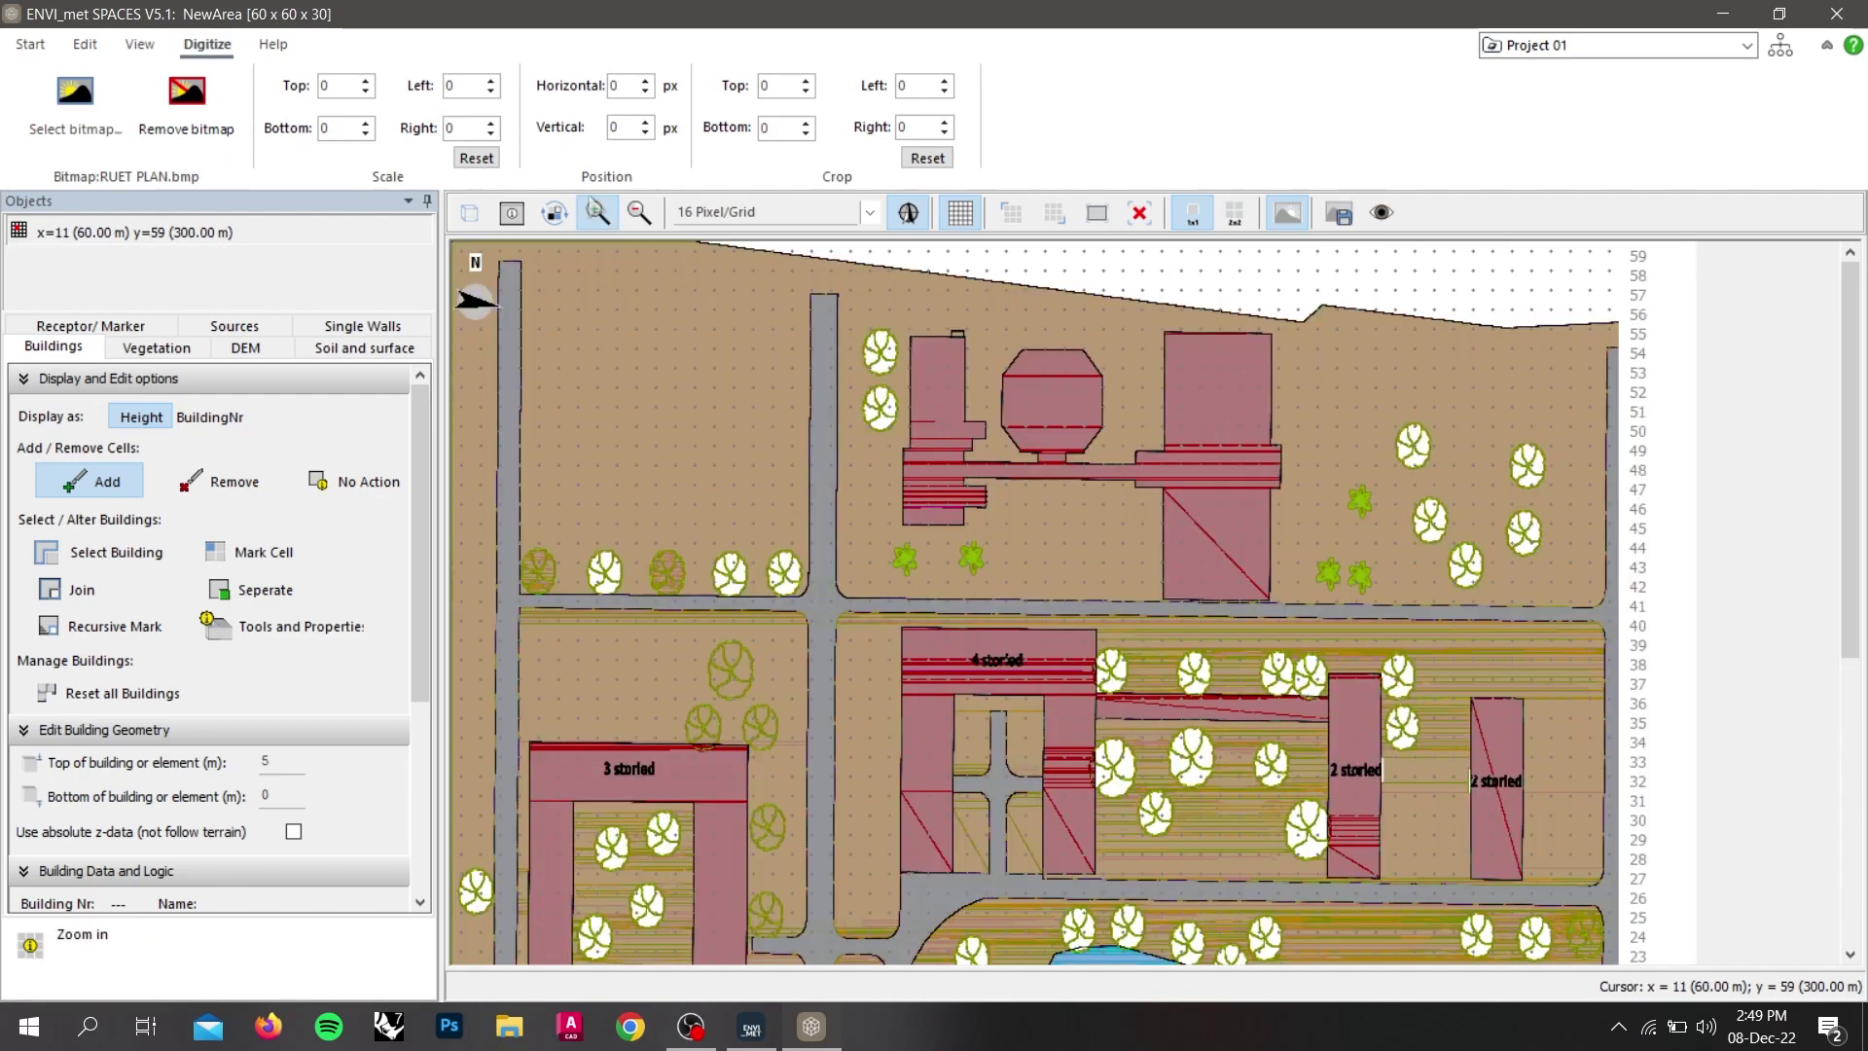
left_click_drag(1850, 389, 1850, 751)
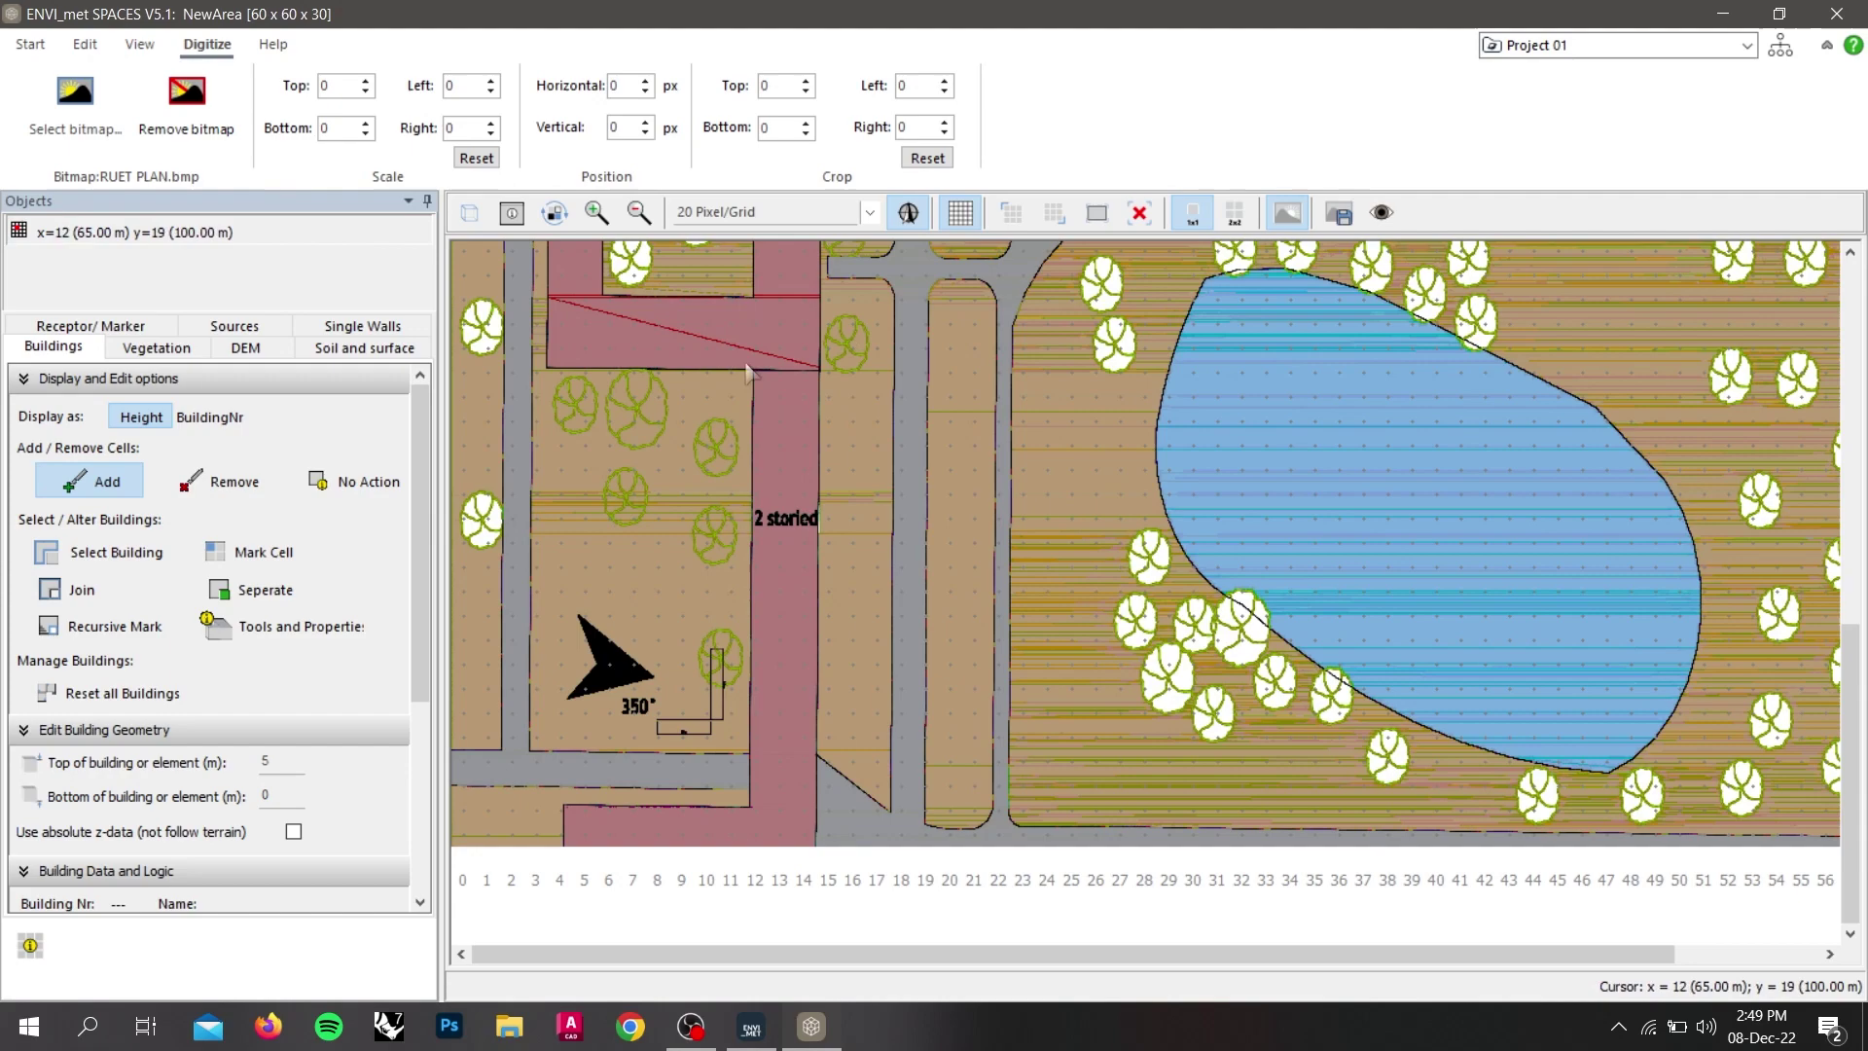
Set the background bitmap scale to top 135 and bottom -35.
left_click(345, 89)
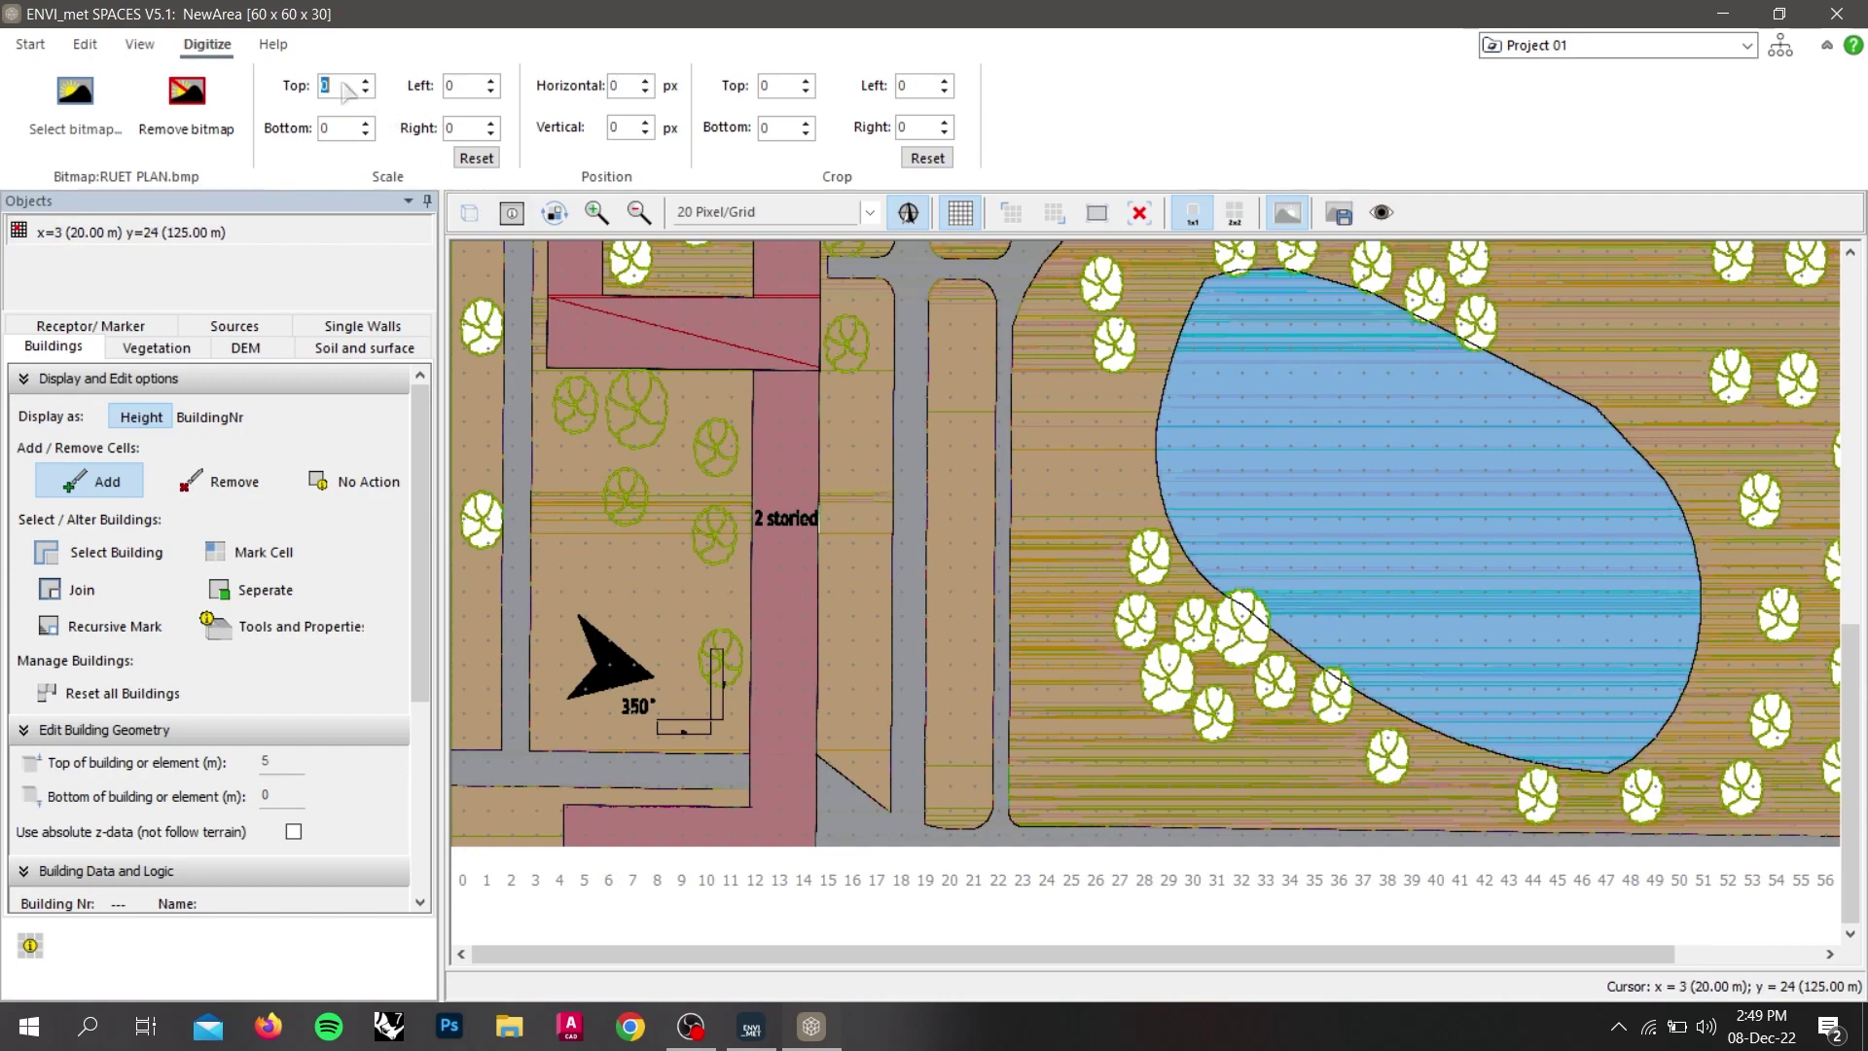
type("132")
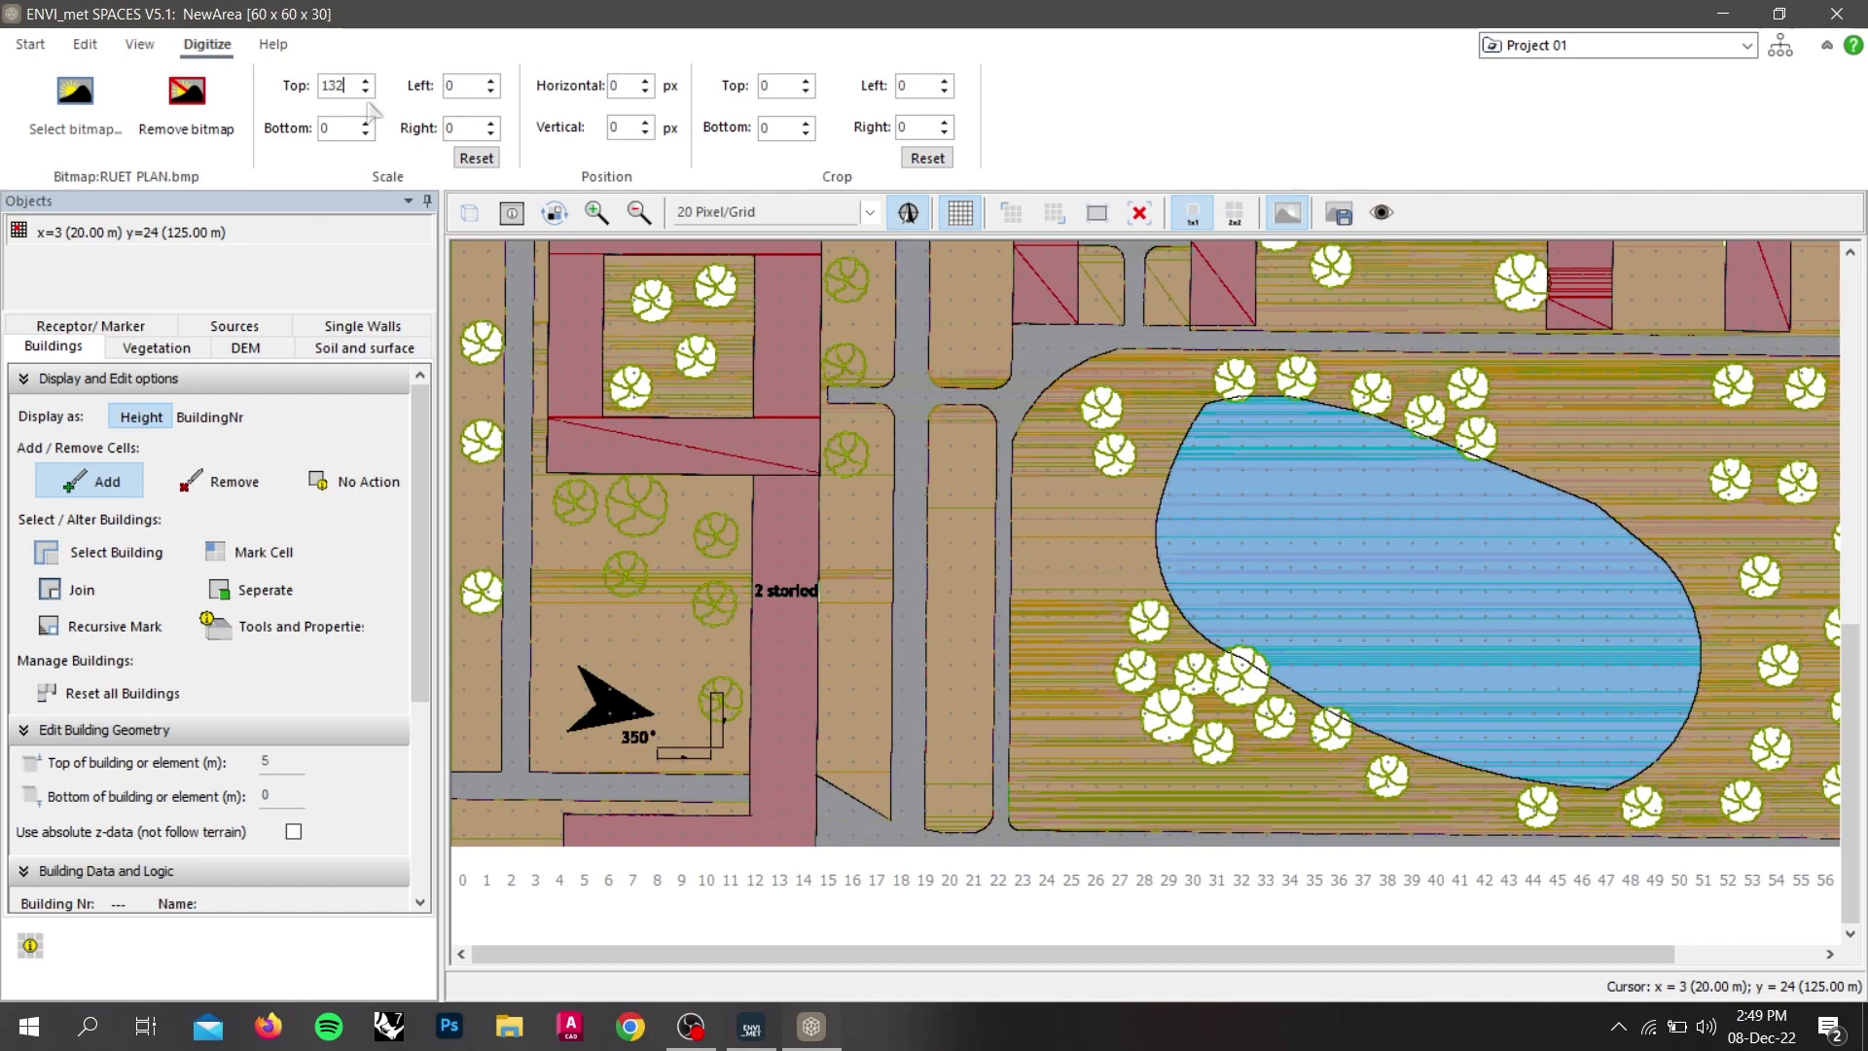
key("BackSpace")
type("5")
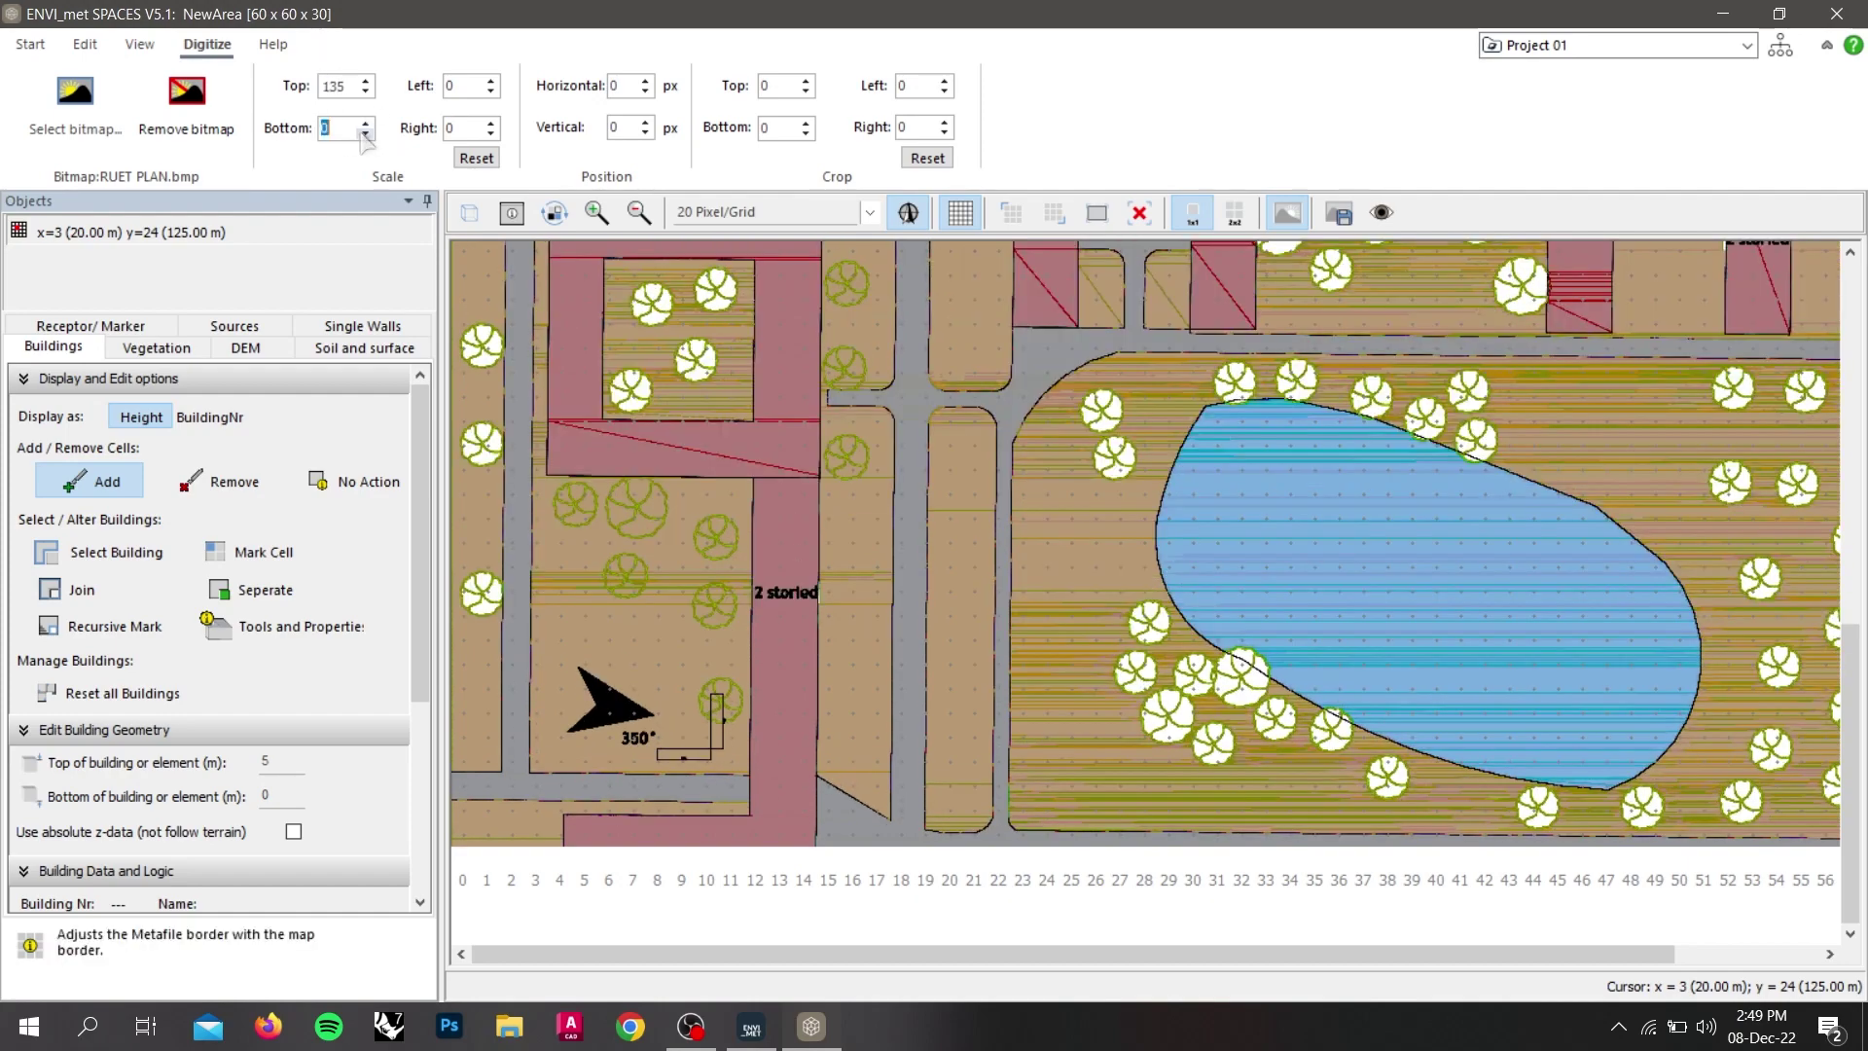
left_click(365, 135)
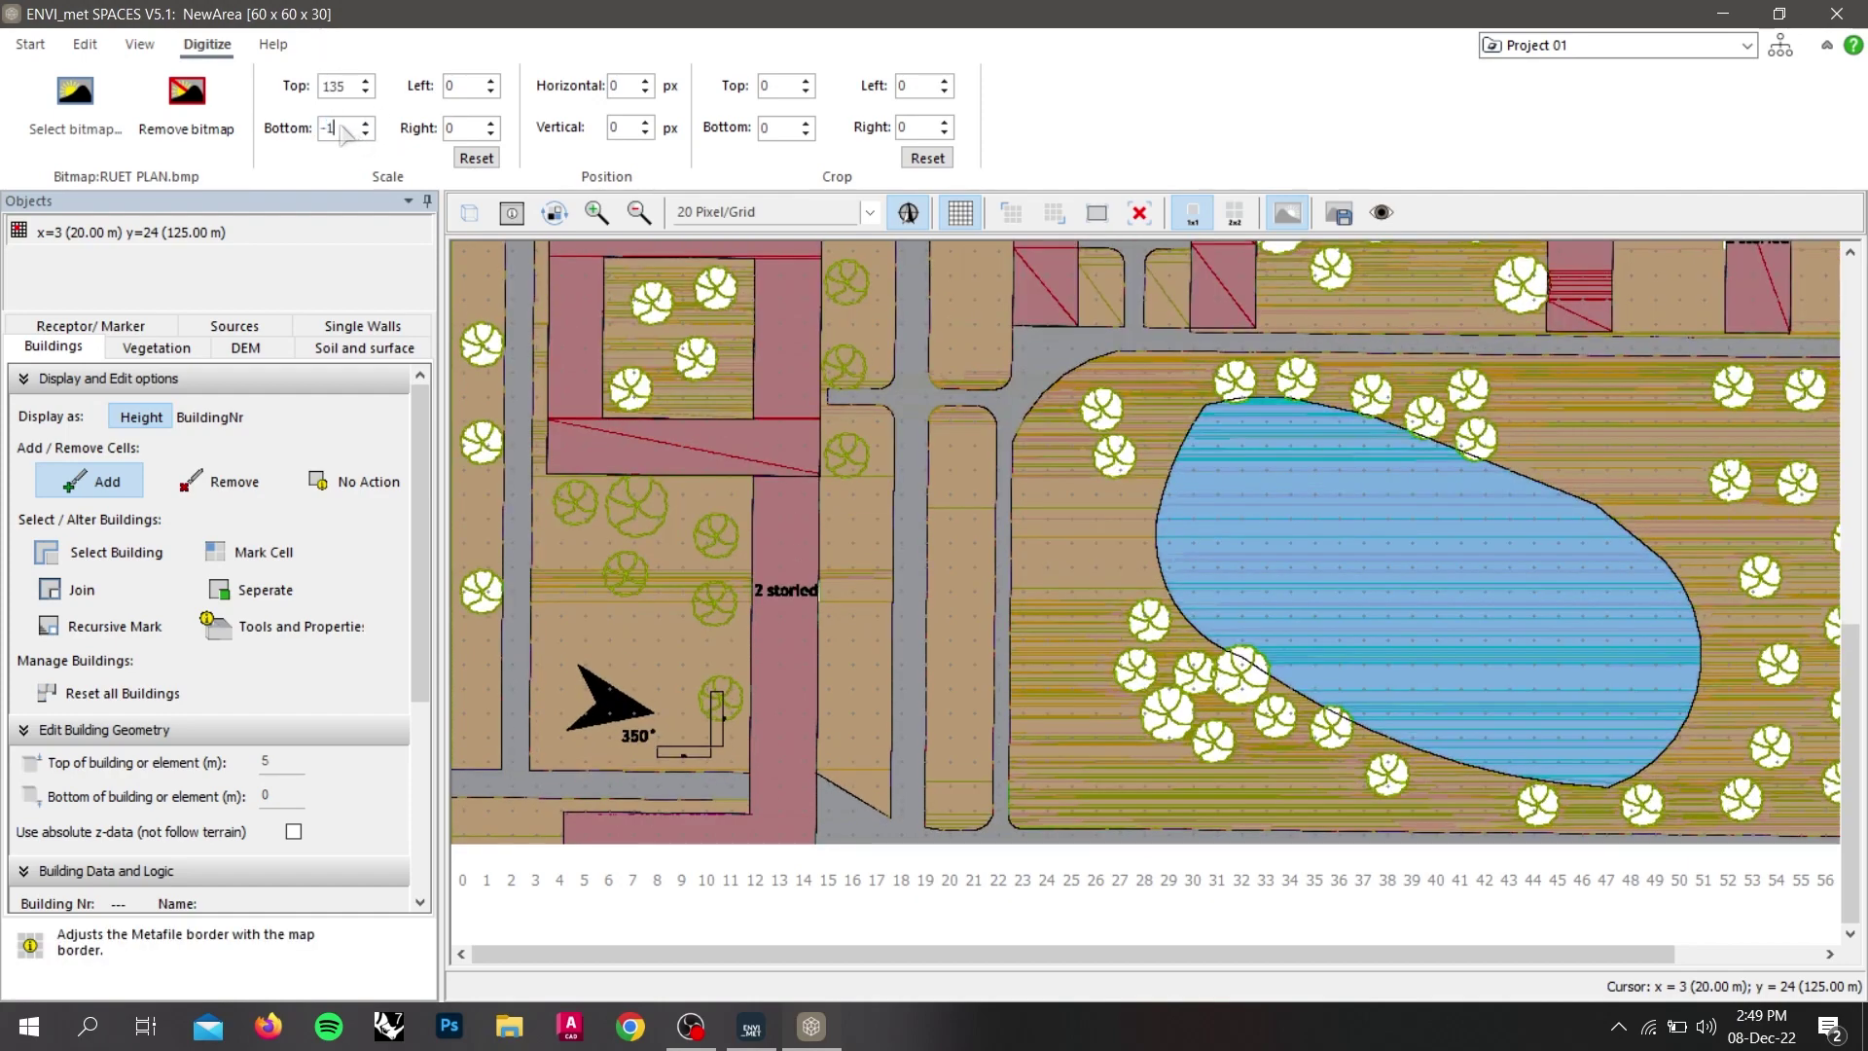
key("BackSpace")
type("35")
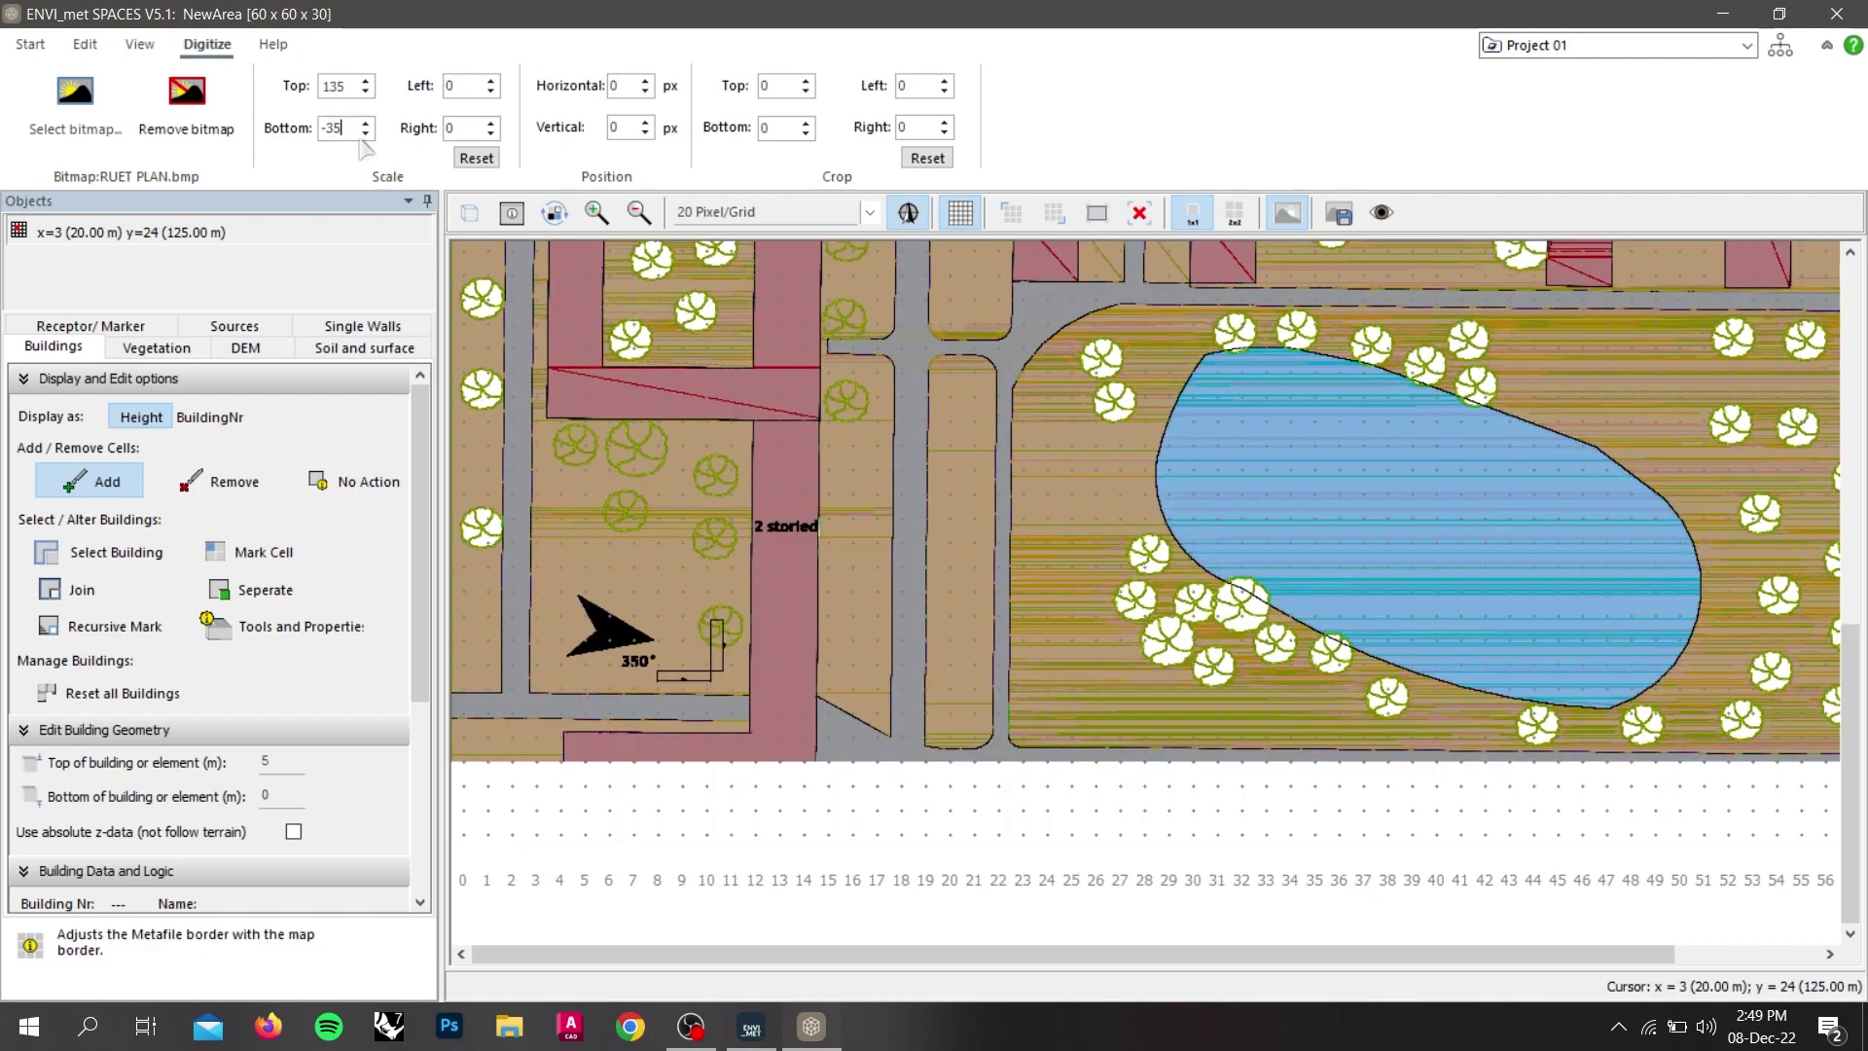
Raise the bitmap's vertical position to 4 px to shift the plan down.
left_click(645, 121)
left_click(645, 122)
left_click(645, 121)
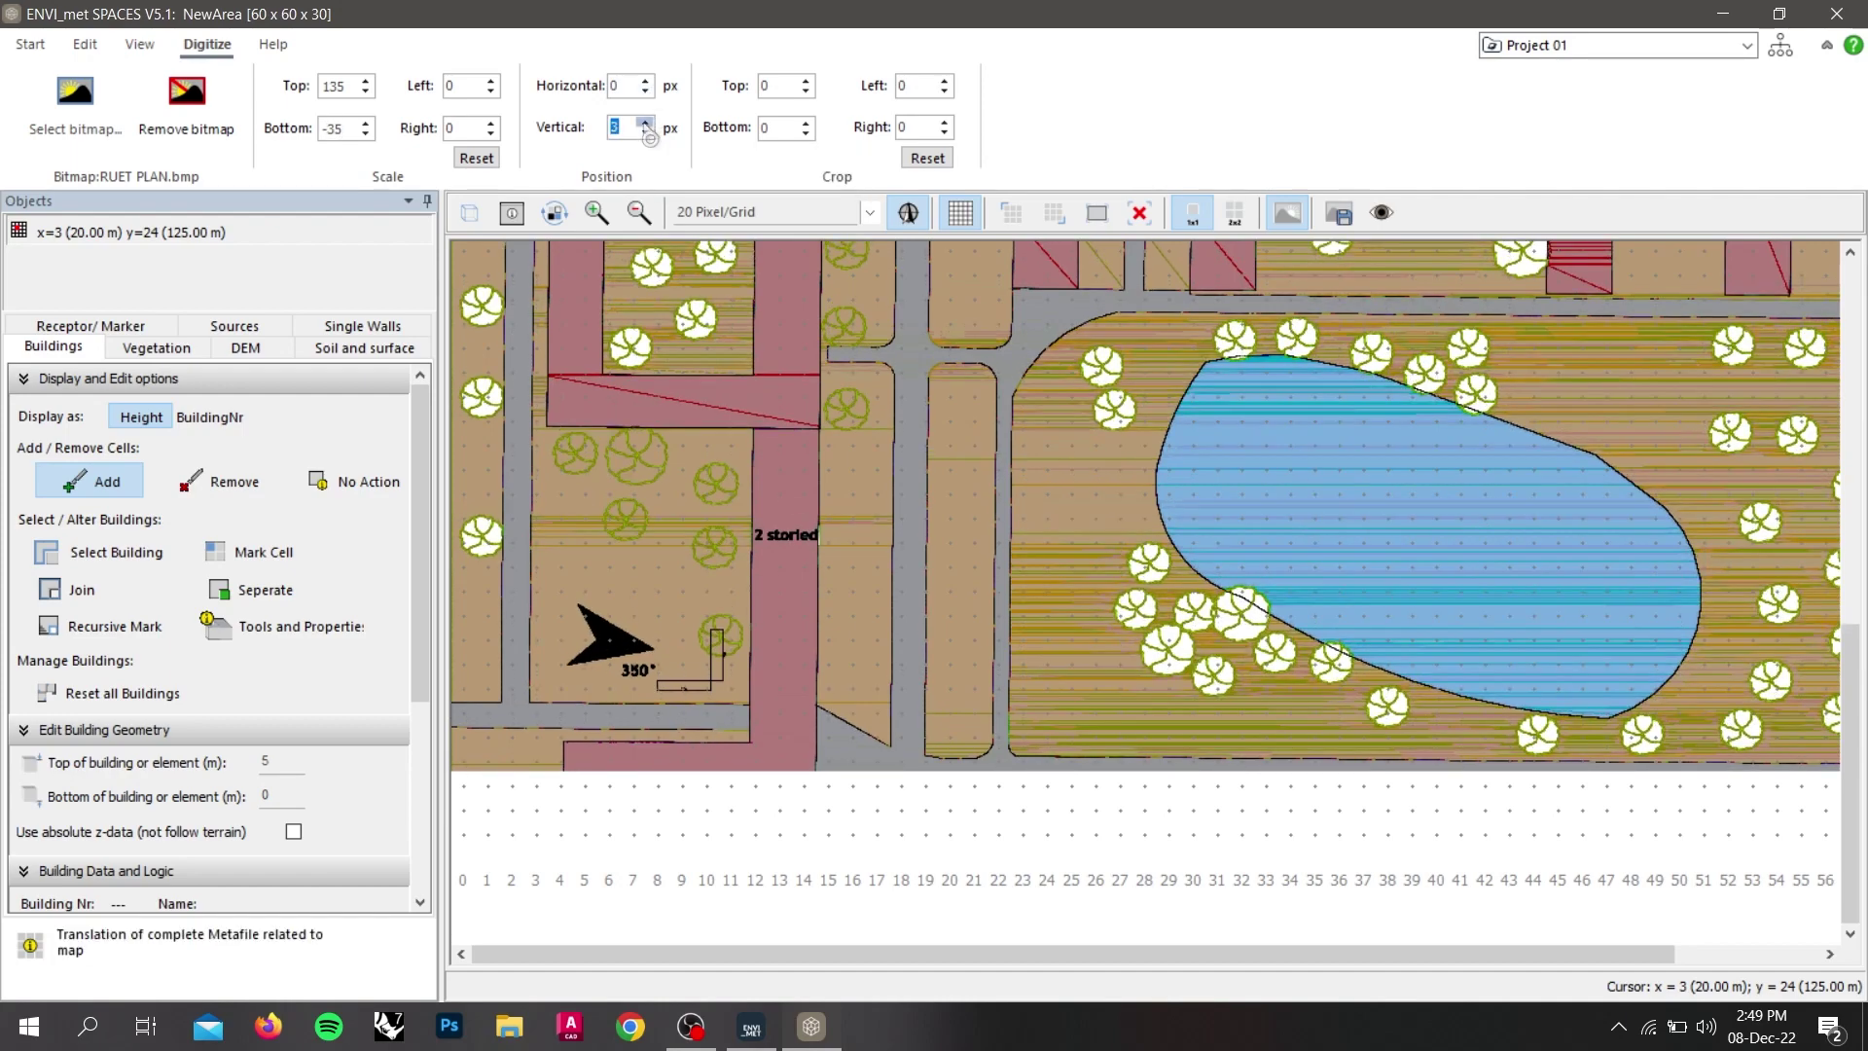
left_click(645, 121)
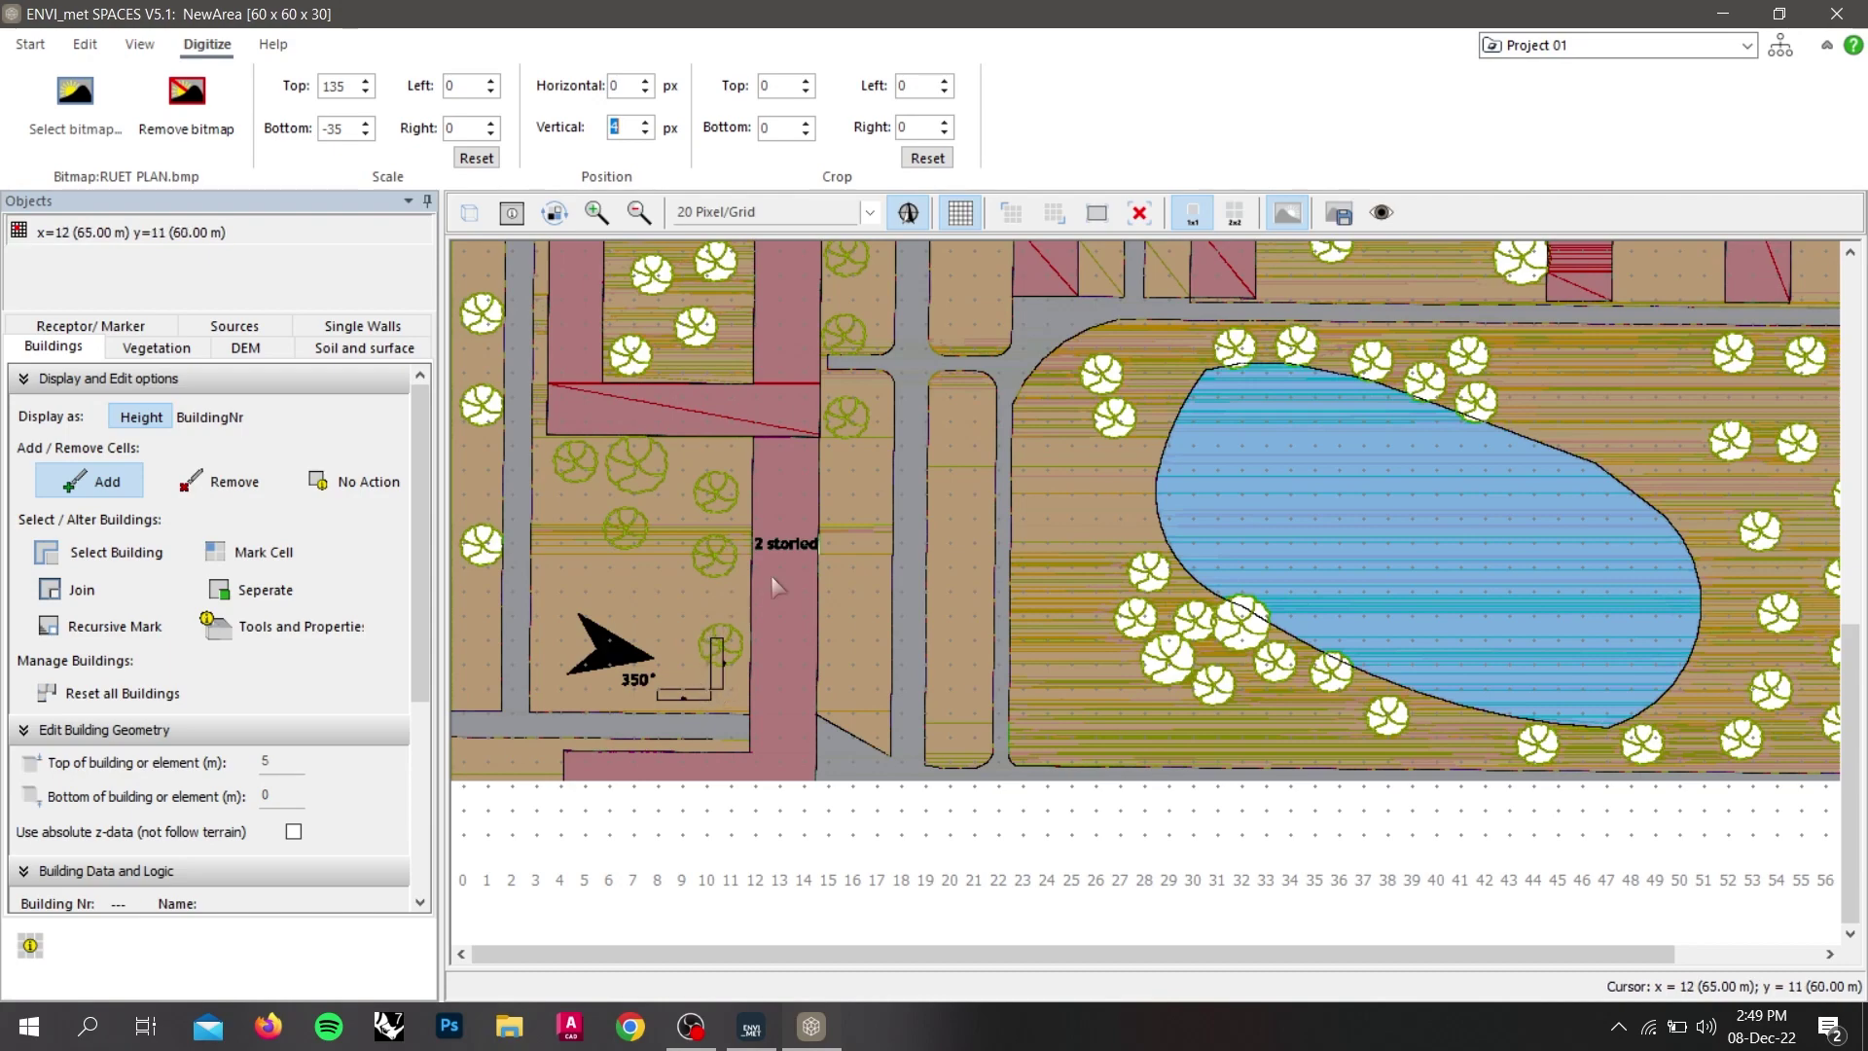
Zoom out to fit the whole aligned campus plan and return to the Start options for building editing.
left_click(638, 213)
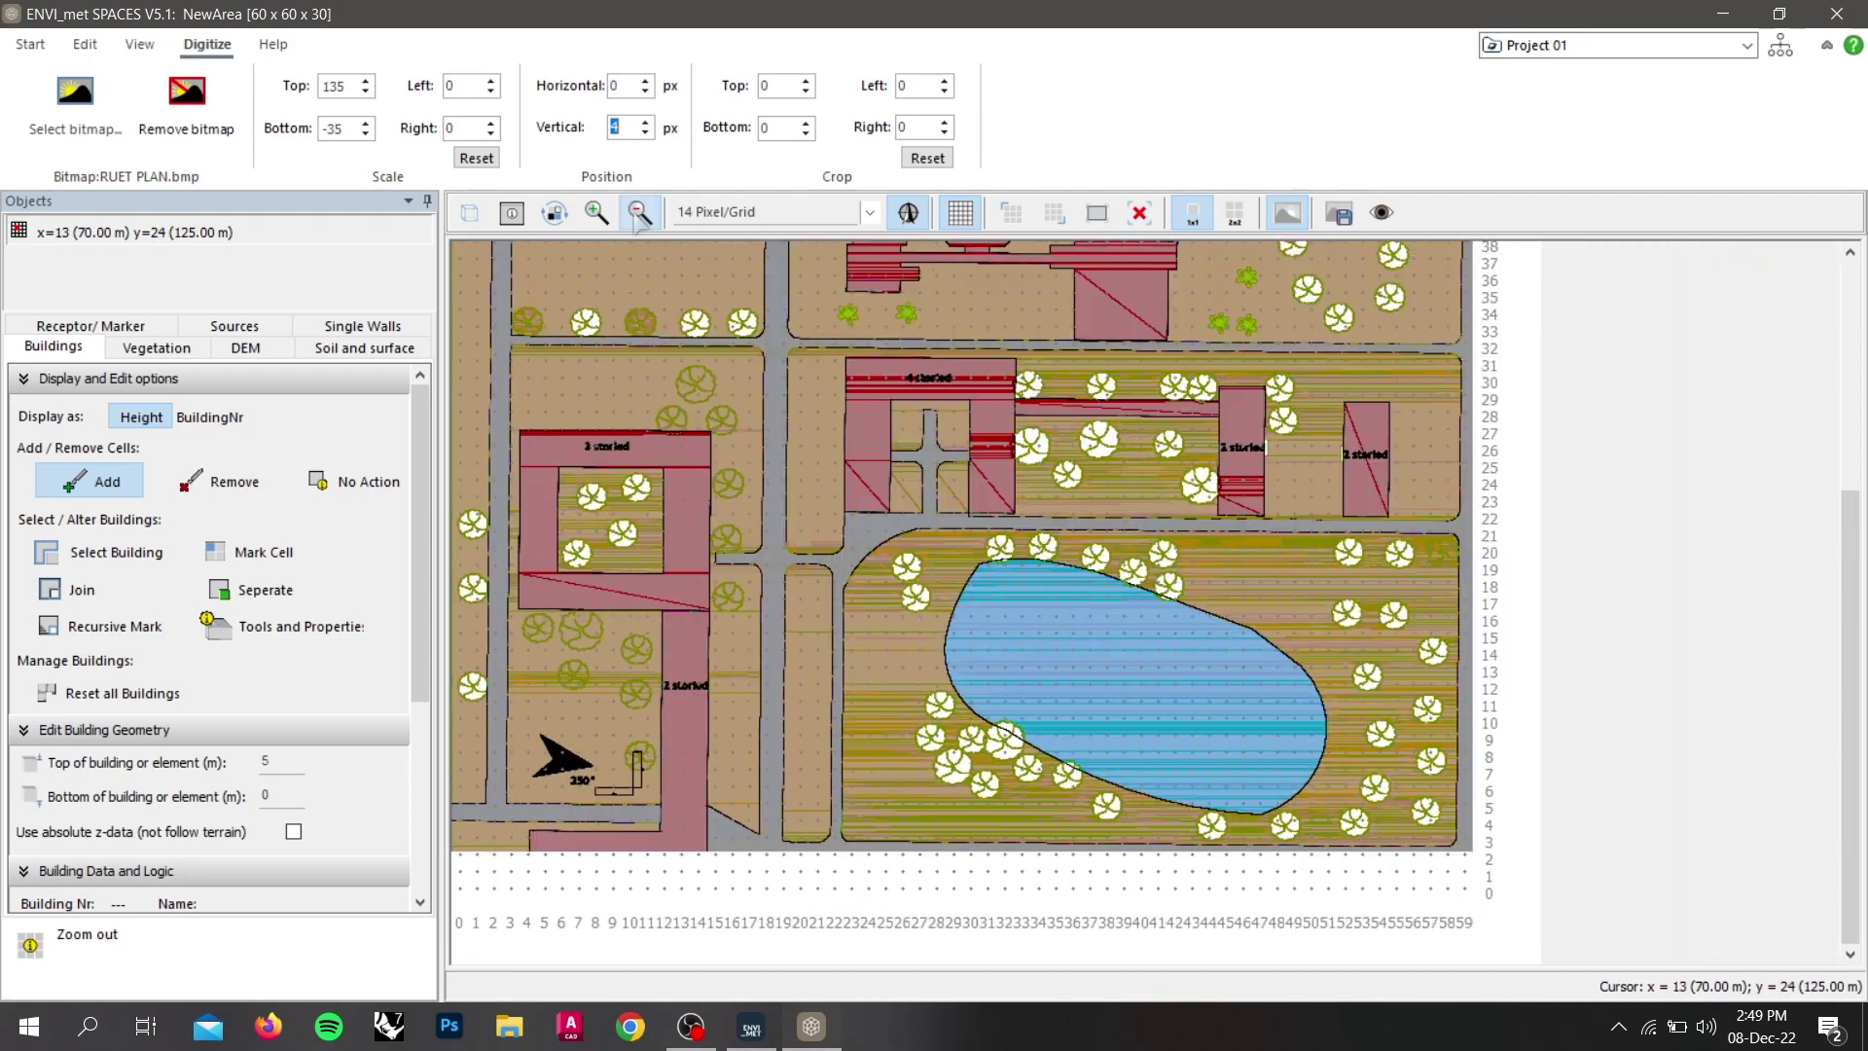
left_click(638, 213)
left_click(639, 214)
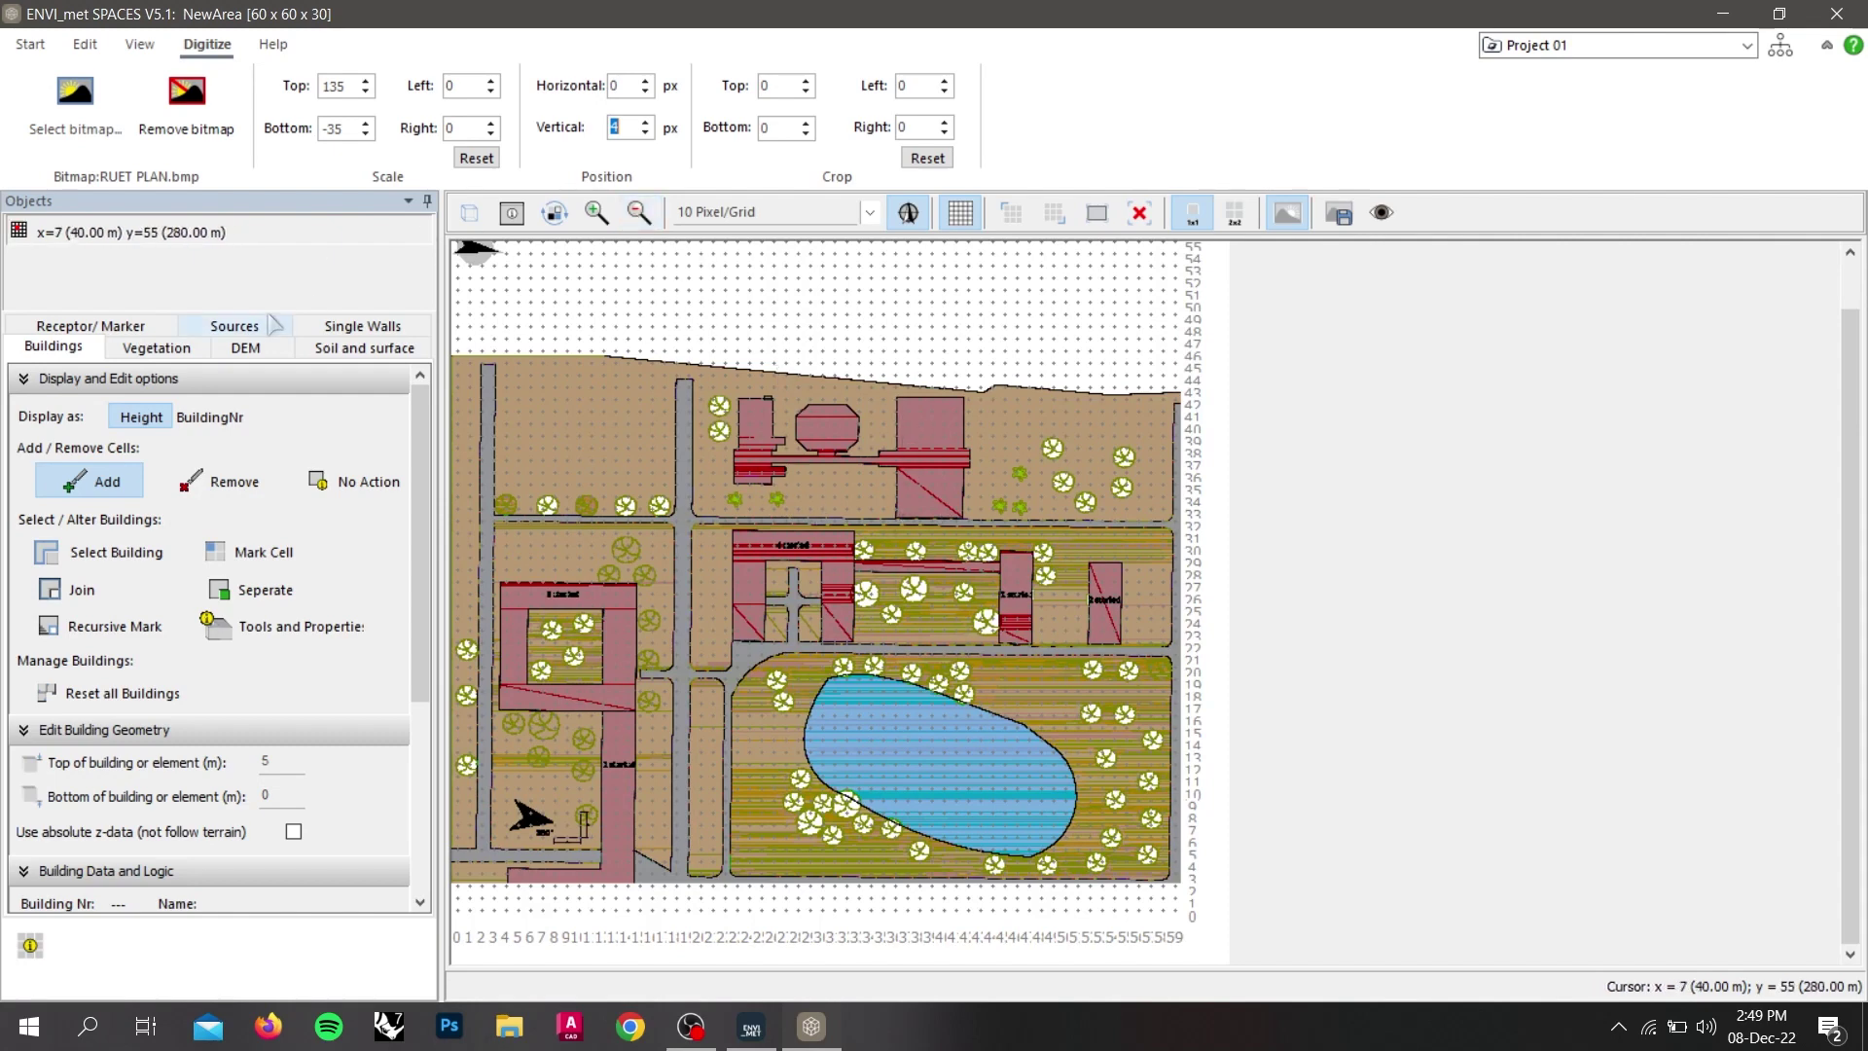
left_click(29, 43)
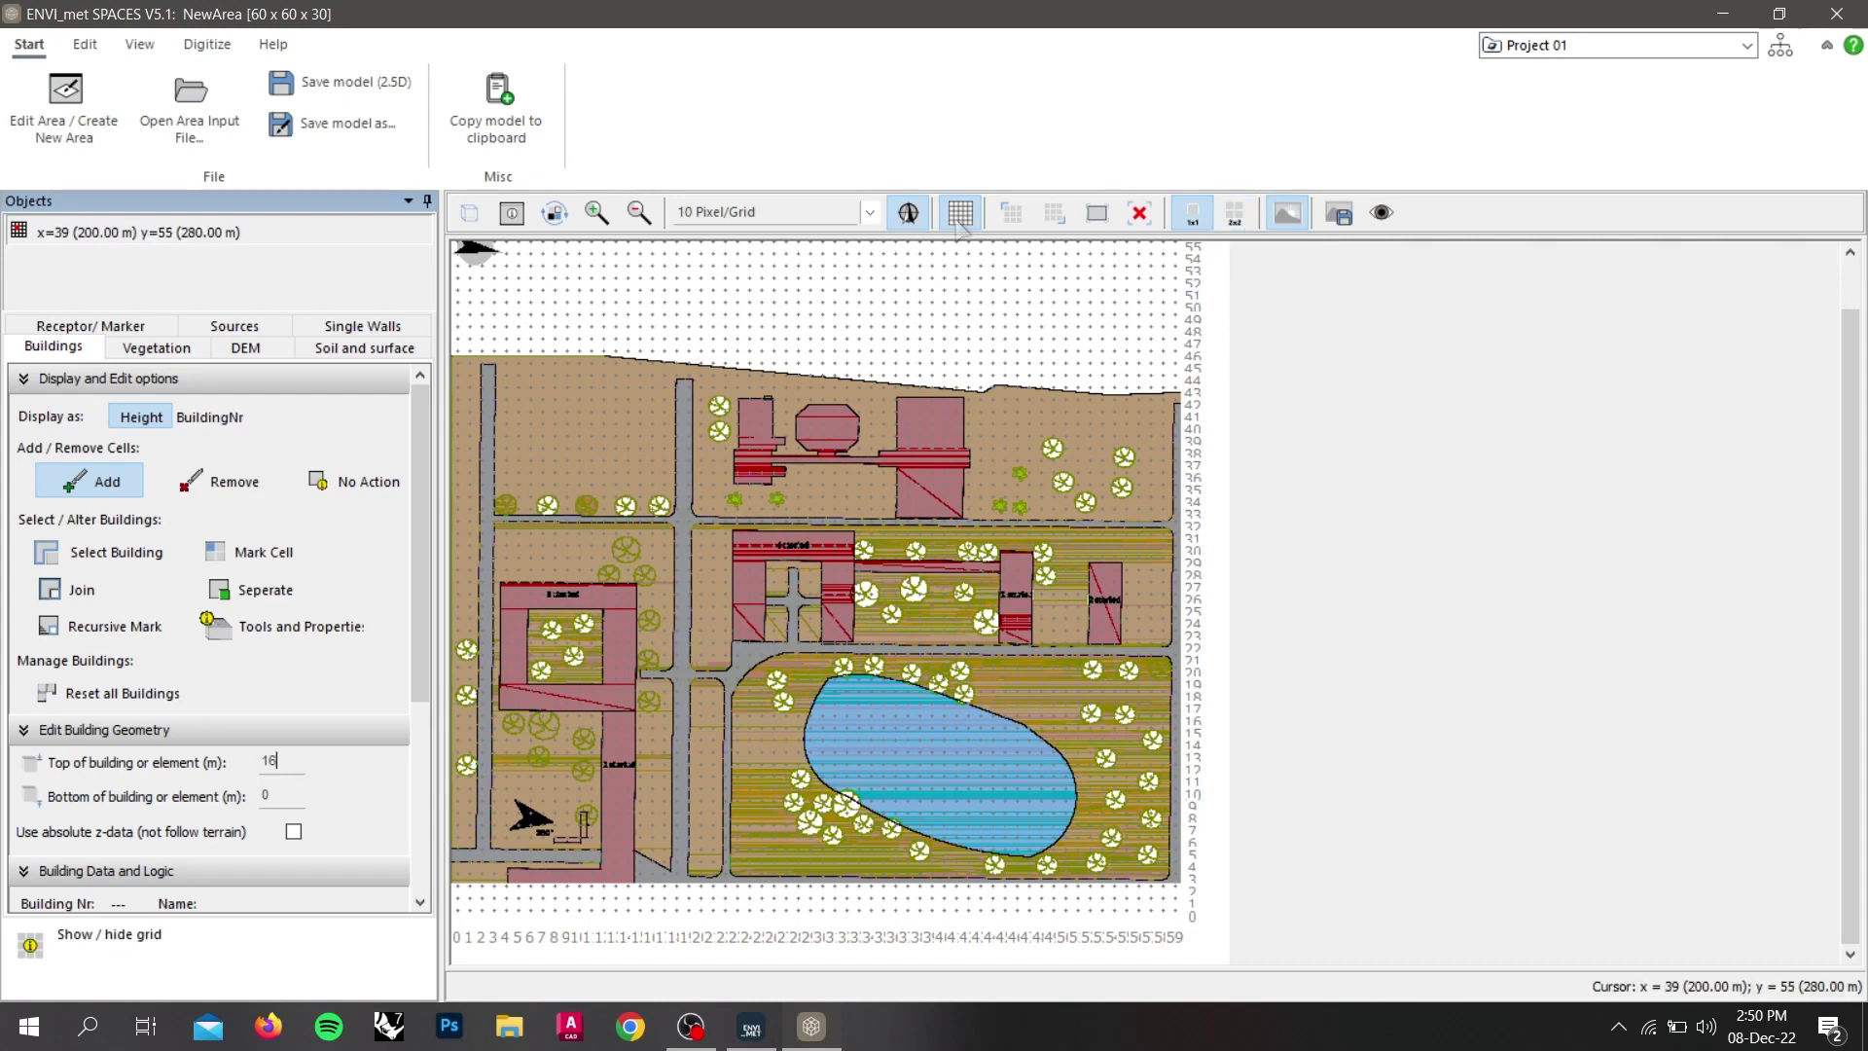
Zoom in and paint a 5 x 4 block of 16 m building cells on the upper-right building.
left_click(597, 214)
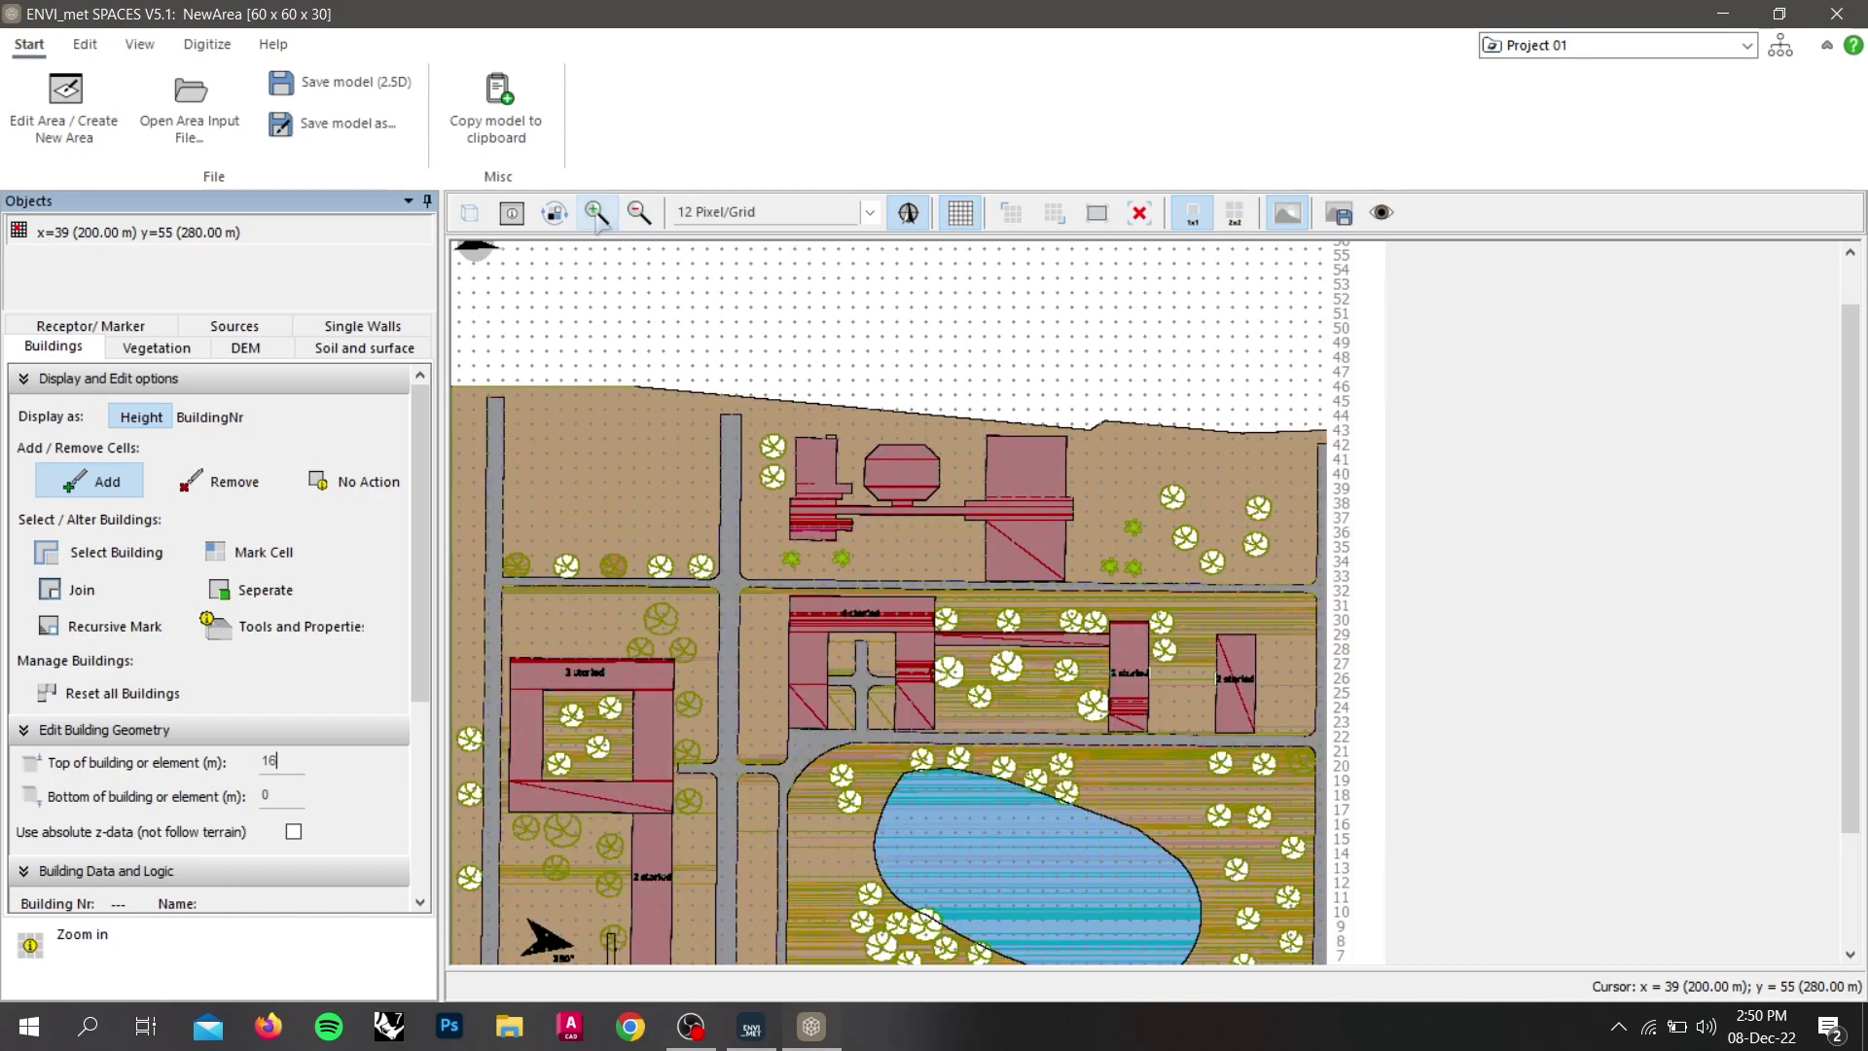
left_click(597, 214)
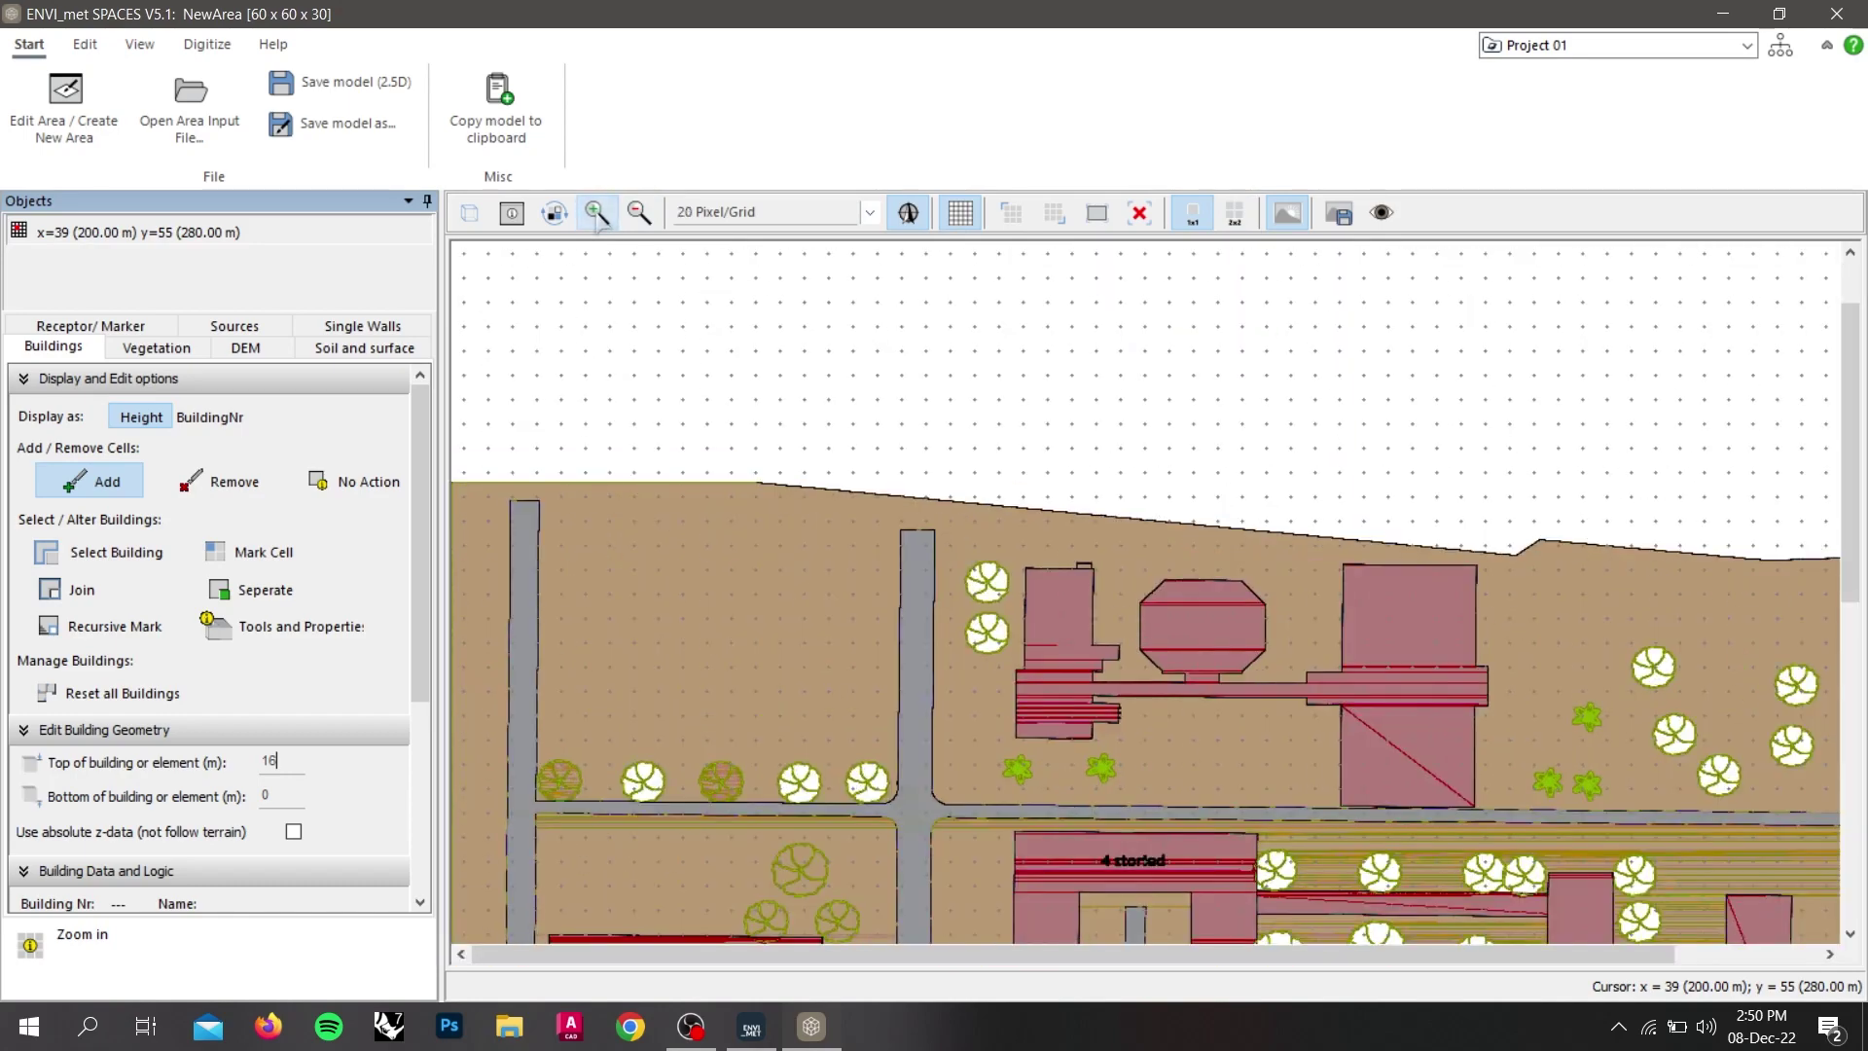
left_click(597, 214)
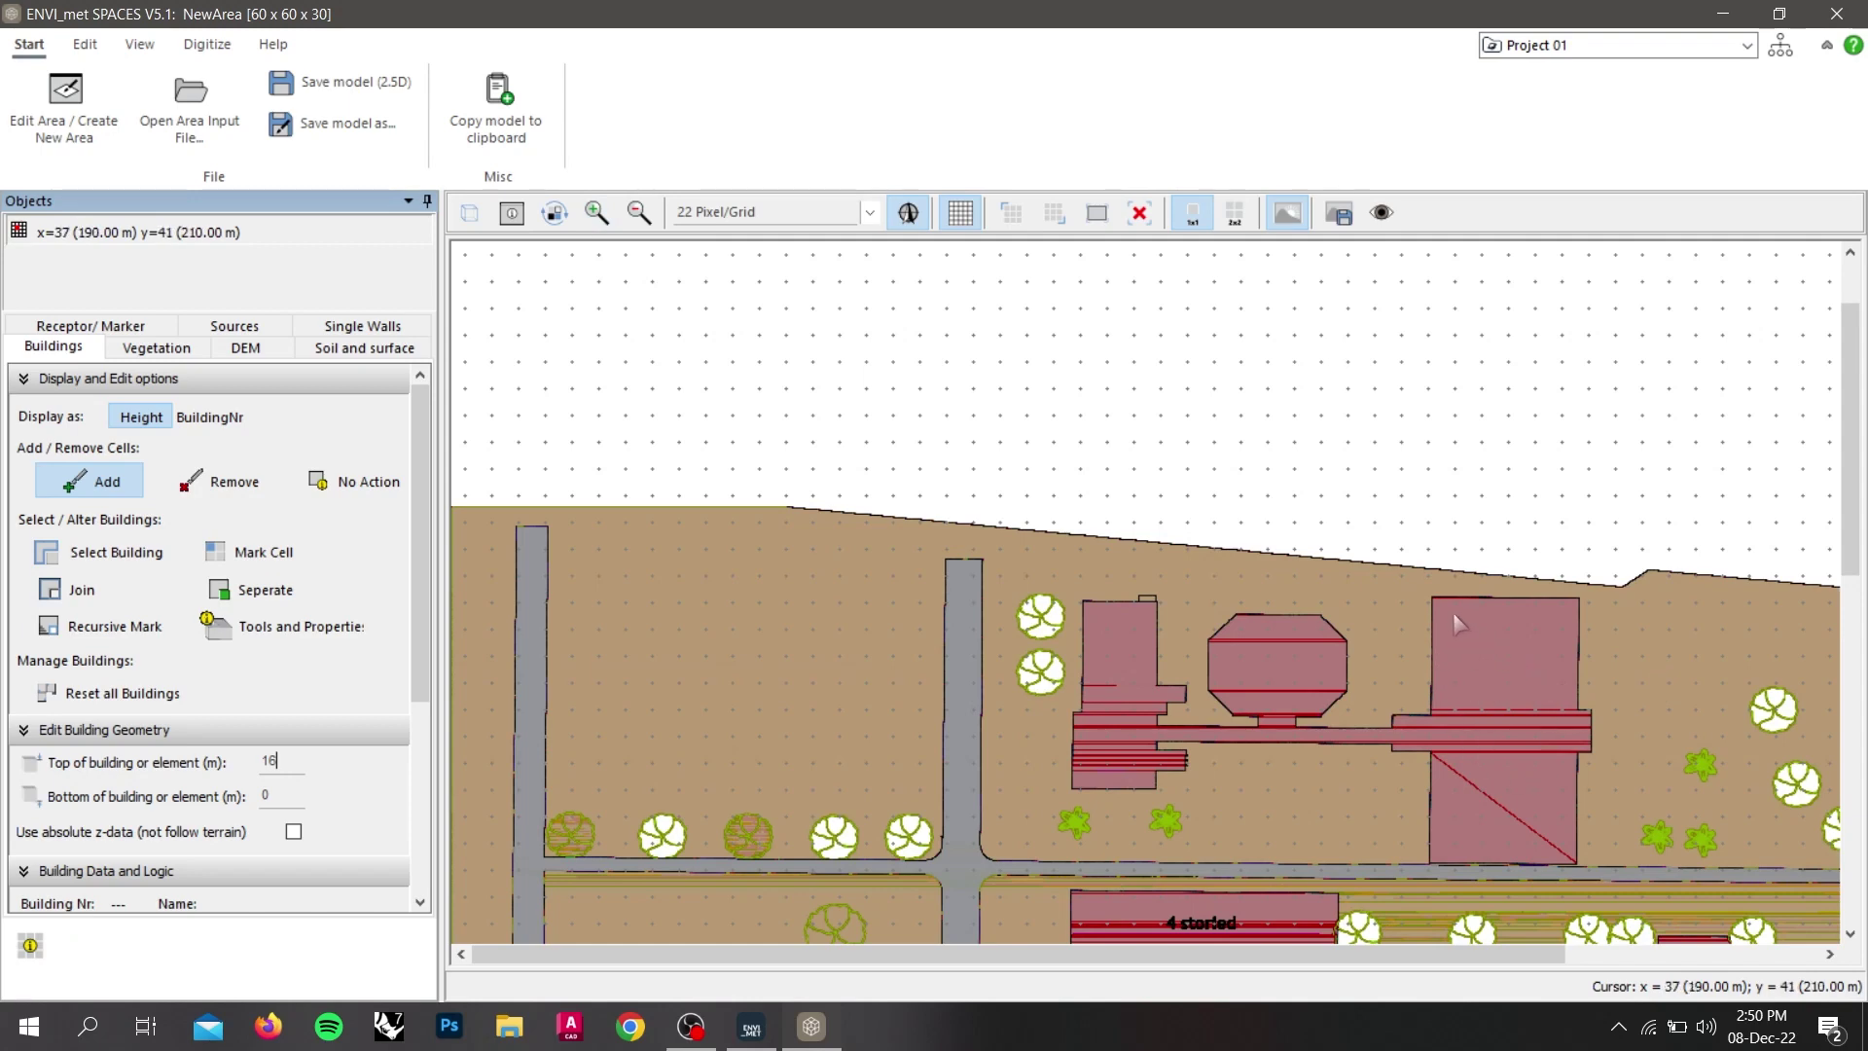
left_click_drag(1512, 630, 1562, 630)
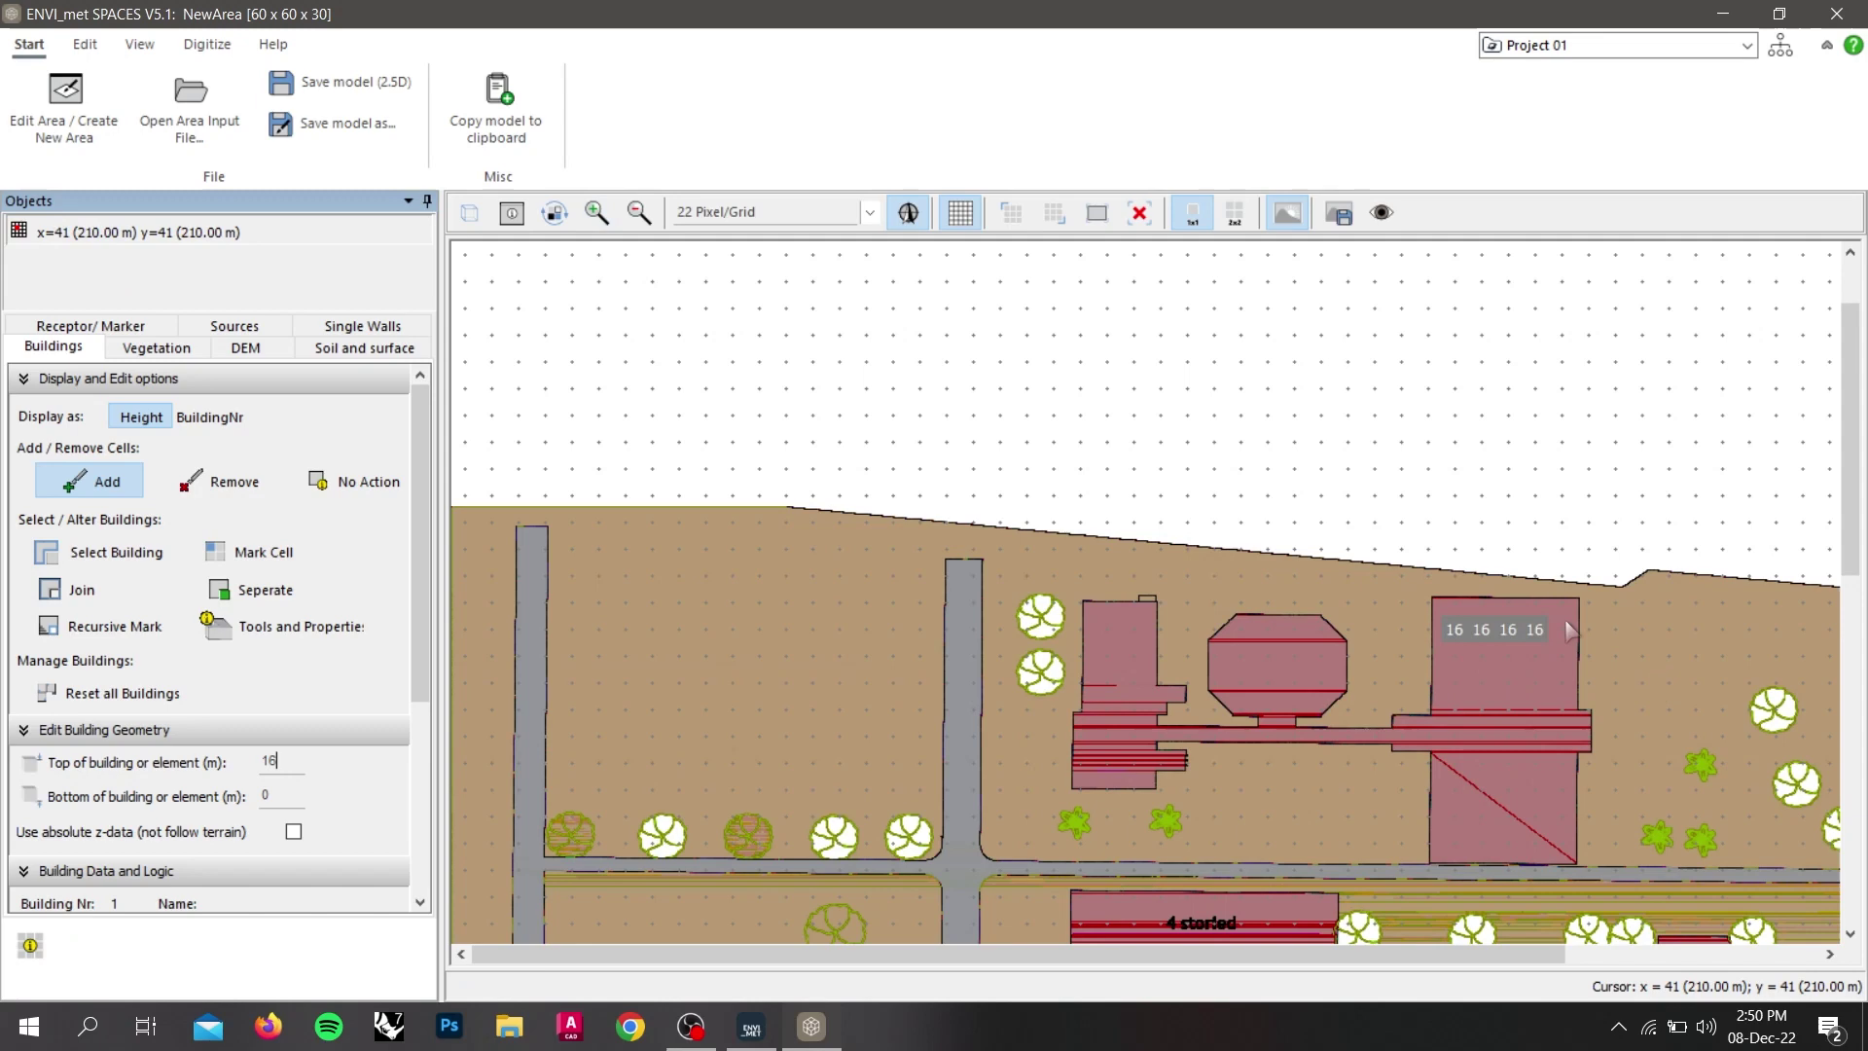
left_click(1455, 604)
left_click(1481, 602)
left_click(1508, 603)
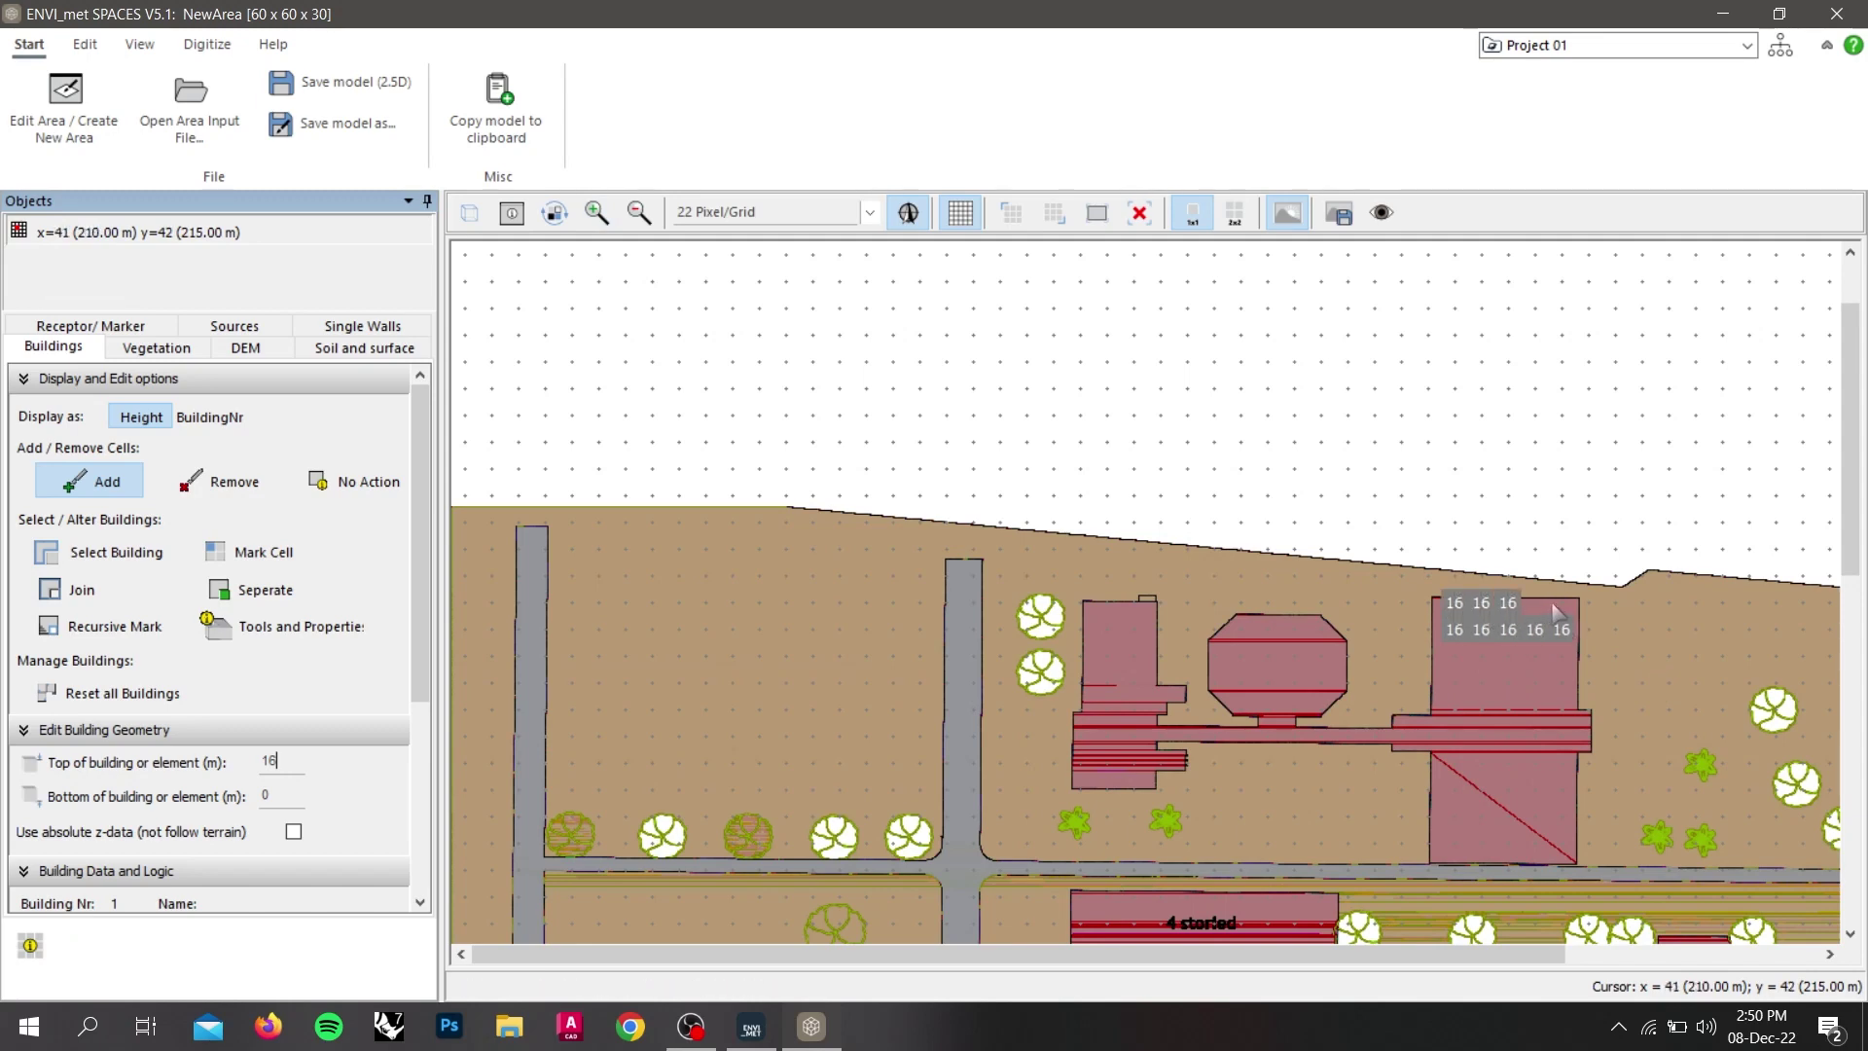
left_click(1562, 603)
left_click_drag(1455, 656, 1562, 658)
left_click(1534, 603)
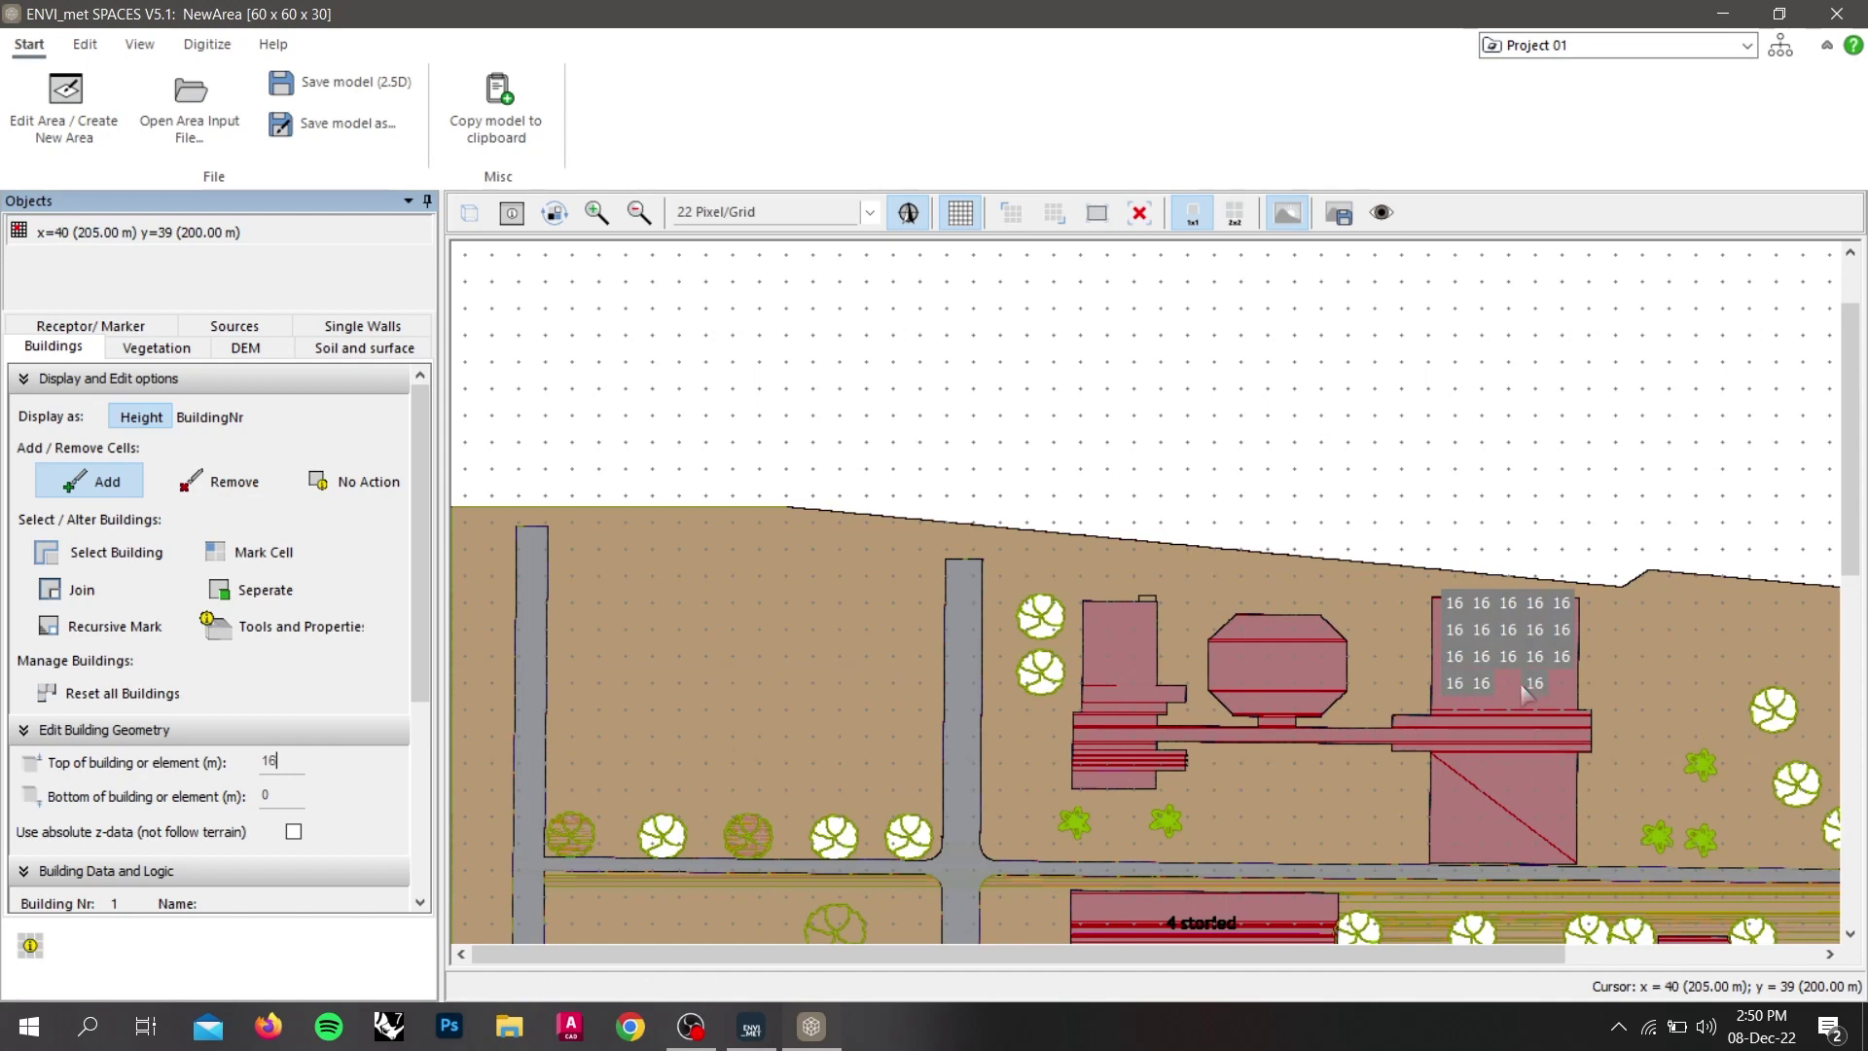
left_click(1511, 686)
Mark the stray 16 m cells above the campus boundary, clear their buildings, and remove the markers.
mouse_move(1112, 527)
left_mouse_down()
mouse_move(1108, 494)
mouse_move(1132, 545)
mouse_move(1110, 541)
mouse_move(1131, 499)
left_mouse_up()
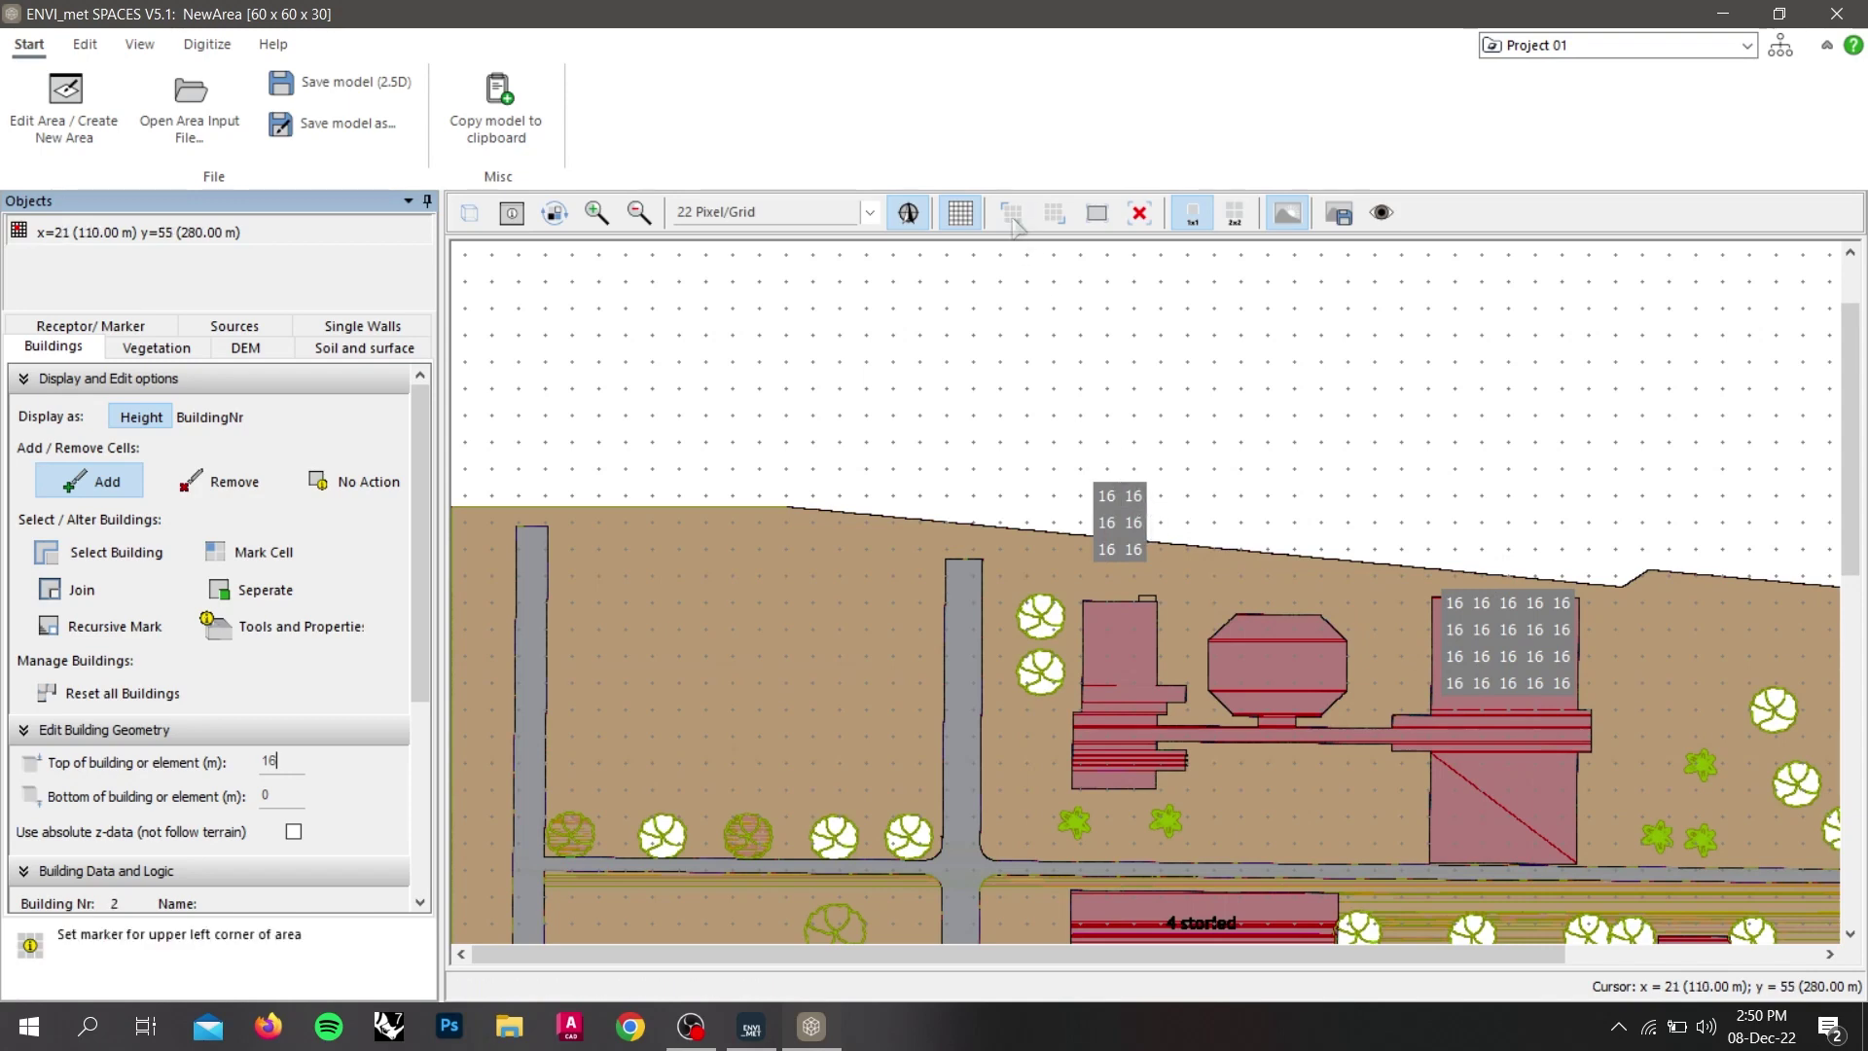
left_click(1109, 491)
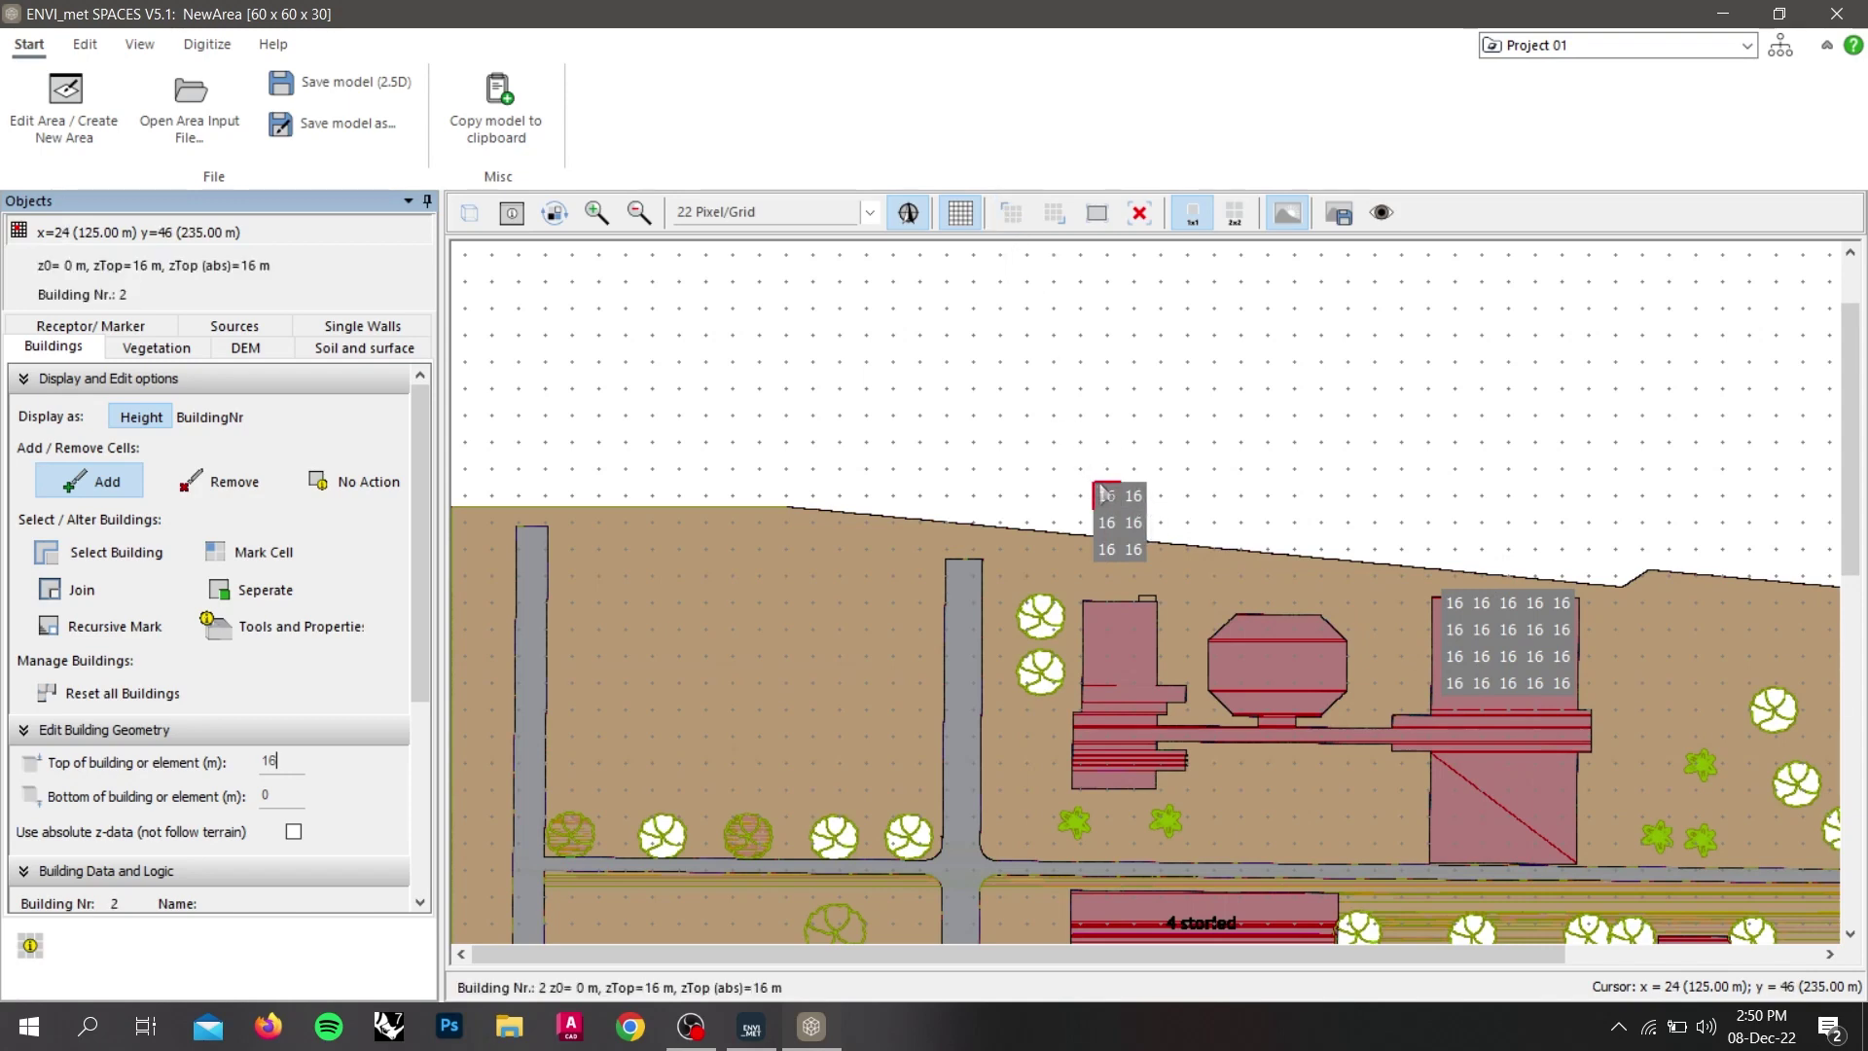
left_click(1054, 212)
left_click(1144, 559)
left_click(1141, 220)
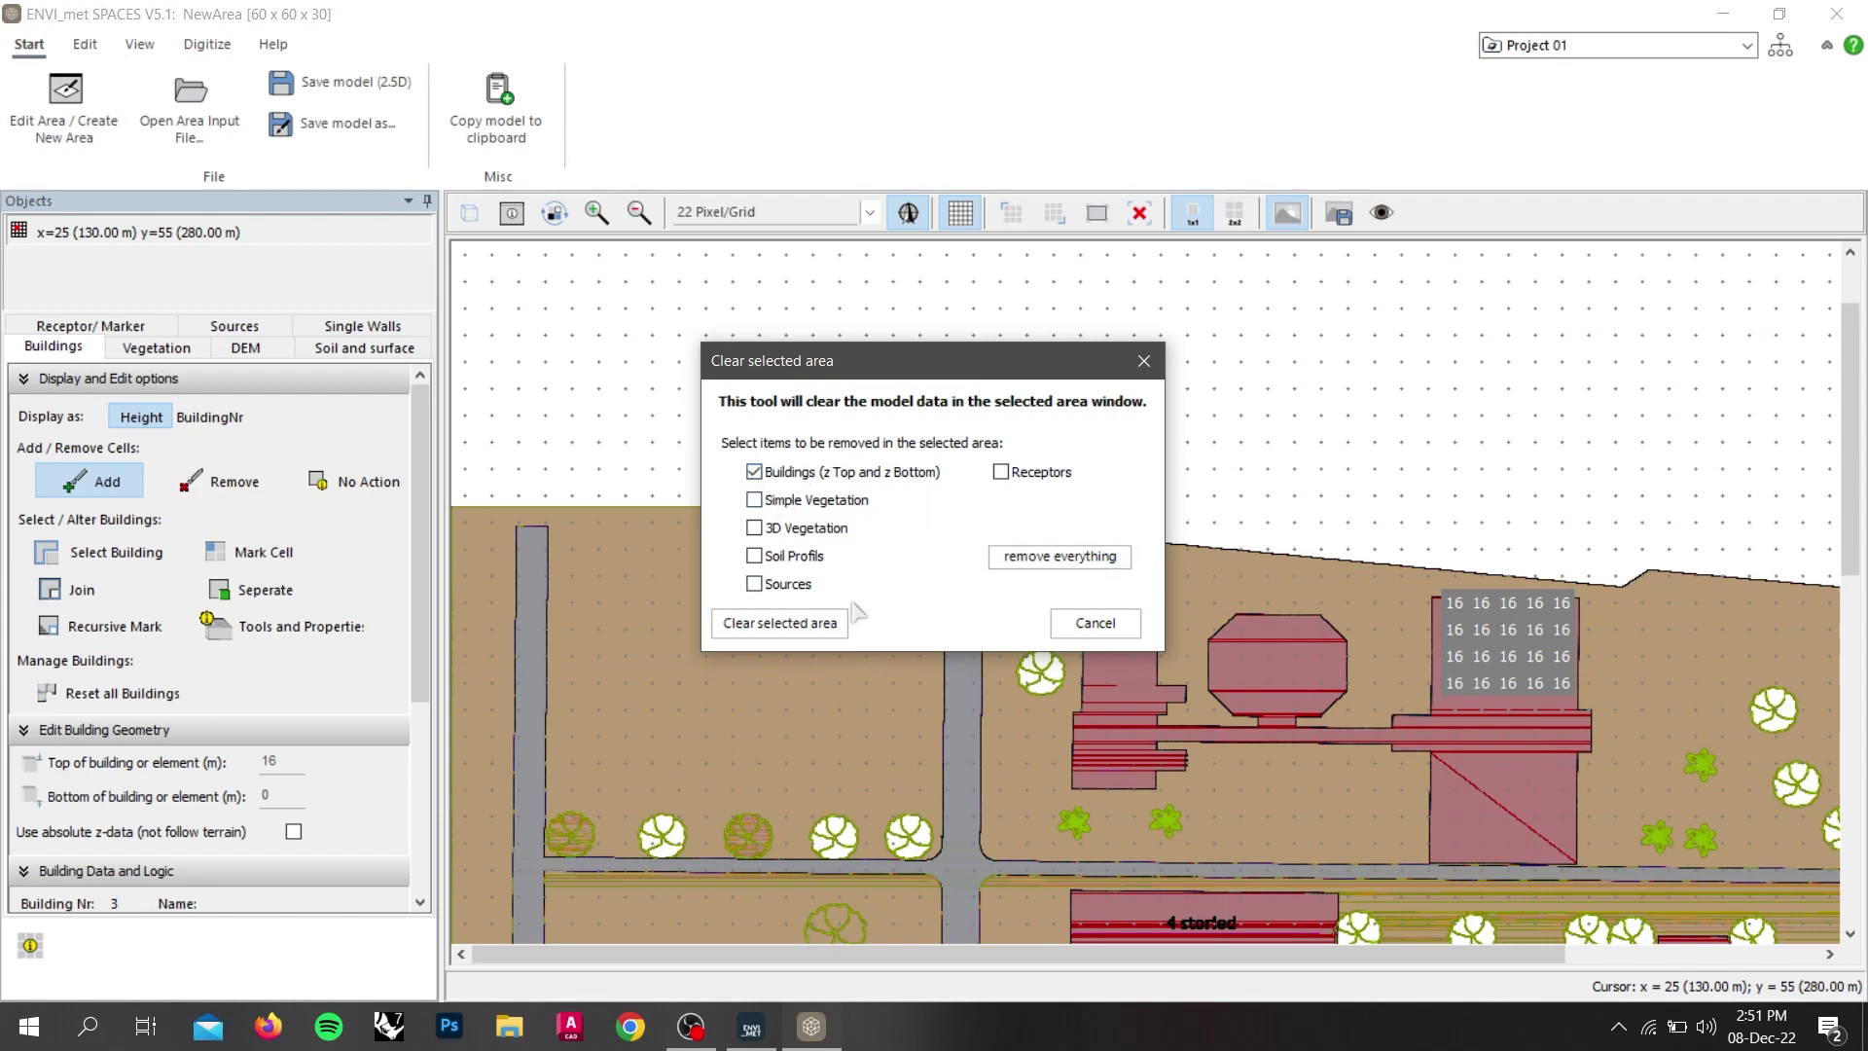
left_click(804, 624)
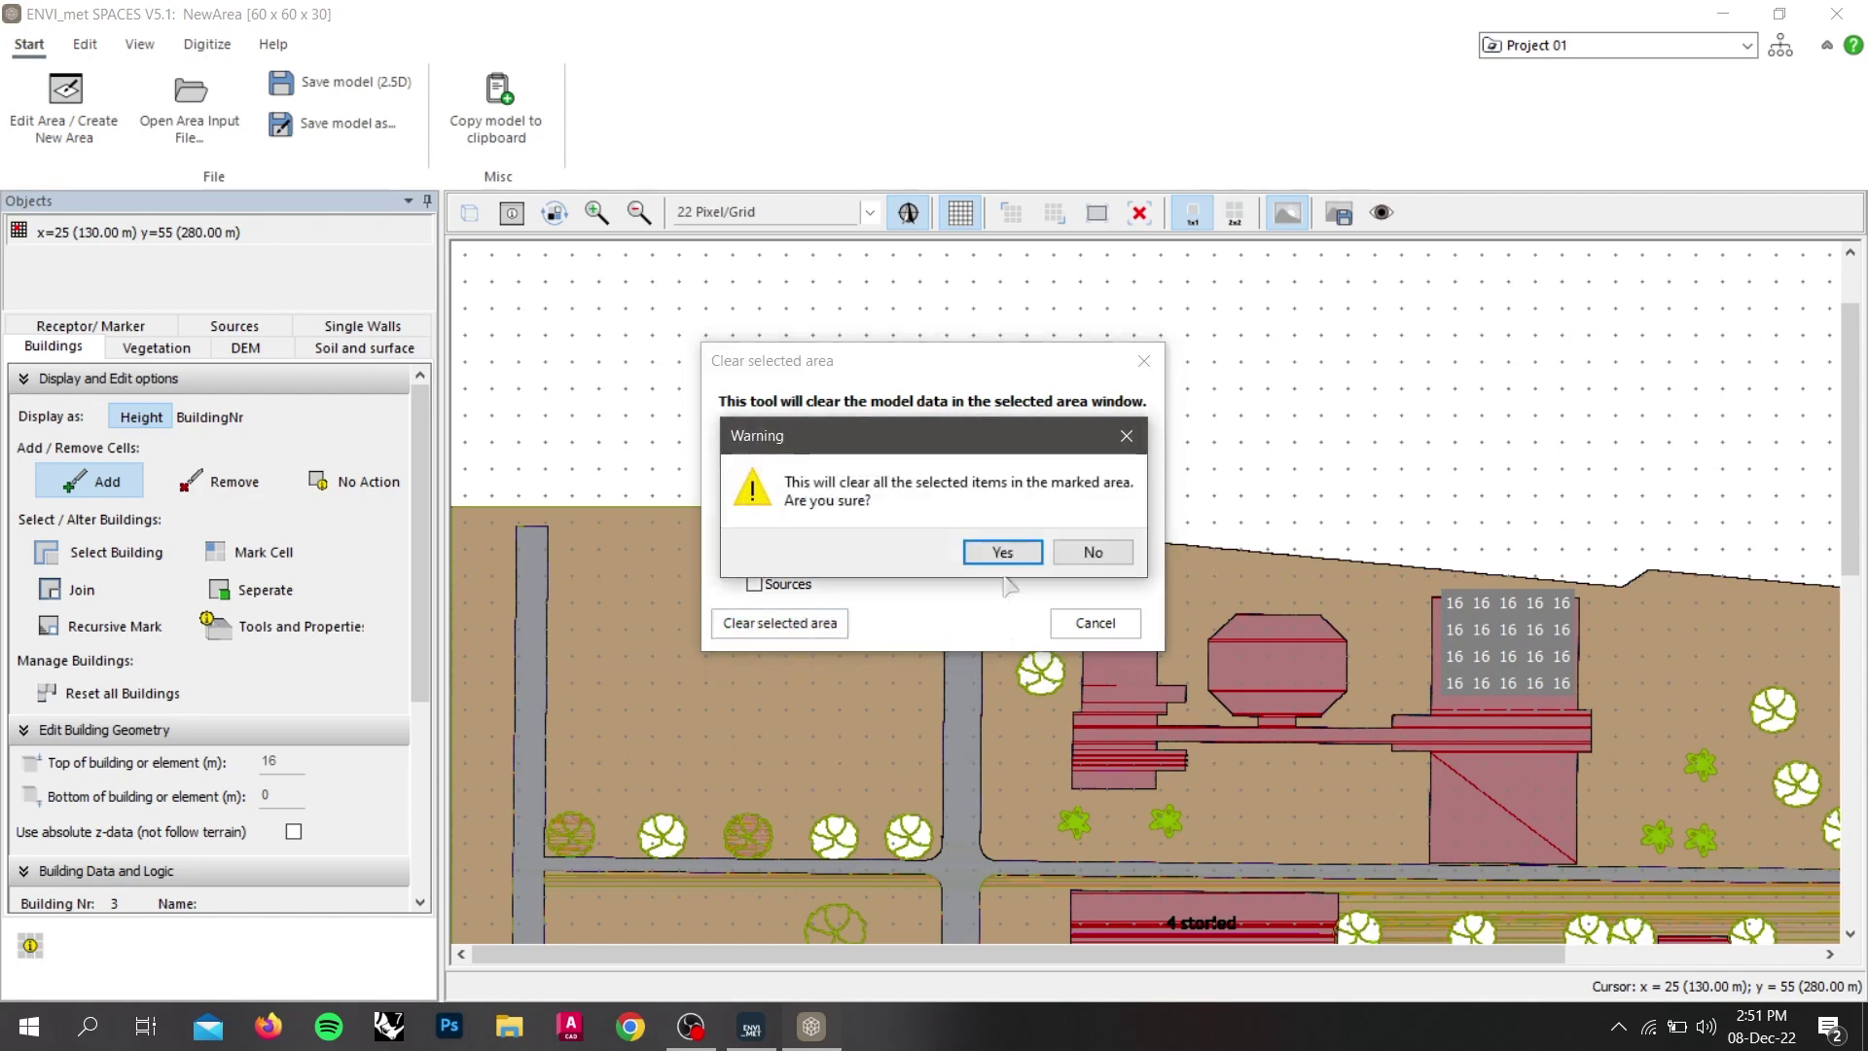
left_click(1002, 552)
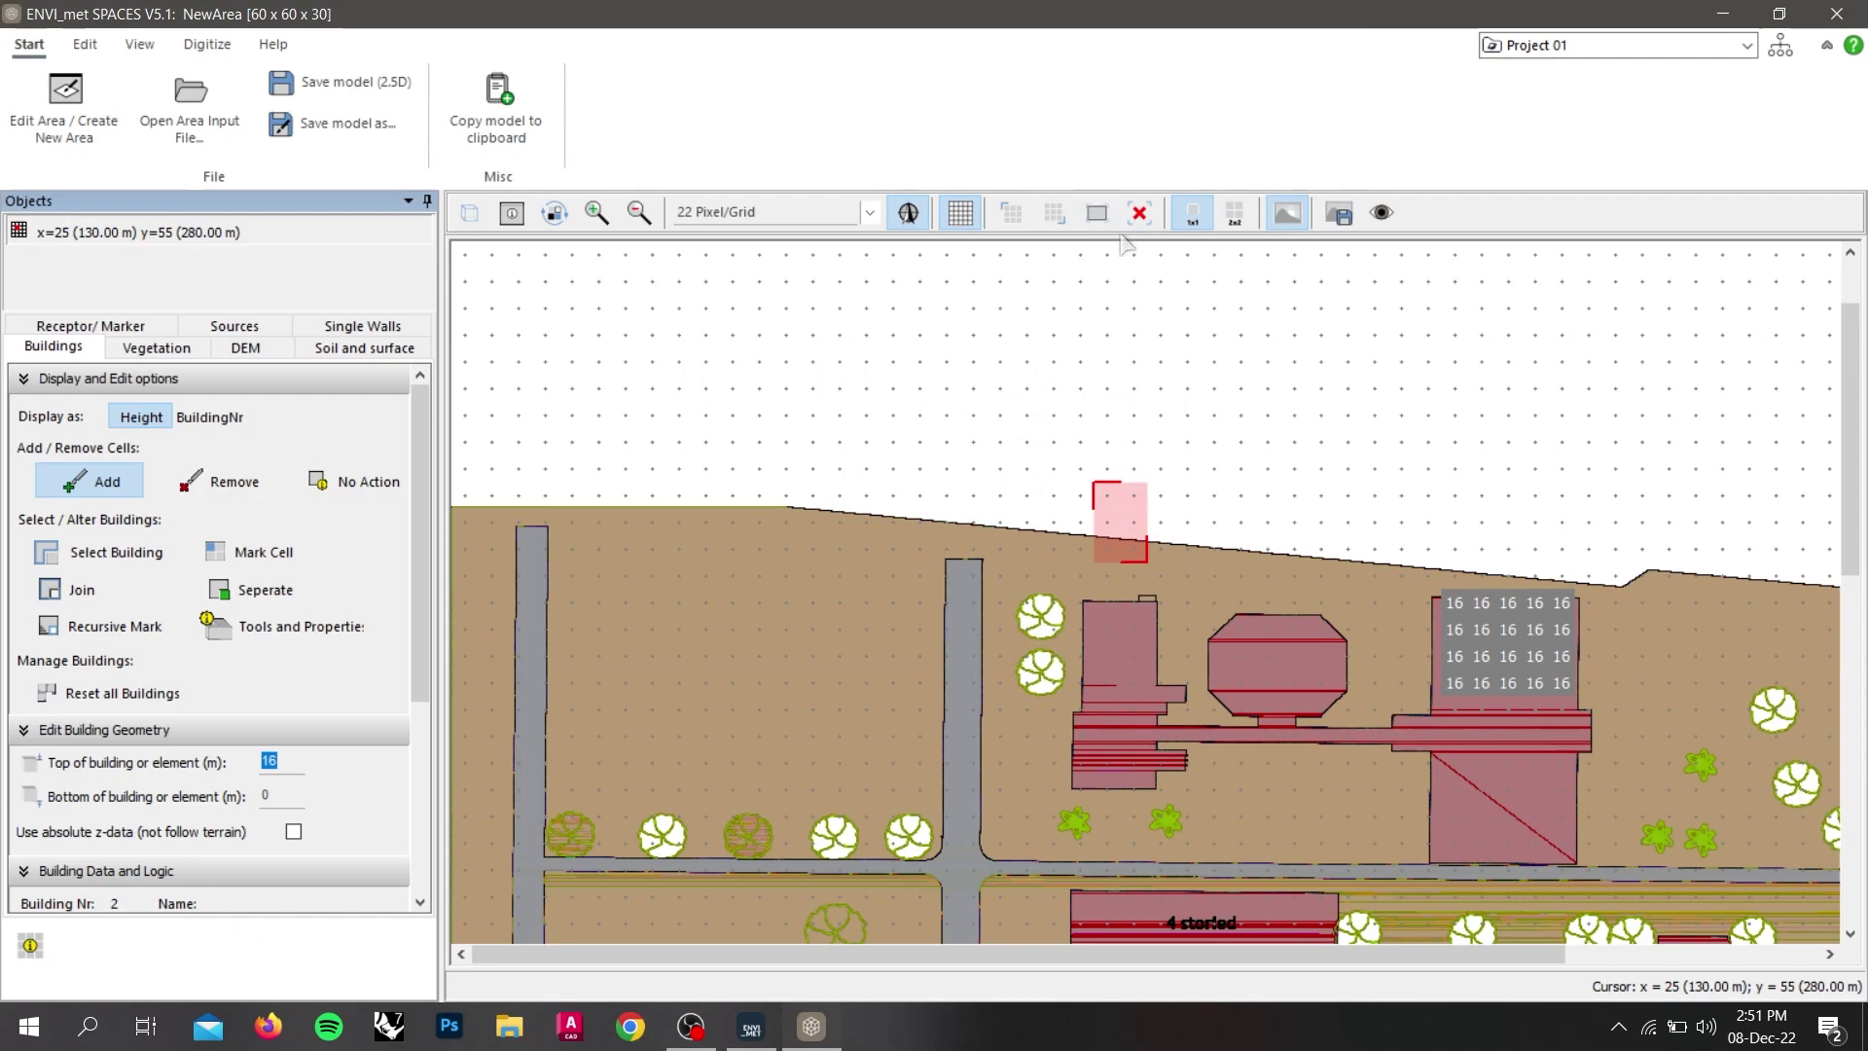
left_click(1095, 216)
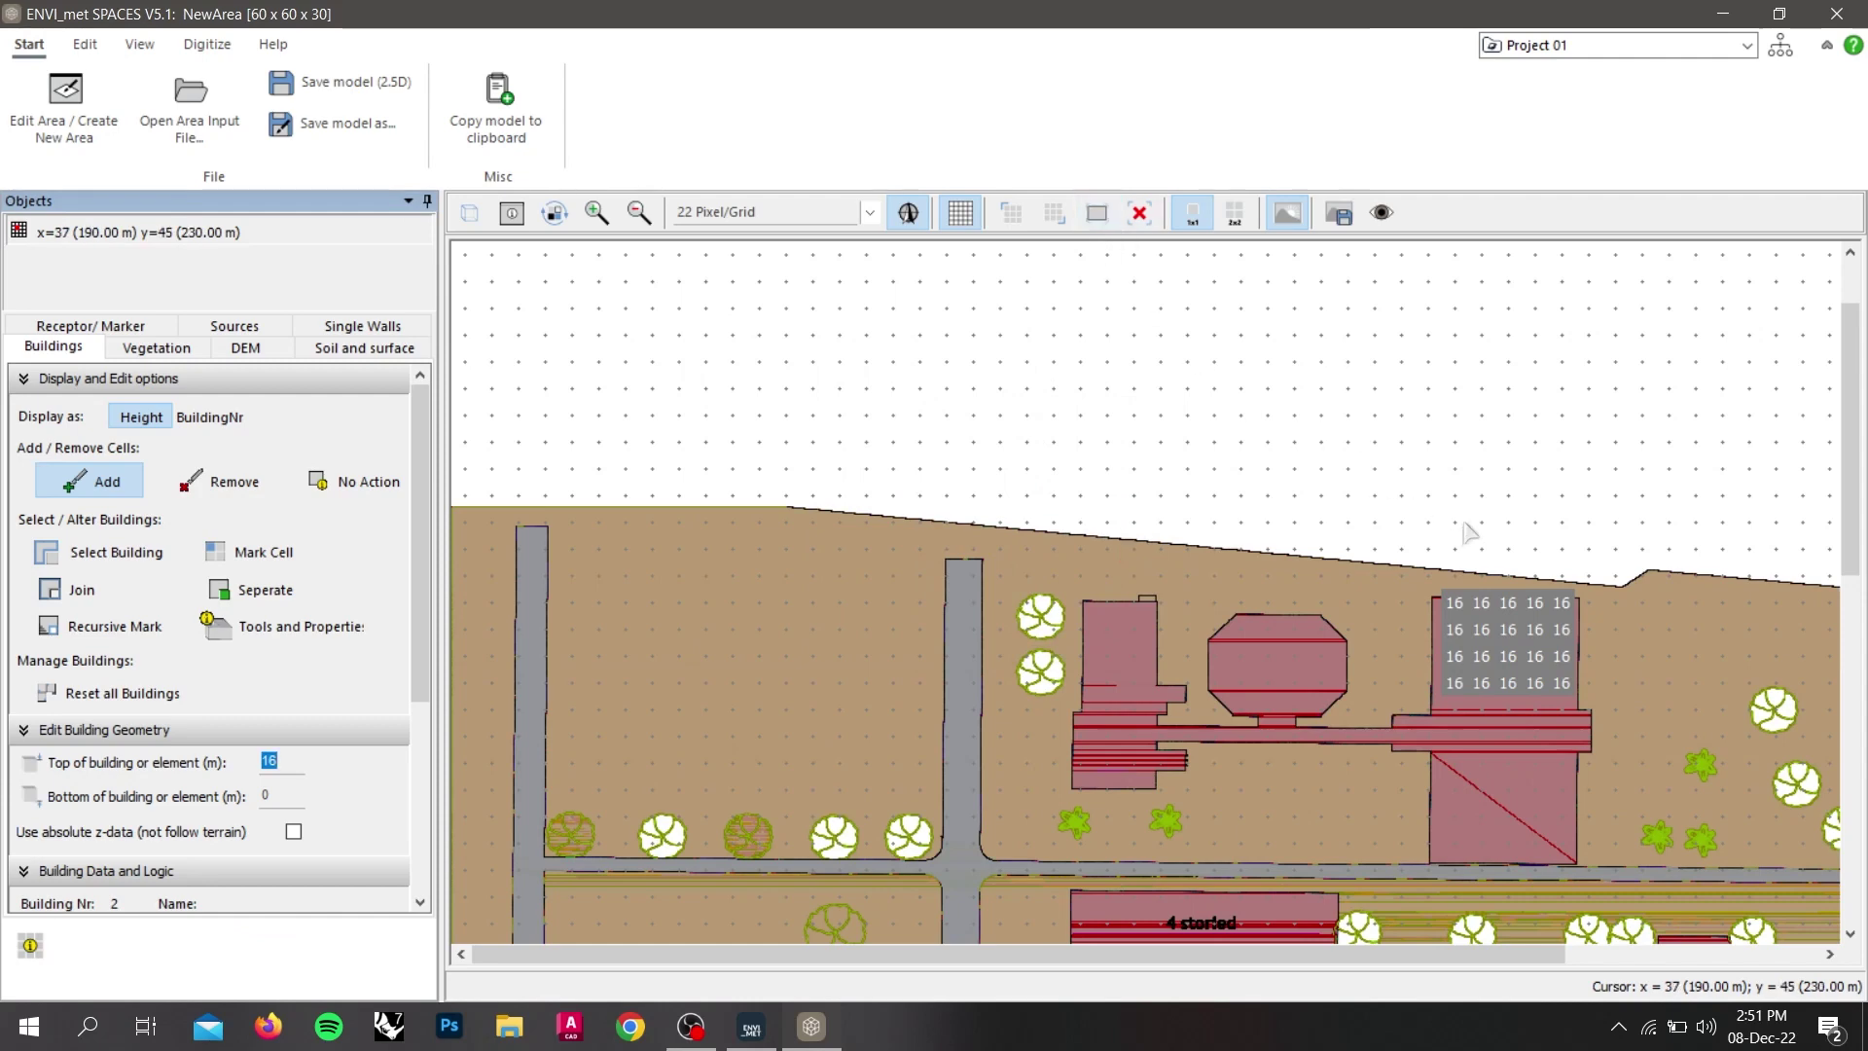
Extend the 16 m building's bottom row rightward, then paint a patch of 12 m cells.
left_click_drag(1849, 467, 1849, 554)
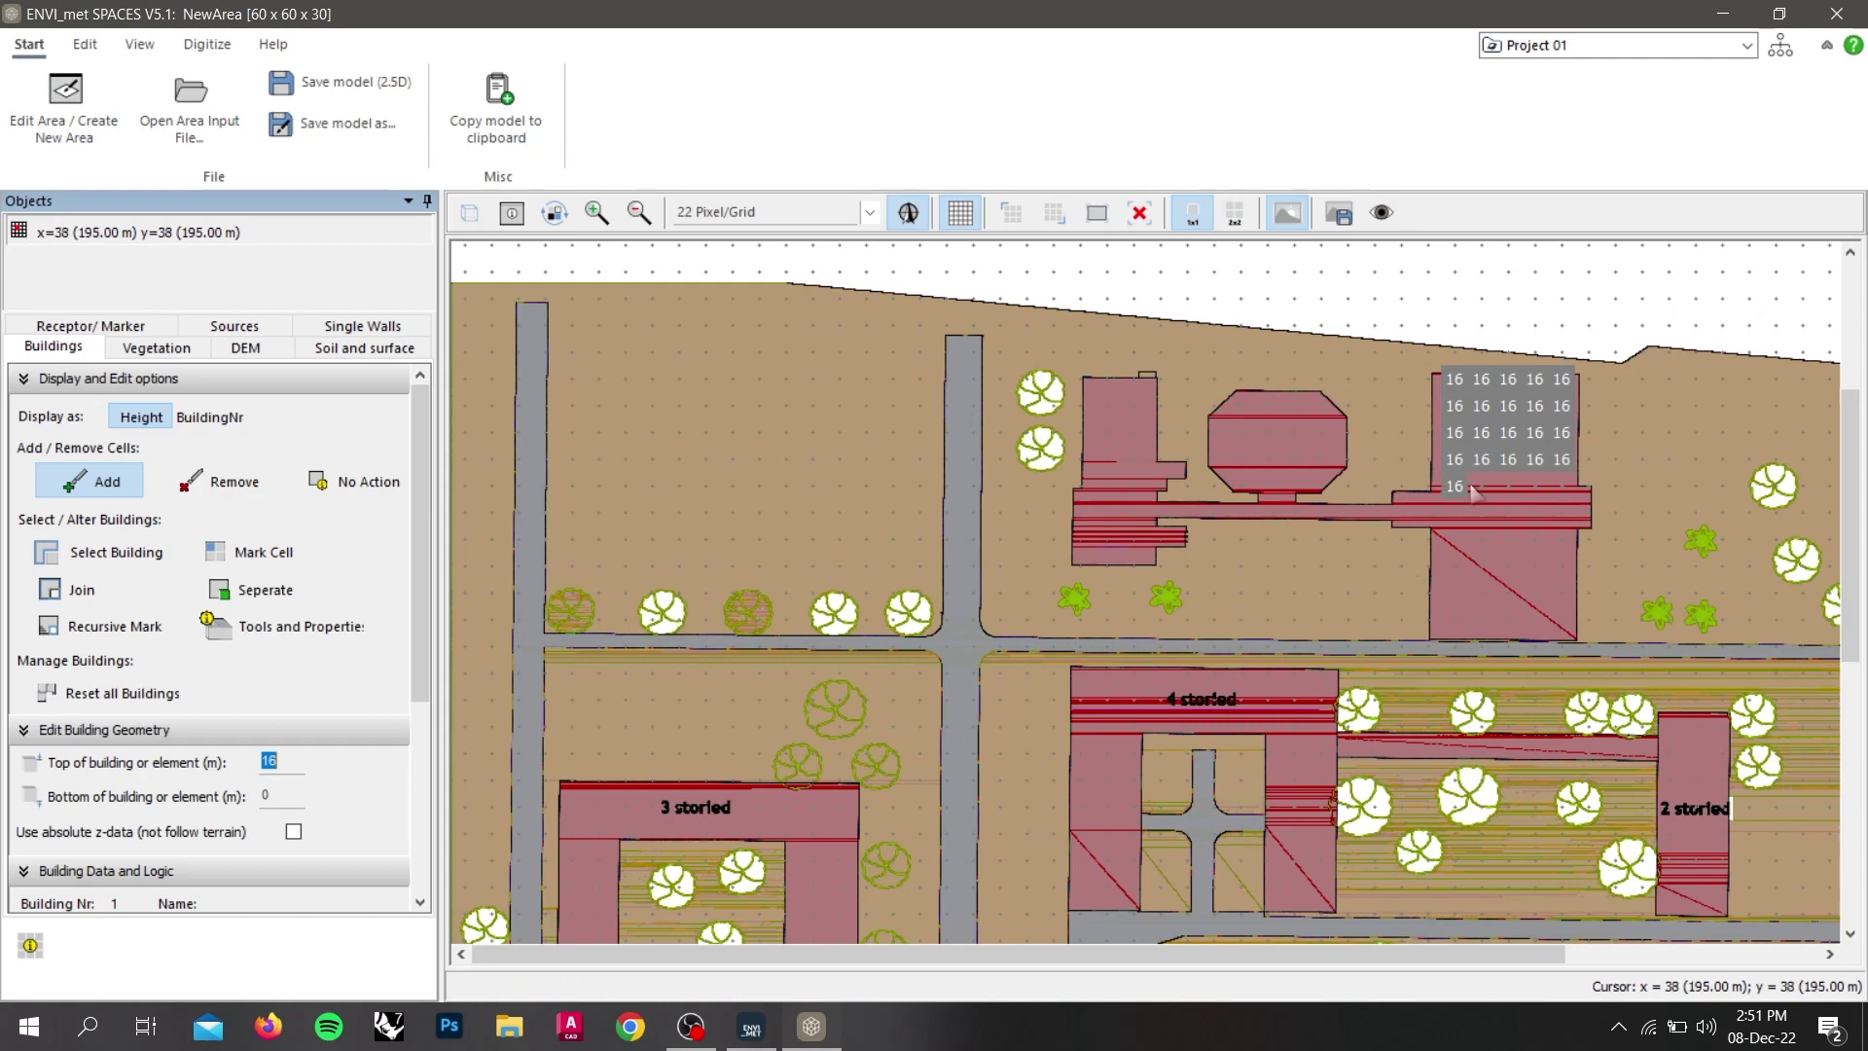
mouse_move(1474, 491)
left_mouse_down()
mouse_move(1565, 491)
mouse_move(1572, 513)
mouse_move(1588, 487)
mouse_move(1401, 501)
left_mouse_up()
scroll(1854, 613, "down", 2)
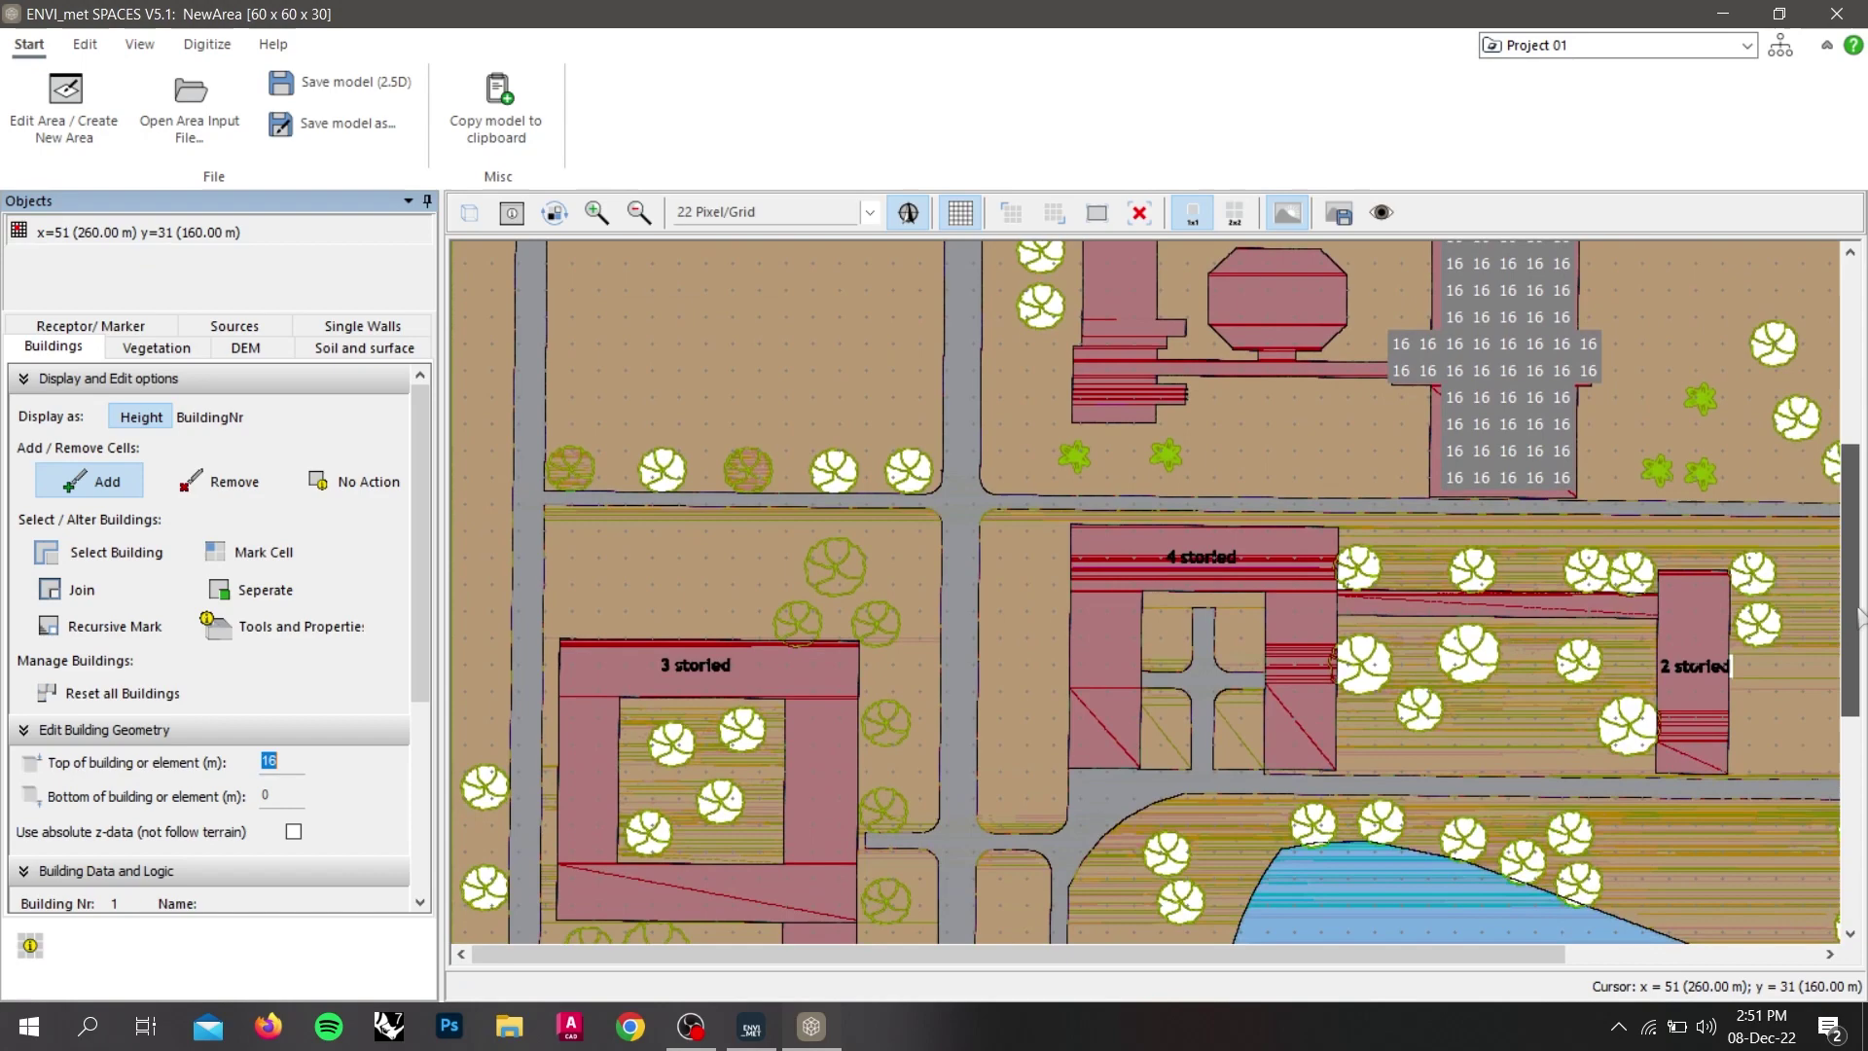
scroll(1853, 613, "down", 2)
type("12")
mouse_move(646, 544)
left_mouse_down()
mouse_move(837, 517)
mouse_move(736, 575)
mouse_move(790, 632)
mouse_move(793, 786)
mouse_move(654, 765)
mouse_move(583, 603)
left_mouse_up()
Set Top of building back to 16 and paint 16 m cells along the 4-storied building's outline.
left_click(639, 212)
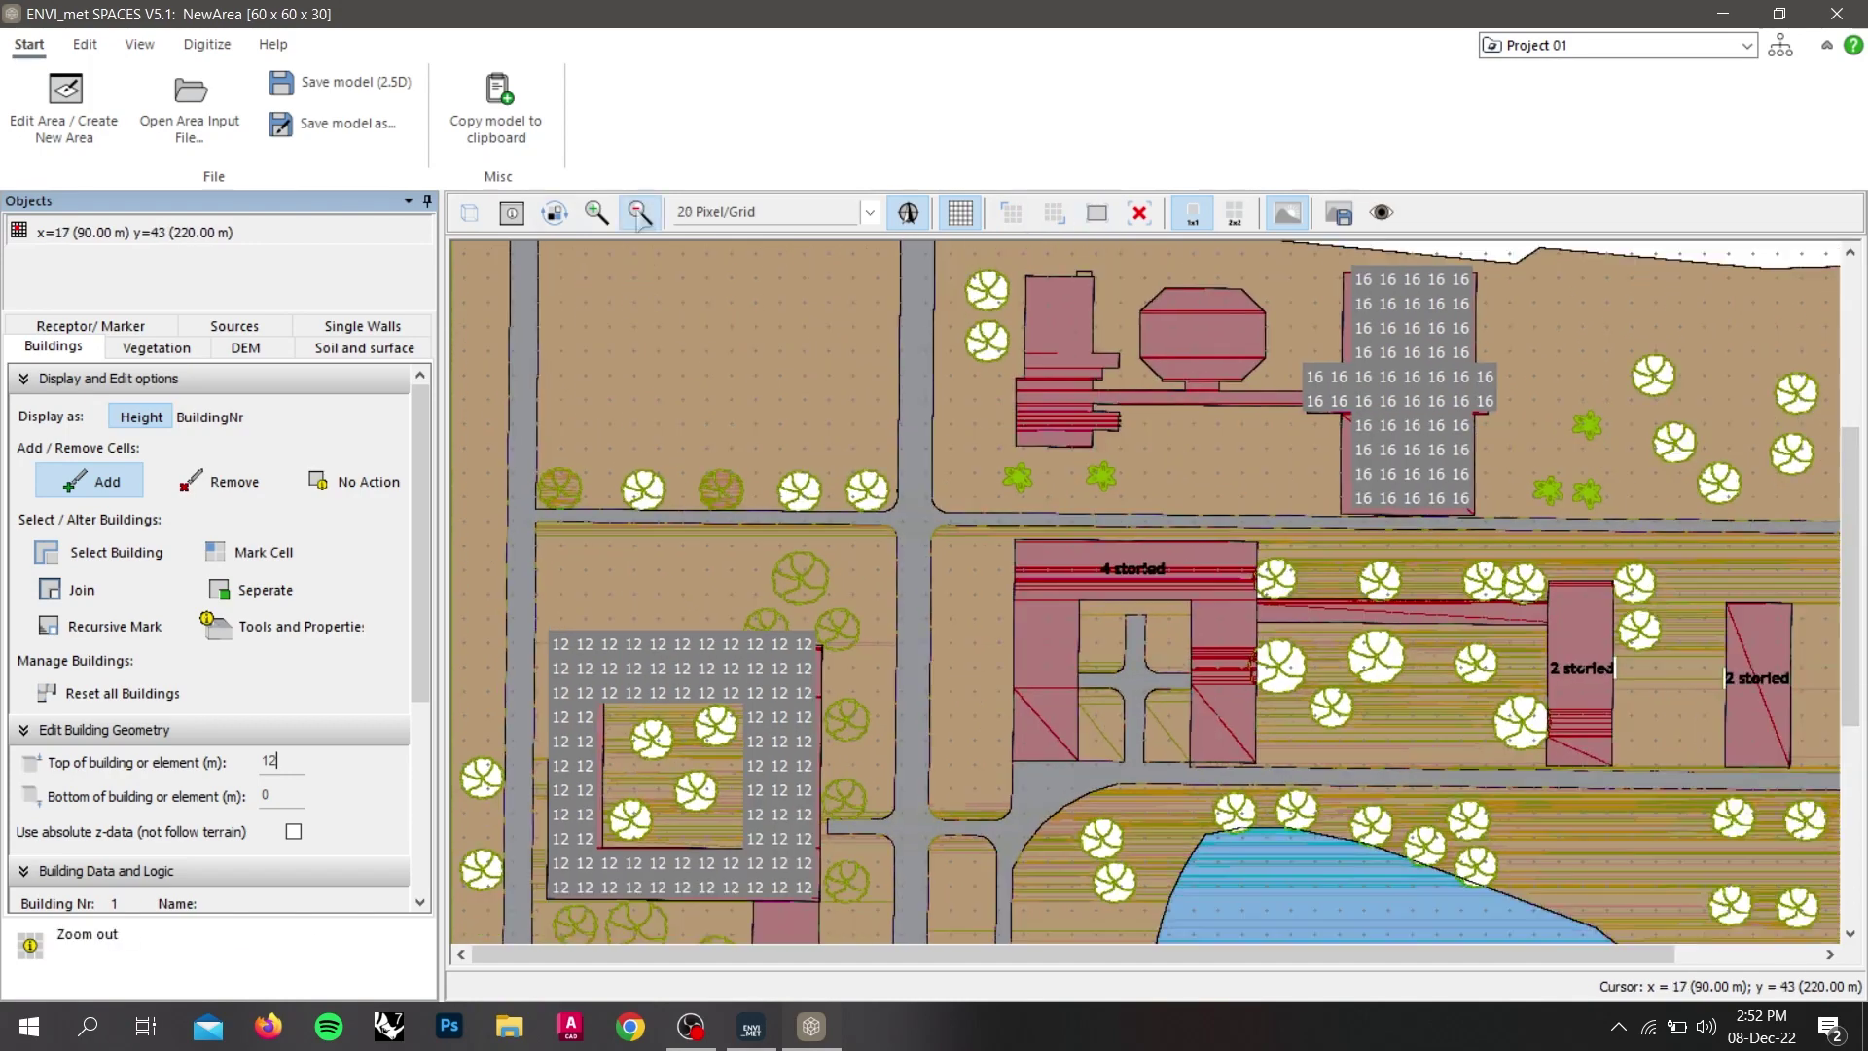
left_click(639, 212)
scroll(667, 801, "down", 1)
key("BackSpace")
key("BackSpace")
type("16")
scroll(1382, 547, "up", 2)
mouse_move(1399, 547)
left_mouse_down()
mouse_move(1157, 605)
mouse_move(1349, 611)
mouse_move(1365, 790)
mouse_move(1393, 805)
mouse_move(1137, 810)
left_mouse_up()
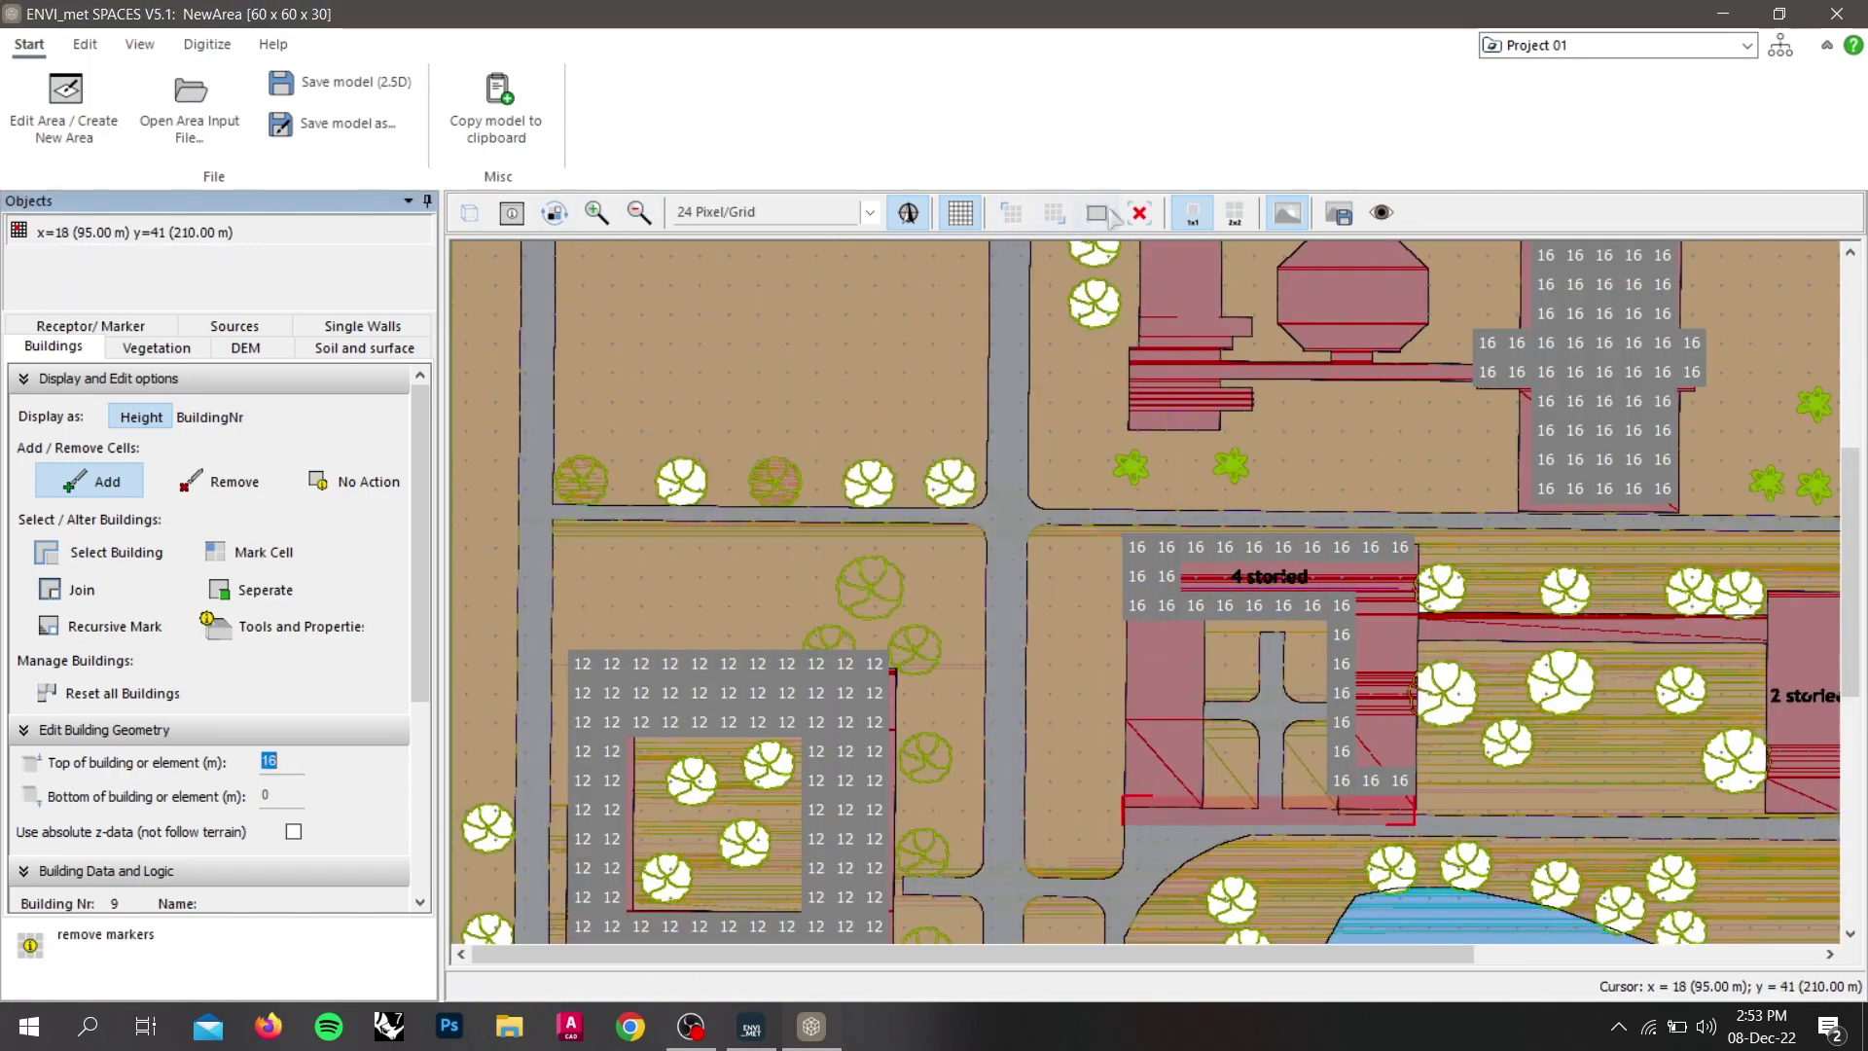
left_click(1110, 210)
mouse_move(1137, 623)
left_mouse_down()
mouse_move(1136, 710)
mouse_move(1167, 769)
mouse_move(1265, 584)
mouse_move(1383, 663)
left_mouse_up()
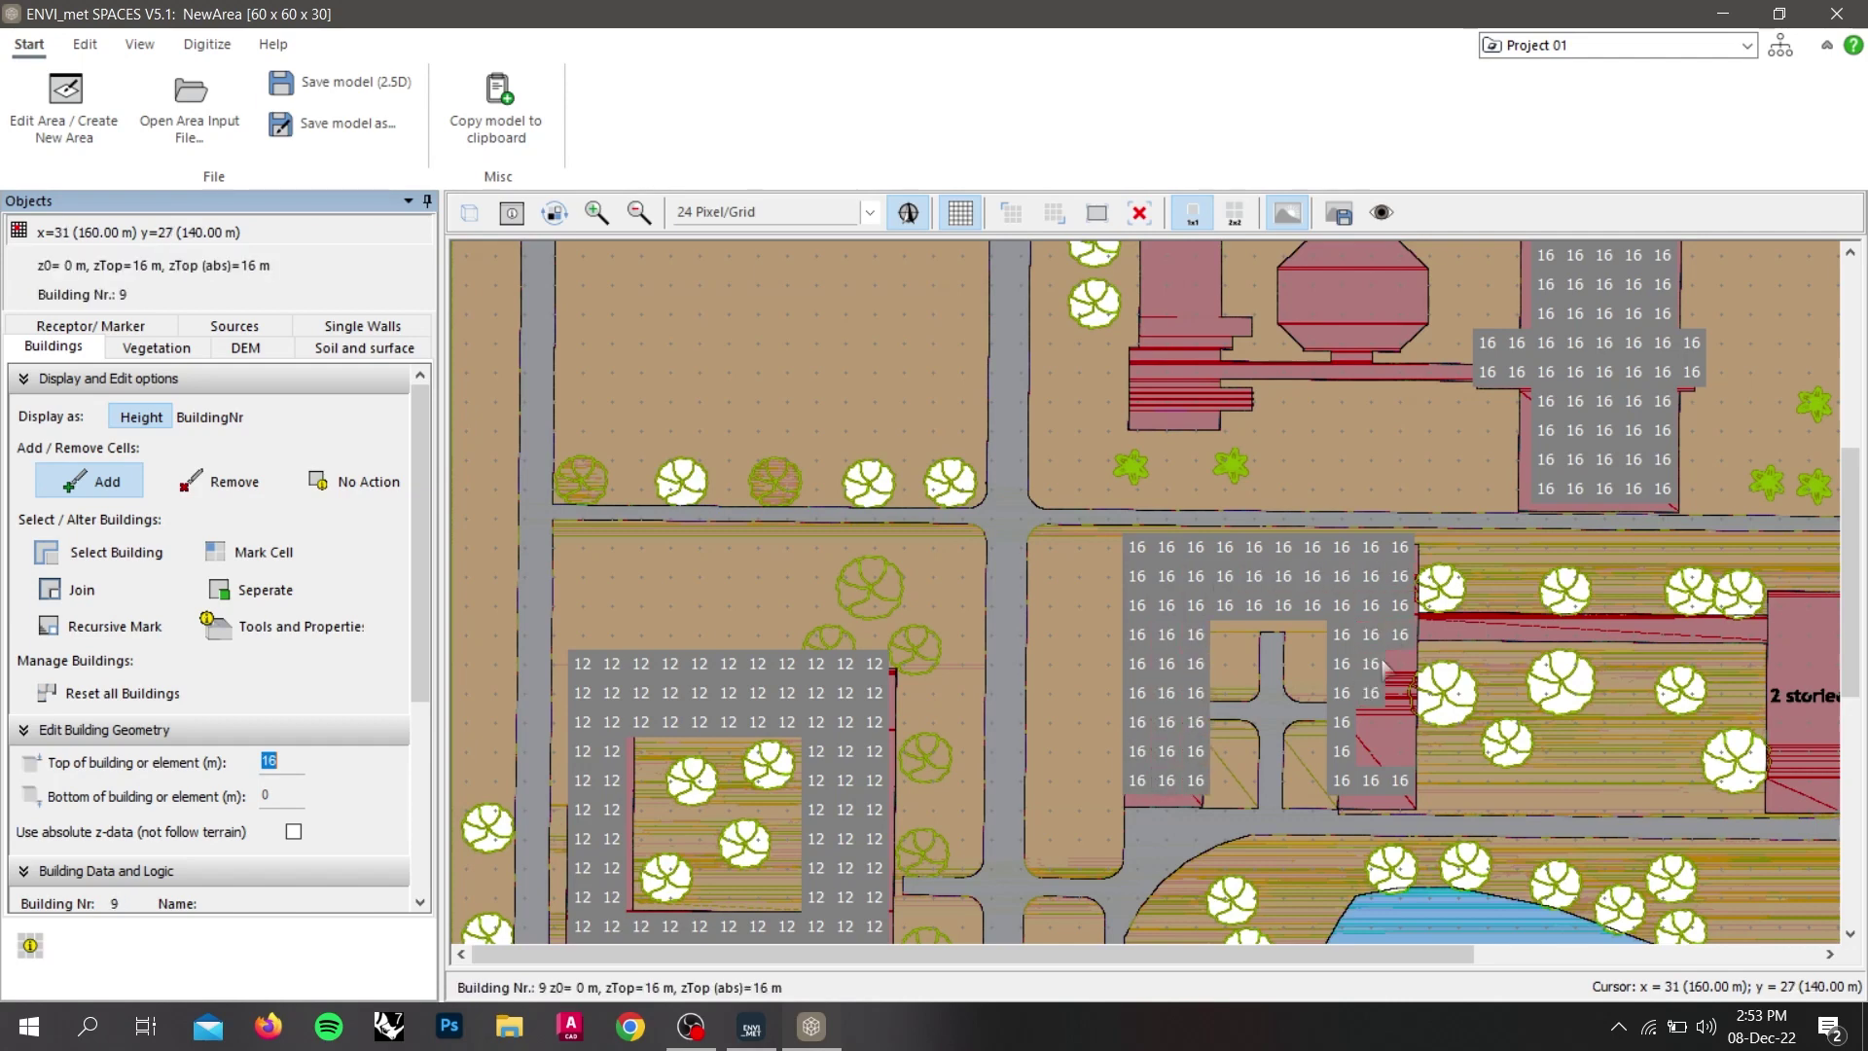
scroll(1383, 663, "up", 2)
Set Top of building to 8 and paint 8 m cells over the small northern building and octagonal hall.
type("8")
left_click_drag(1136, 355, 1197, 357)
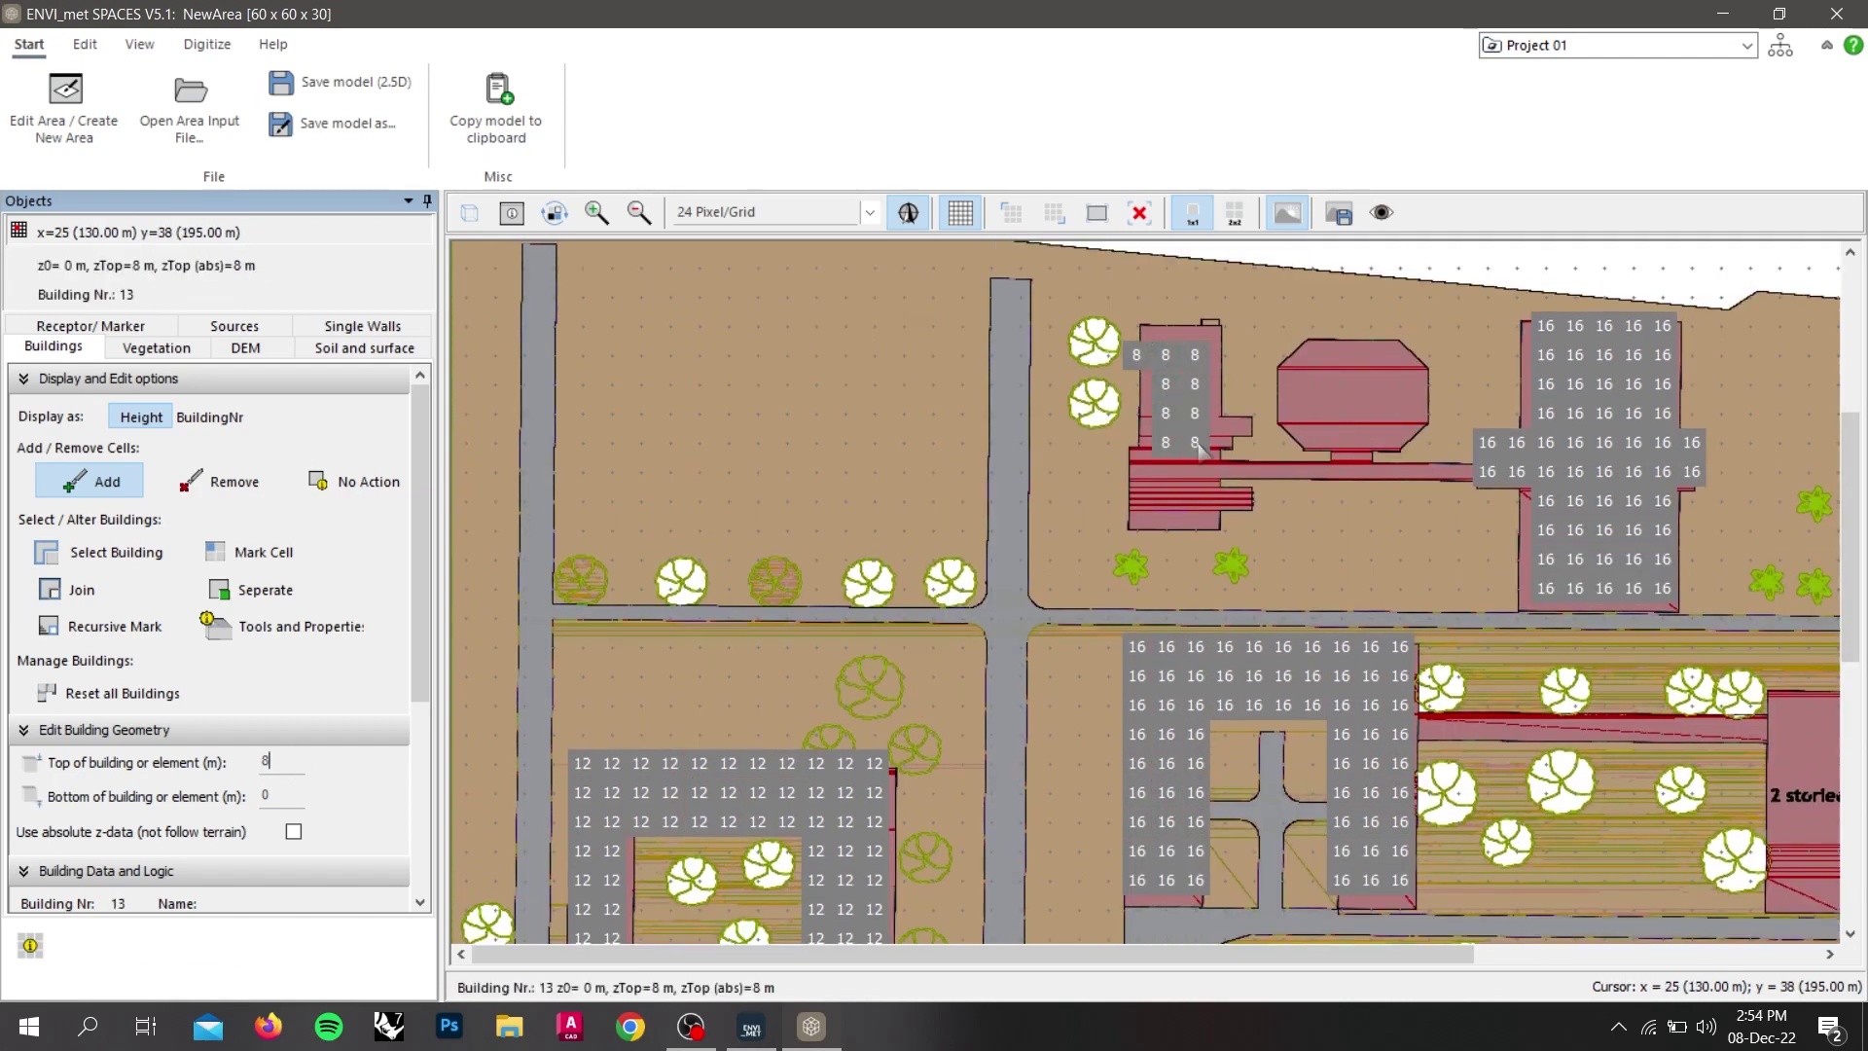
mouse_move(1202, 450)
left_mouse_down()
mouse_move(1241, 419)
mouse_move(1162, 472)
mouse_move(1192, 501)
mouse_move(1242, 437)
mouse_move(1148, 440)
mouse_move(1225, 326)
left_mouse_up()
mouse_move(1254, 413)
left_mouse_down()
mouse_move(1402, 355)
mouse_move(1343, 448)
mouse_move(1255, 475)
mouse_move(1460, 475)
left_mouse_up()
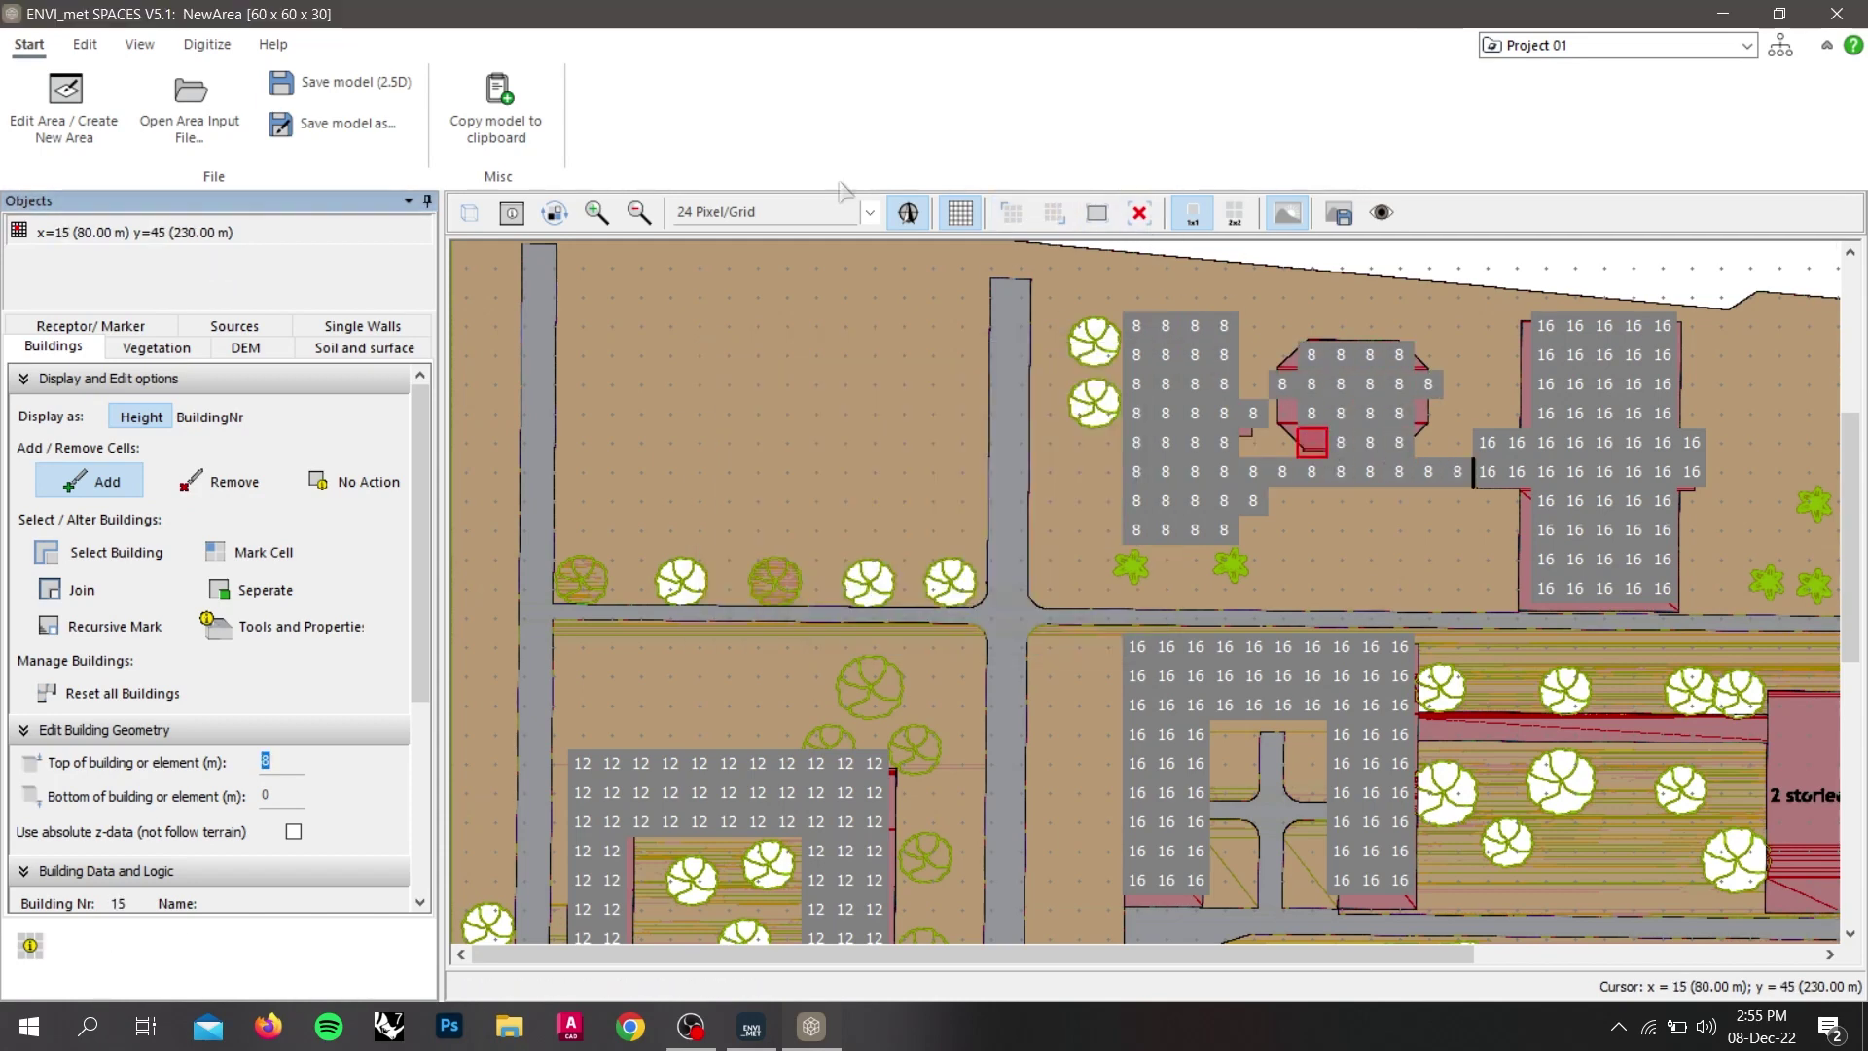
Clear the misplaced 8 m cells east of the hall, repaint its edges and restore needed cells.
left_click(1012, 212)
left_click(993, 551)
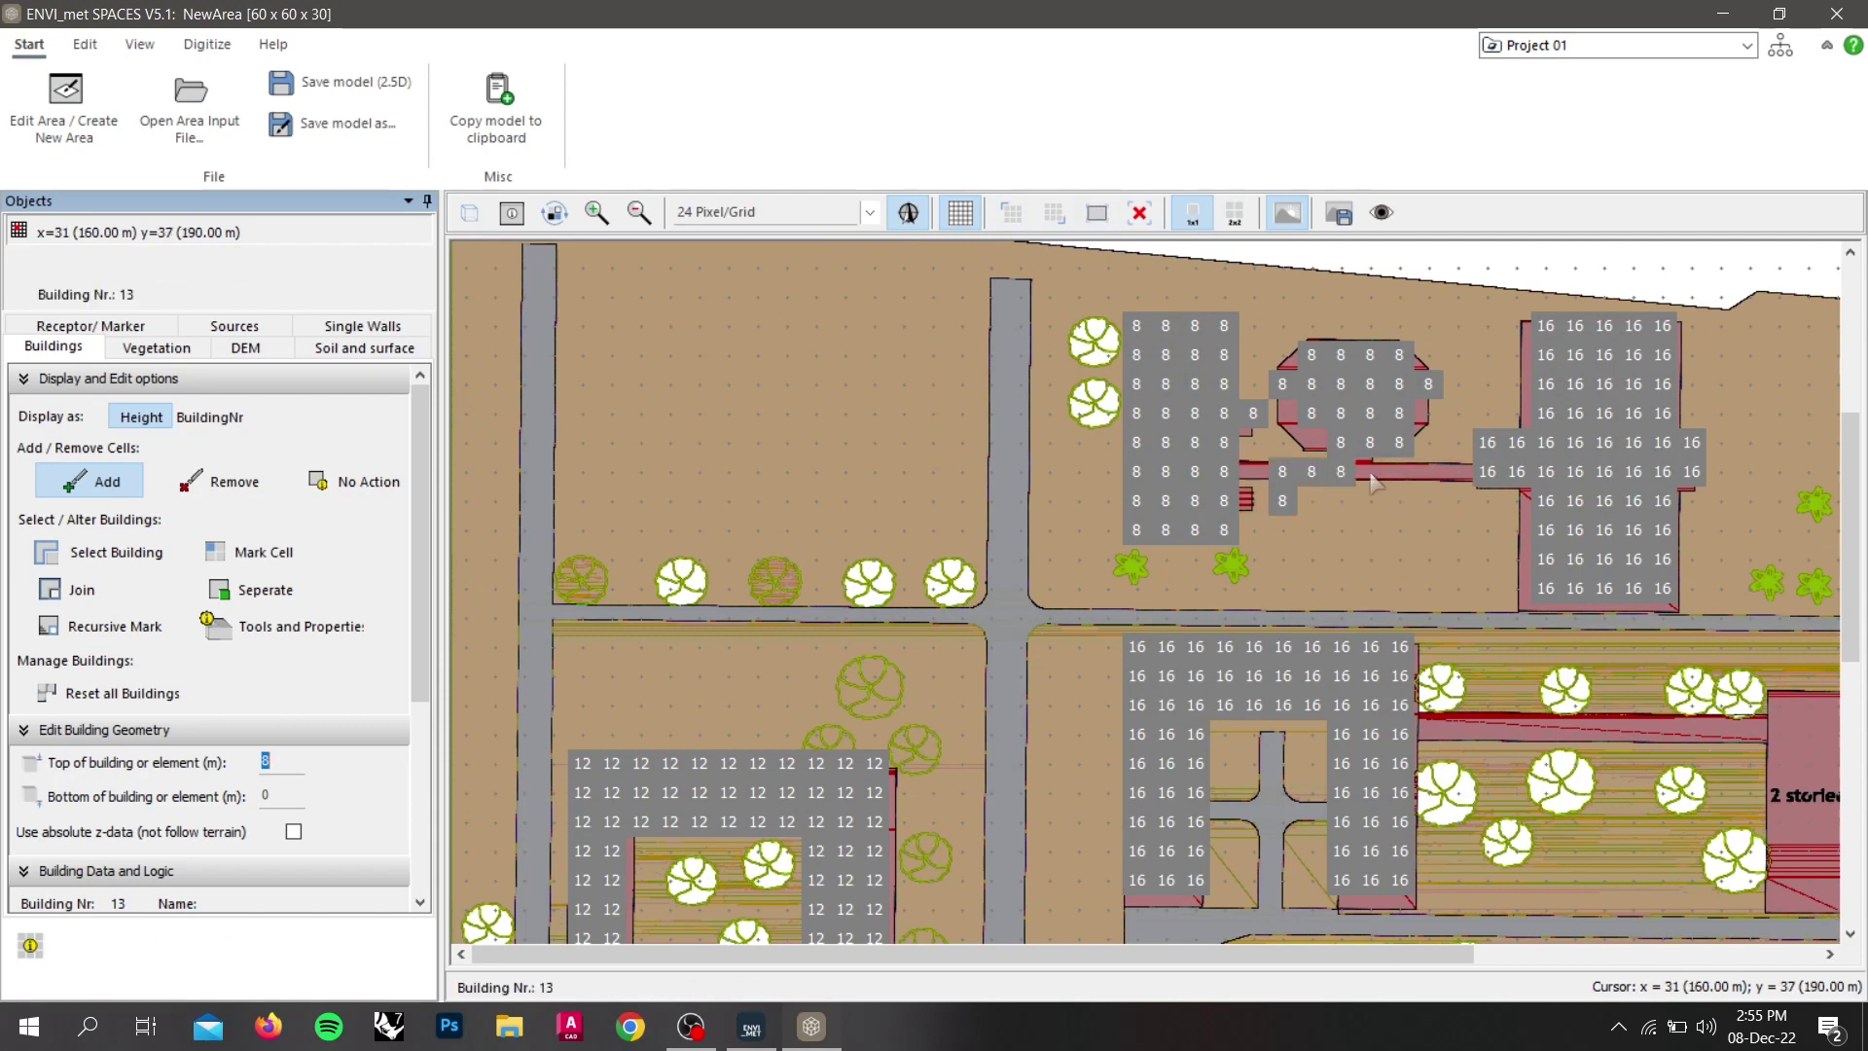
left_click(1013, 212)
left_click(1105, 546)
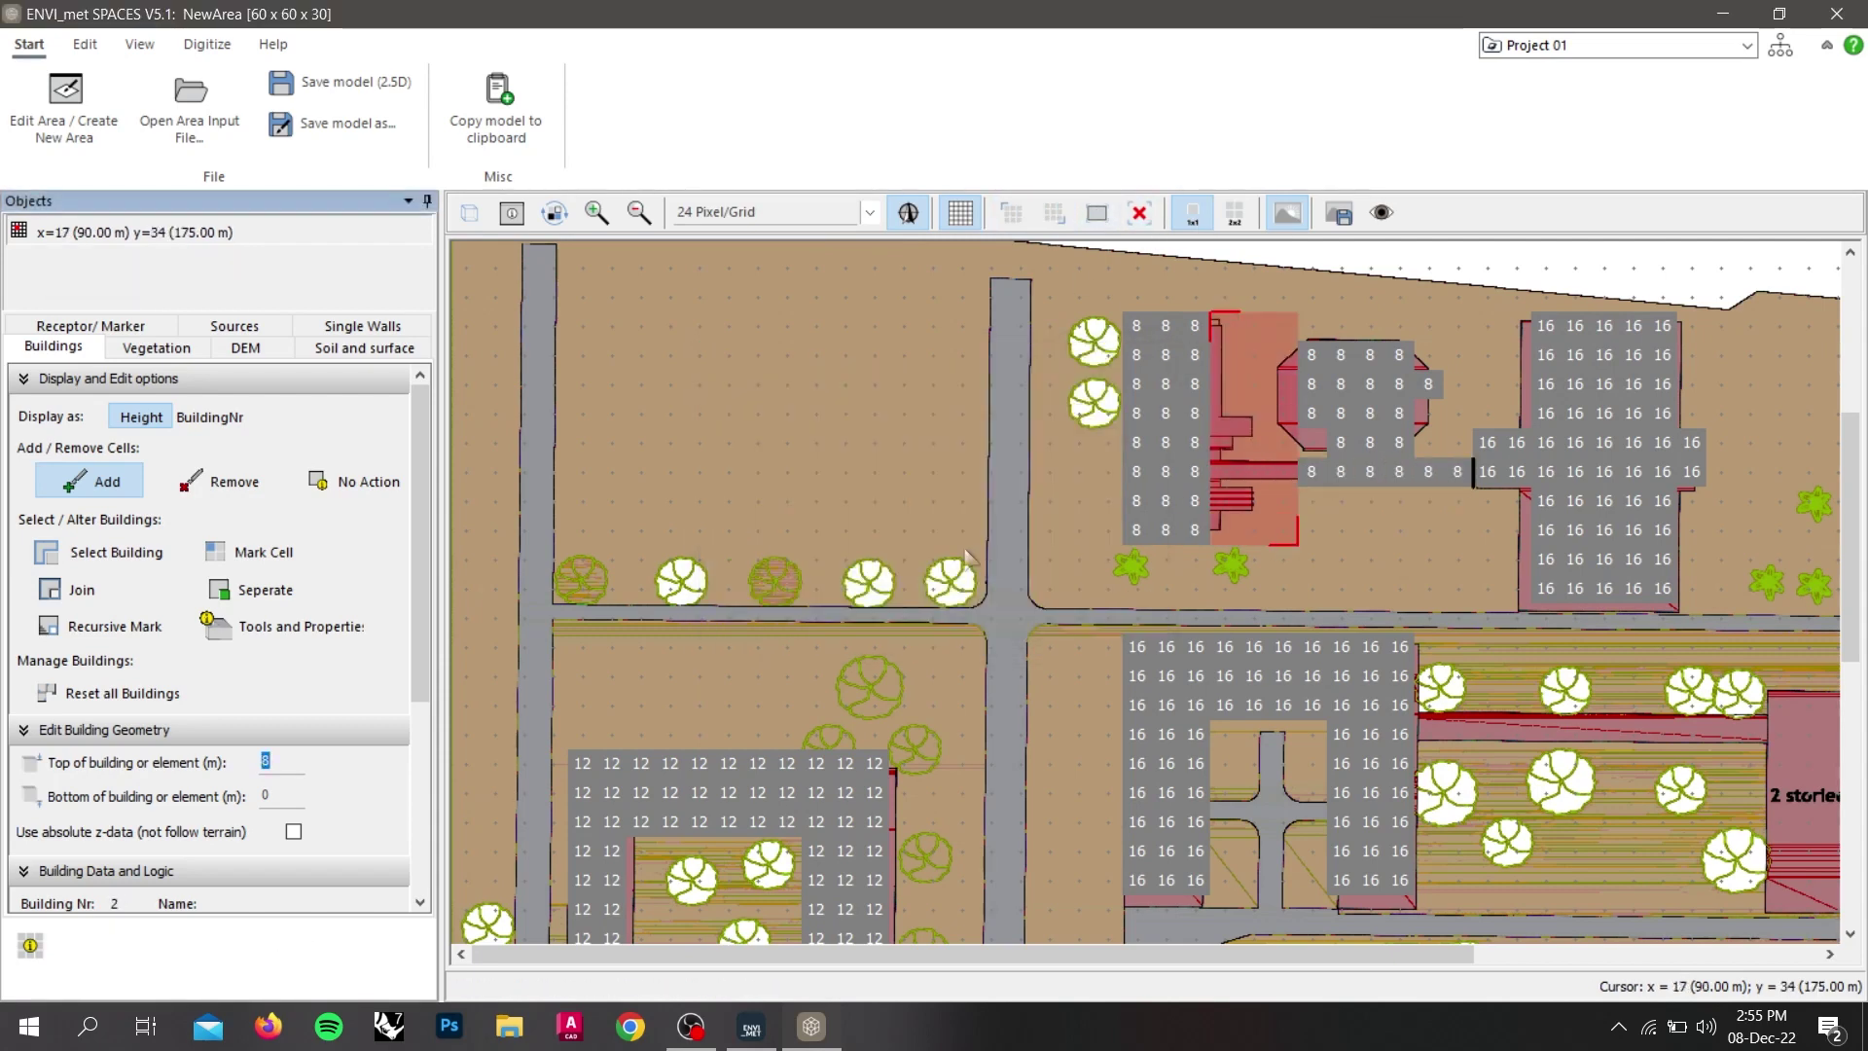
mouse_move(1283, 383)
left_mouse_down()
mouse_move(1255, 473)
mouse_move(1221, 390)
mouse_move(1224, 529)
left_mouse_up()
left_click(1012, 212)
left_click(772, 621)
left_click(1012, 212)
left_click(1093, 621)
left_click(1012, 212)
left_click(784, 614)
left_click(1201, 547)
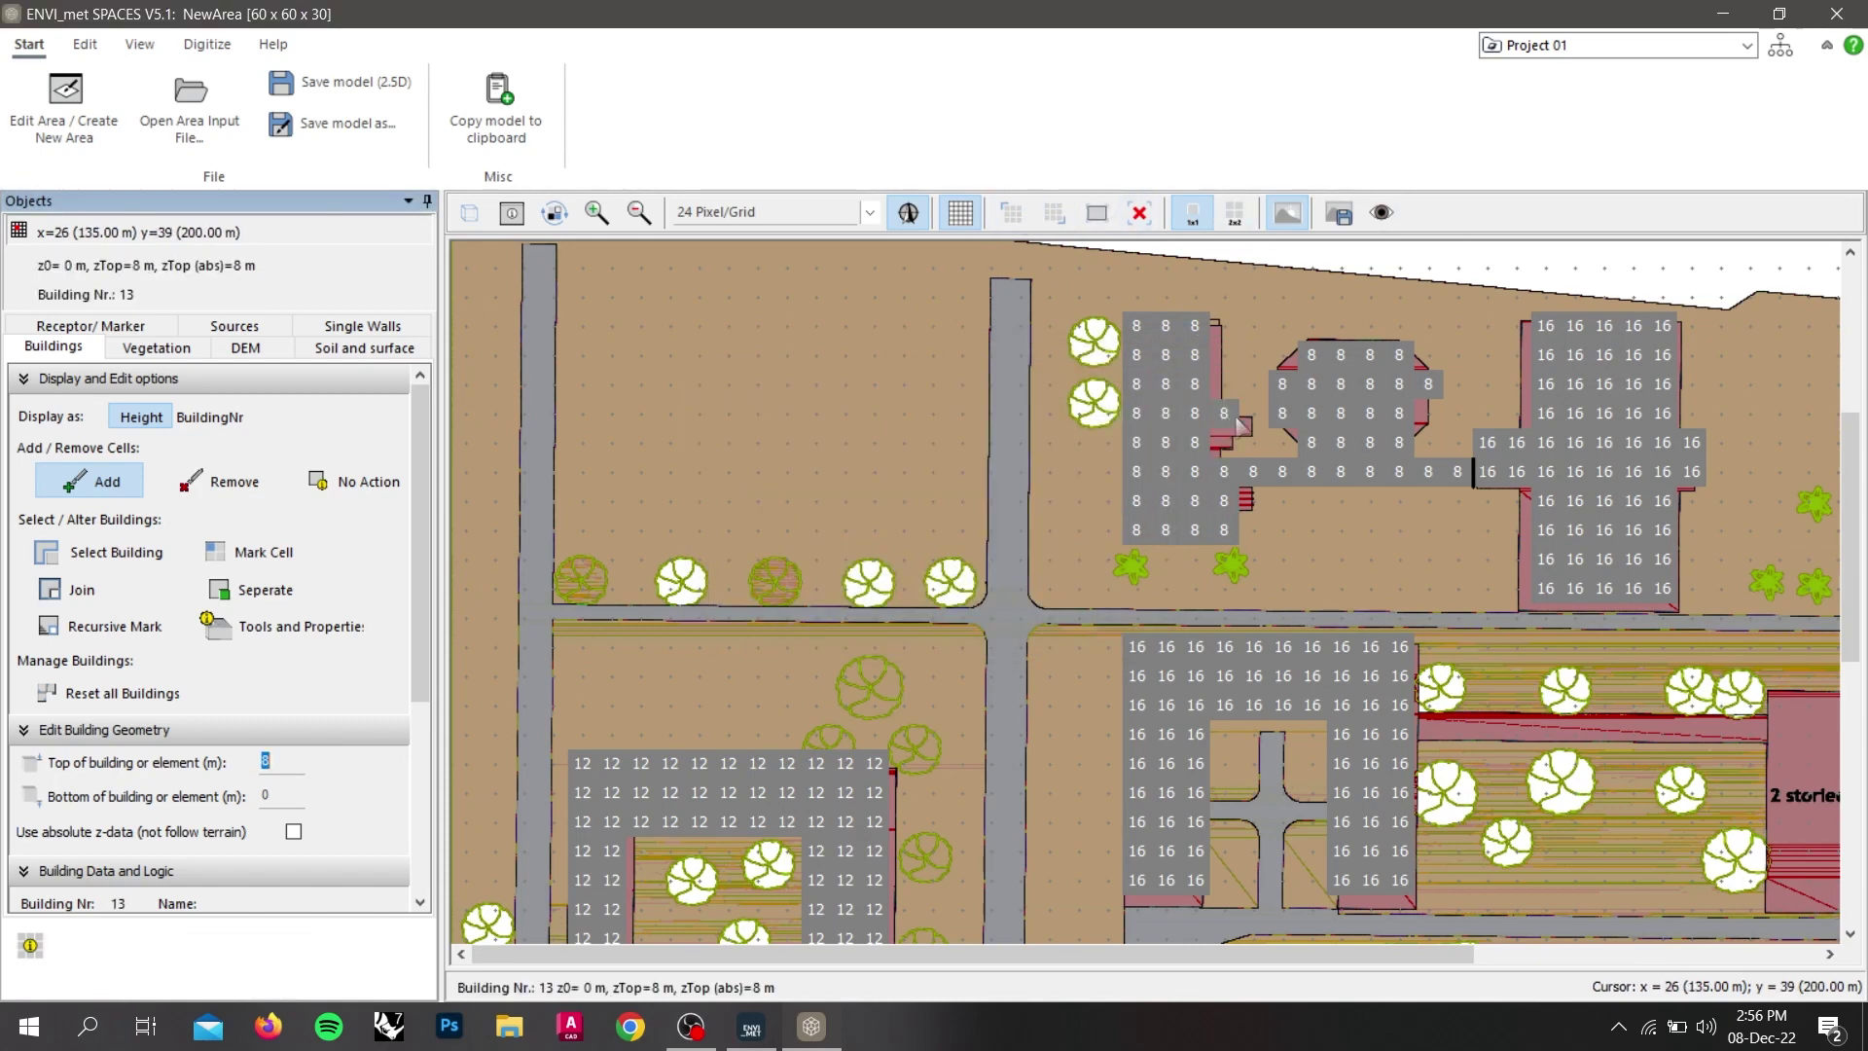
Paint the two-storied block and the eastern blocks' columns as 8 m buildings.
scroll(869, 772, "down", 10)
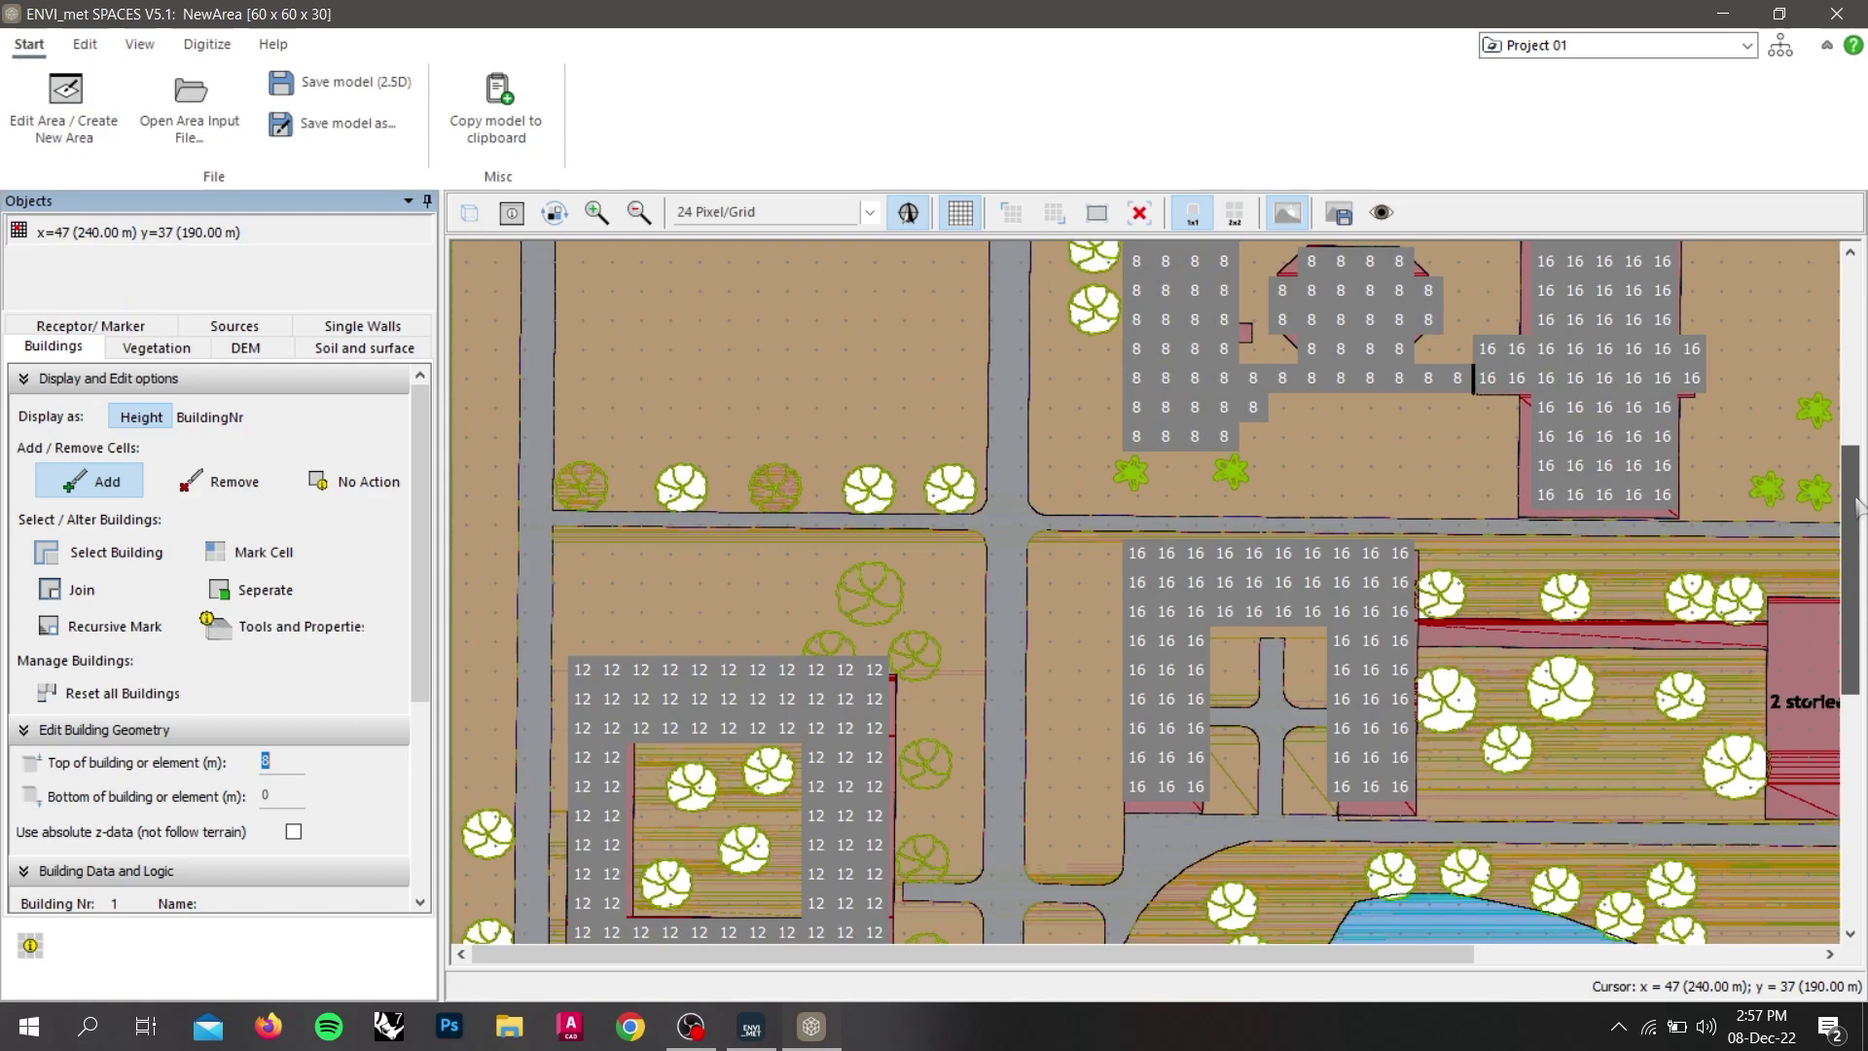
mouse_move(869, 772)
left_mouse_down()
mouse_move(830, 700)
mouse_move(815, 409)
left_mouse_up()
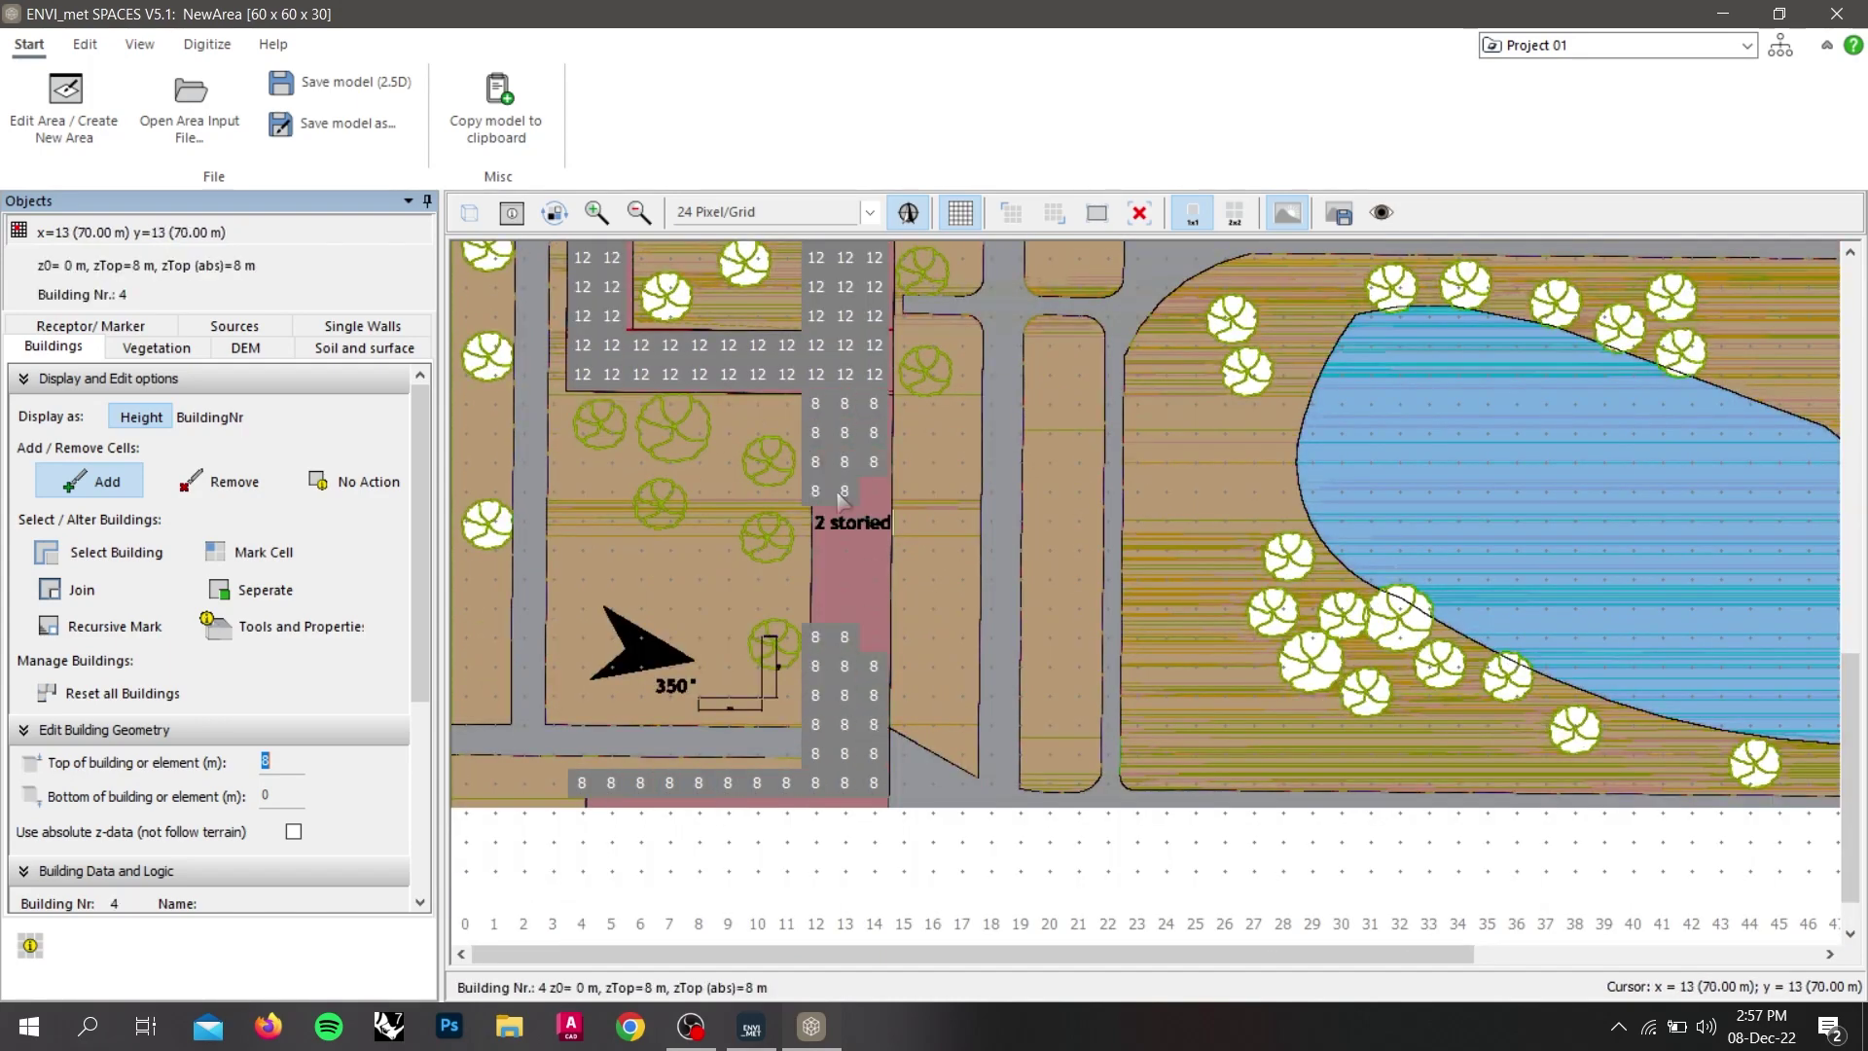
left_click_drag(582, 812, 815, 814)
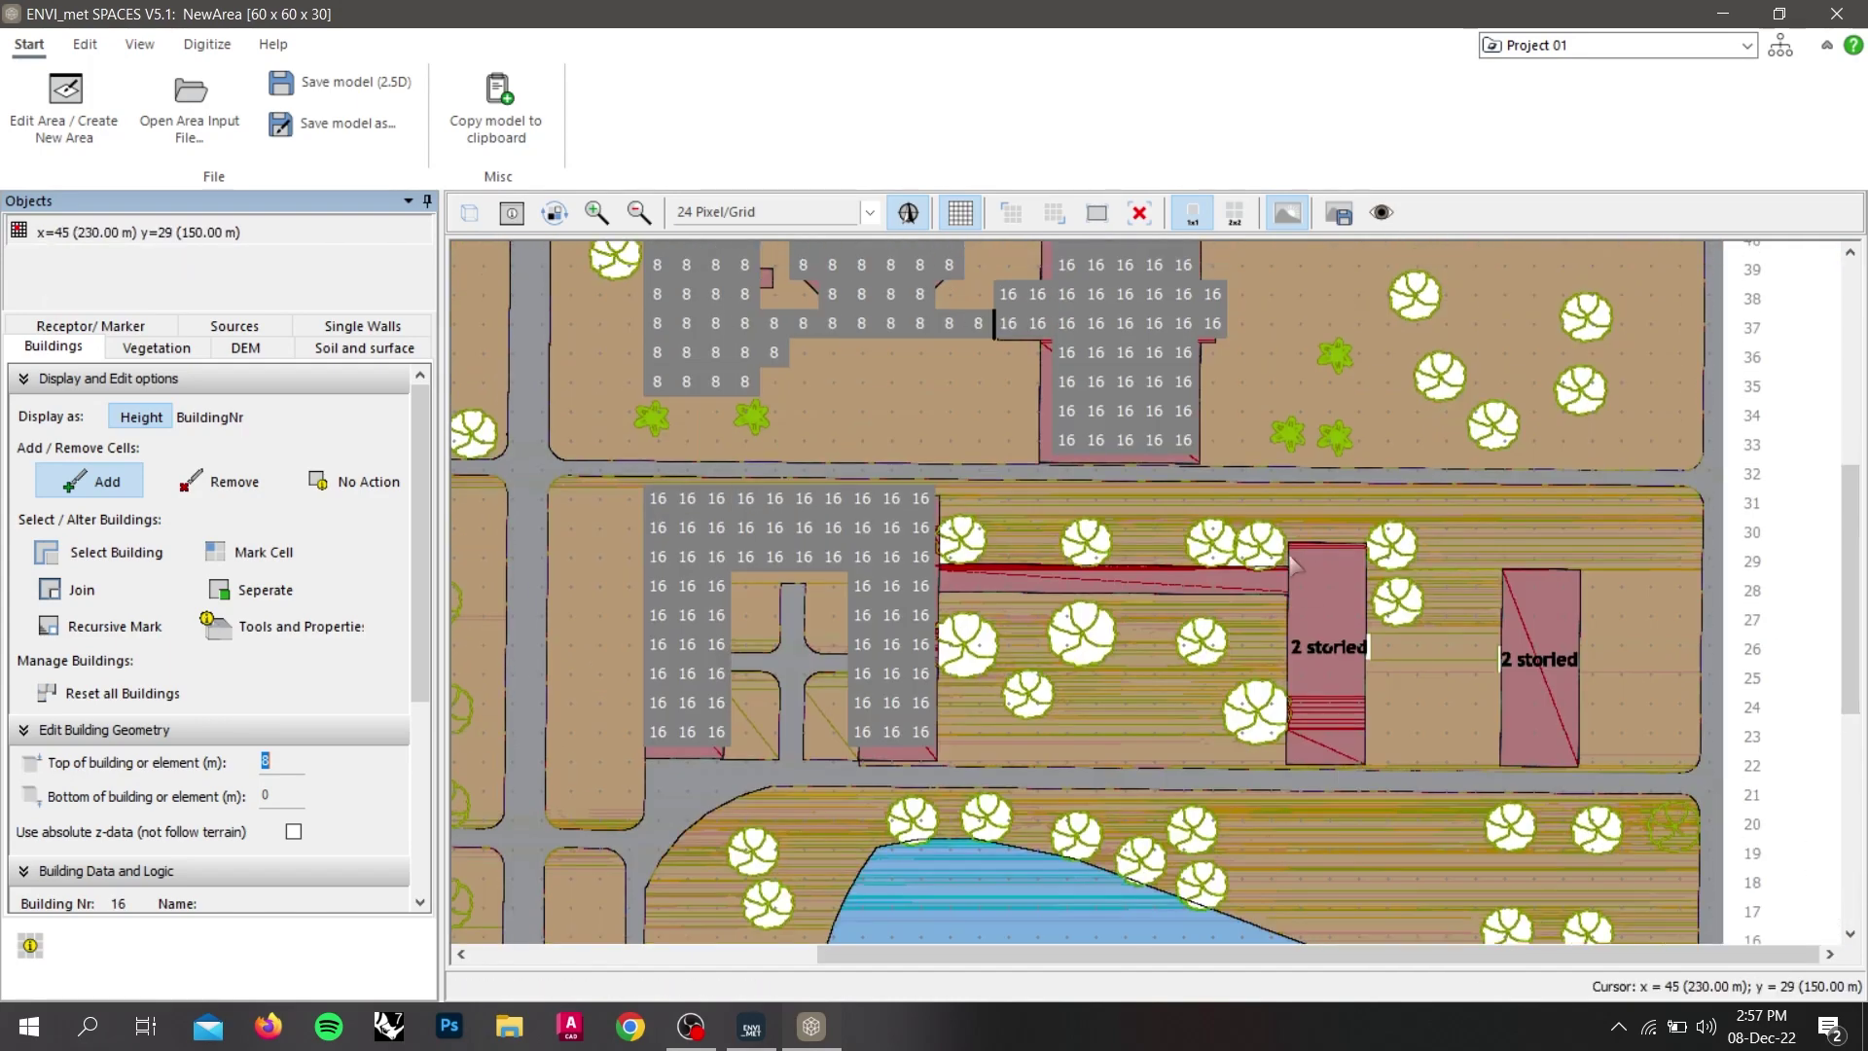
mouse_move(1328, 555)
left_mouse_down()
mouse_move(1301, 645)
mouse_move(1300, 761)
left_mouse_up()
left_click_drag(1533, 744, 1515, 654)
Set Top of building to 4 and paint one horizontal row of 4 m cells.
type("4")
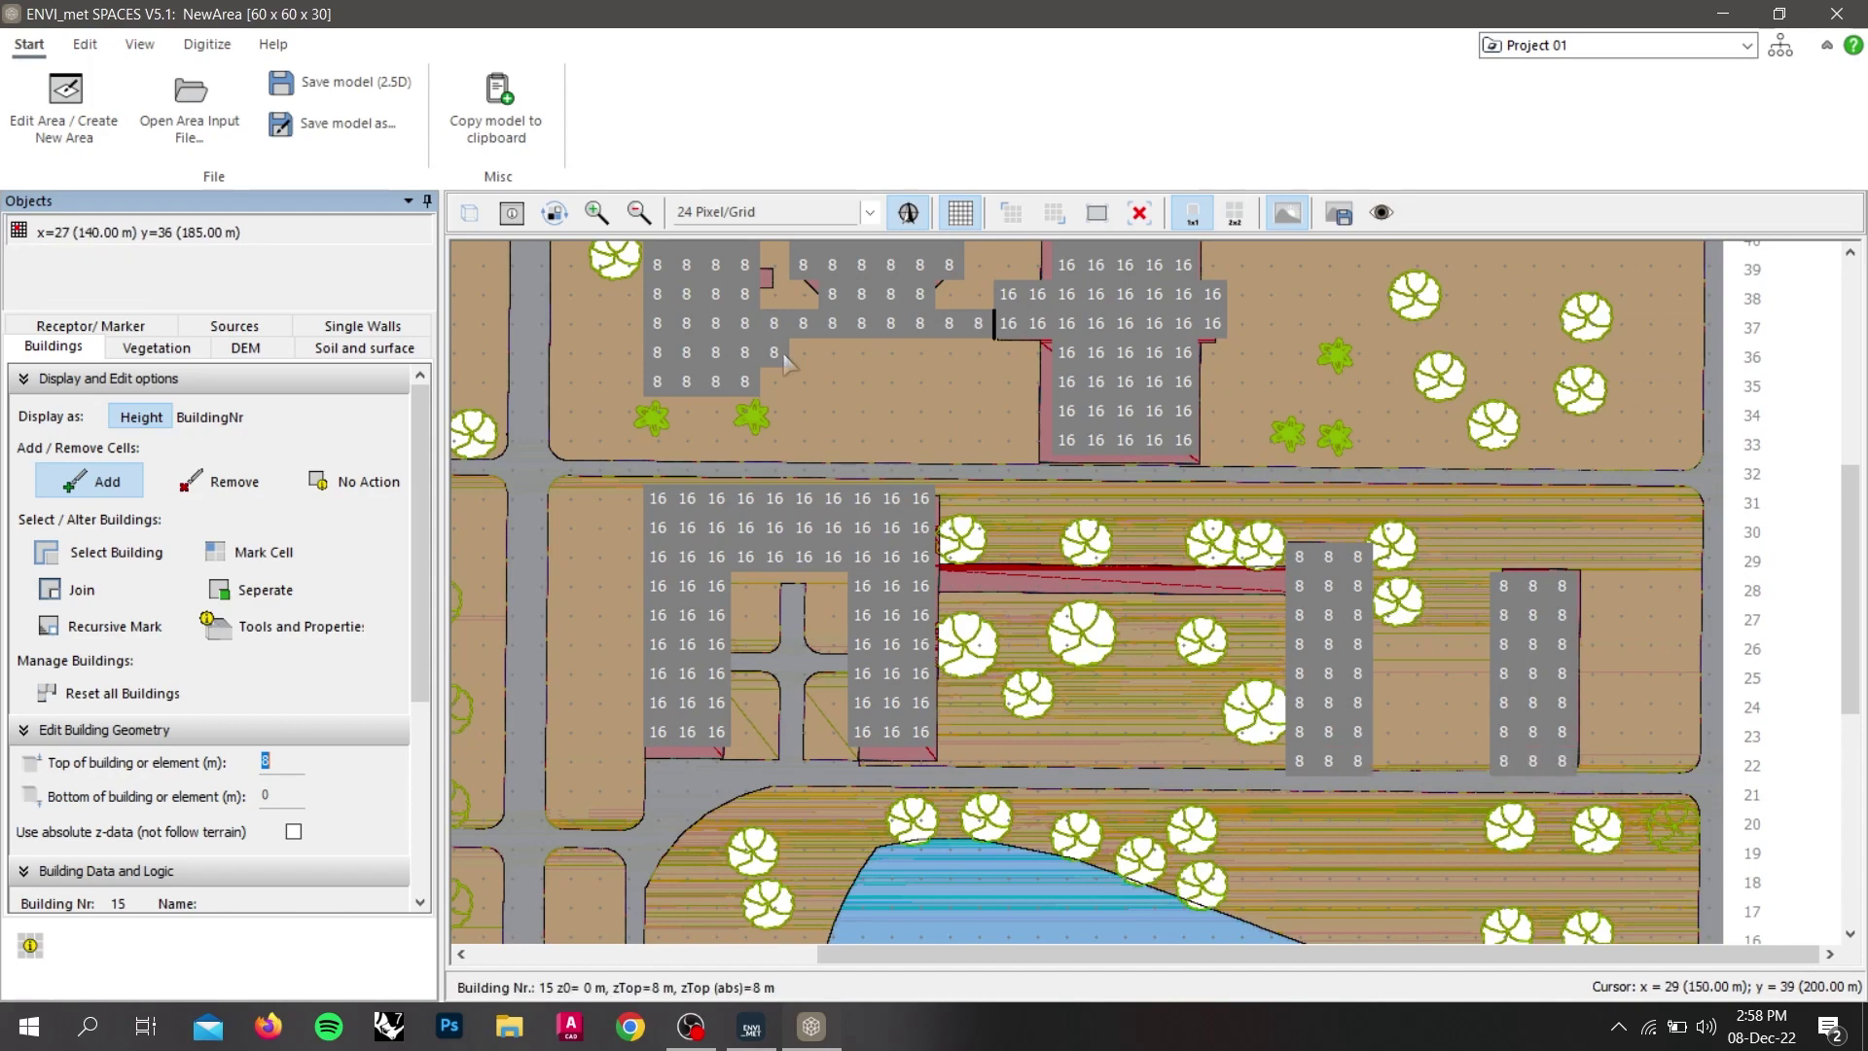
left_click_drag(949, 585, 1270, 584)
scroll(1852, 491, "up", 3)
scroll(1255, 435, "down", 5)
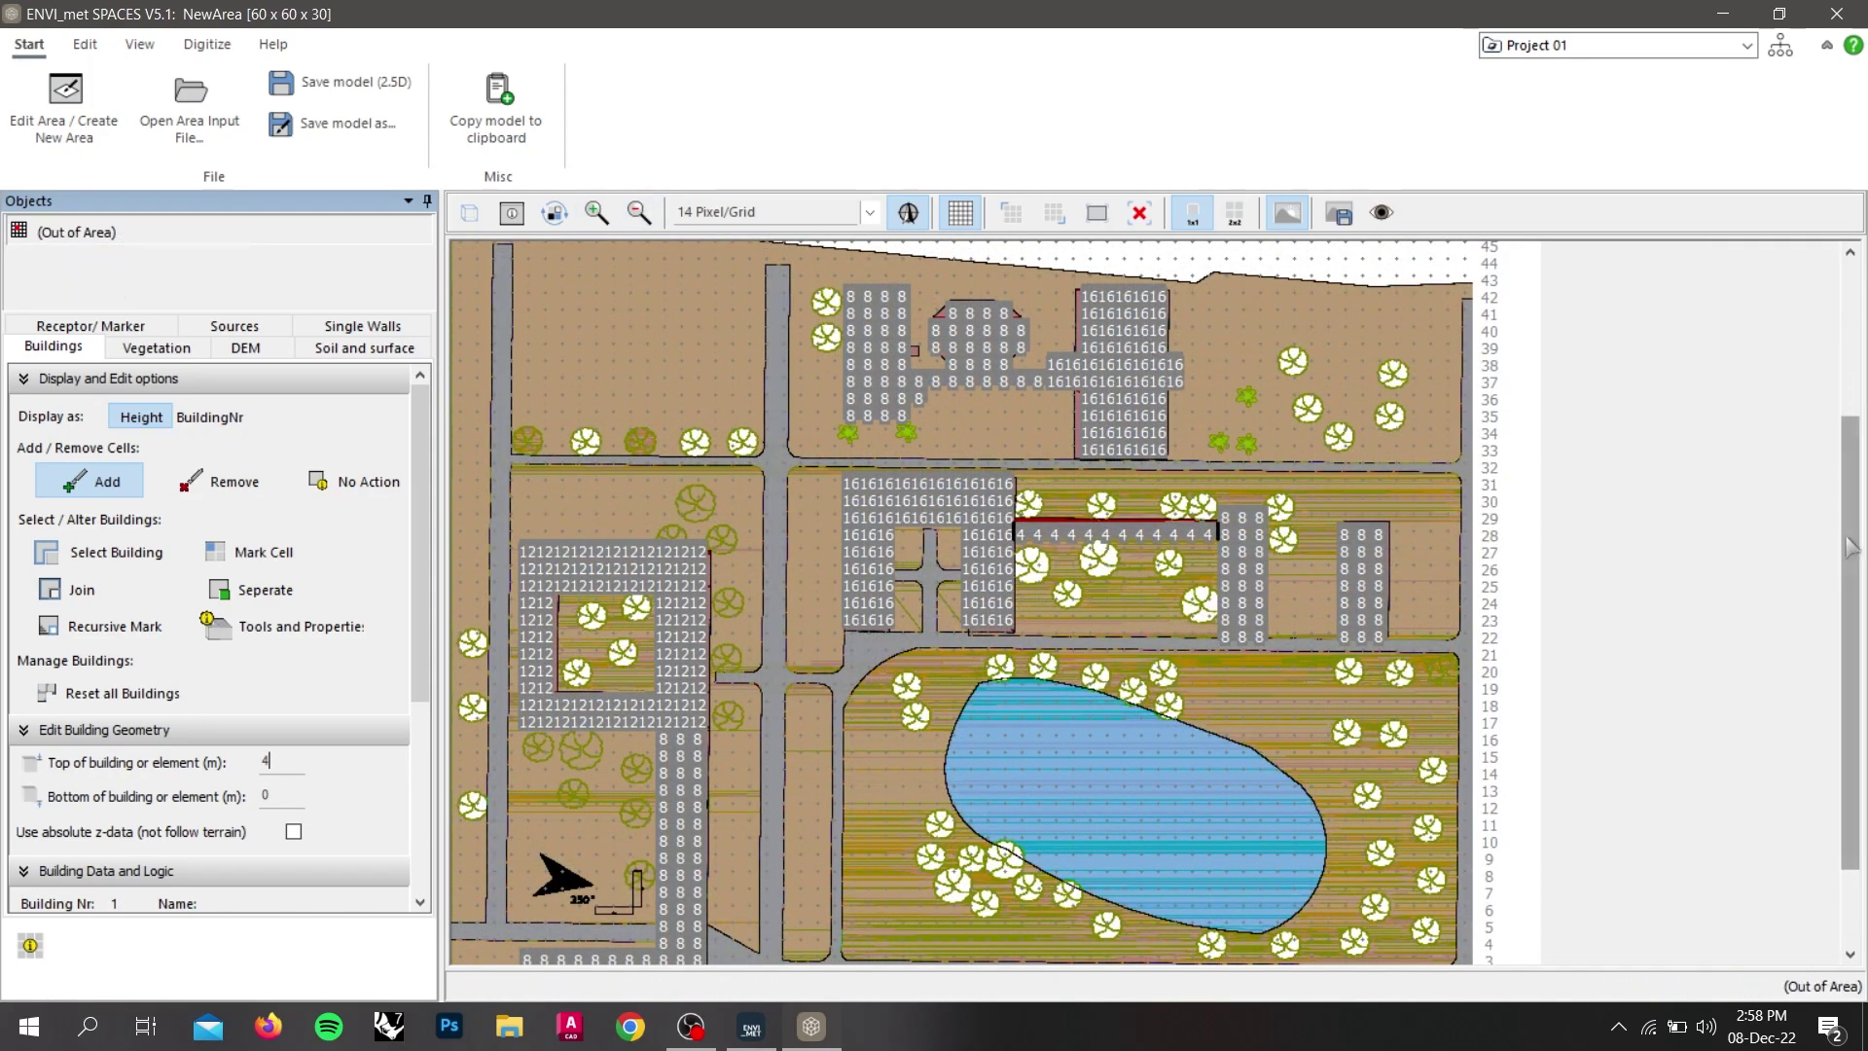
Switch to Soil and surface, expand System Profiles and scroll to the Loamy Soil entries.
scroll(1849, 553, "up", 2)
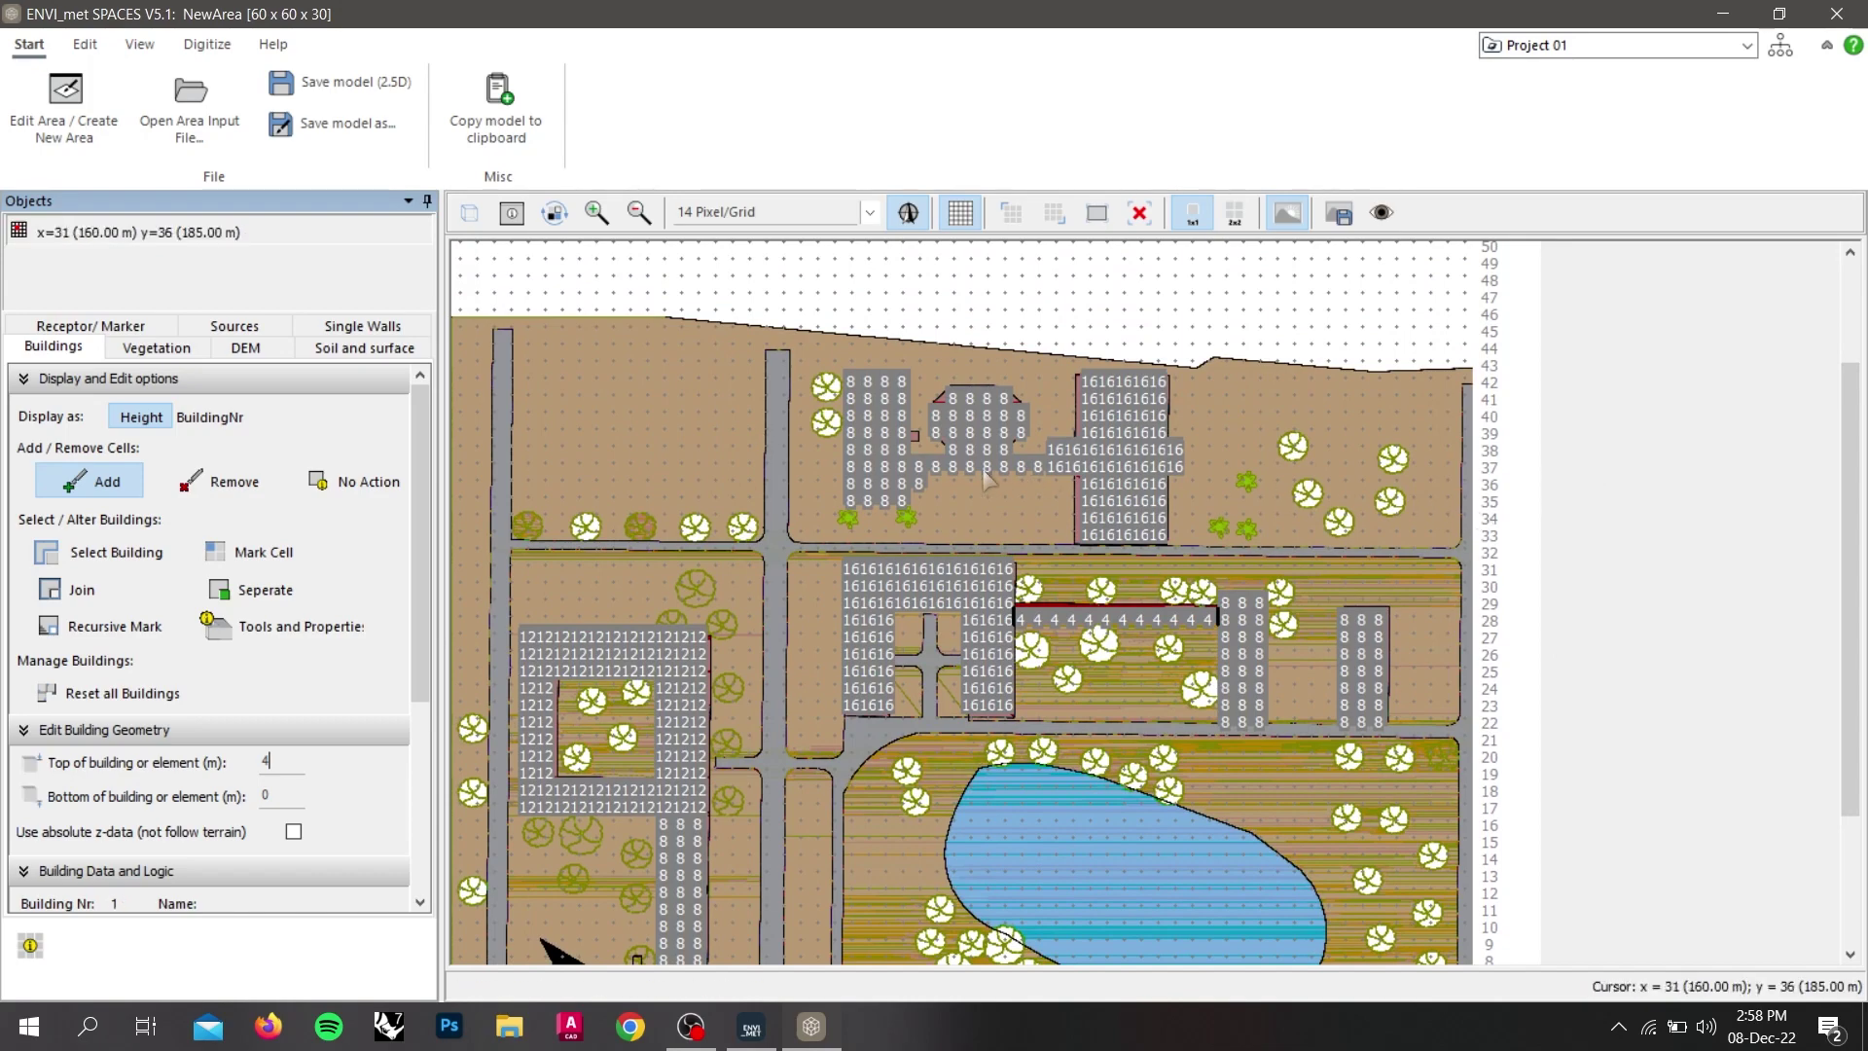
left_click(374, 352)
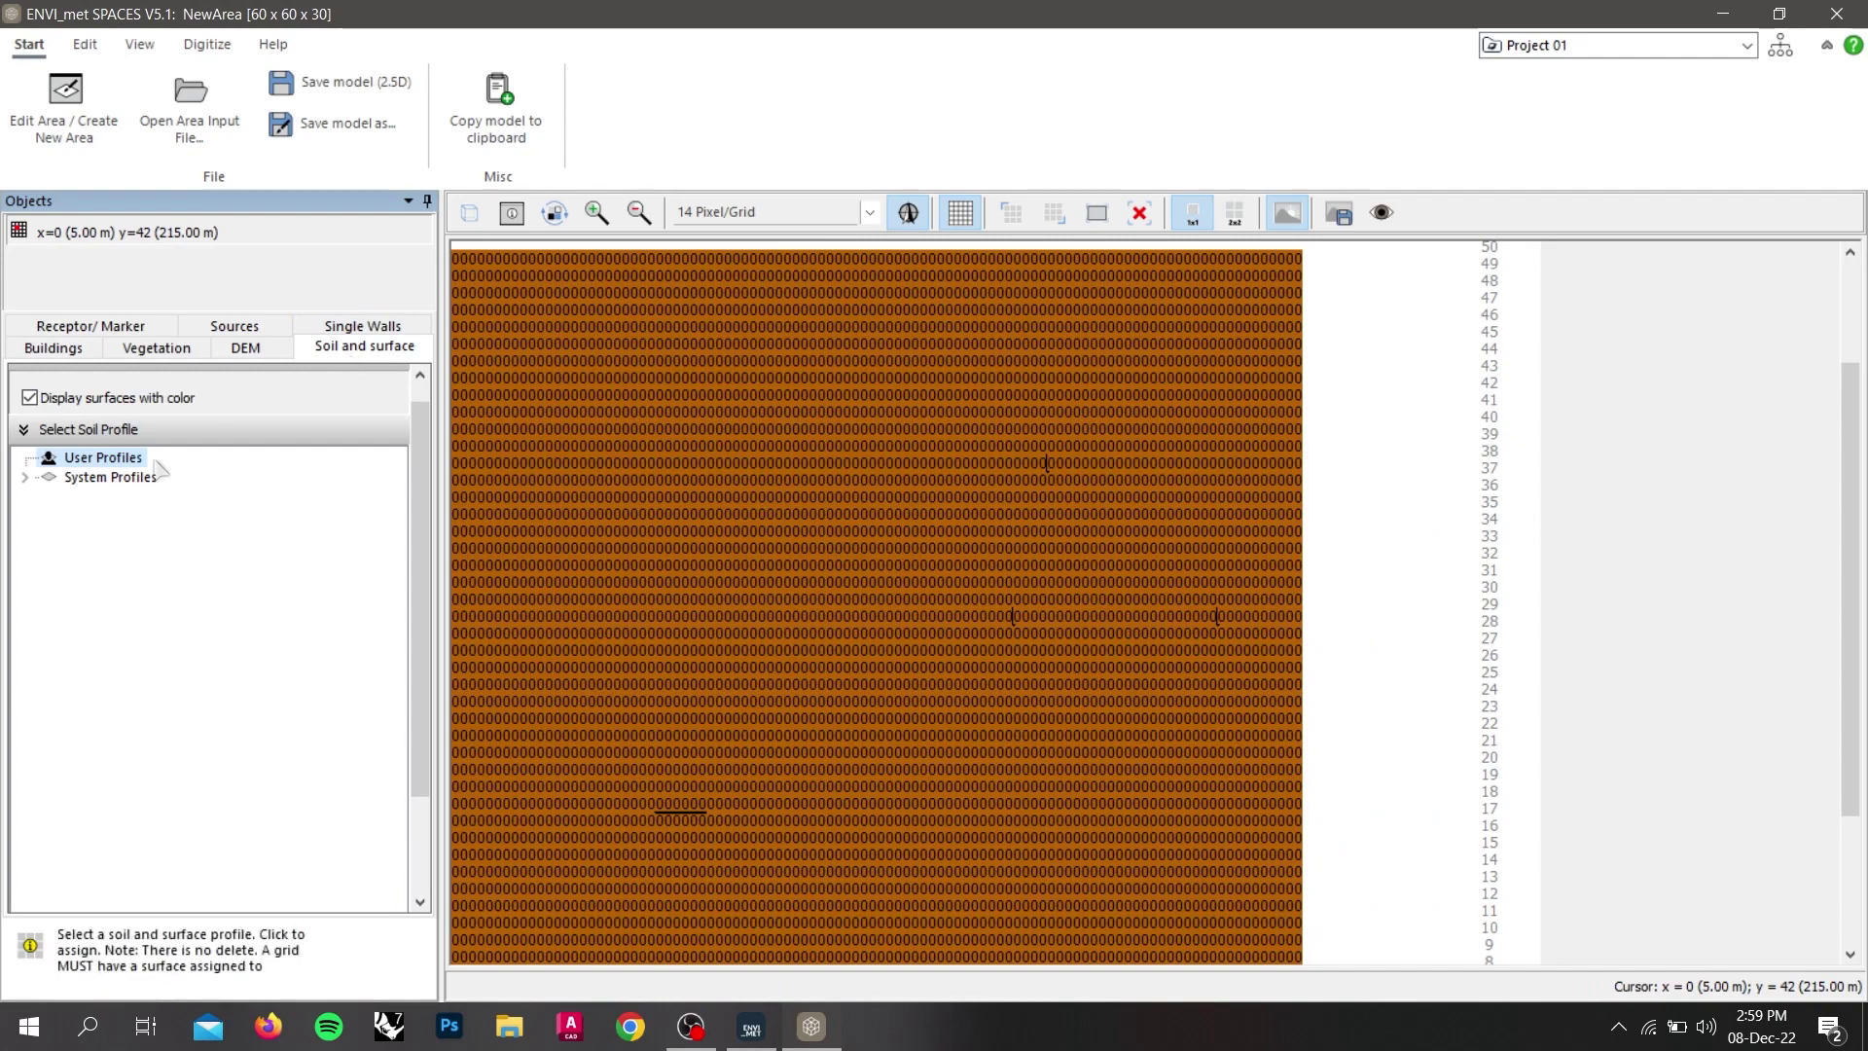
left_click(26, 477)
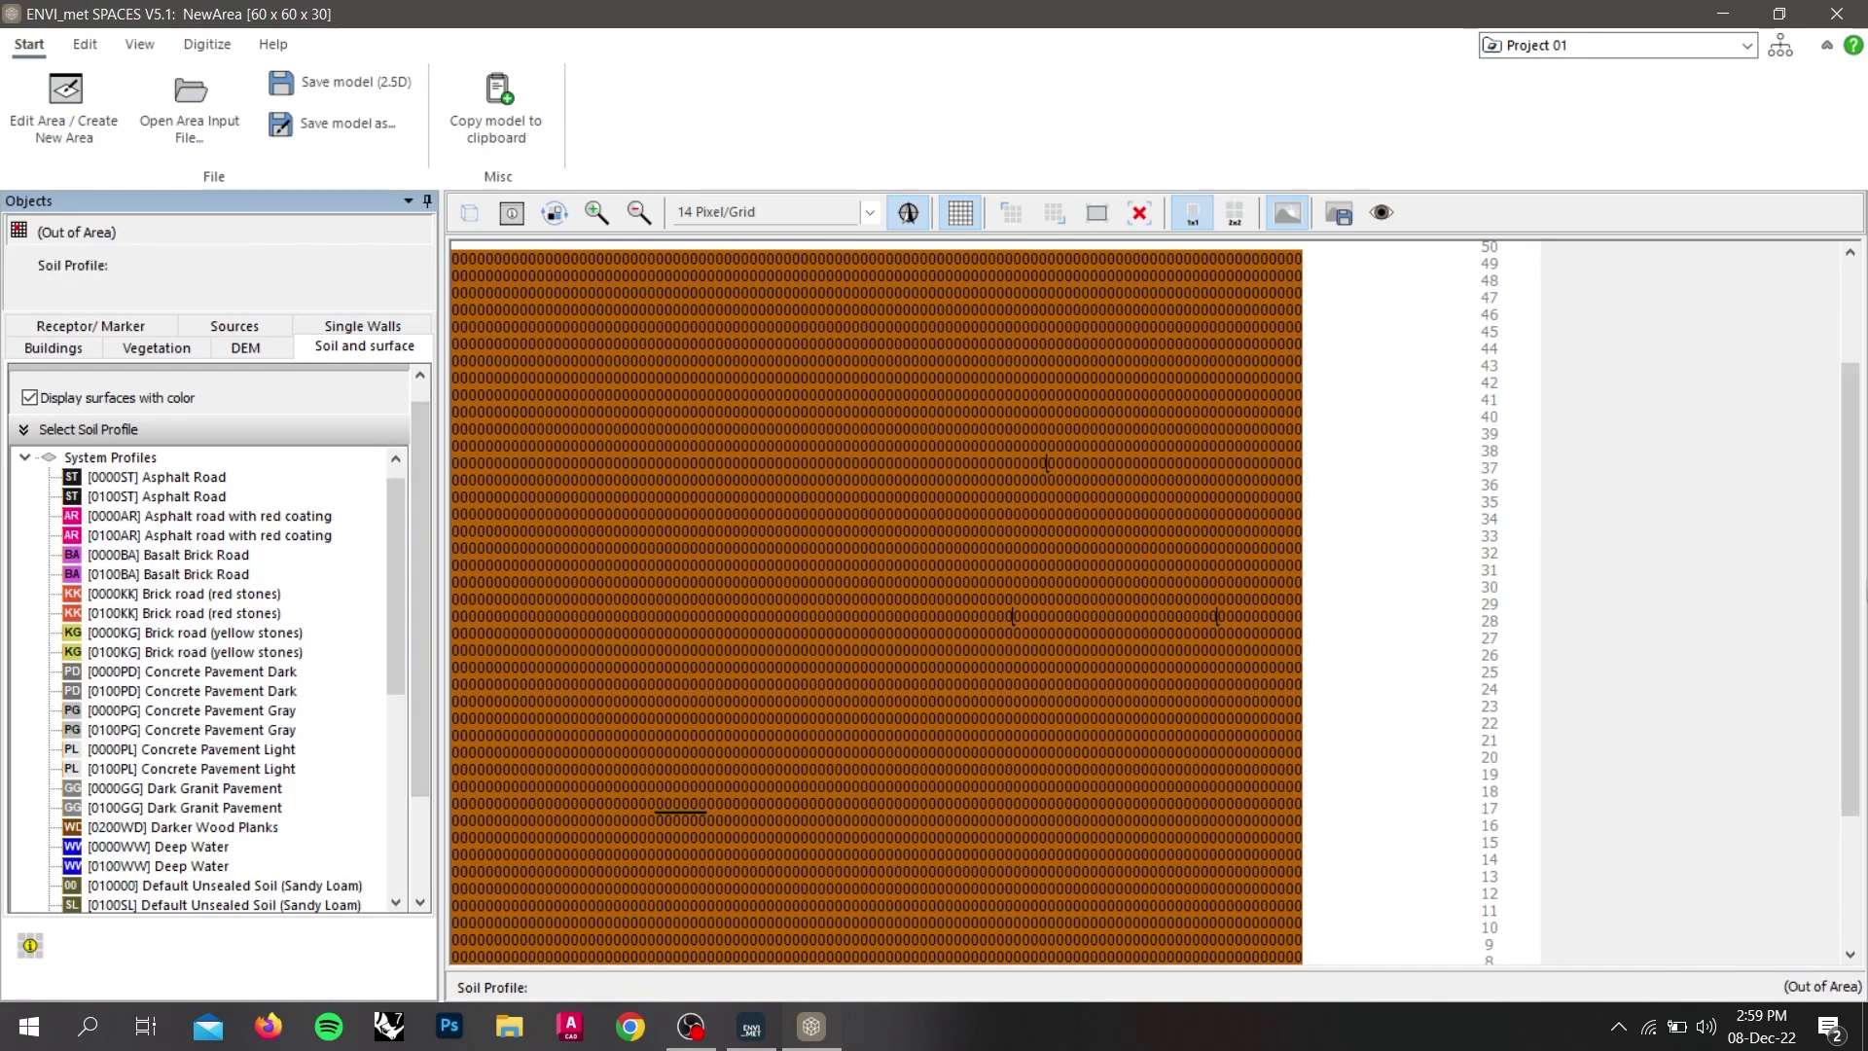
scroll(1860, 504, "up", 1)
scroll(1860, 504, "down", 4)
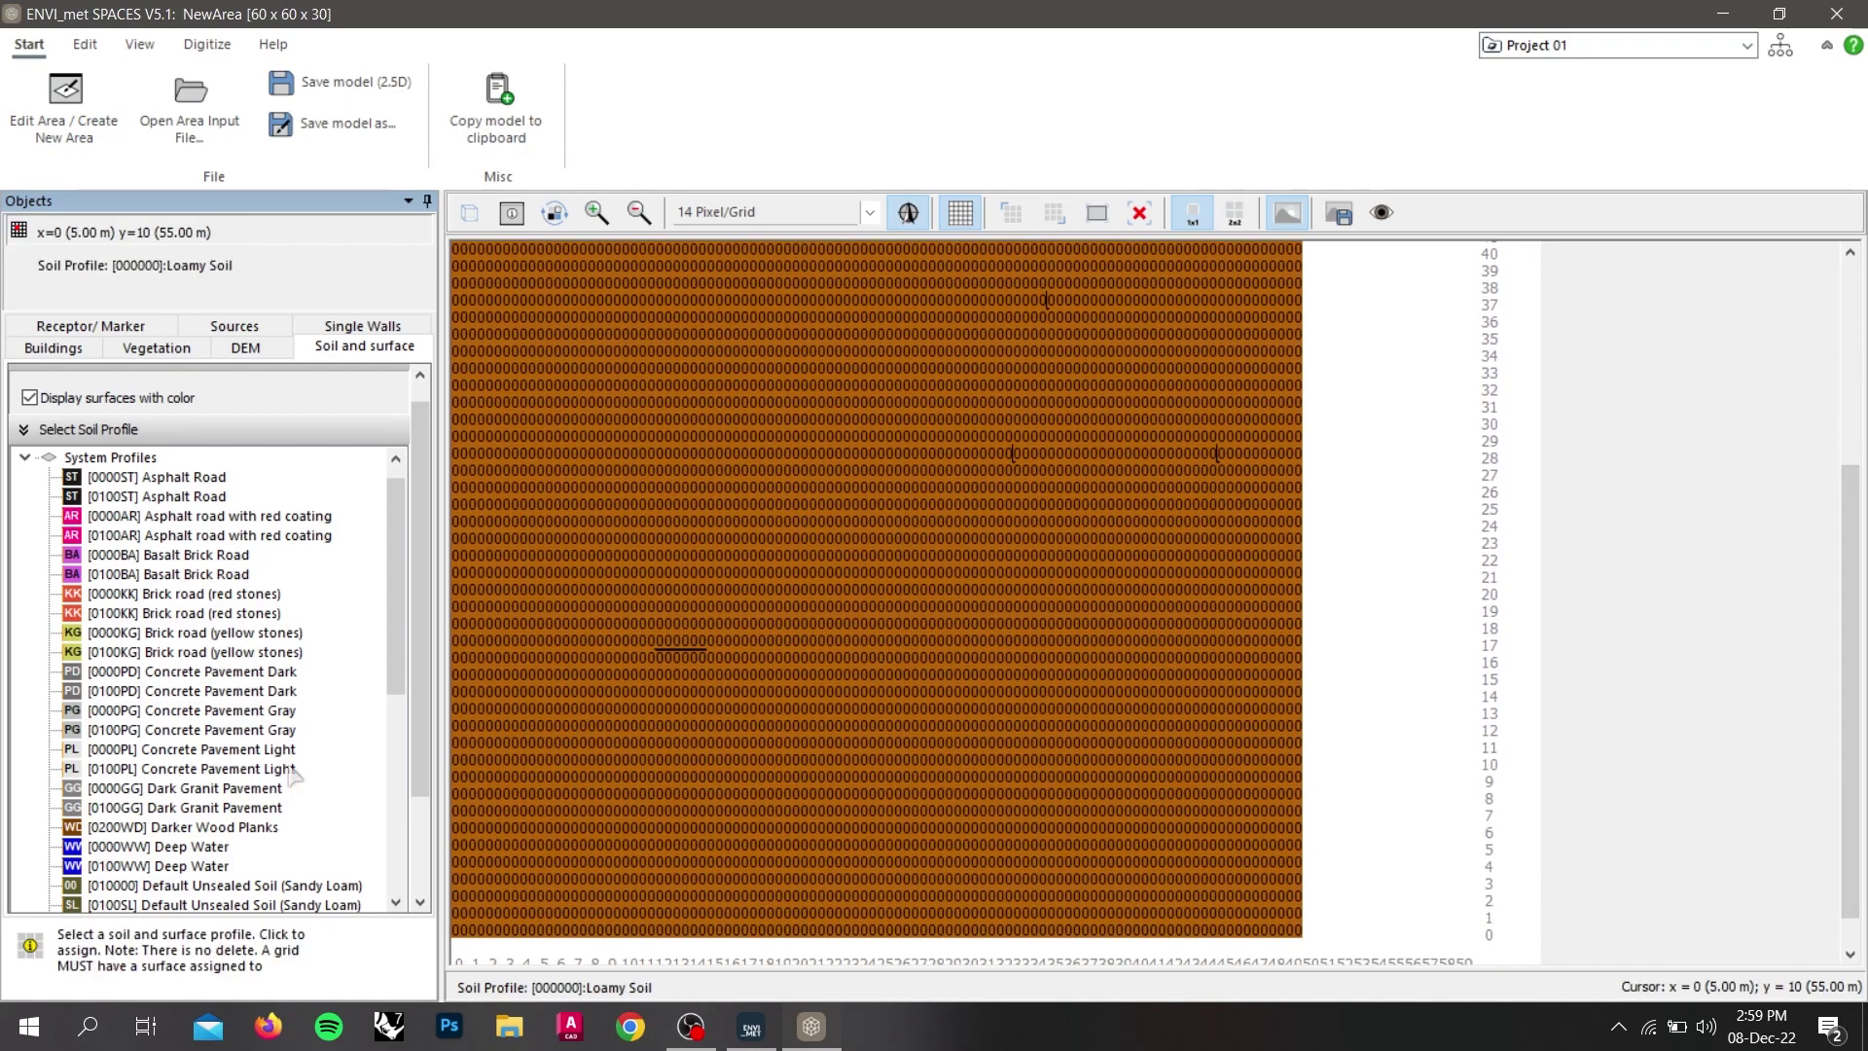
left_click_drag(393, 650, 389, 727)
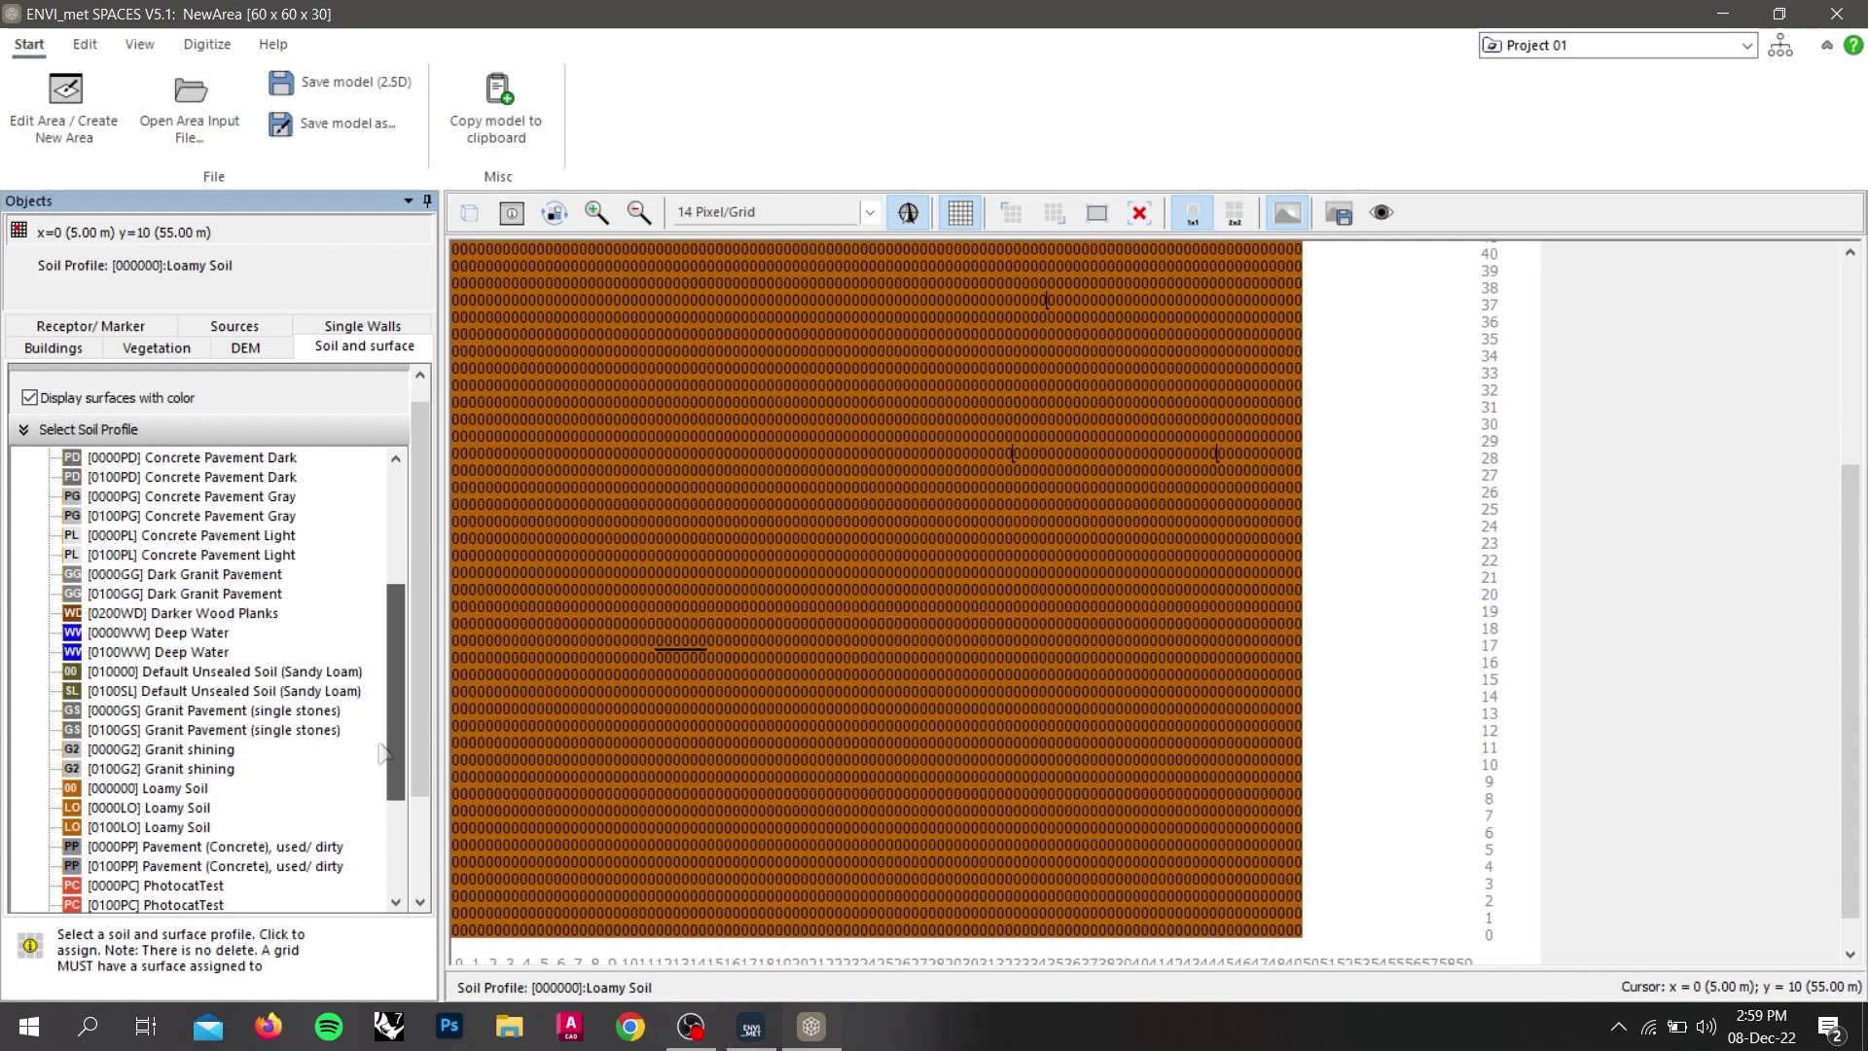
scroll(383, 752, "down", 1)
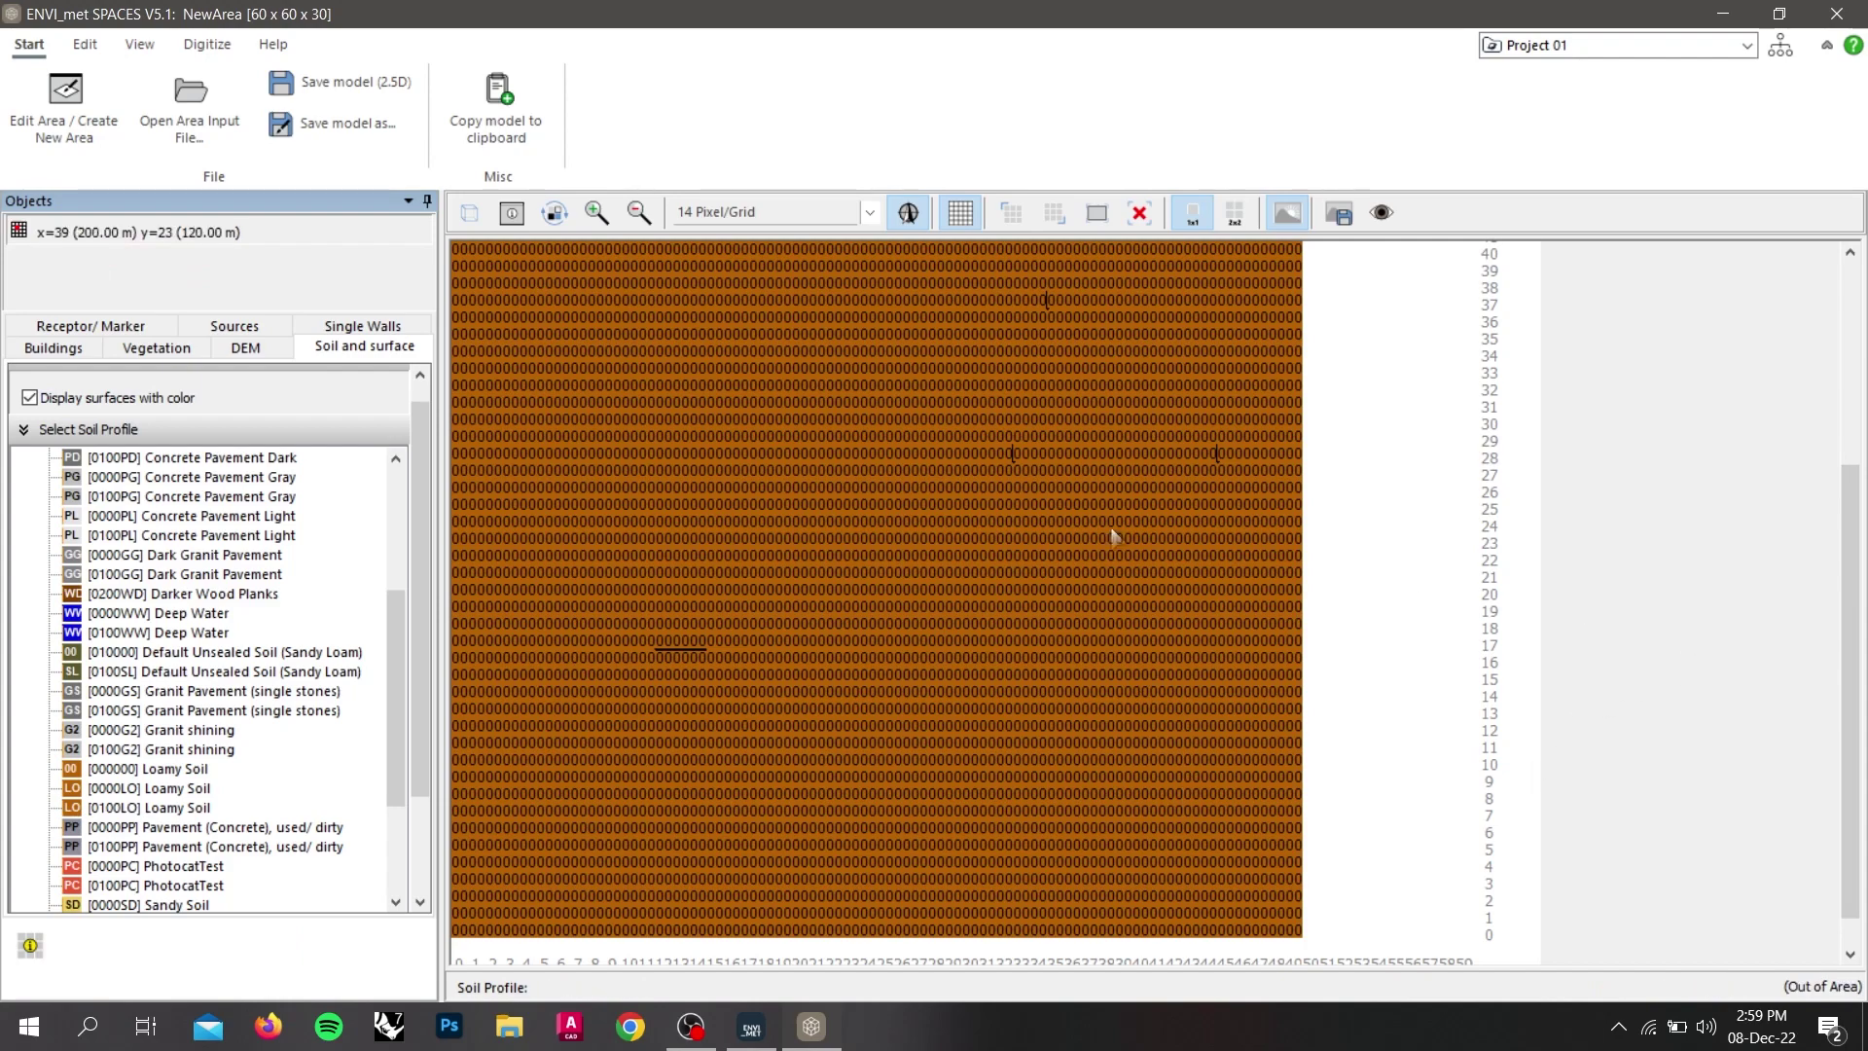
left_click_drag(1852, 550, 633, 387)
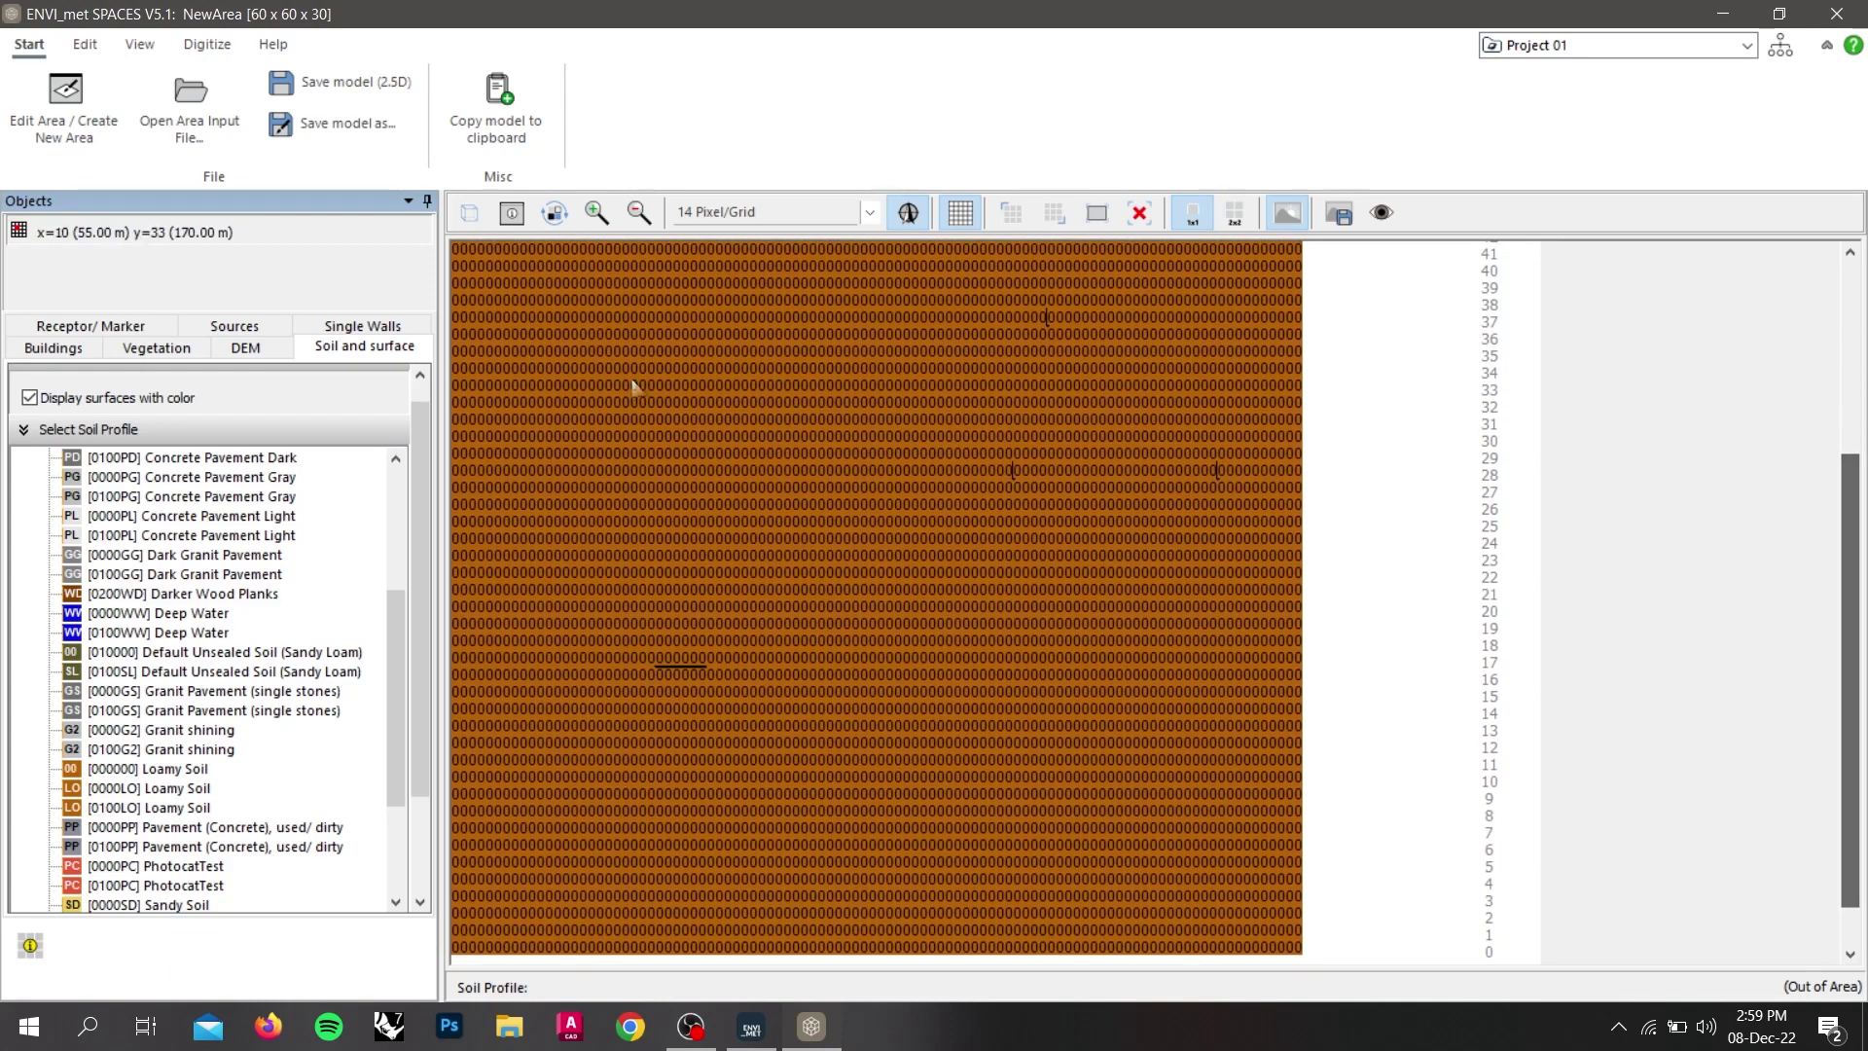
Hide surface colours to reveal the site plan and select [000000] Loamy Soil.
left_click(29, 398)
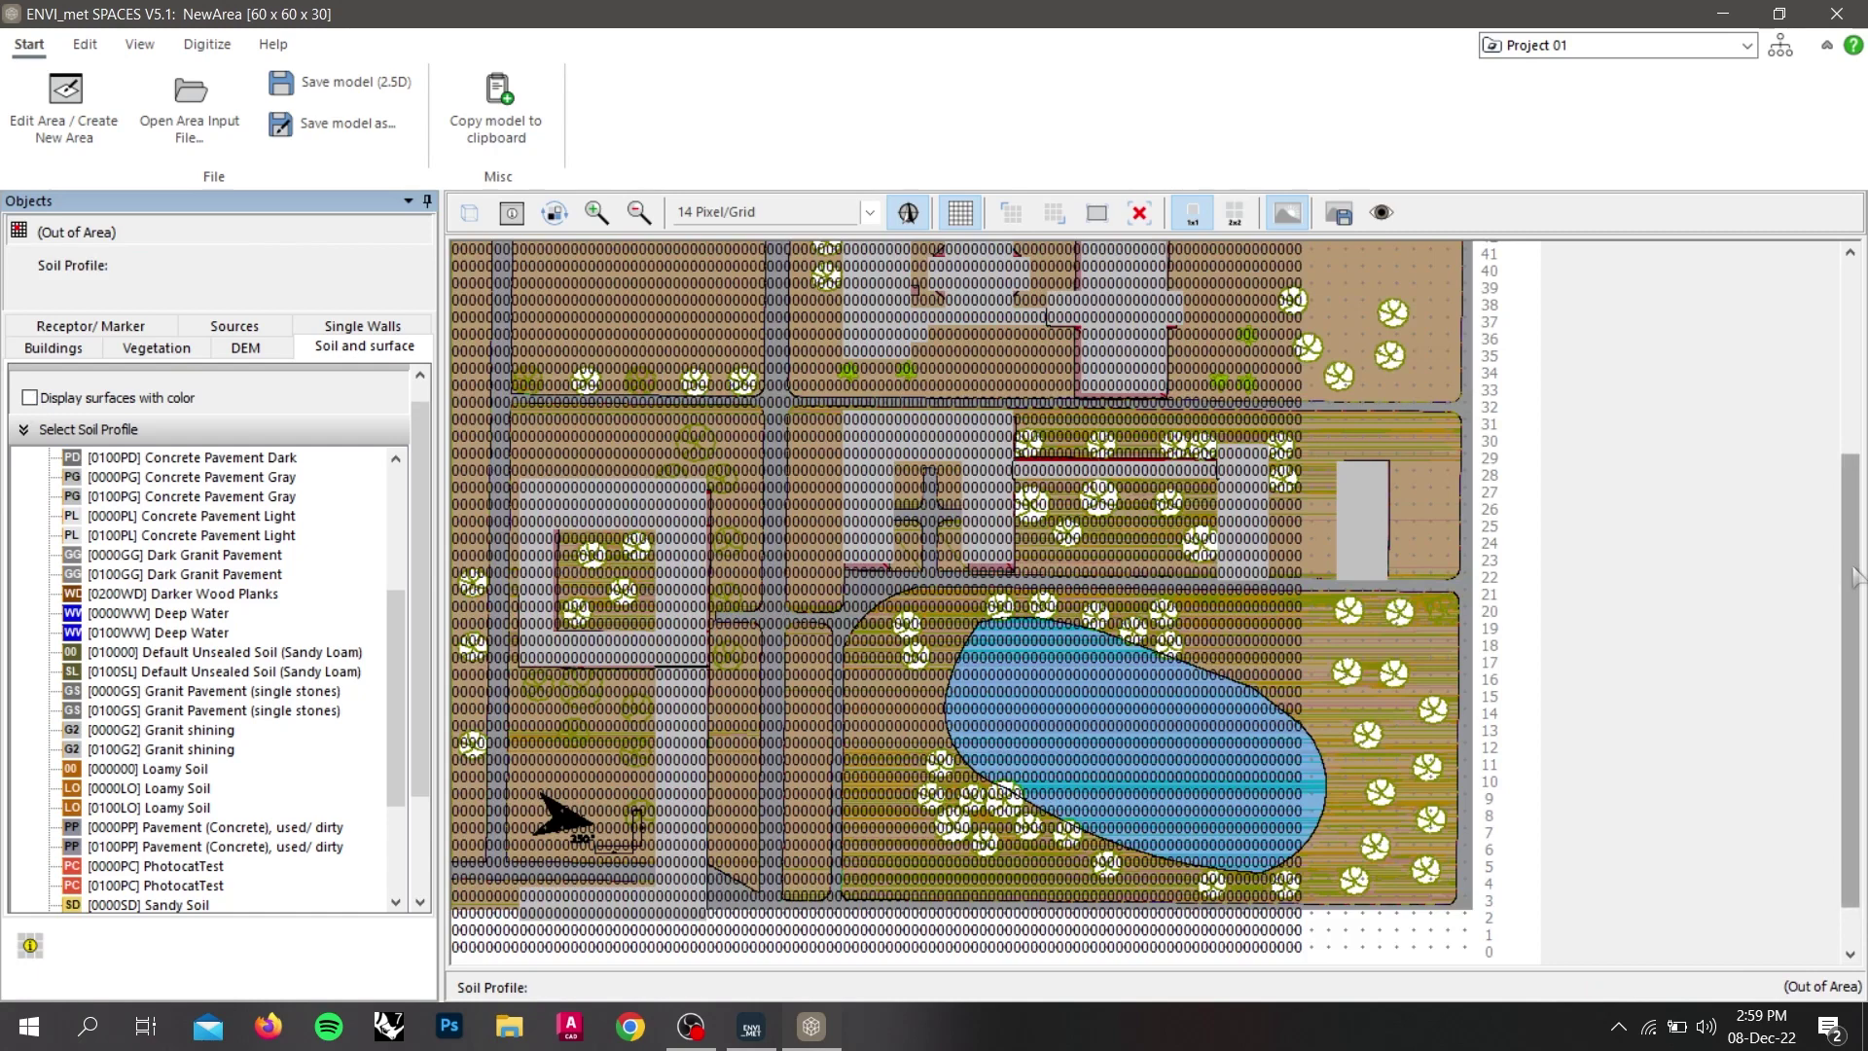
left_click_drag(1849, 600, 1853, 474)
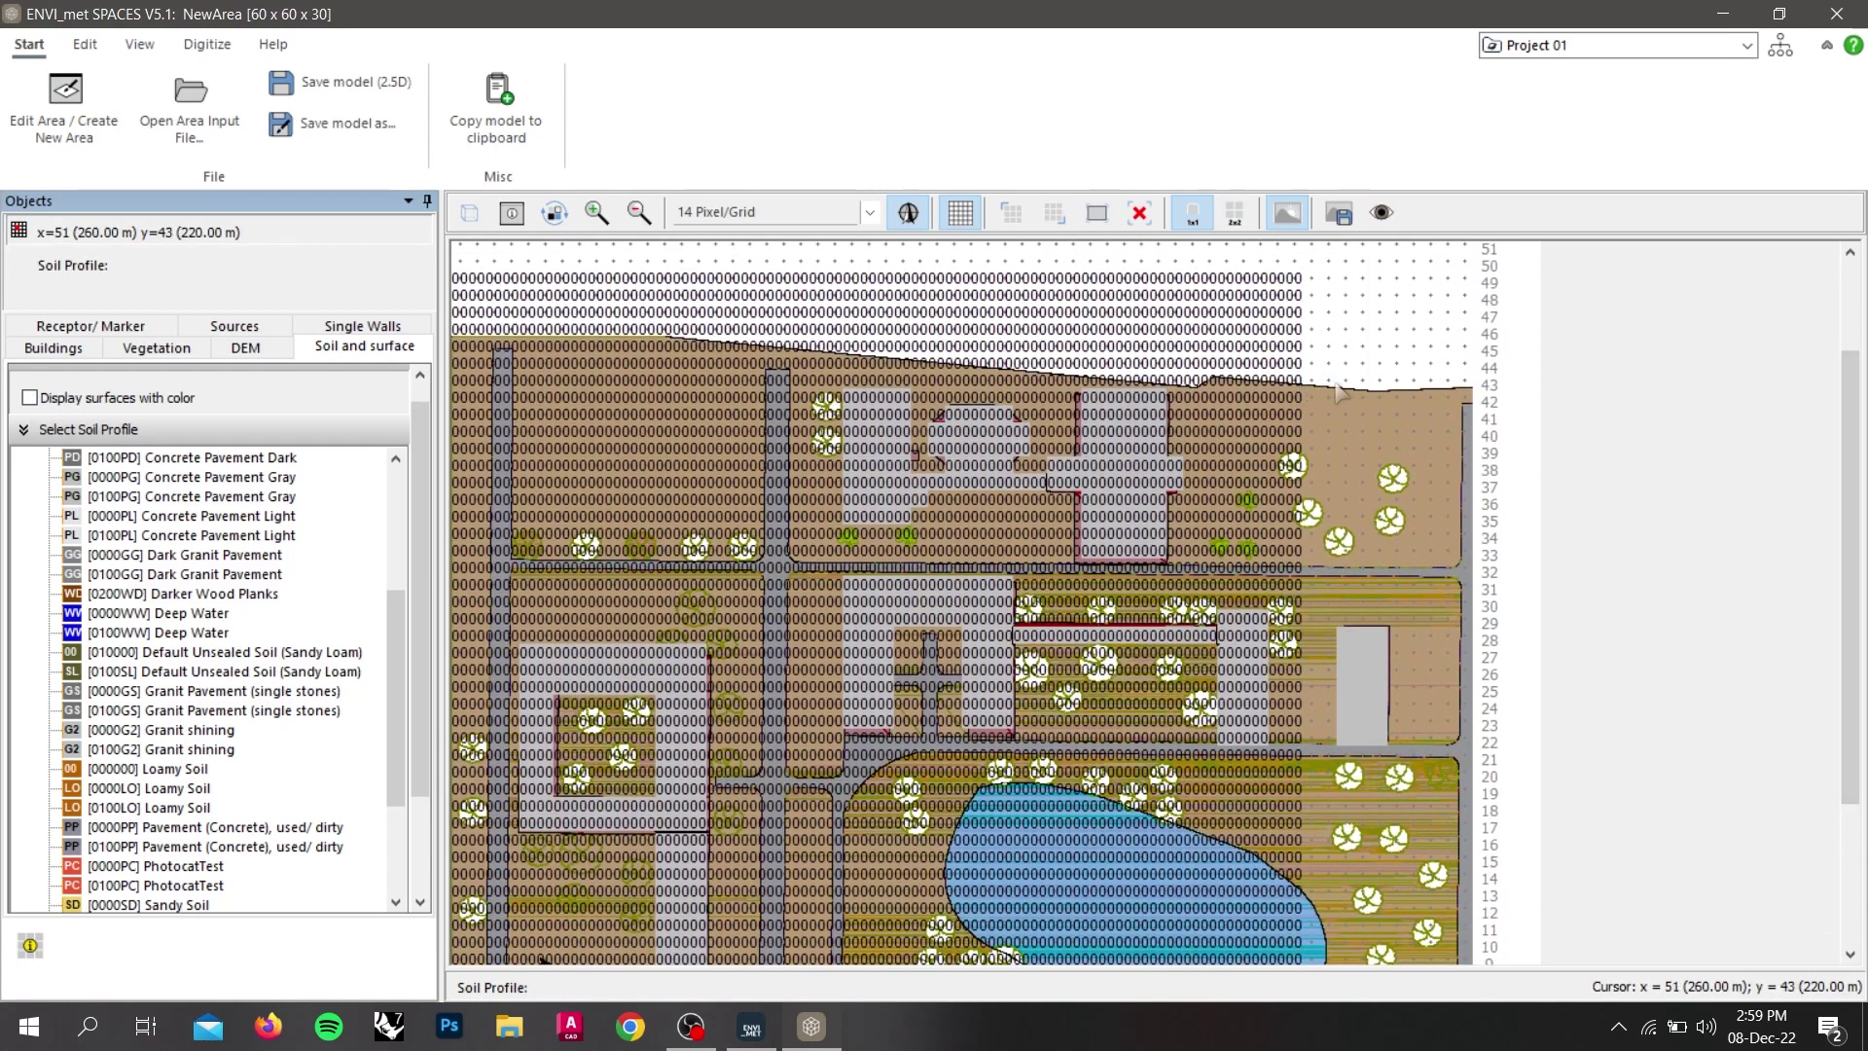
left_click_drag(1854, 453, 1856, 566)
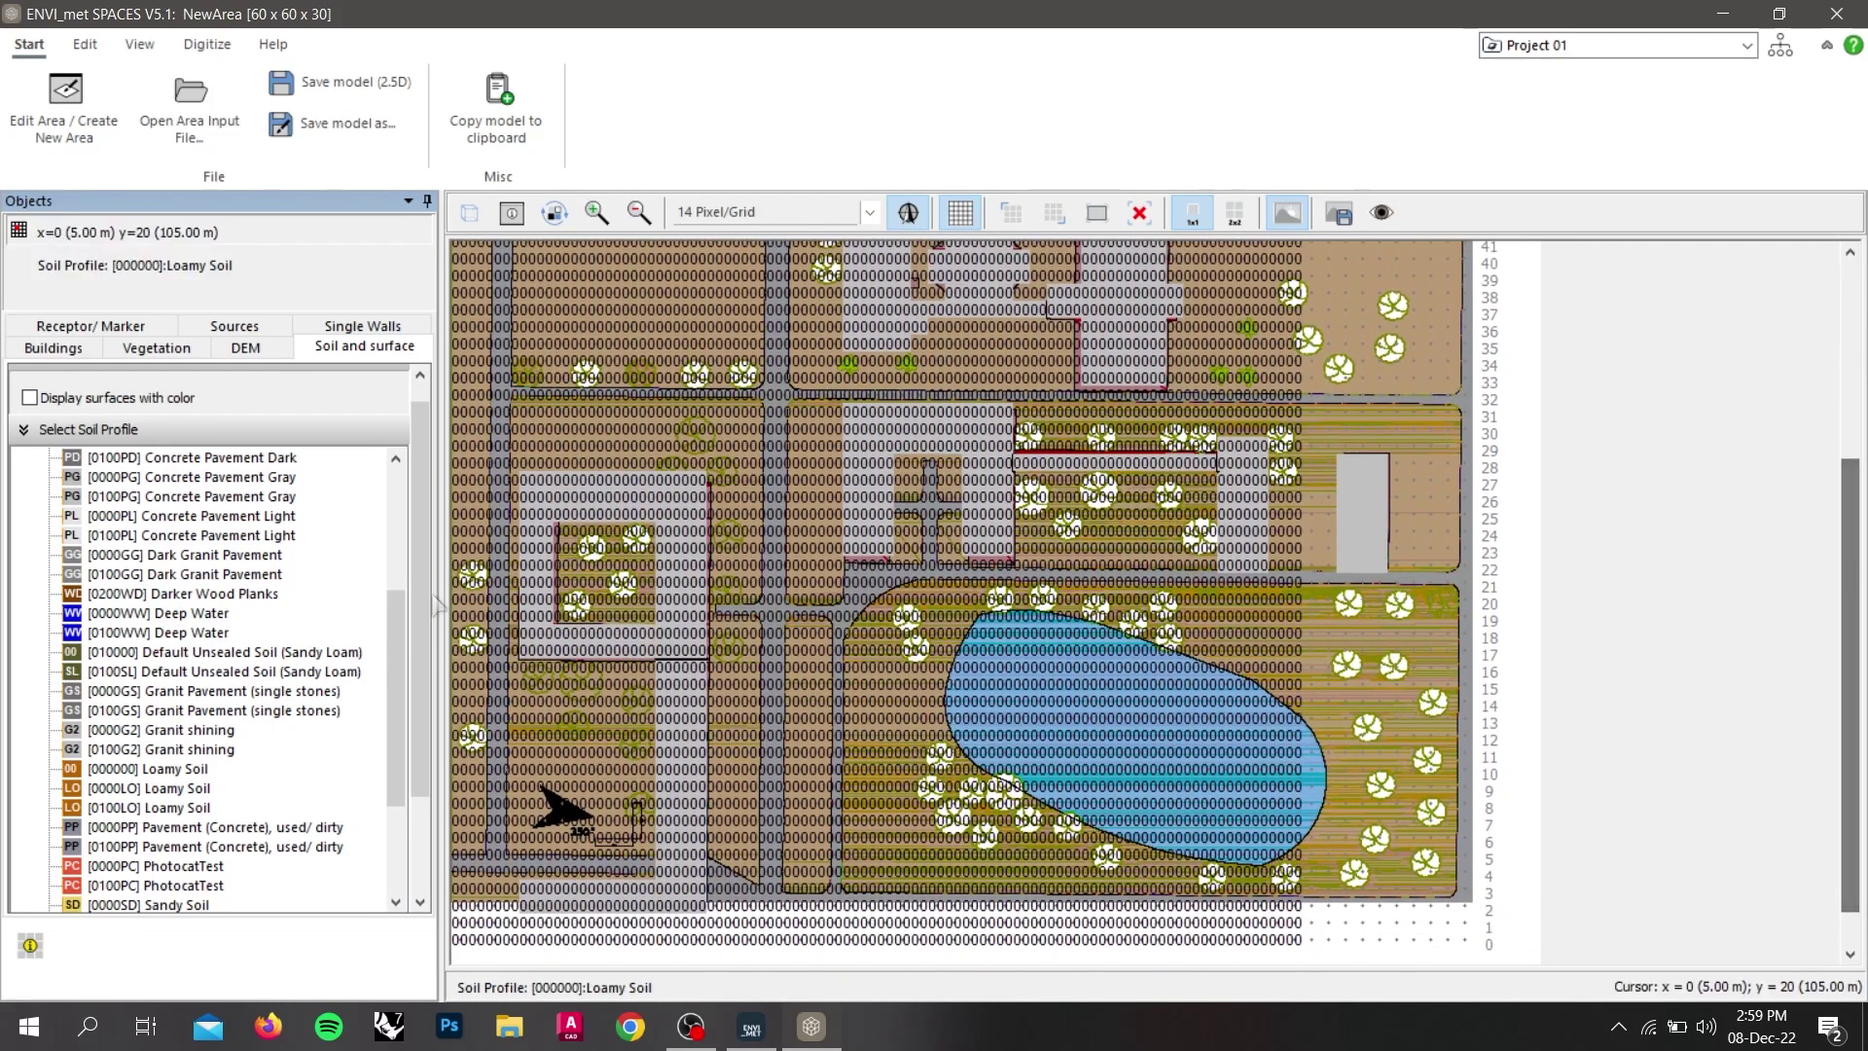
left_click(146, 768)
scroll(1346, 333, "up", 2)
Paint Loamy Soil along the top rows and, with a 2x2 brush, down the right-hand columns.
mouse_move(1351, 350)
left_mouse_down()
mouse_move(1465, 359)
mouse_move(1366, 315)
mouse_move(1450, 314)
left_mouse_up()
left_click(1235, 212)
mouse_move(1308, 375)
left_mouse_down()
mouse_move(1440, 390)
mouse_move(1457, 822)
mouse_move(1456, 793)
mouse_move(1309, 822)
mouse_move(1328, 292)
mouse_move(1411, 322)
mouse_move(1382, 545)
mouse_move(1404, 681)
left_mouse_up()
scroll(1455, 826, "down", 3)
left_click(1192, 213)
left_click(1139, 212)
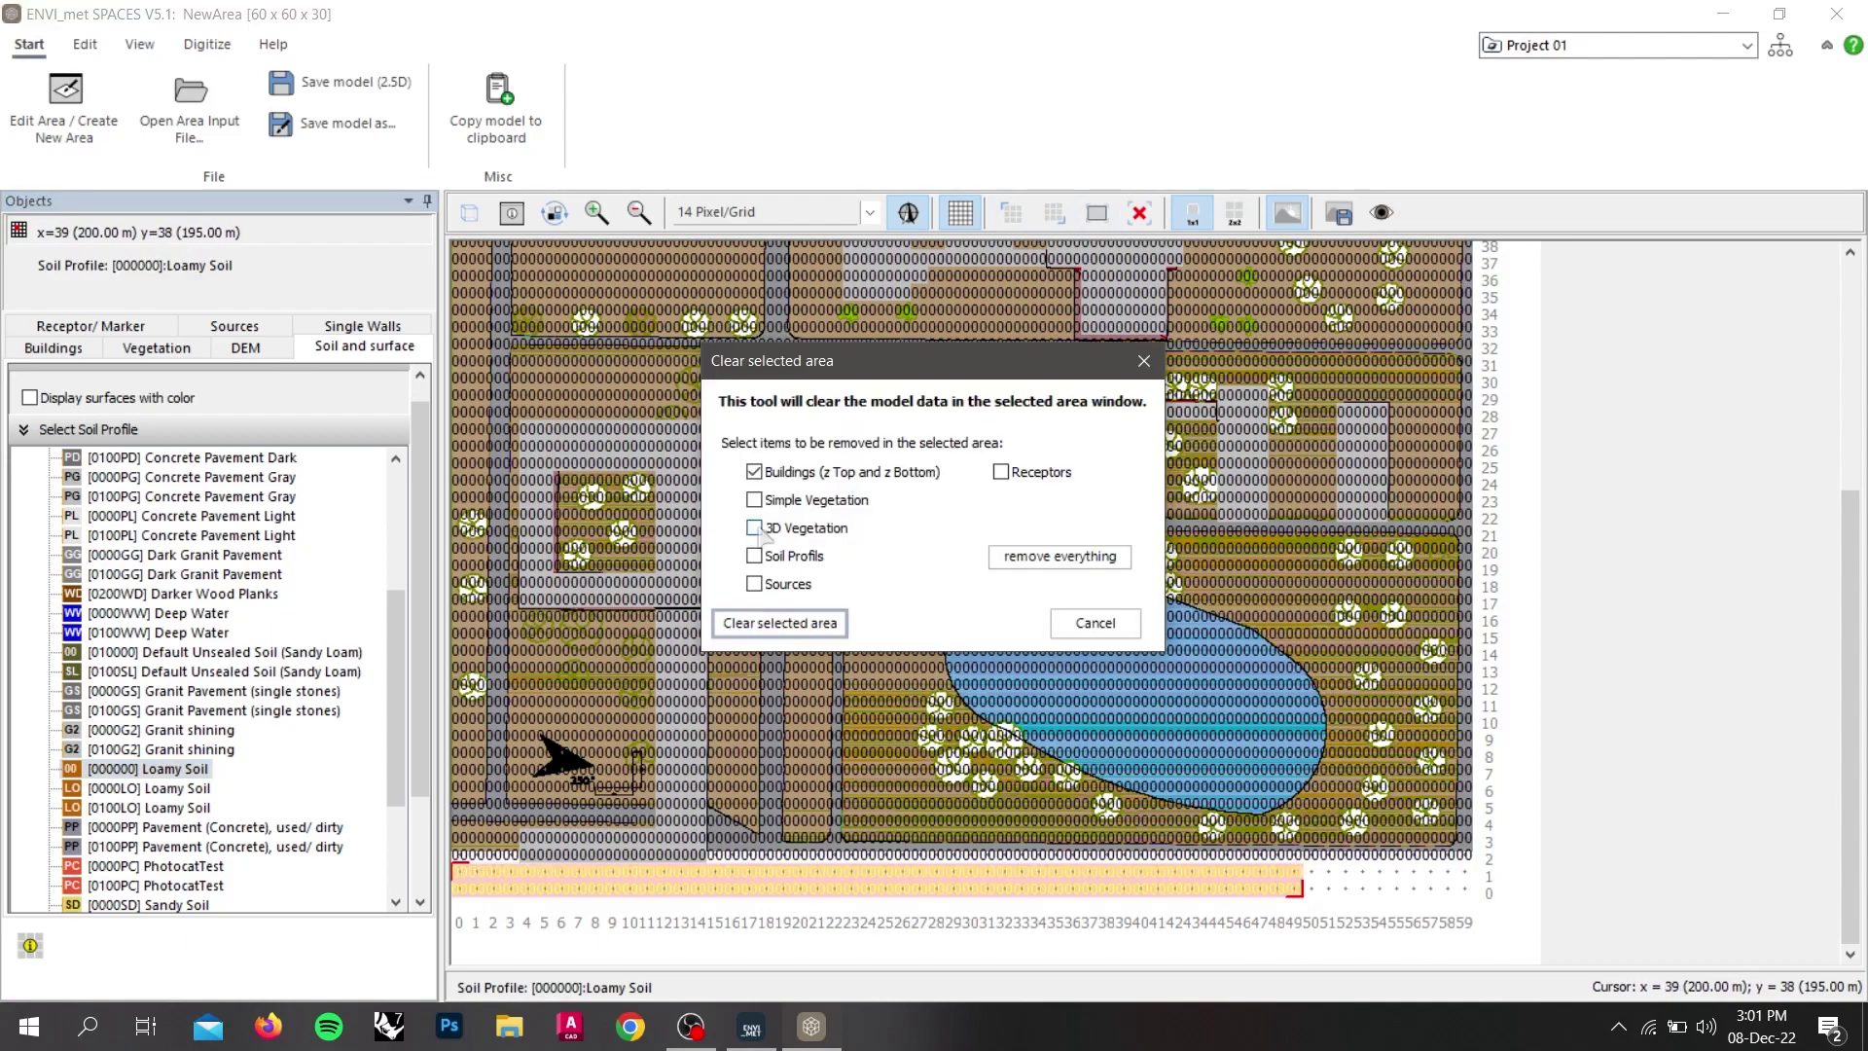
left_click(1093, 617)
scroll(460, 425, "up", 7)
left_click_drag(459, 426, 1300, 504)
left_click(793, 618)
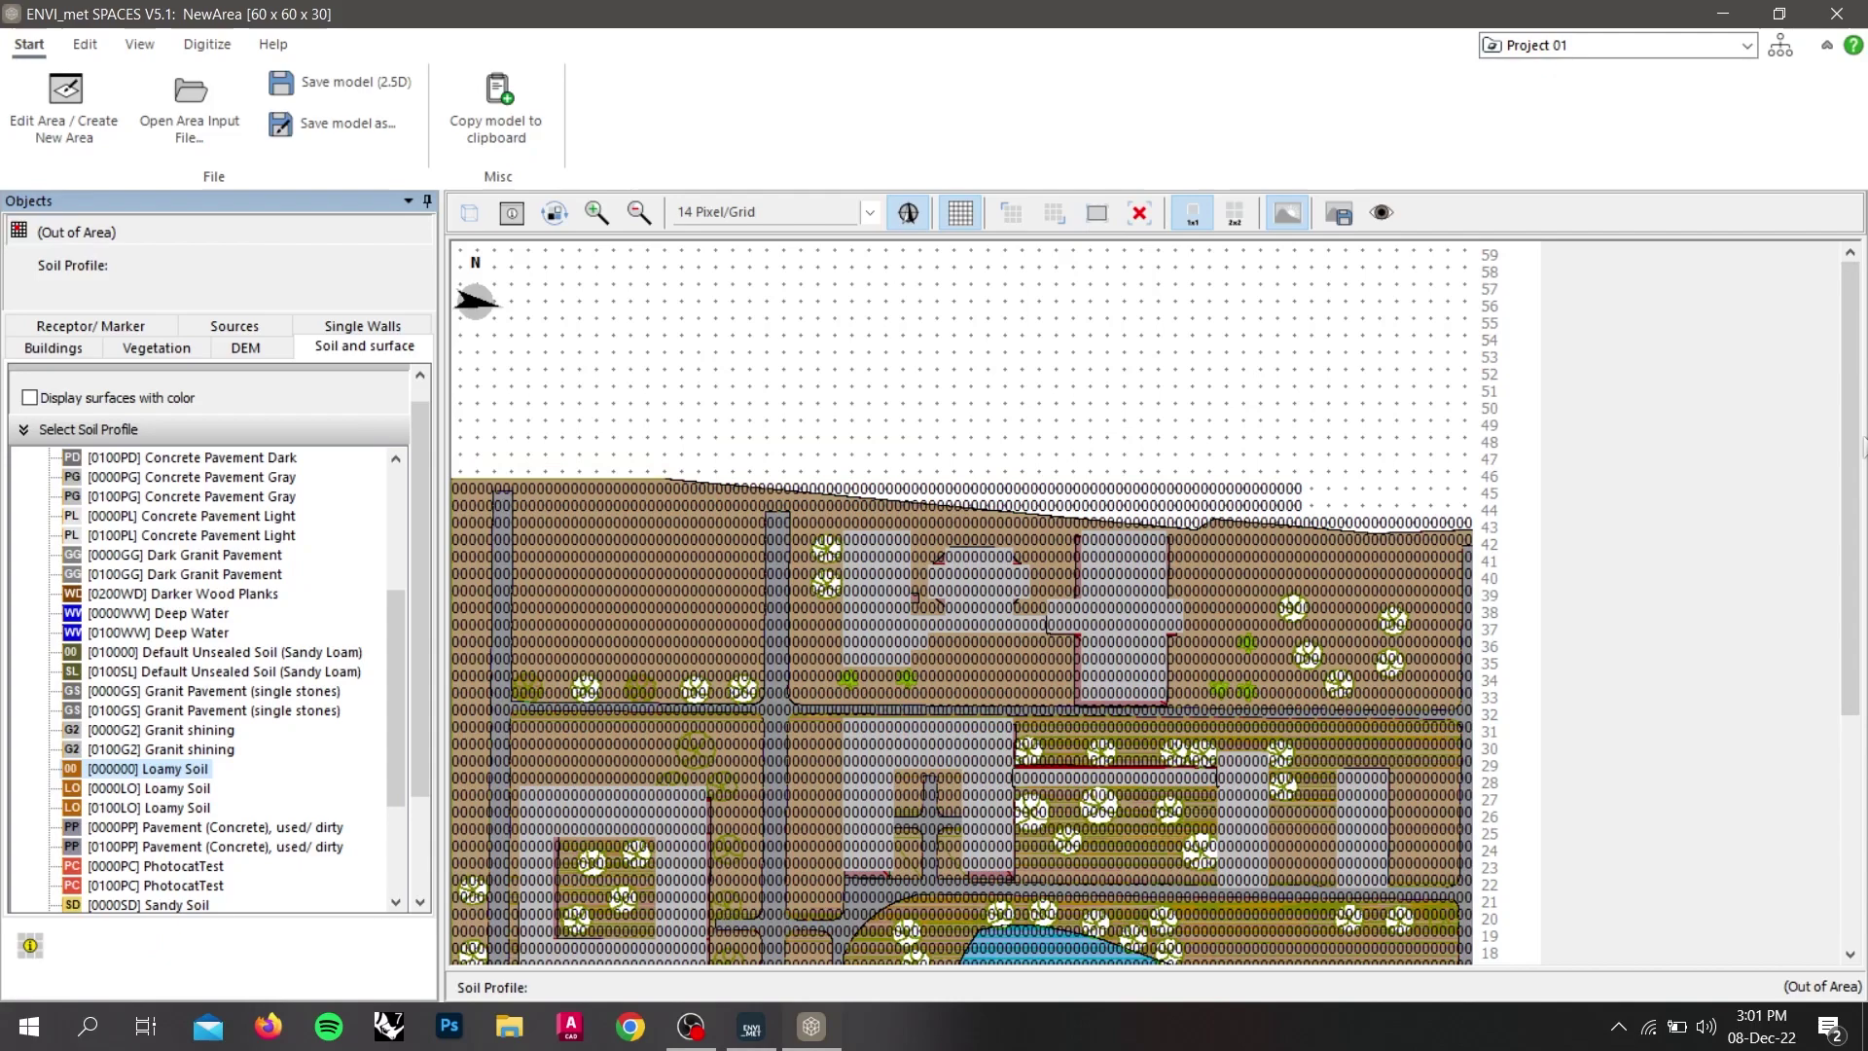
Show surfaces in colour to check soil coverage, then hide the colours again.
left_click(146, 404)
scroll(1837, 503, "up", 3)
scroll(1837, 503, "down", 5)
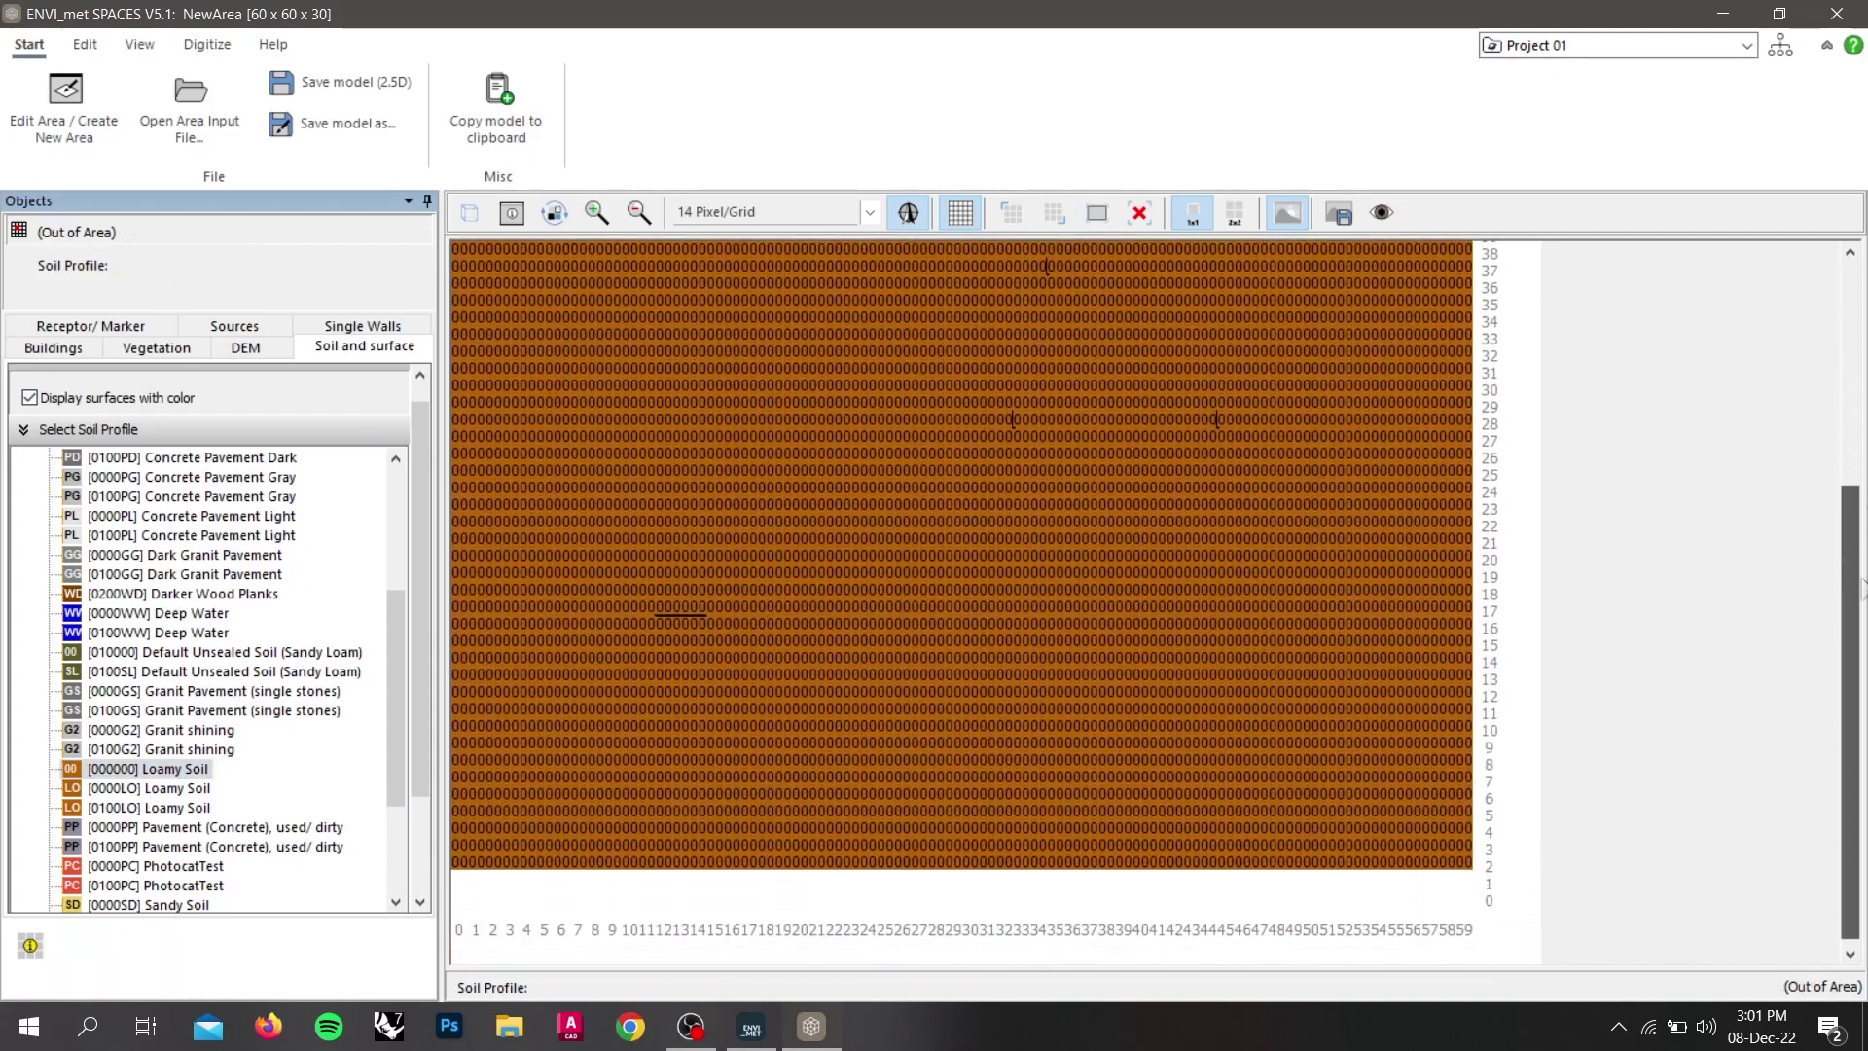
scroll(1837, 503, "up", 5)
left_click(30, 397)
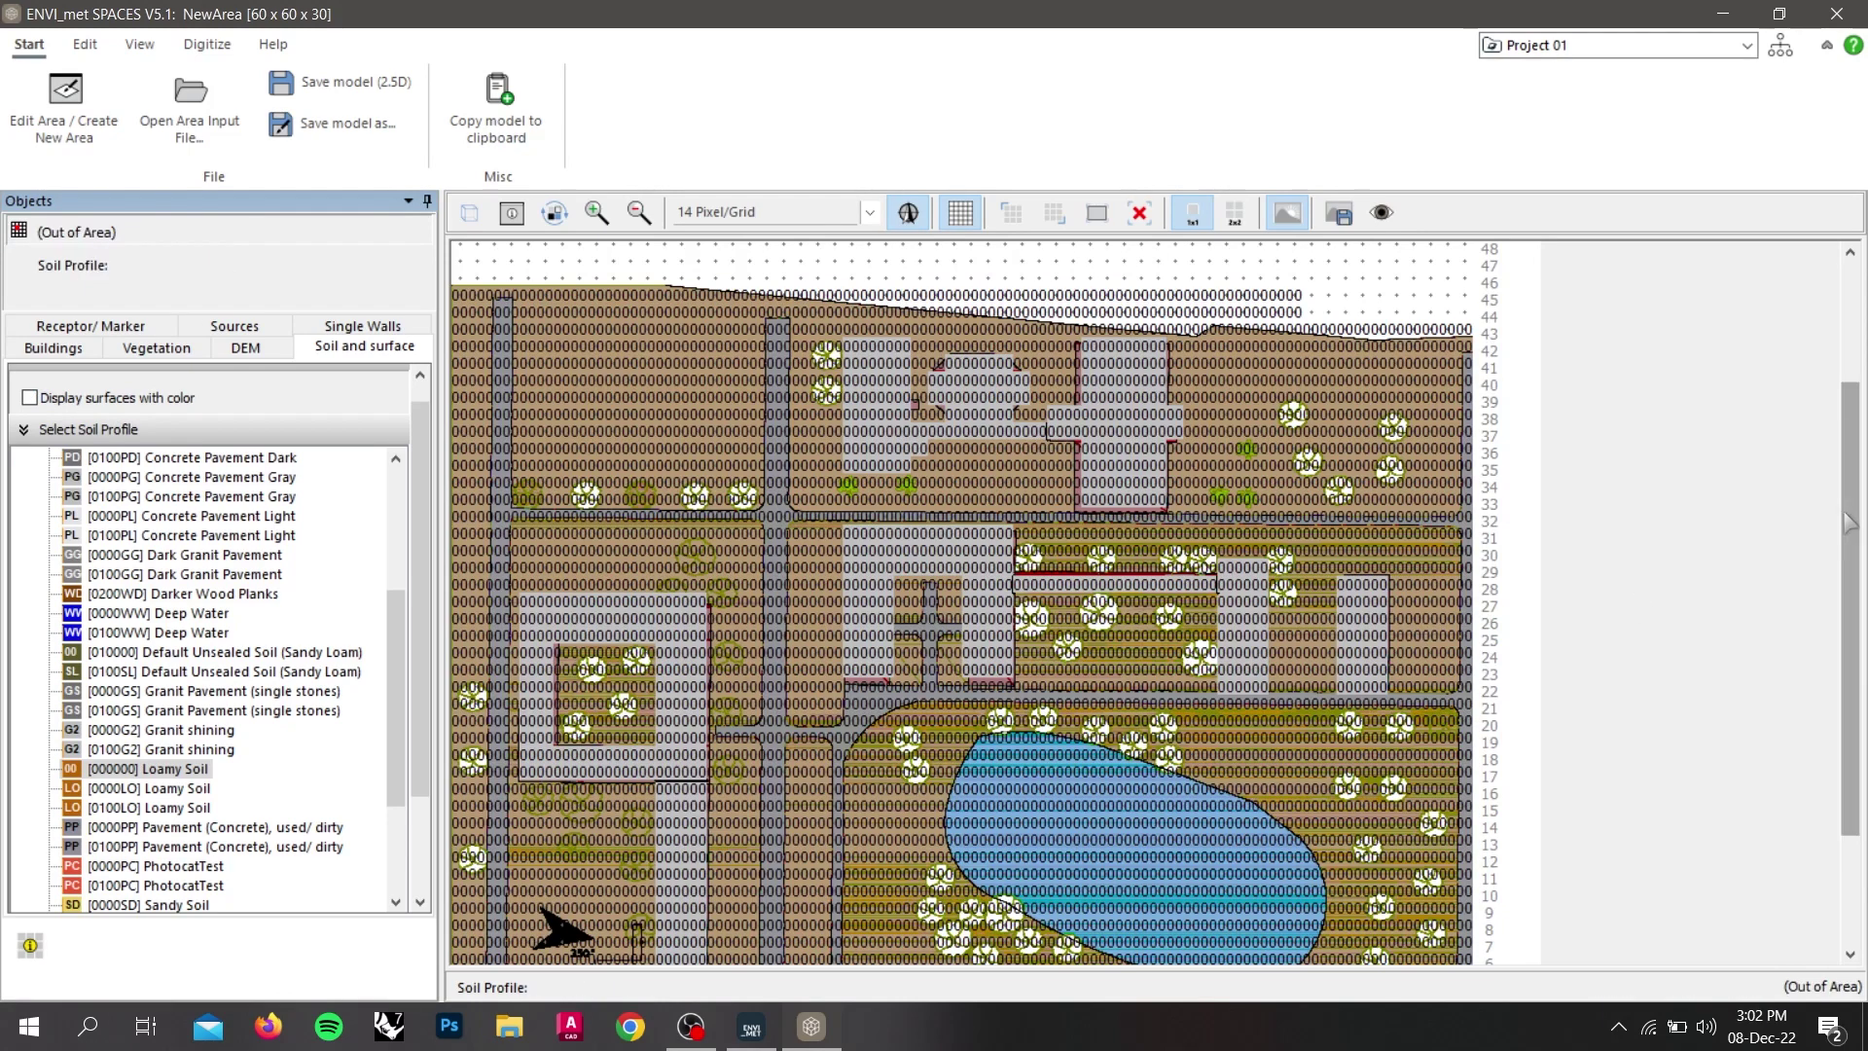
Paint [0000WW] Deep Water over the pond's left edge and the rest of the pond.
scroll(1834, 540, "down", 1)
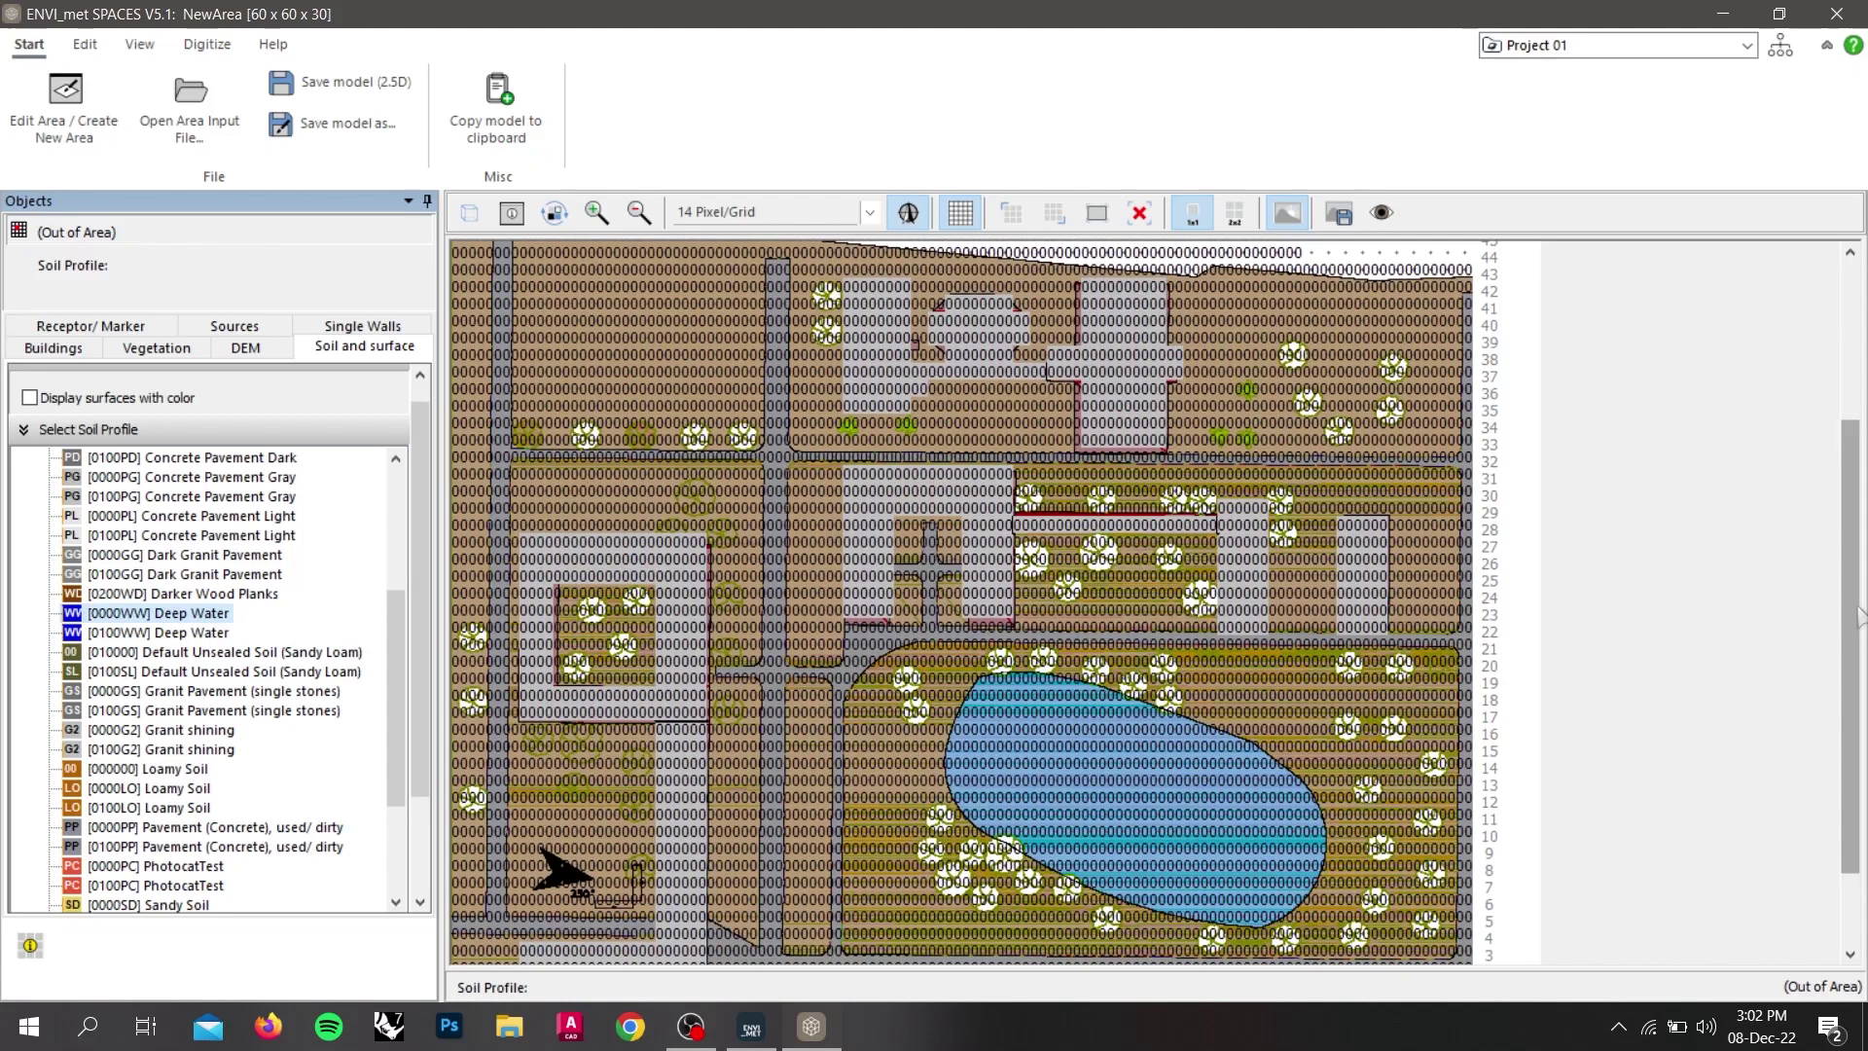
scroll(1849, 681, "down", 1)
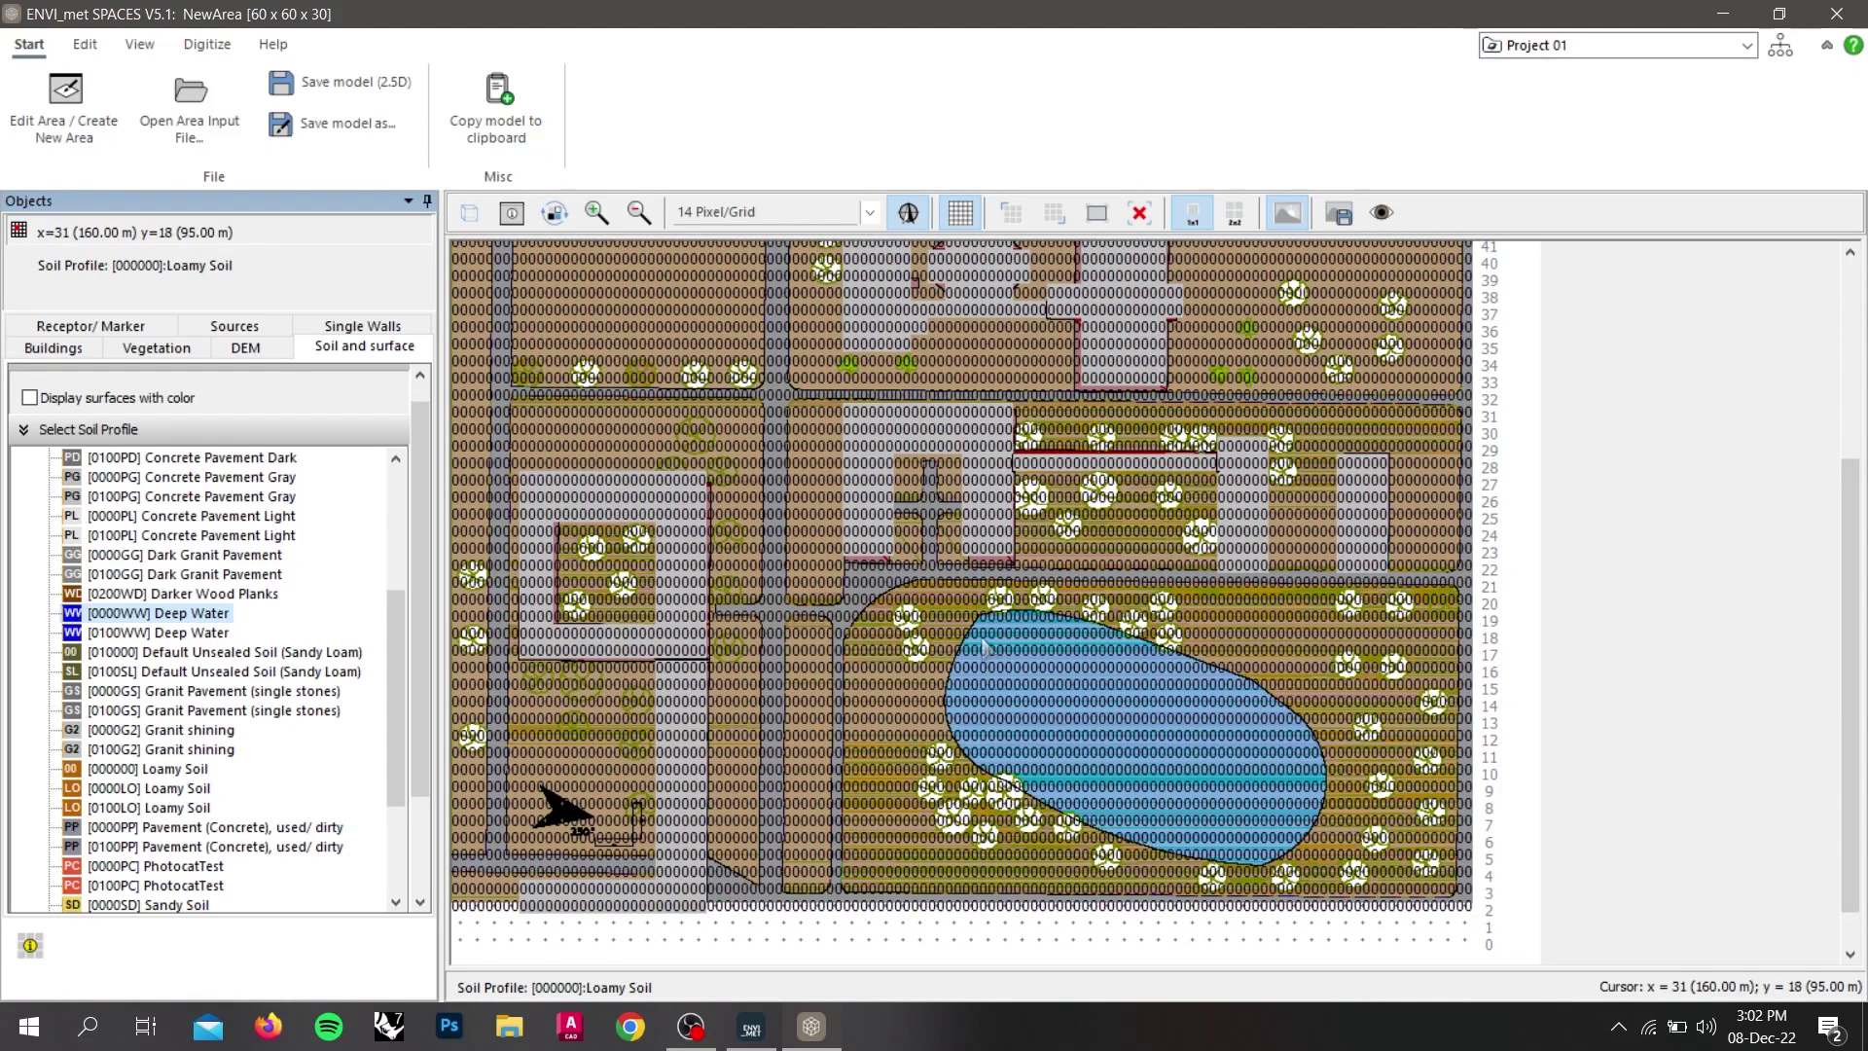
mouse_move(986, 642)
left_mouse_down()
mouse_move(959, 725)
mouse_move(985, 769)
mouse_move(1027, 808)
left_mouse_up()
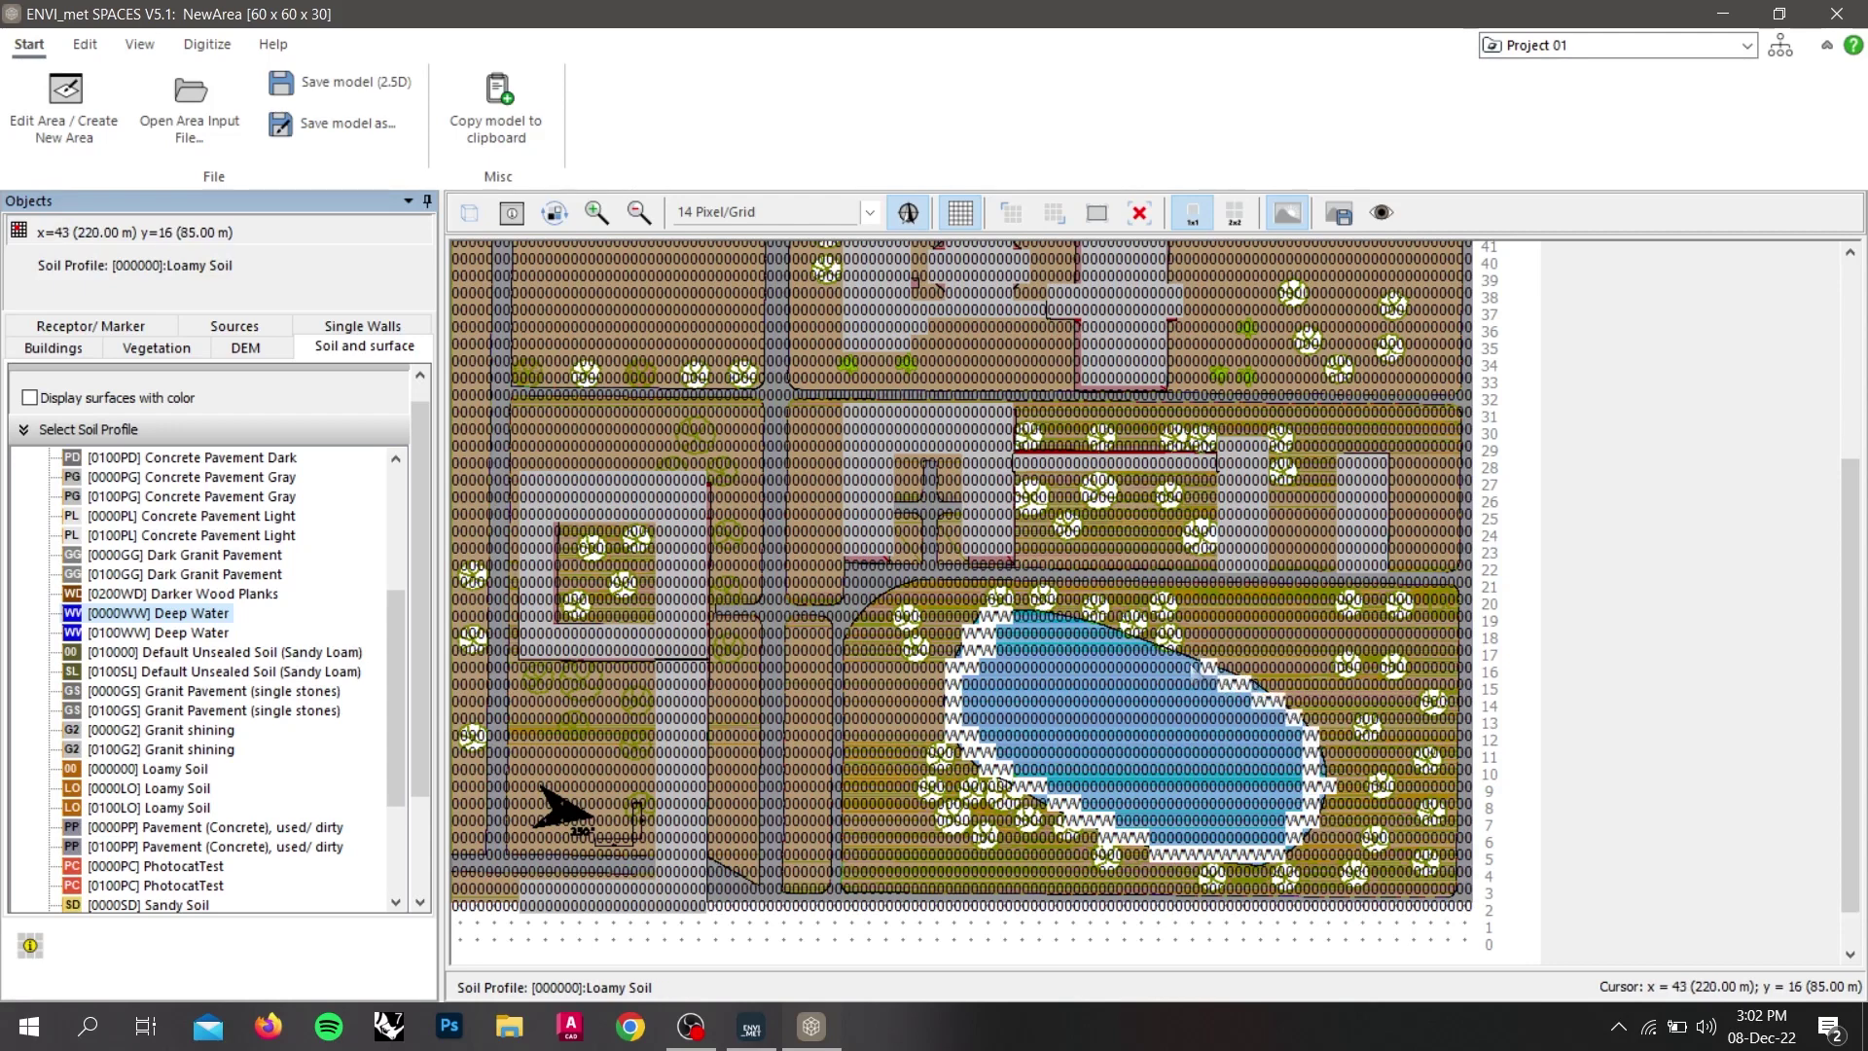
mouse_move(1052, 621)
left_mouse_down()
mouse_move(973, 709)
mouse_move(975, 727)
mouse_move(1031, 796)
mouse_move(1246, 837)
mouse_move(1280, 733)
mouse_move(1119, 650)
mouse_move(1061, 648)
mouse_move(1114, 665)
mouse_move(1017, 699)
mouse_move(1056, 762)
mouse_move(1121, 691)
mouse_move(1083, 720)
mouse_move(1195, 711)
mouse_move(1138, 800)
mouse_move(1254, 815)
mouse_move(1248, 739)
mouse_move(1184, 773)
left_mouse_up()
scroll(973, 681, "up", 1)
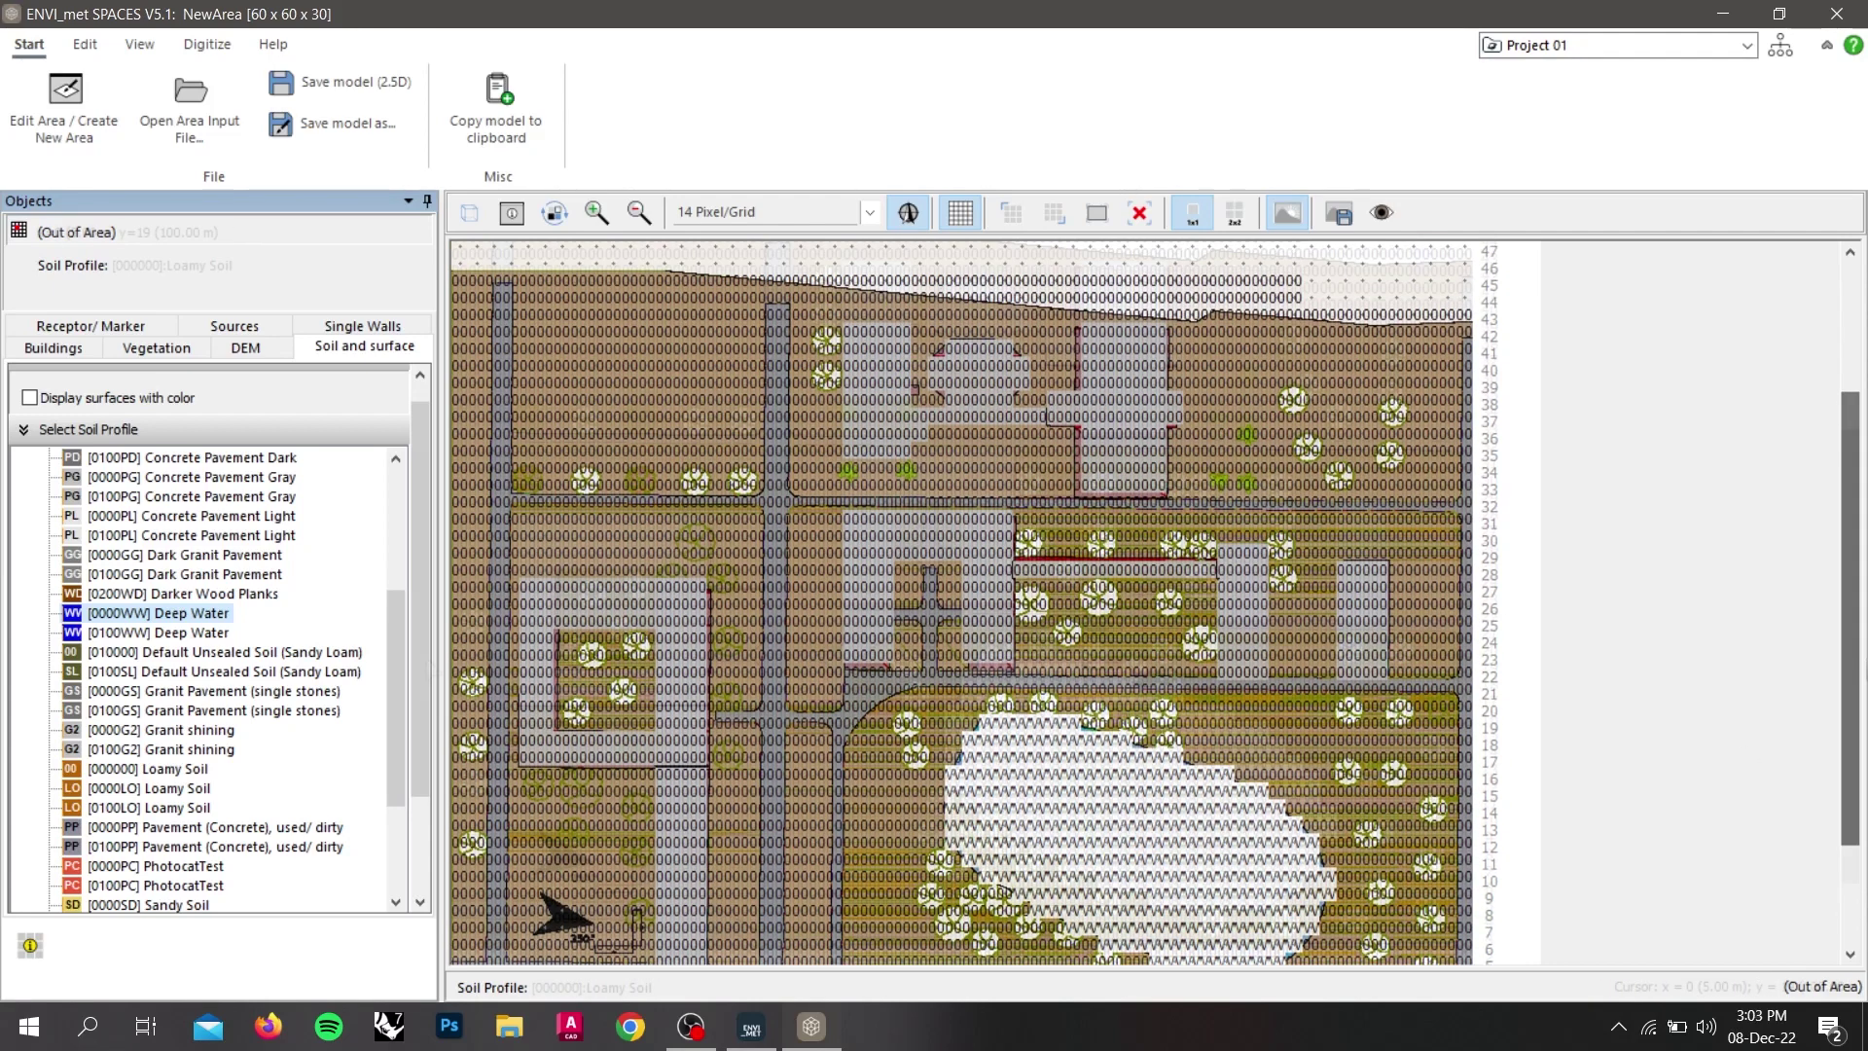
Select [0000ST] Asphalt Road and paint the road down column x=2.
scroll(392, 550, "up", 4)
scroll(392, 549, "up", 1)
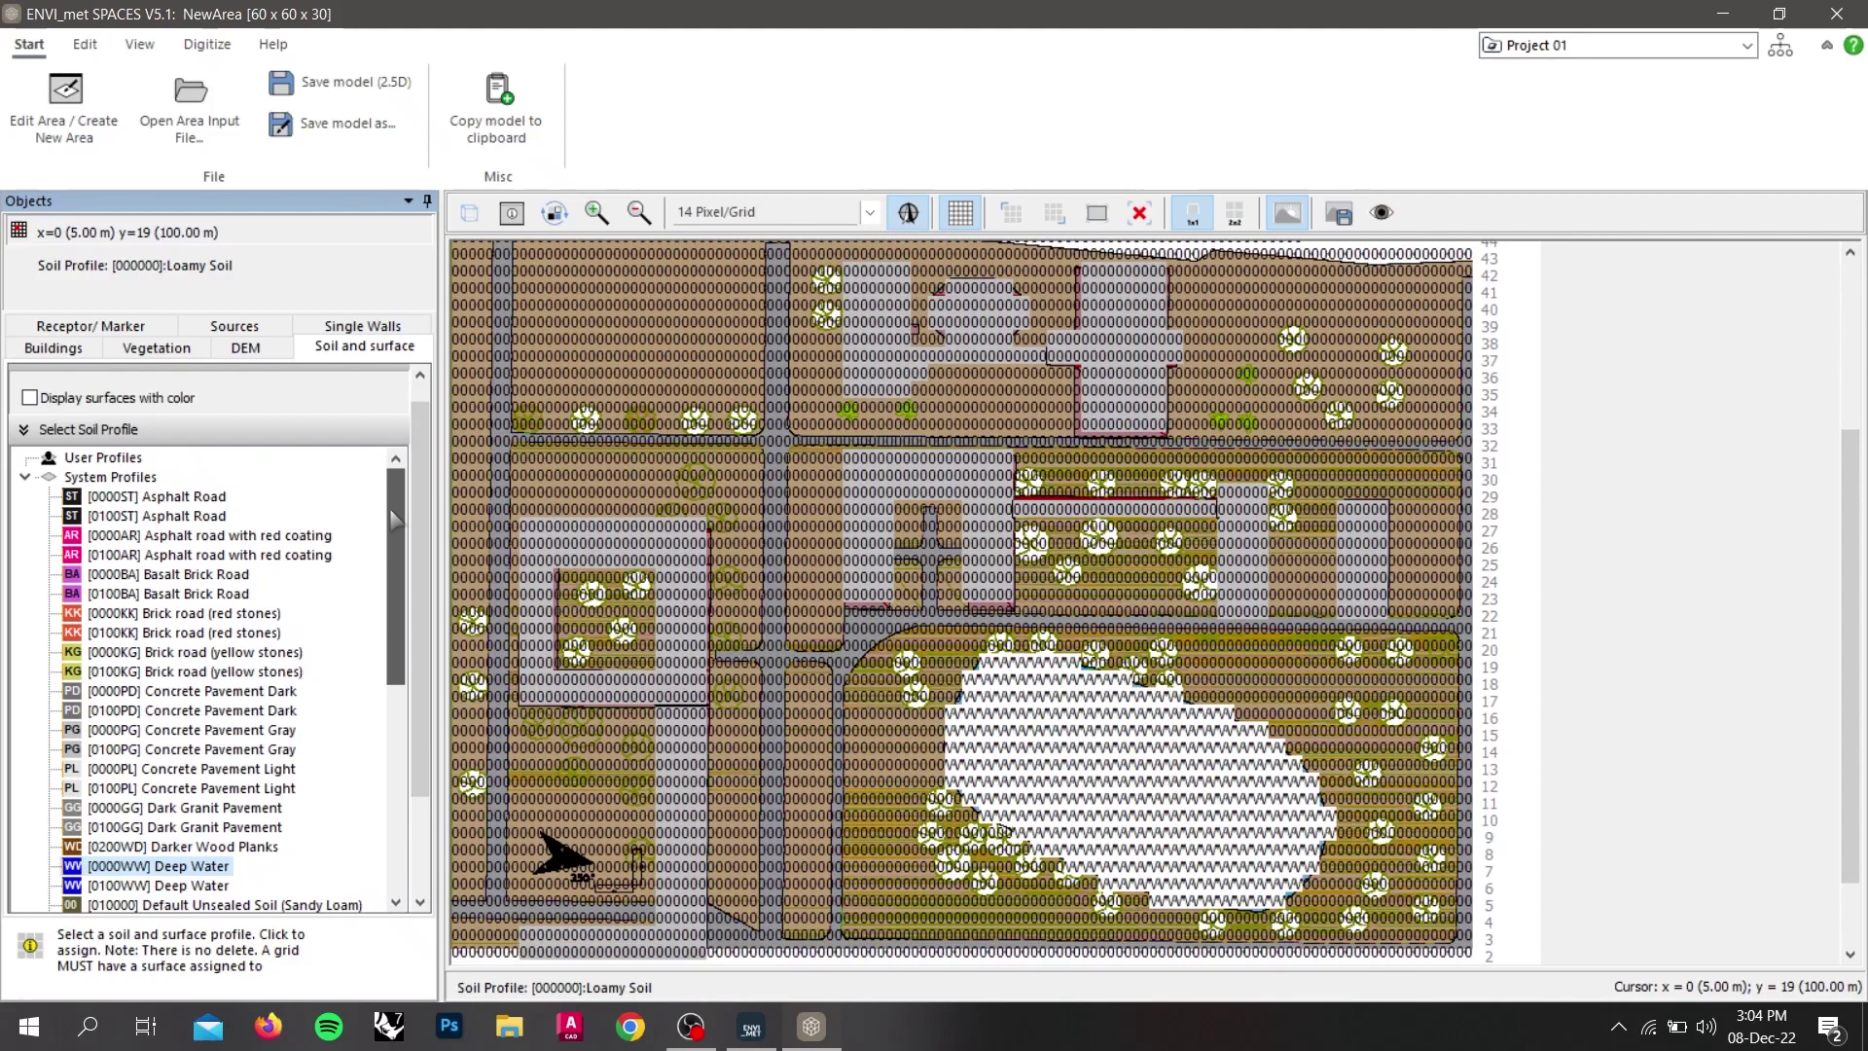
left_click(194, 498)
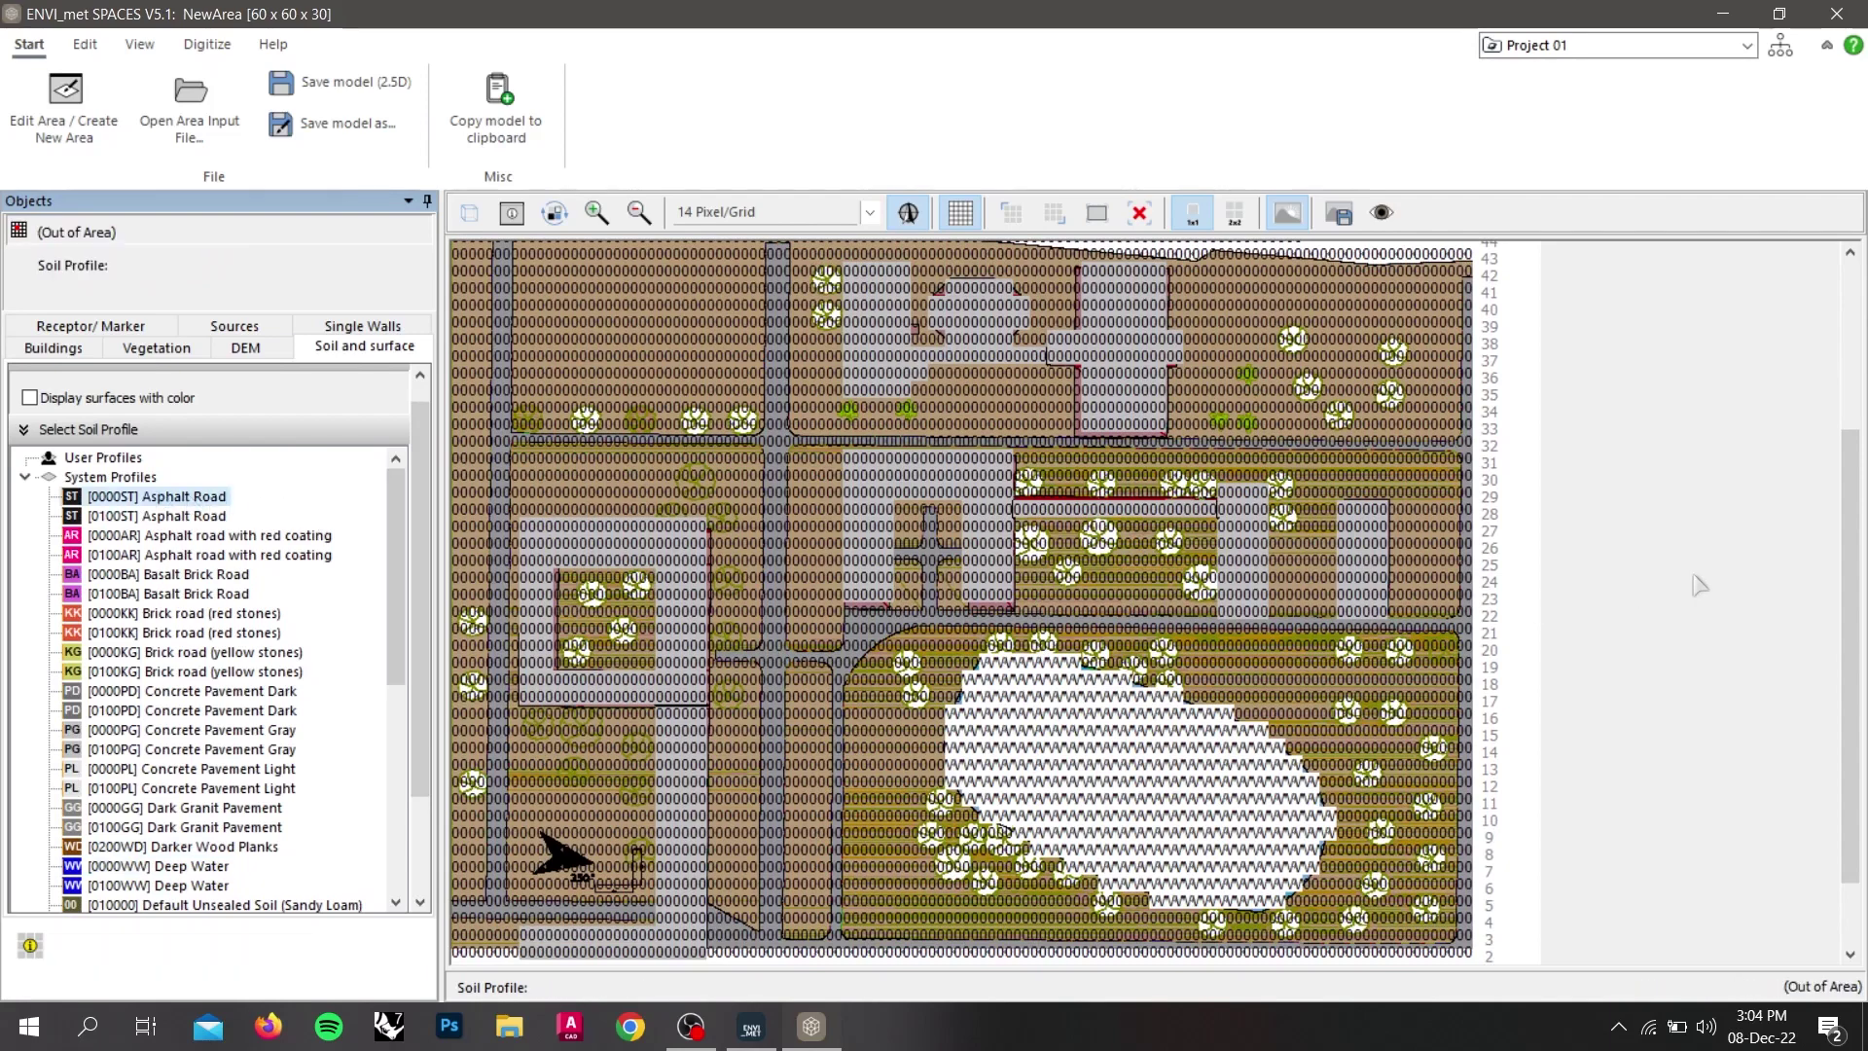
scroll(1551, 399, "up", 2)
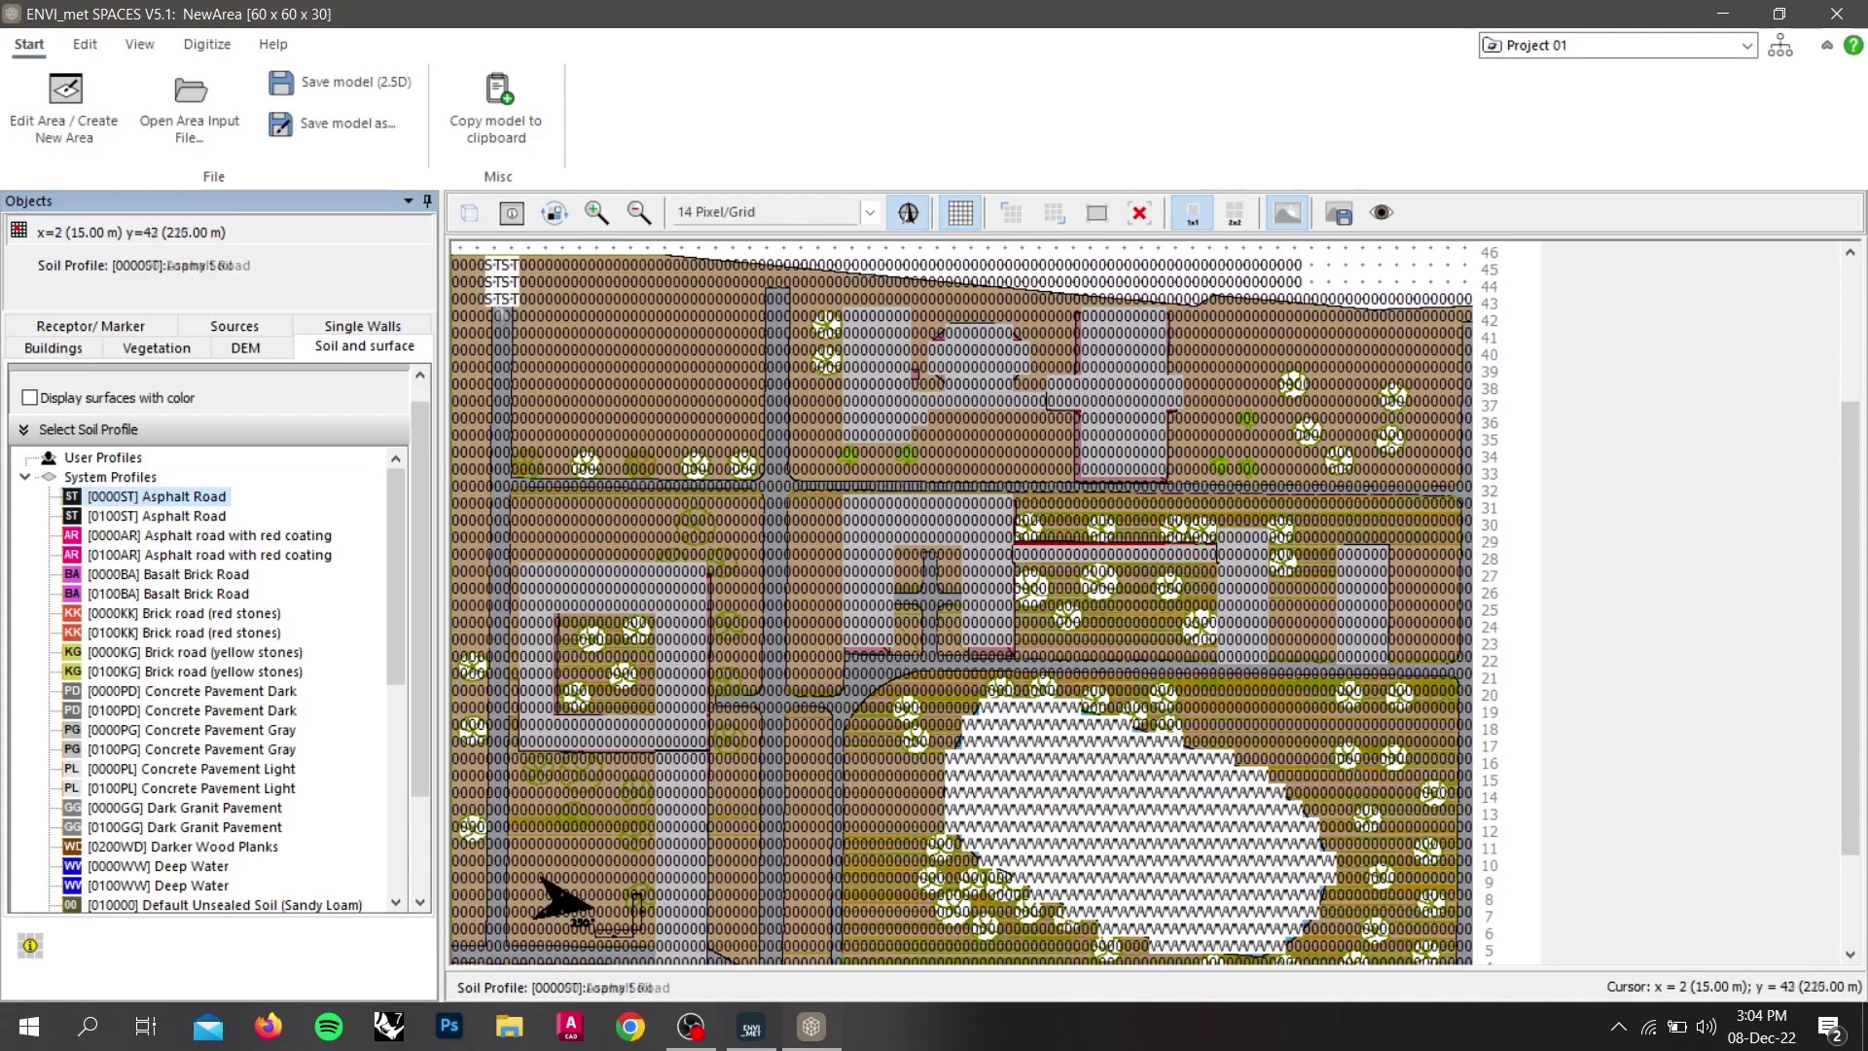
left_click_drag(502, 299, 498, 634)
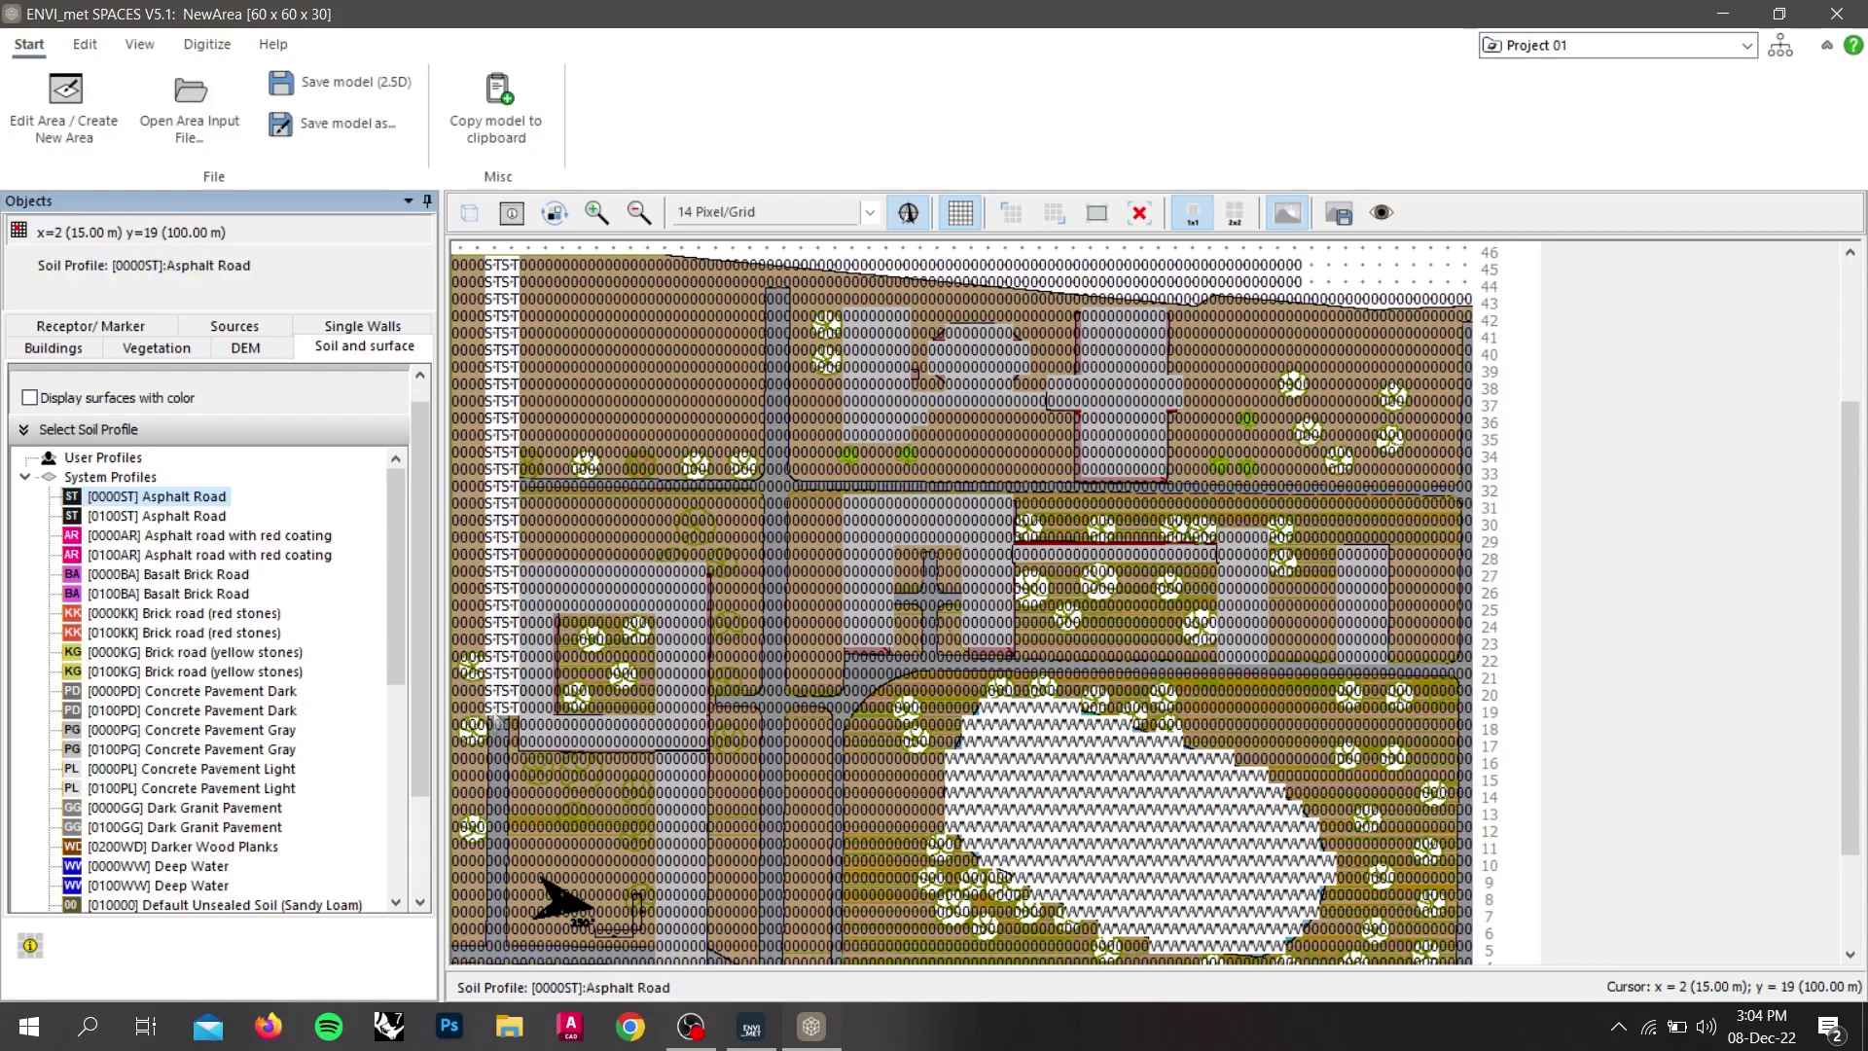
left_click_drag(501, 804, 490, 927)
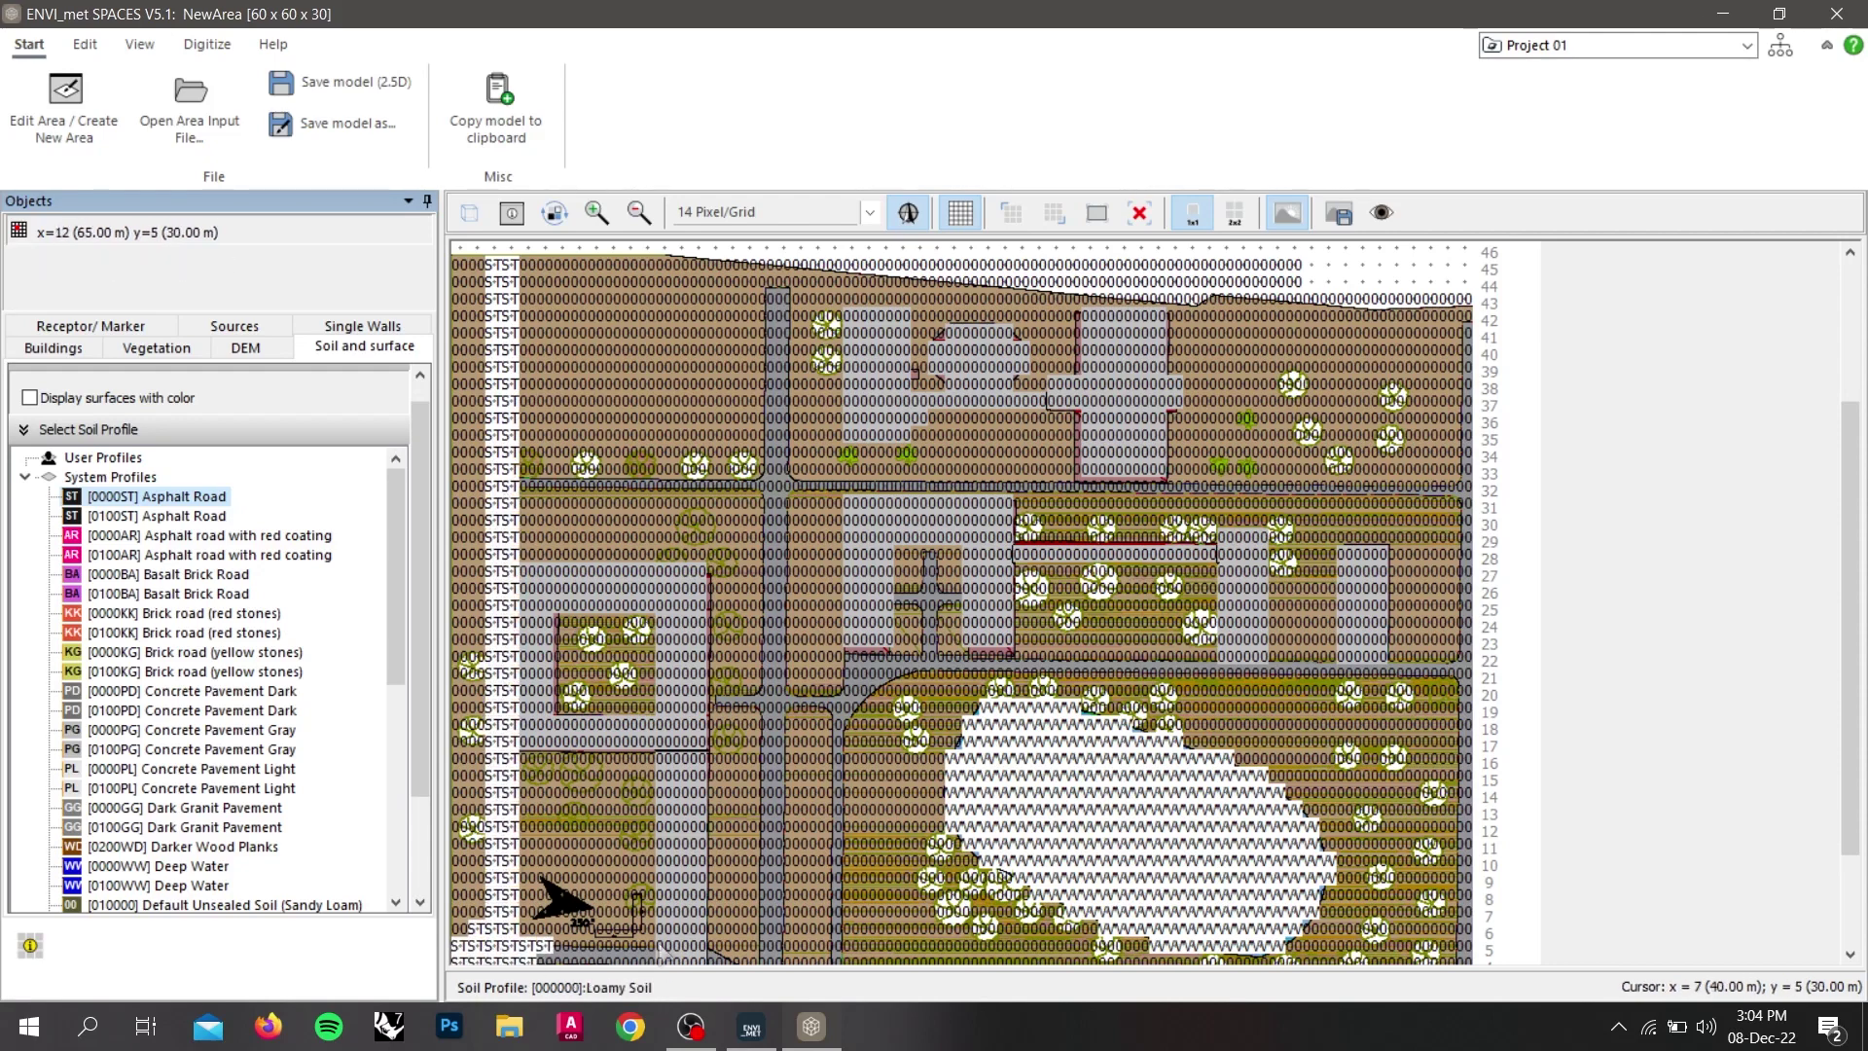
Paint asphalt along the bottom road rows, column x=18, row 32 and the right-edge road.
scroll(489, 876, "down", 3)
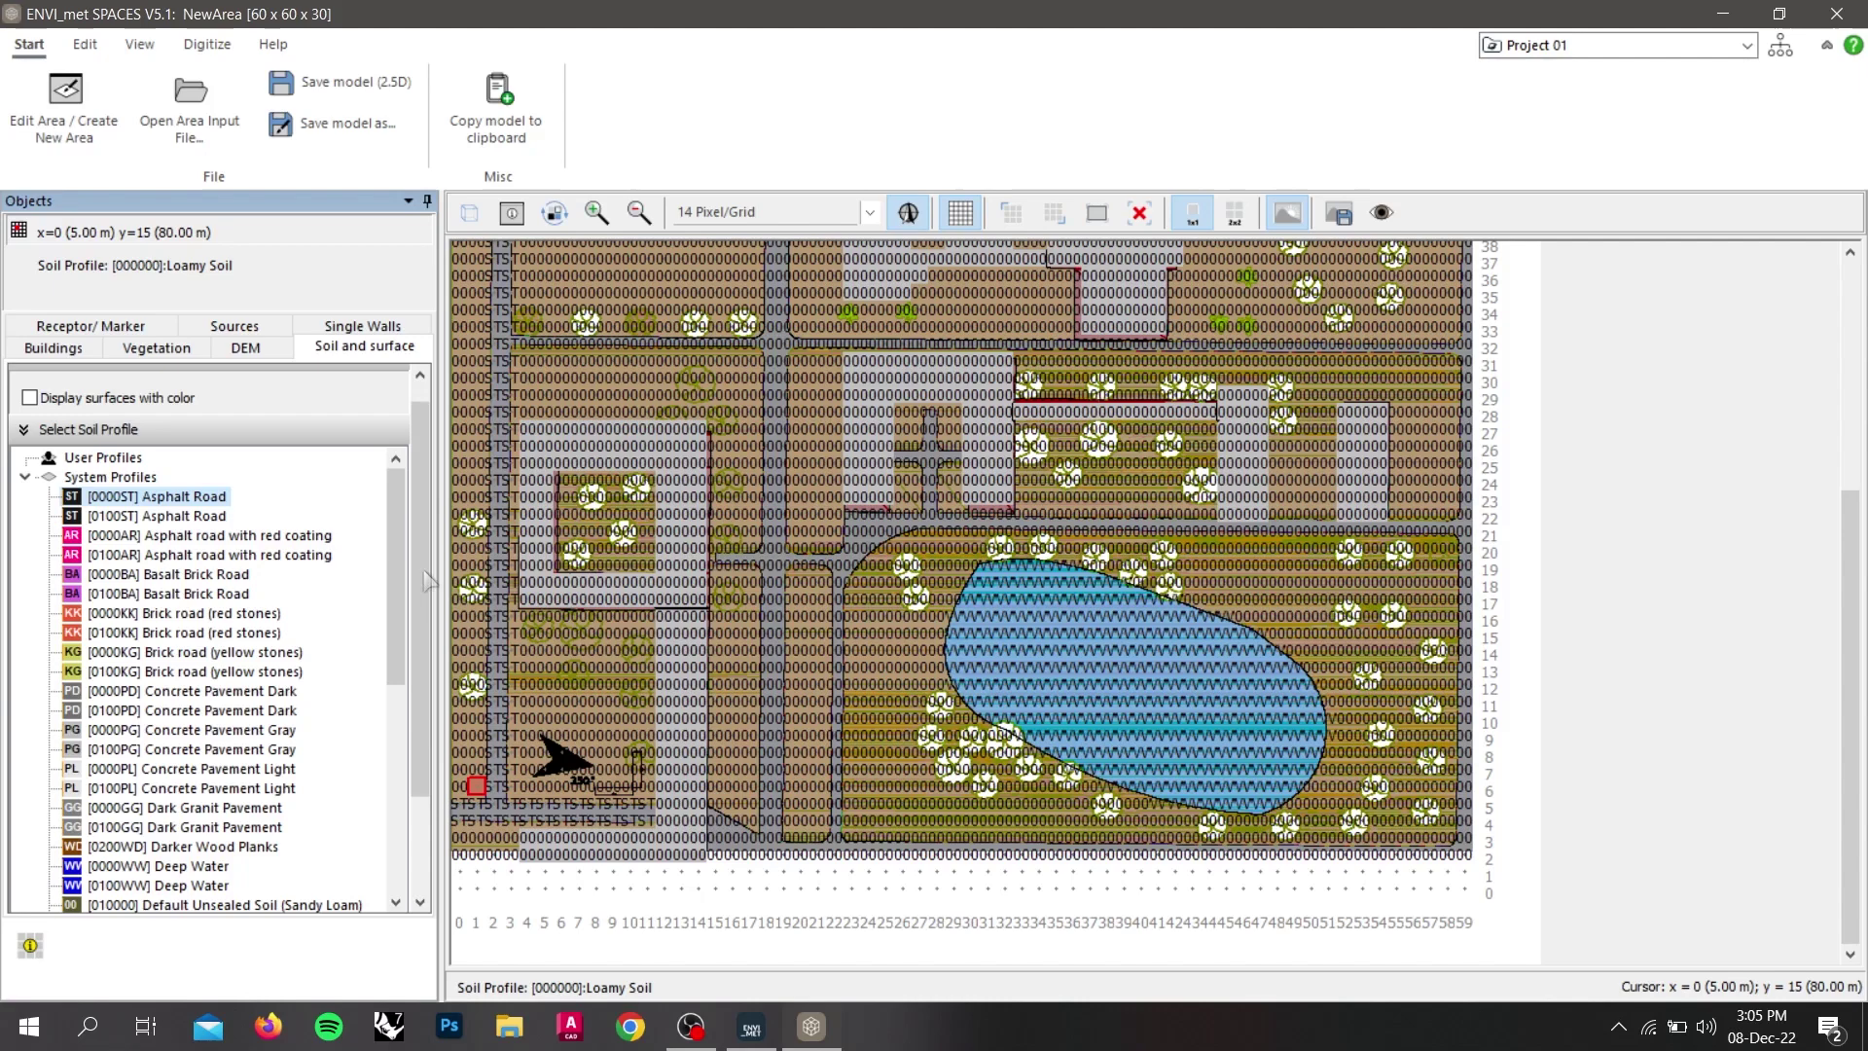
left_click_drag(715, 827, 825, 862)
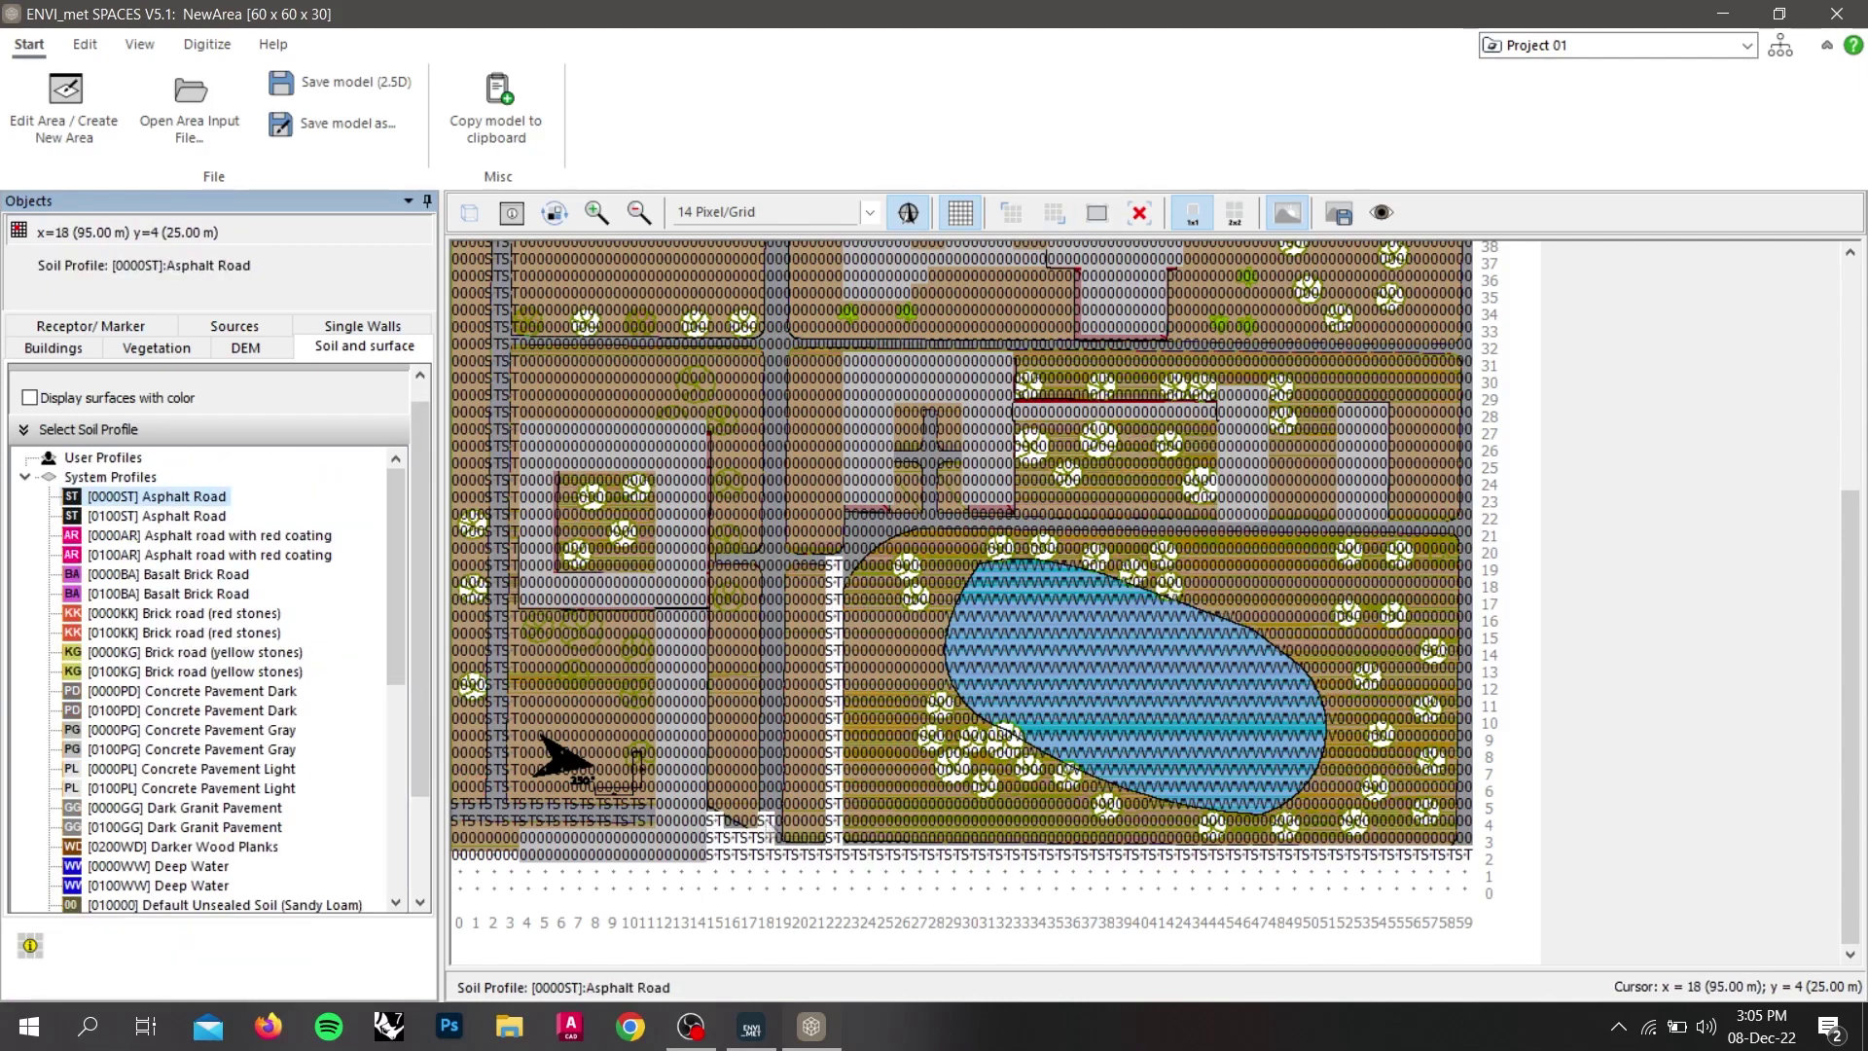
left_click_drag(773, 829, 771, 569)
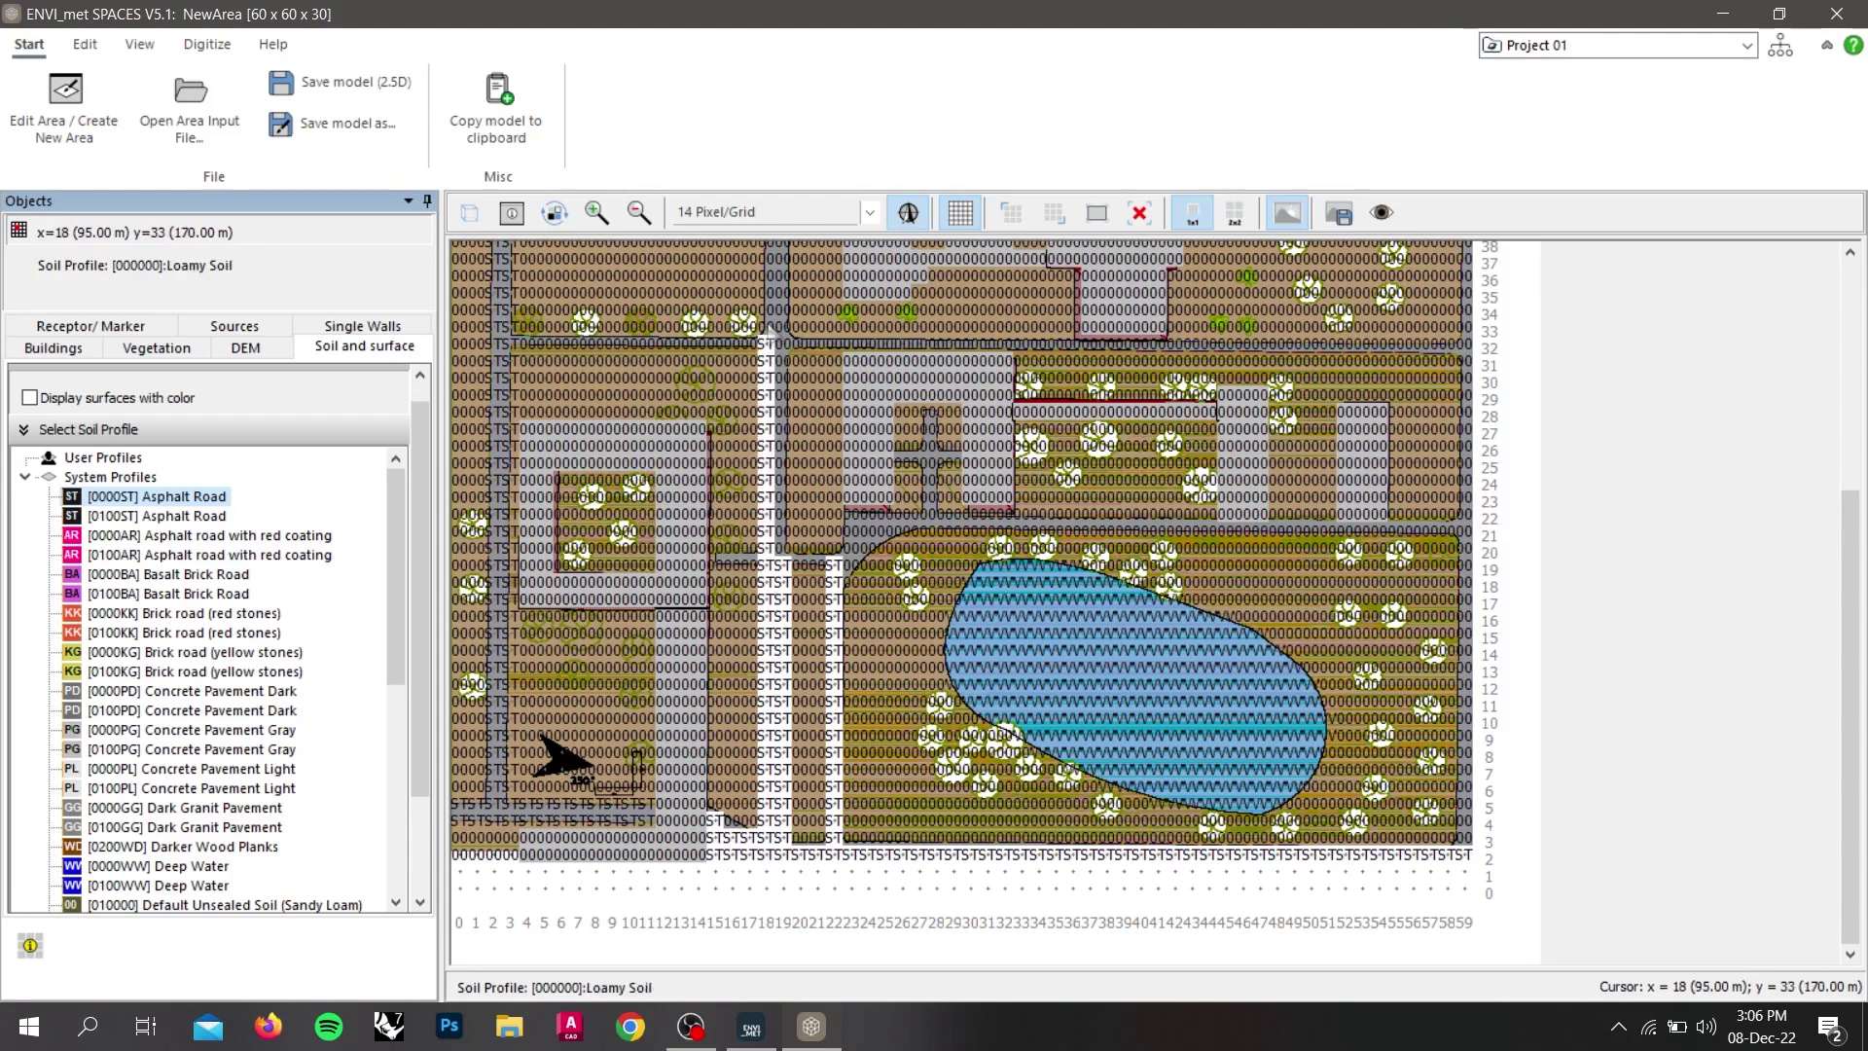
scroll(766, 332, "up", 4)
left_click_drag(766, 332, 782, 495)
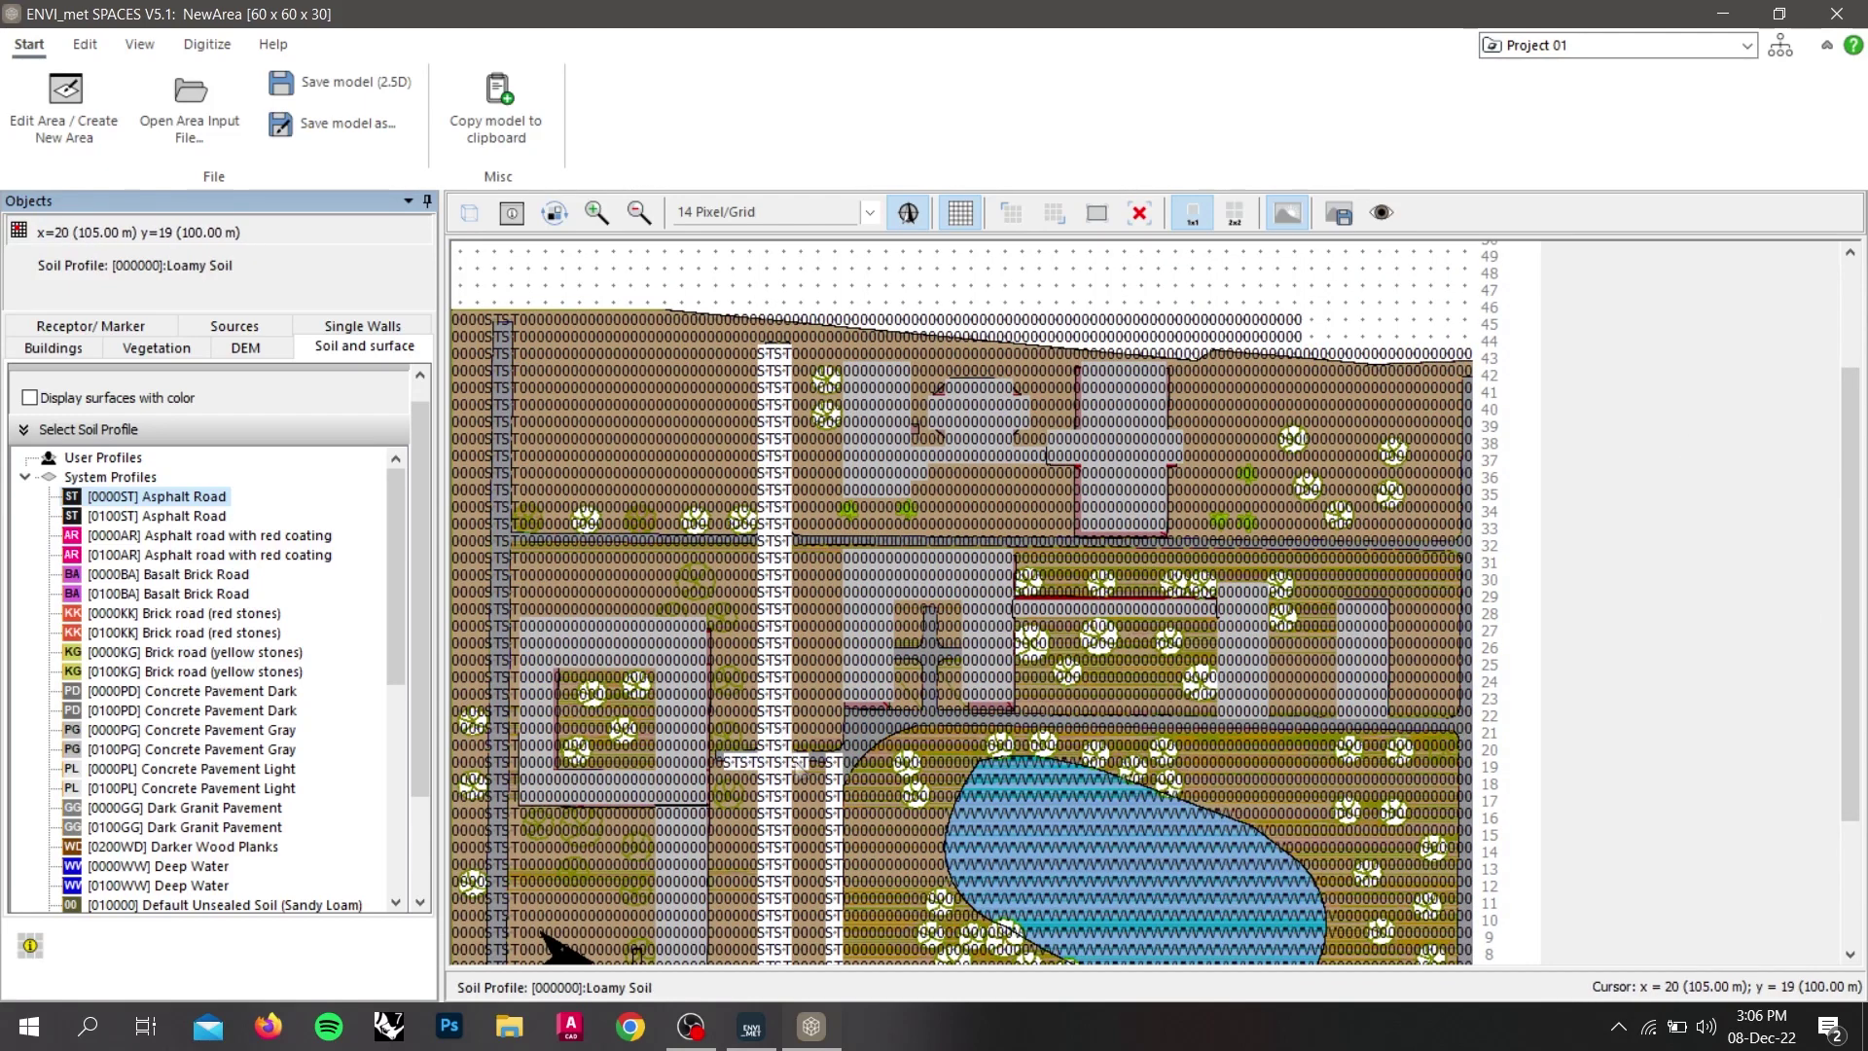
left_click_drag(504, 541, 1119, 541)
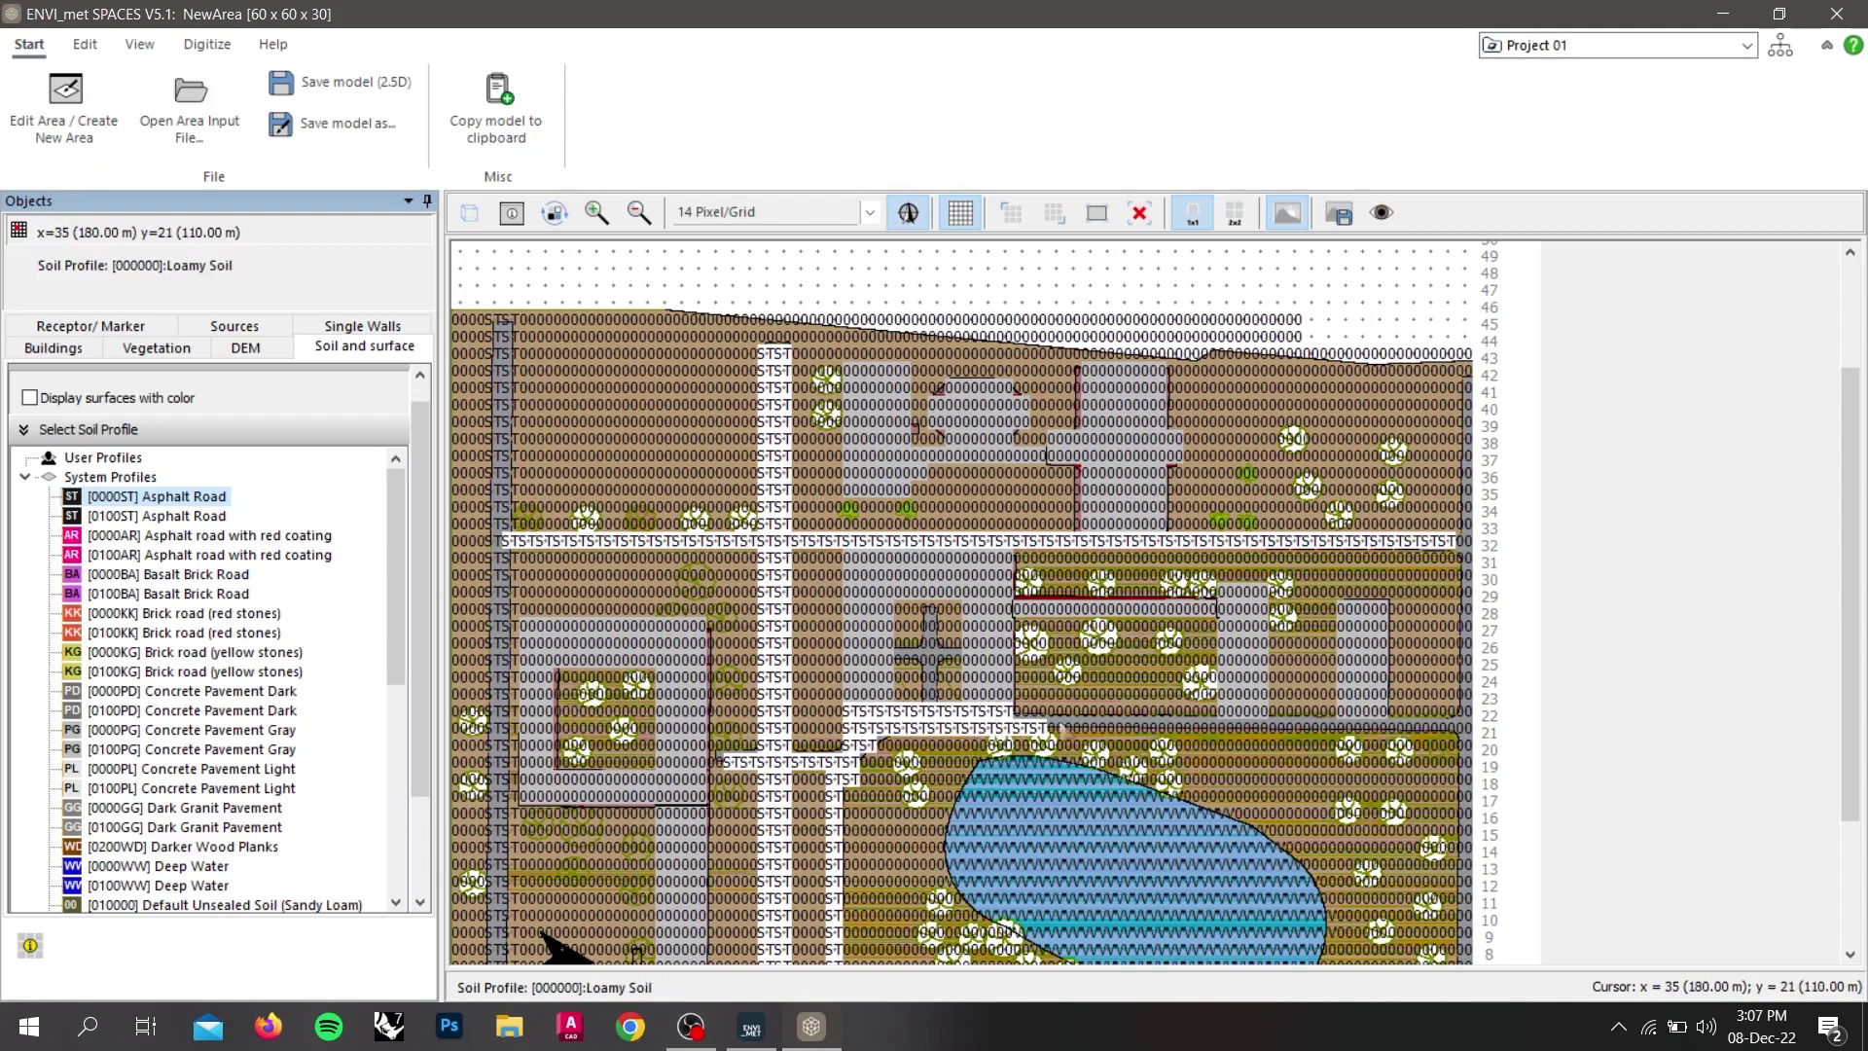
mouse_move(1471, 725)
left_mouse_down()
mouse_move(1467, 414)
mouse_move(1469, 958)
mouse_move(1498, 959)
left_mouse_up()
Turn on 'Display surfaces with color' to show soils in their database colours.
scroll(1859, 667, "down", 2)
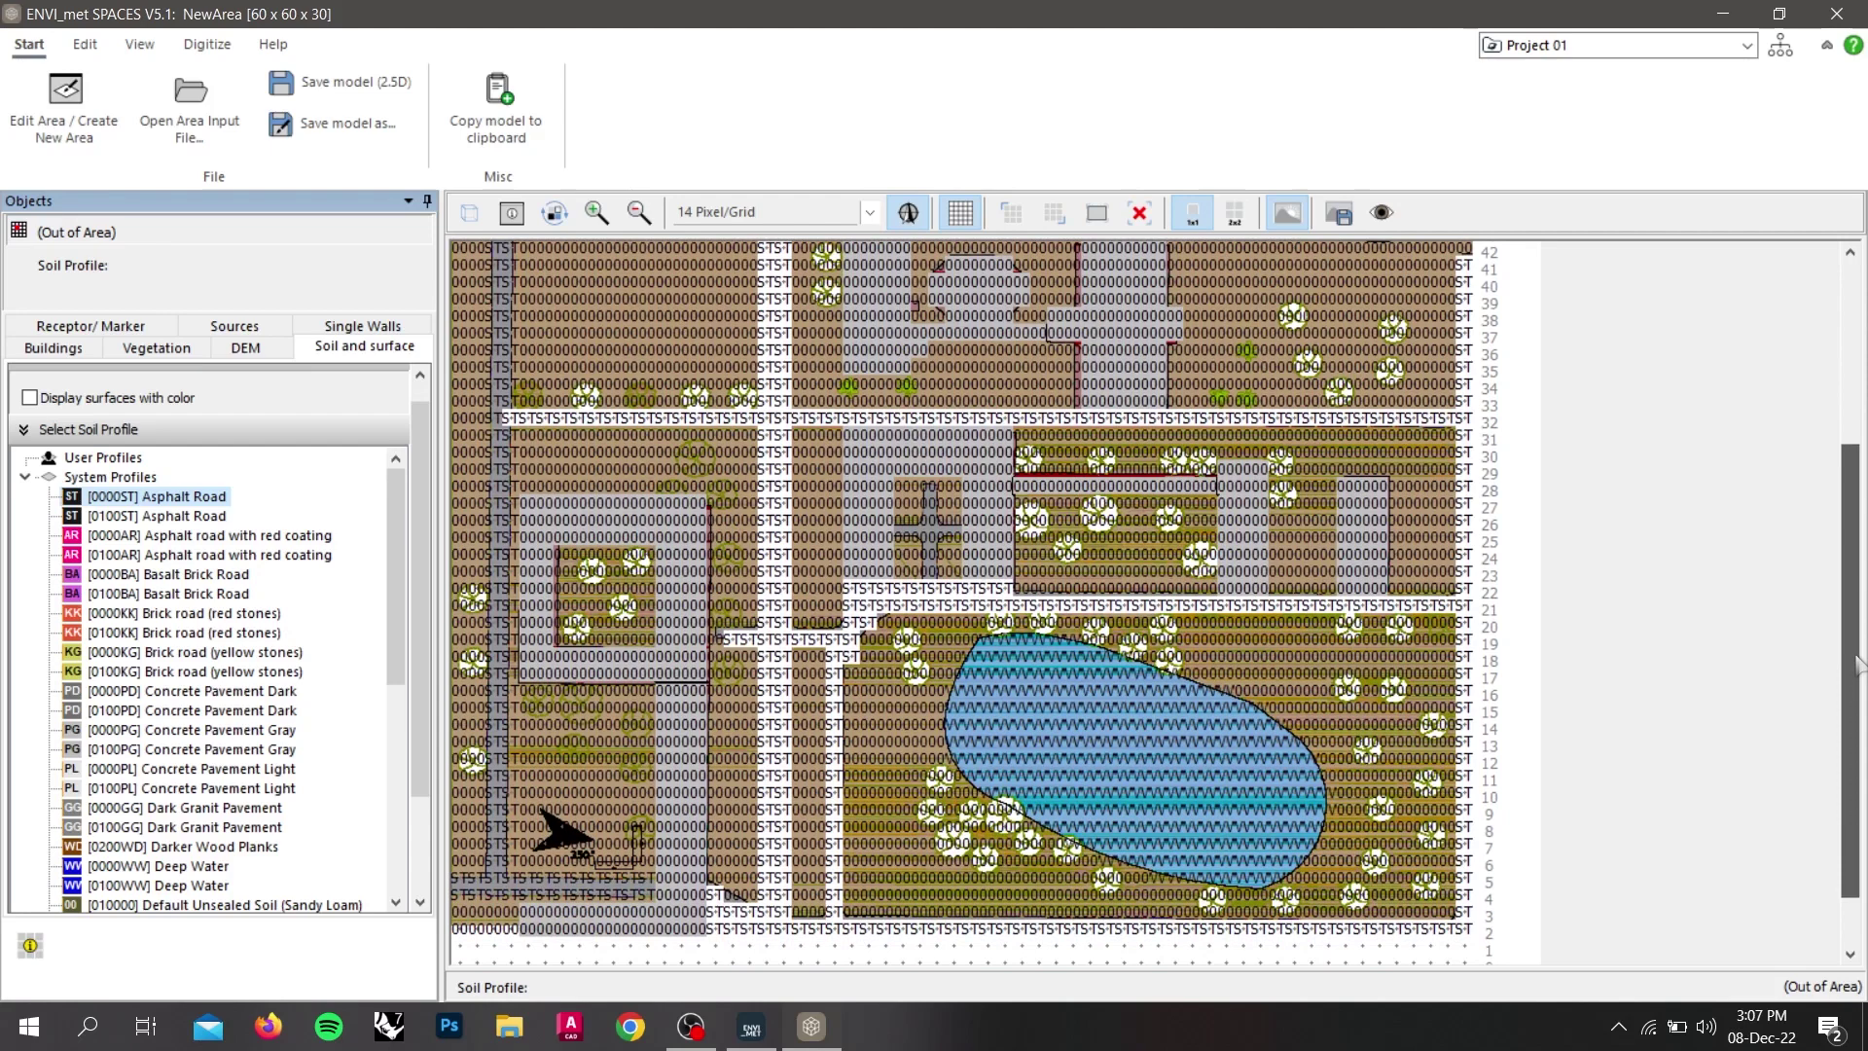
scroll(1859, 667, "down", 1)
left_click(44, 399)
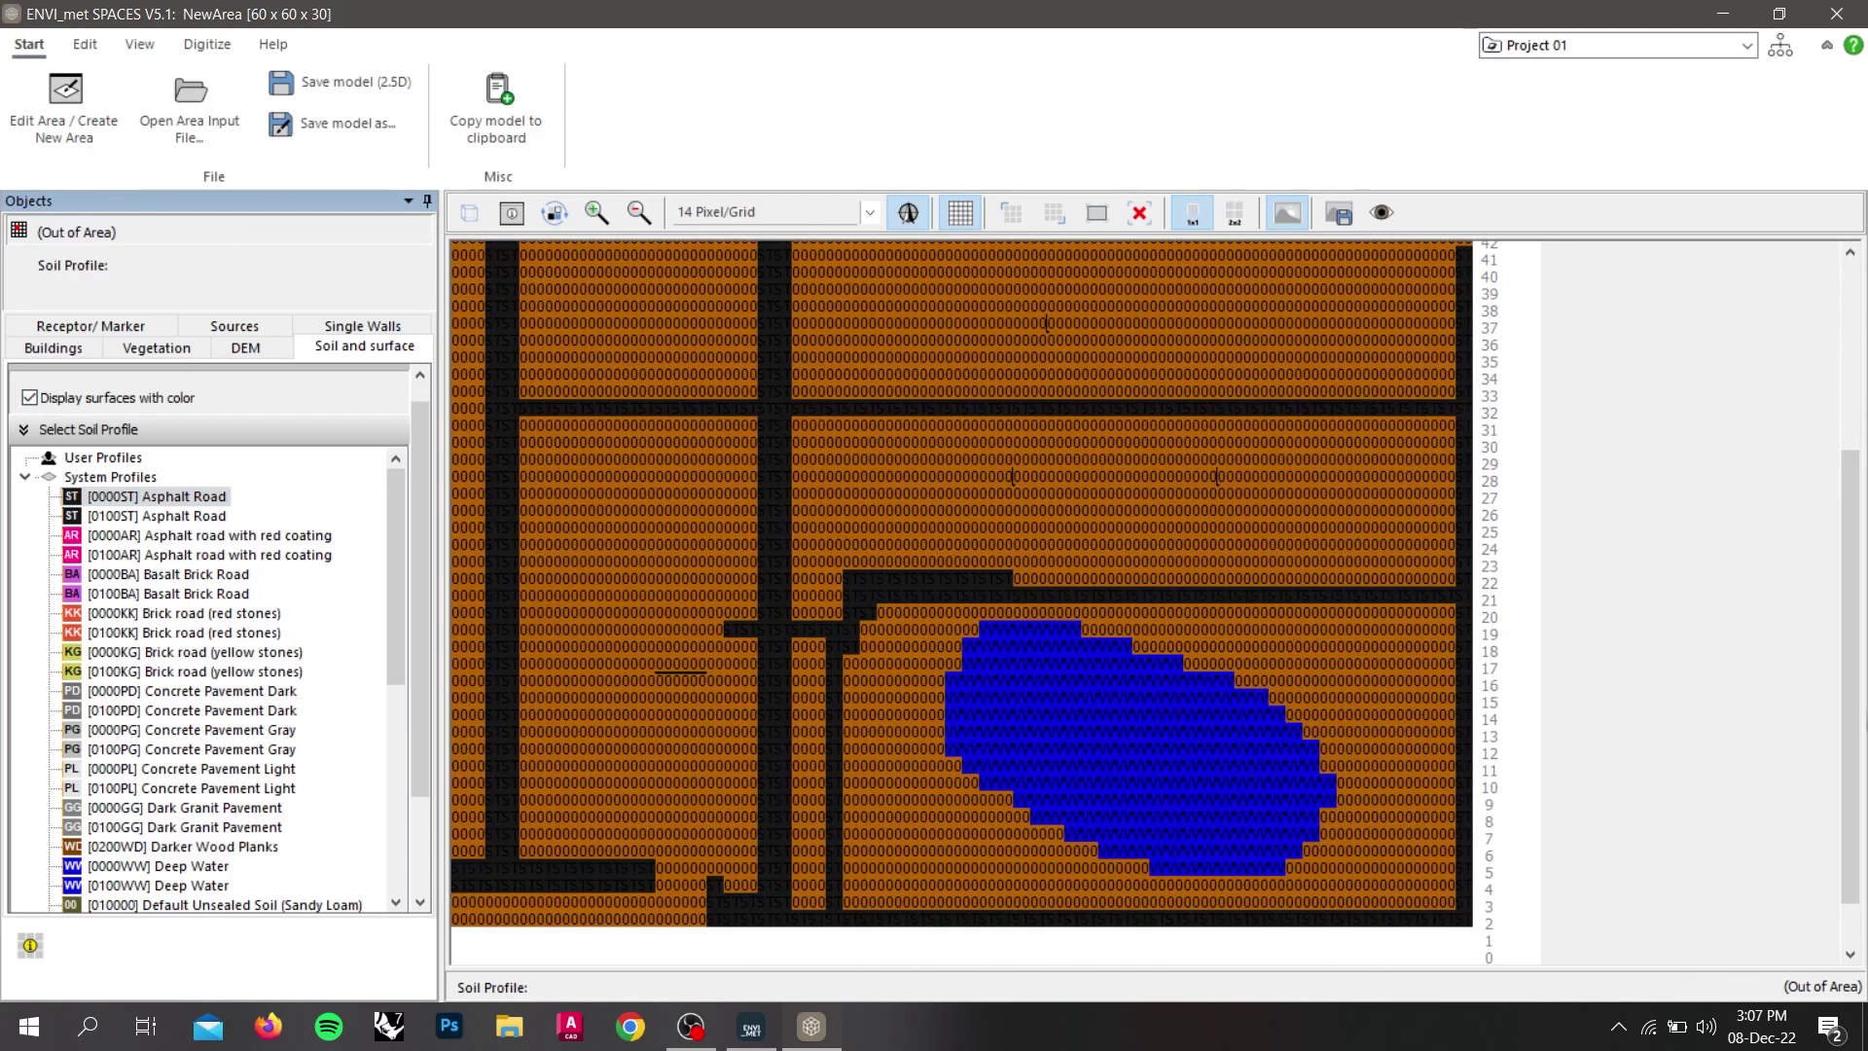
scroll(1858, 667, "up", 3)
scroll(1859, 667, "down", 1)
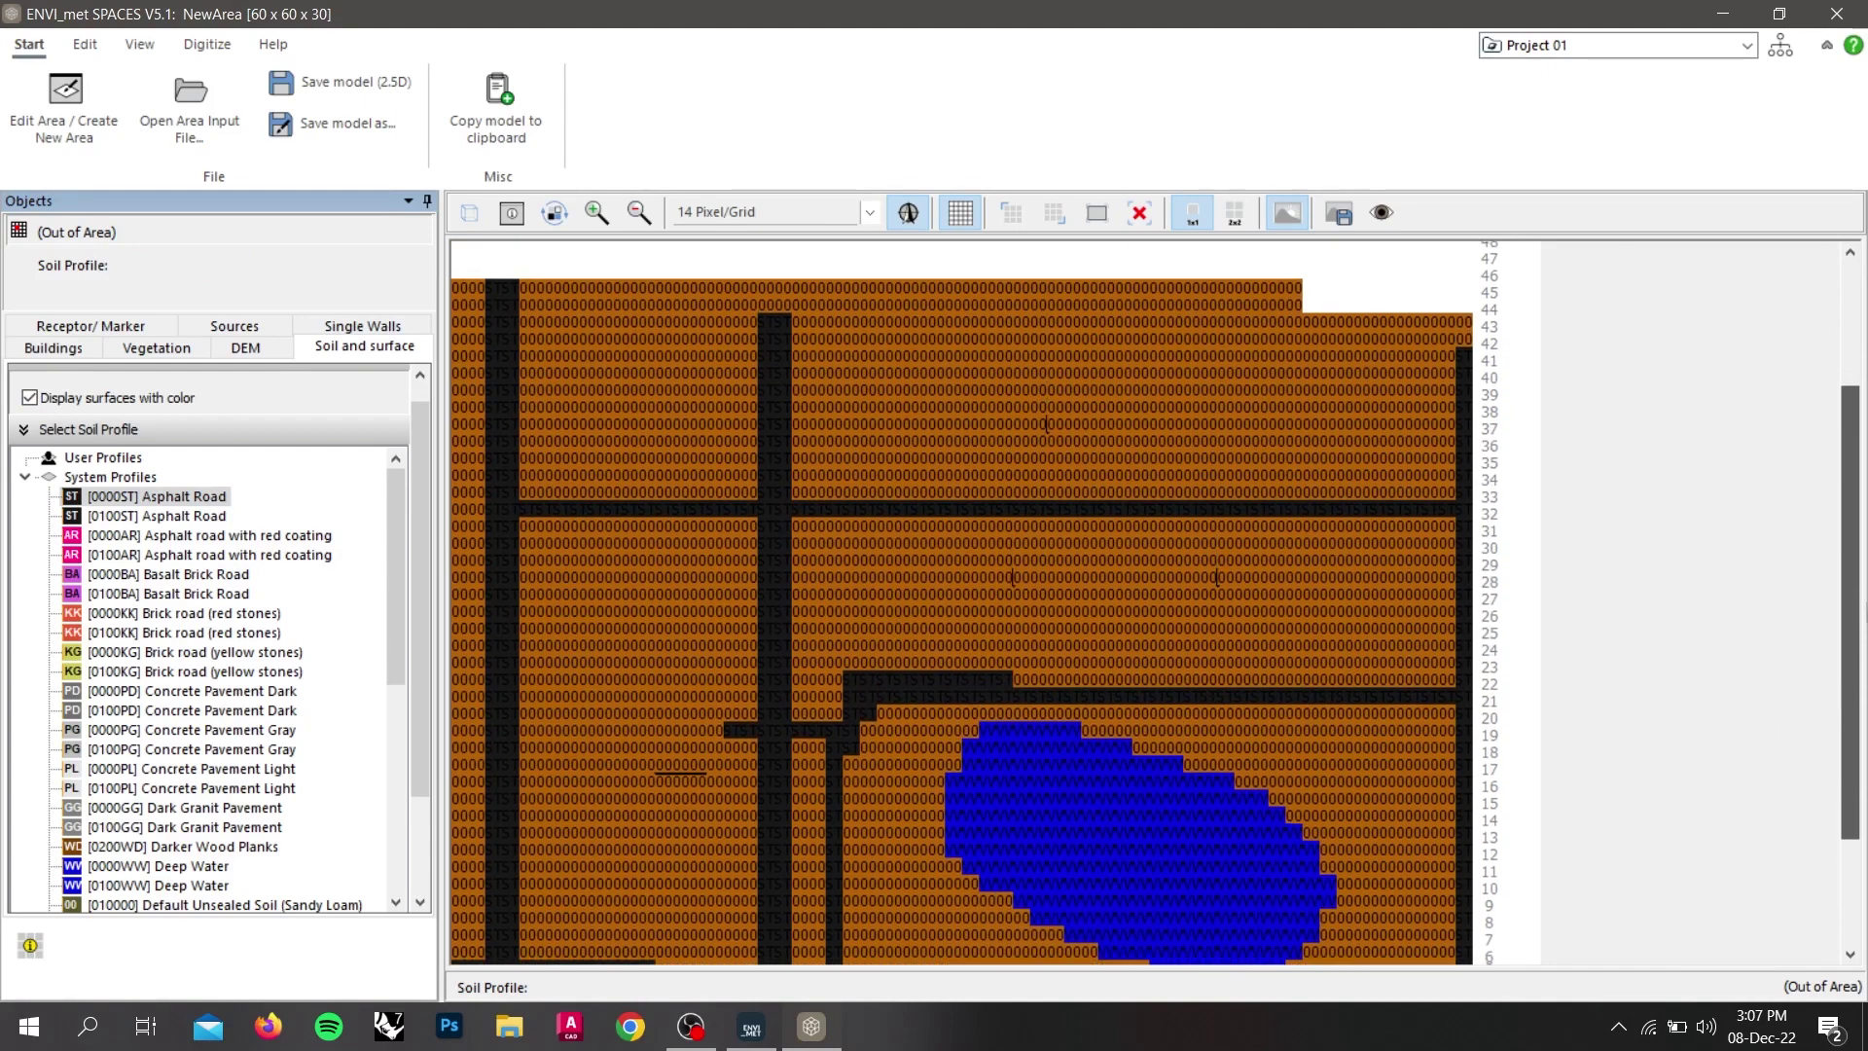
scroll(1858, 666, "up", 2)
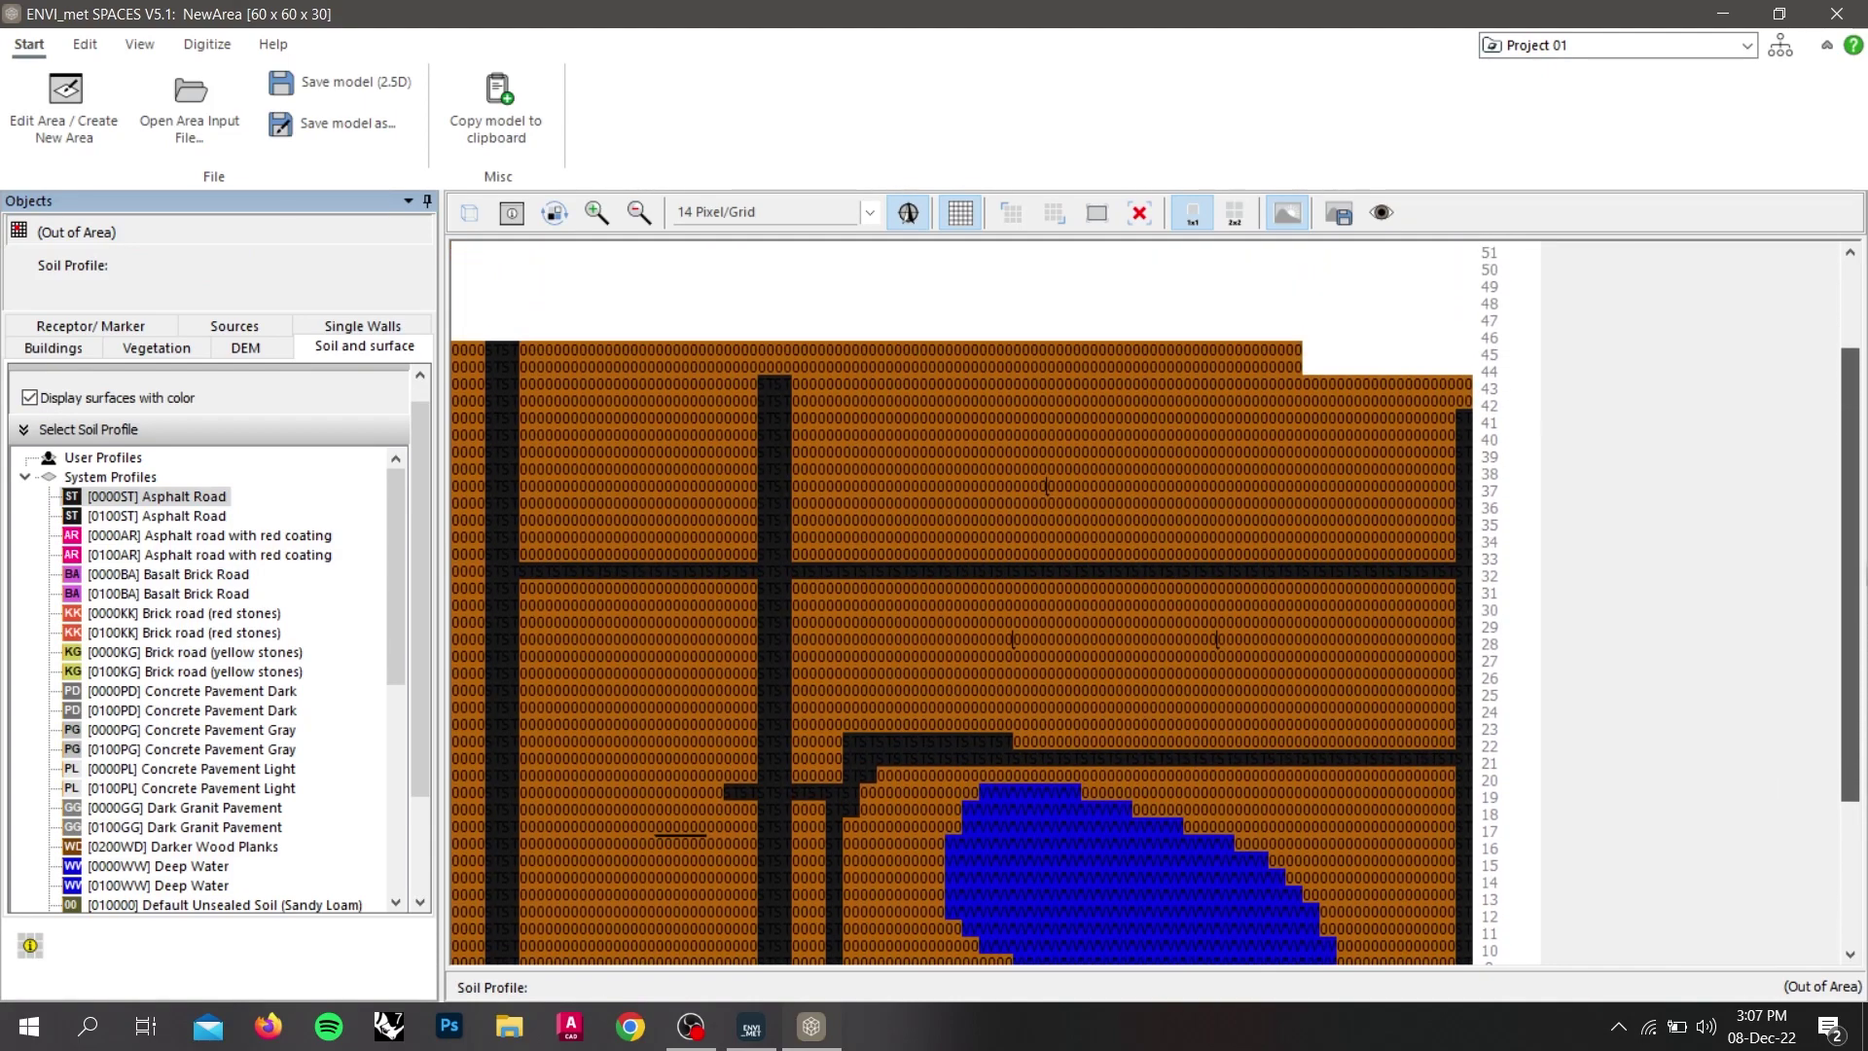
scroll(1864, 592, "down", 1)
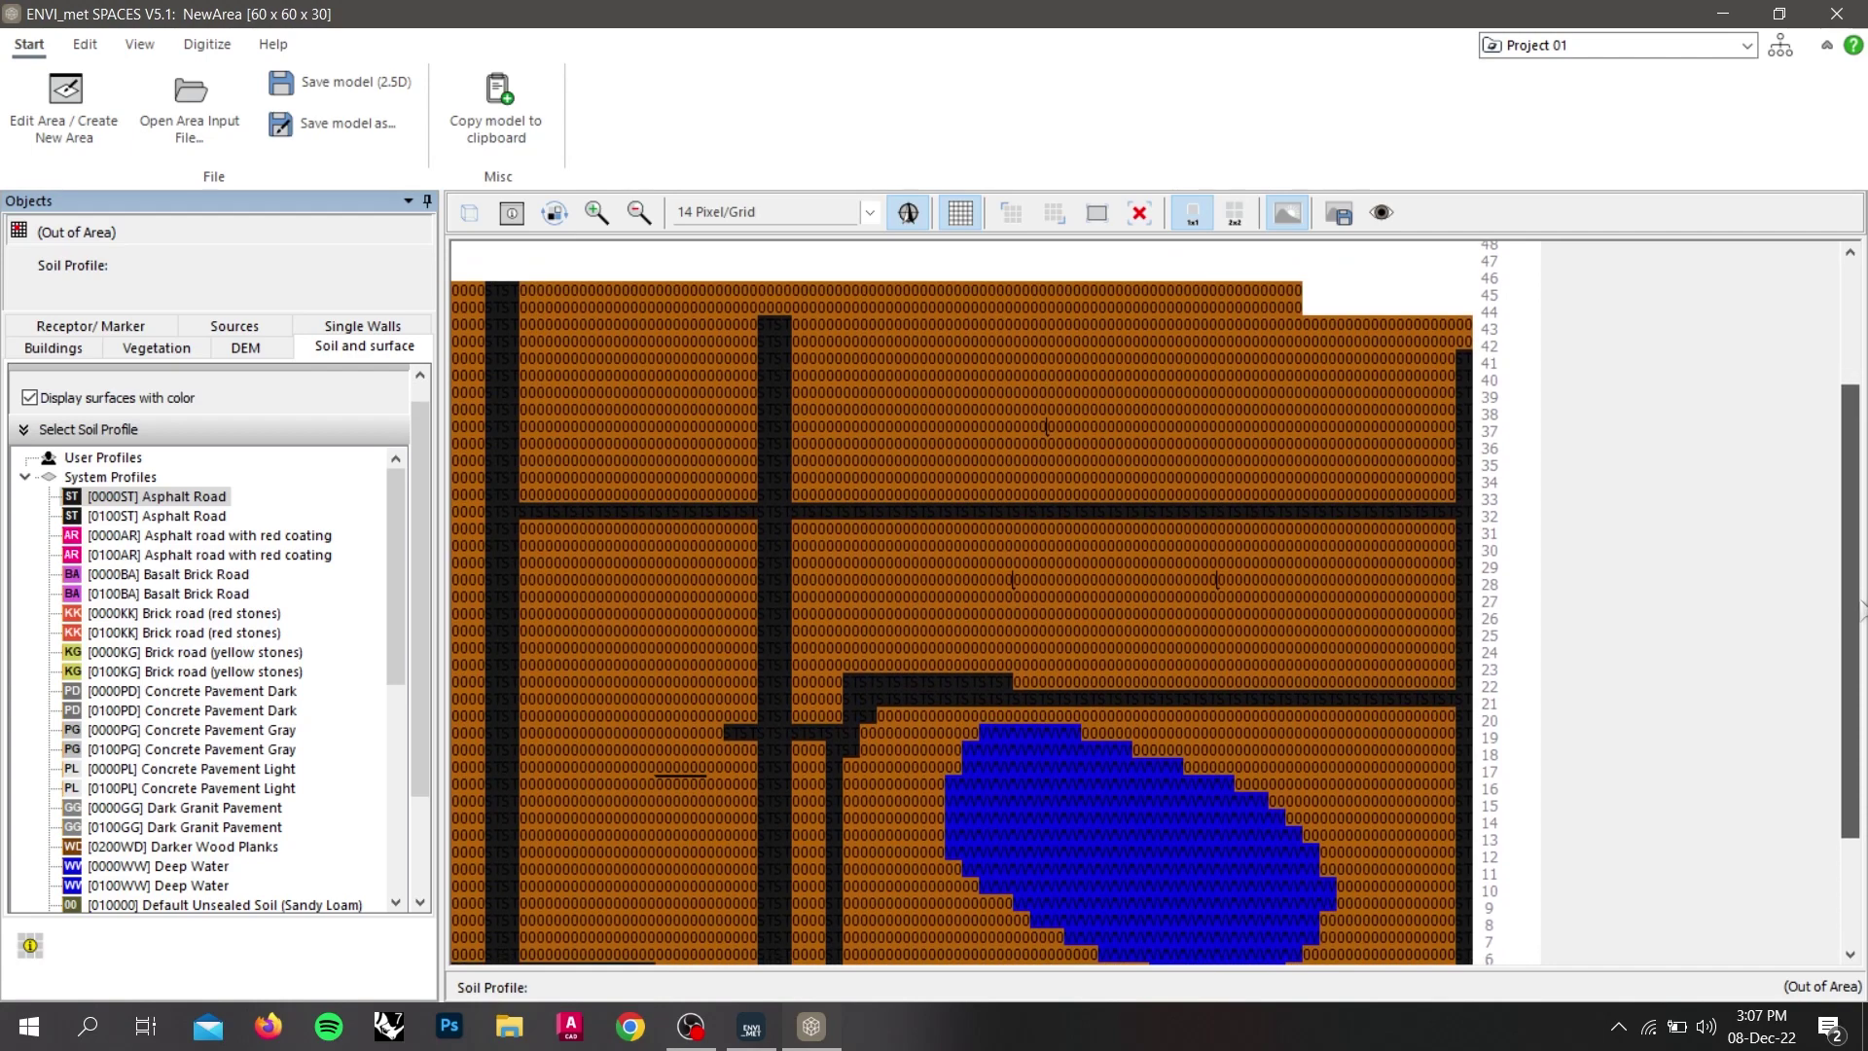
Open Vegetation and expand System 3D Plants down to the American Sweet Gum varieties.
left_click(179, 352)
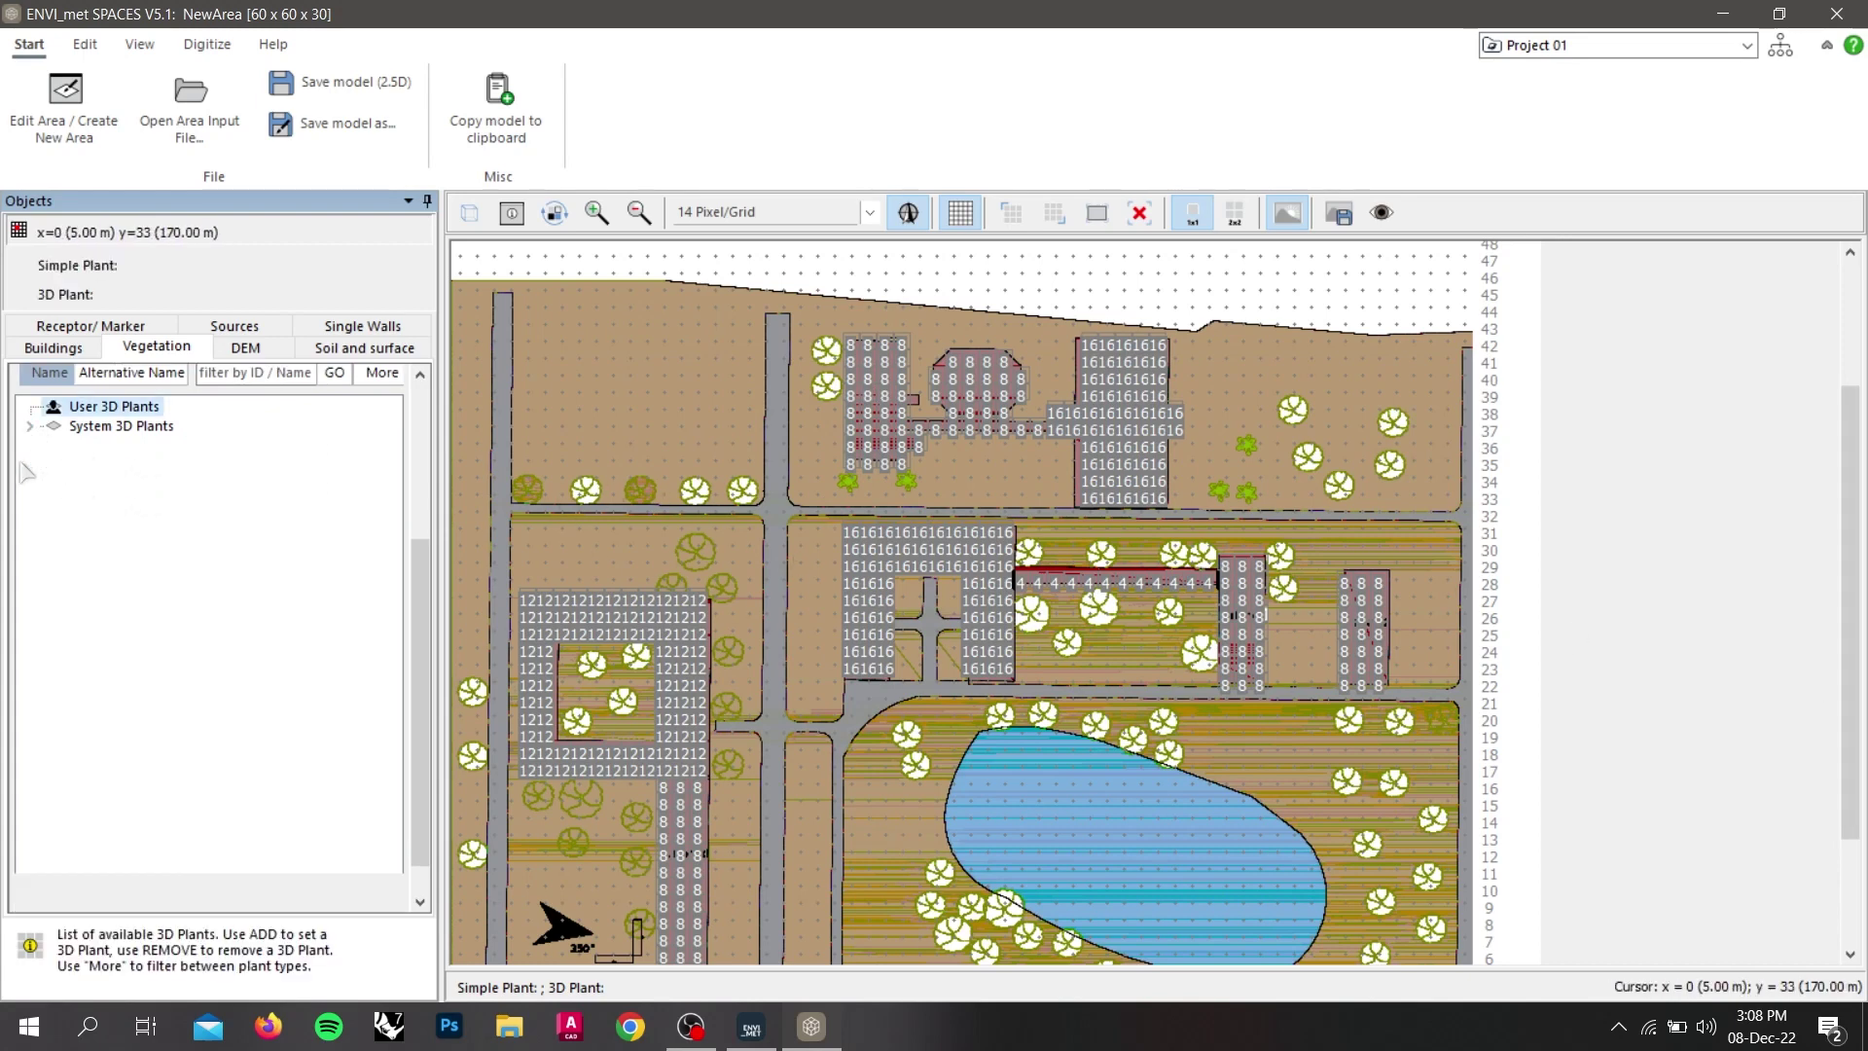
left_click(28, 465)
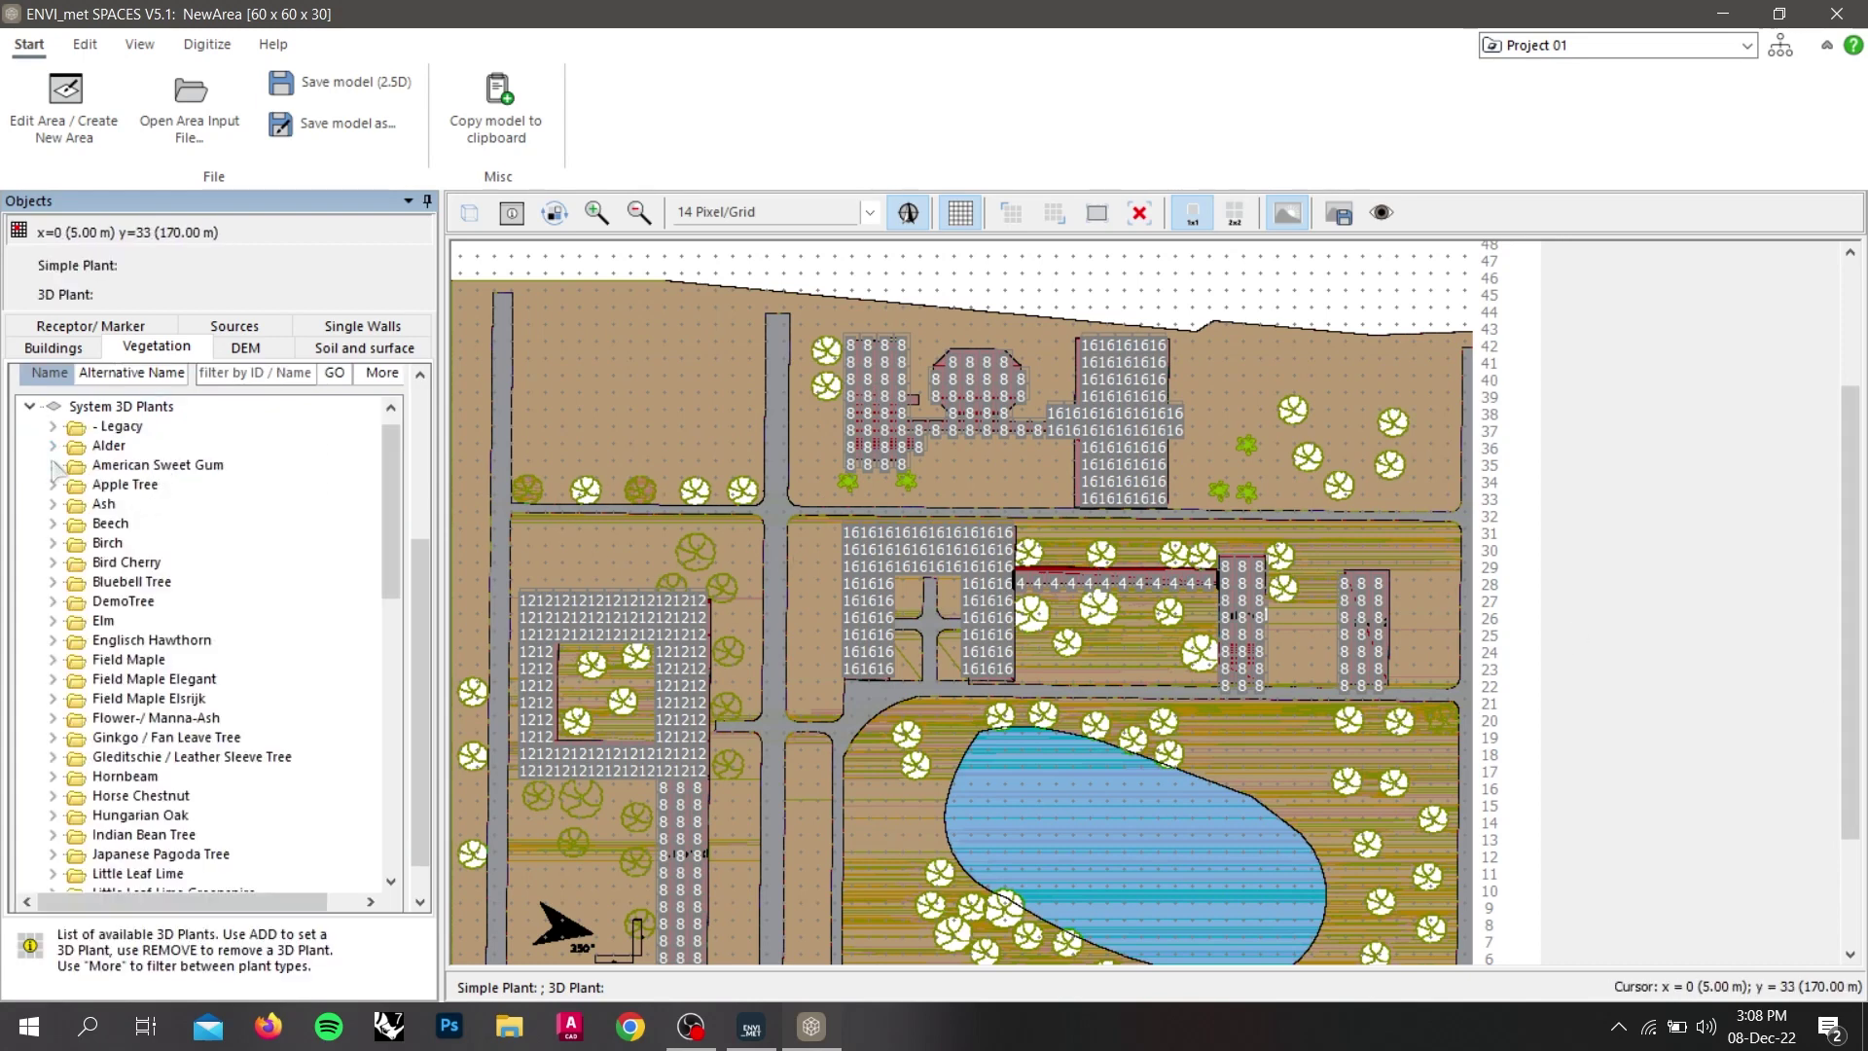
left_click(54, 466)
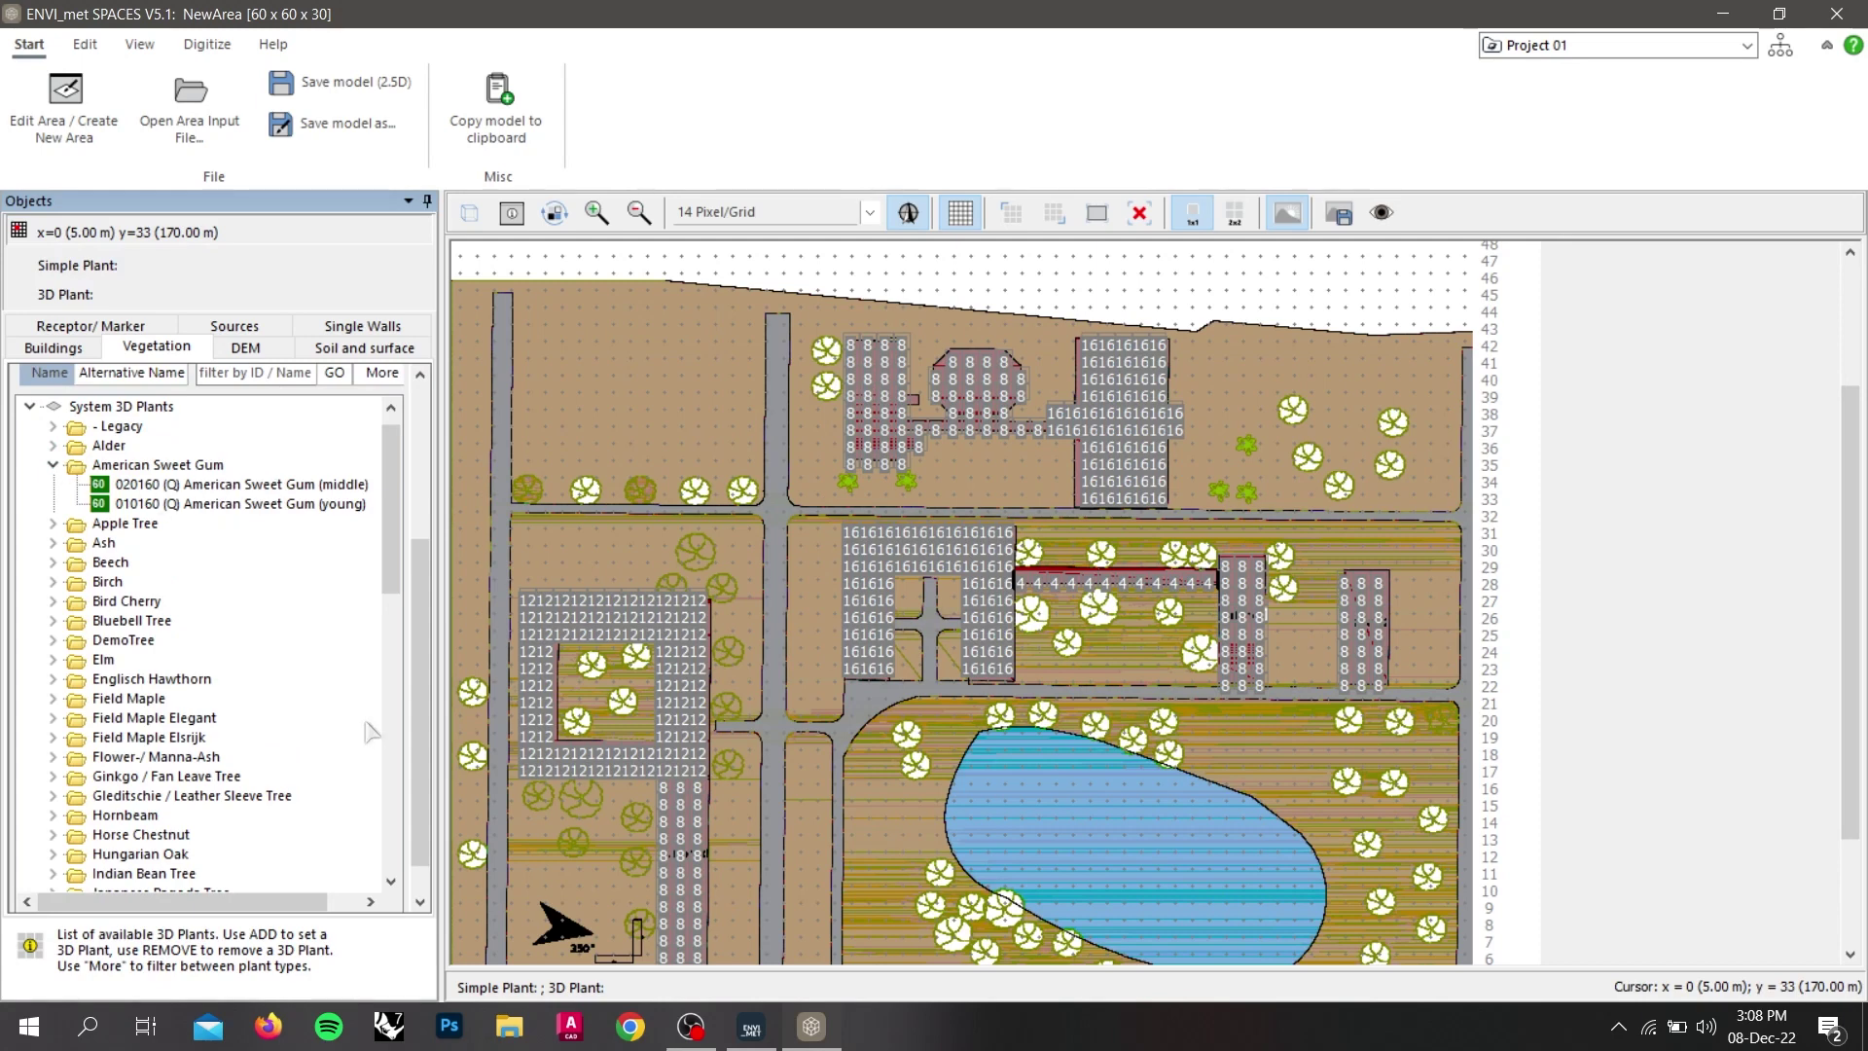
Launch Albero from ENVI-met Headquarter's Data and Settings tools.
left_click(769, 1028)
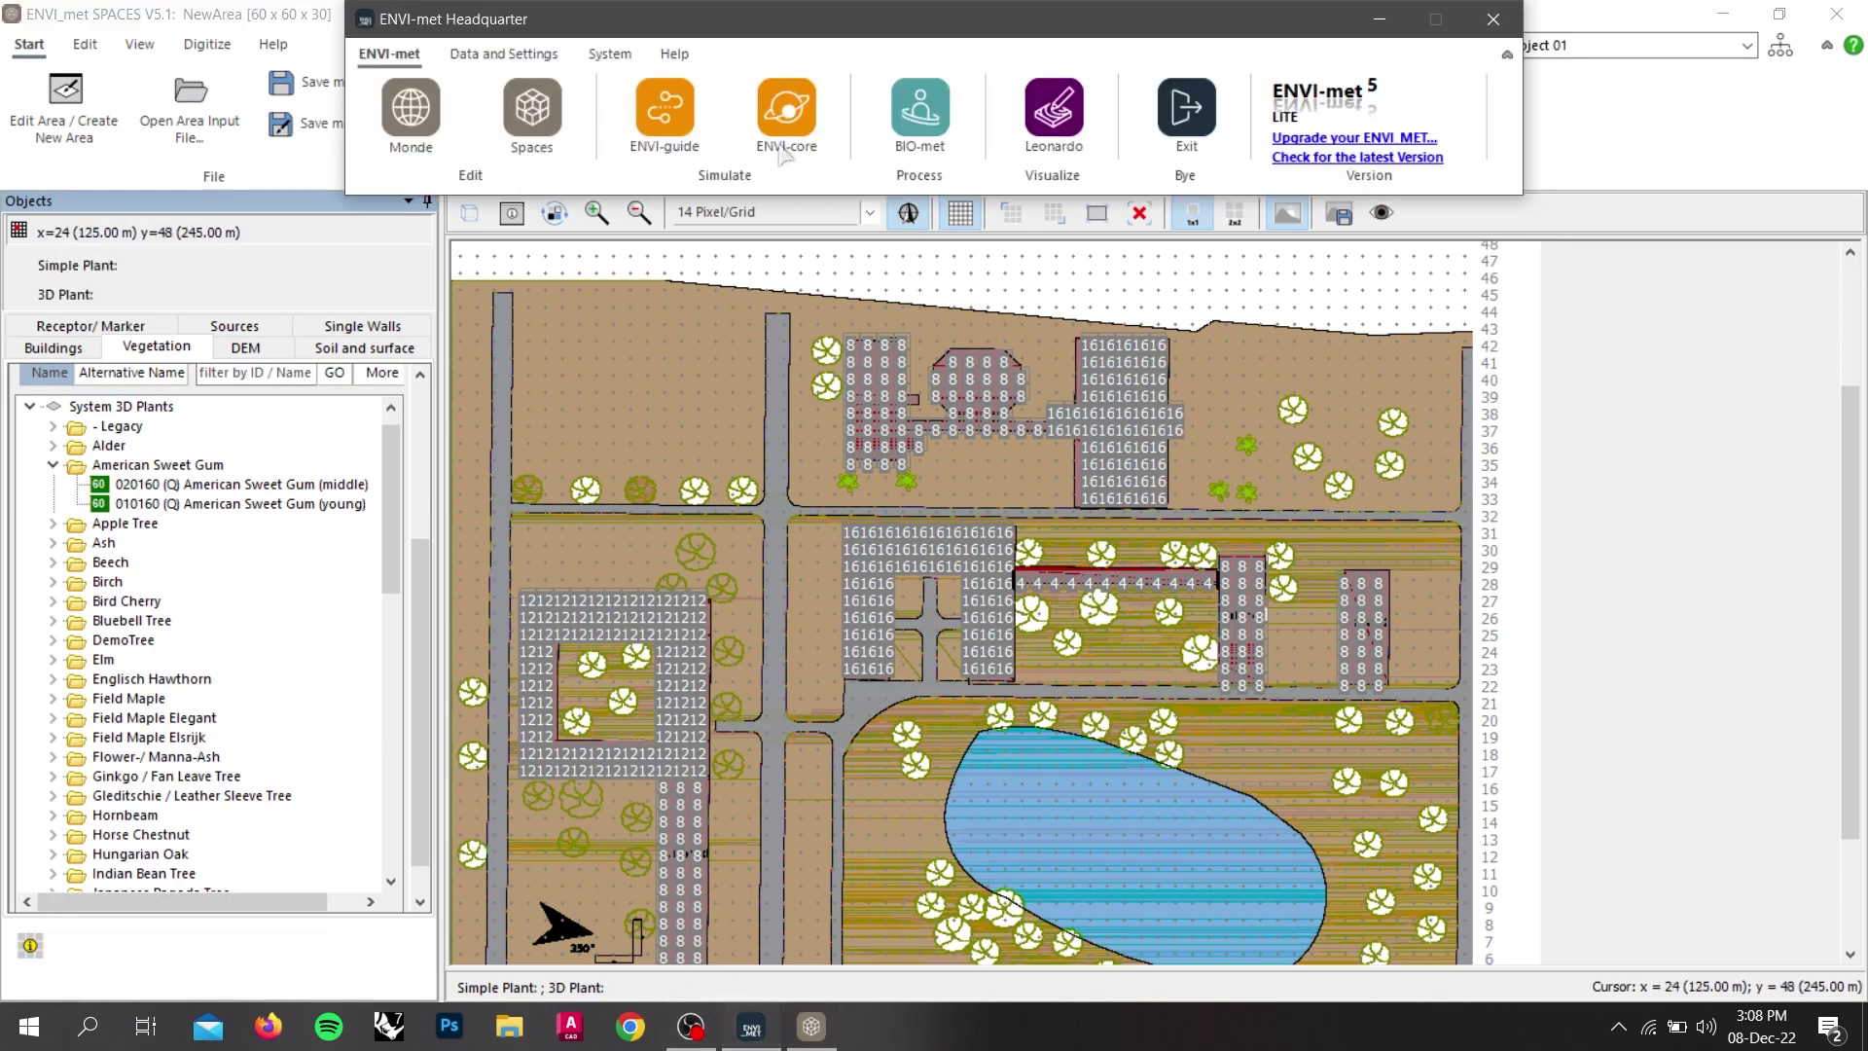
left_click(530, 60)
left_click(703, 109)
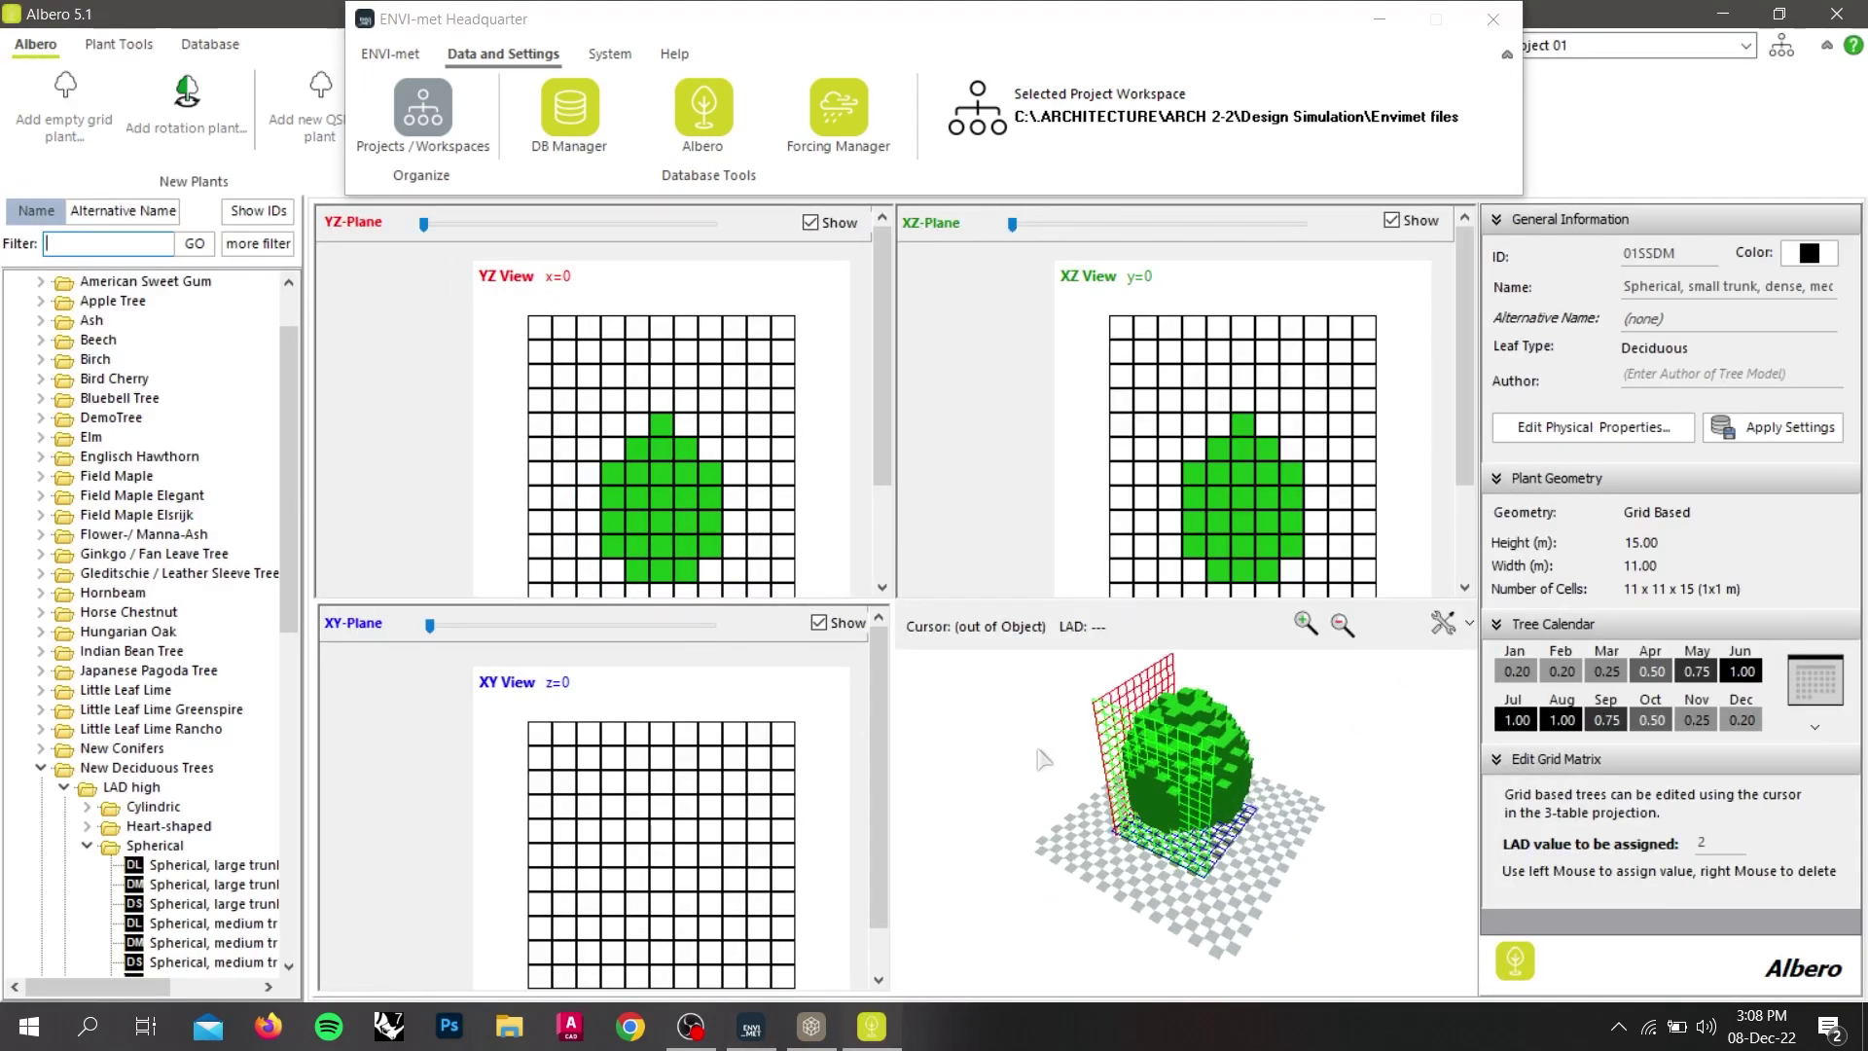
Preview the spherical large- and medium-trunk trees and Swedish Whitebeam (middle), then close Albero.
left_click(214, 884)
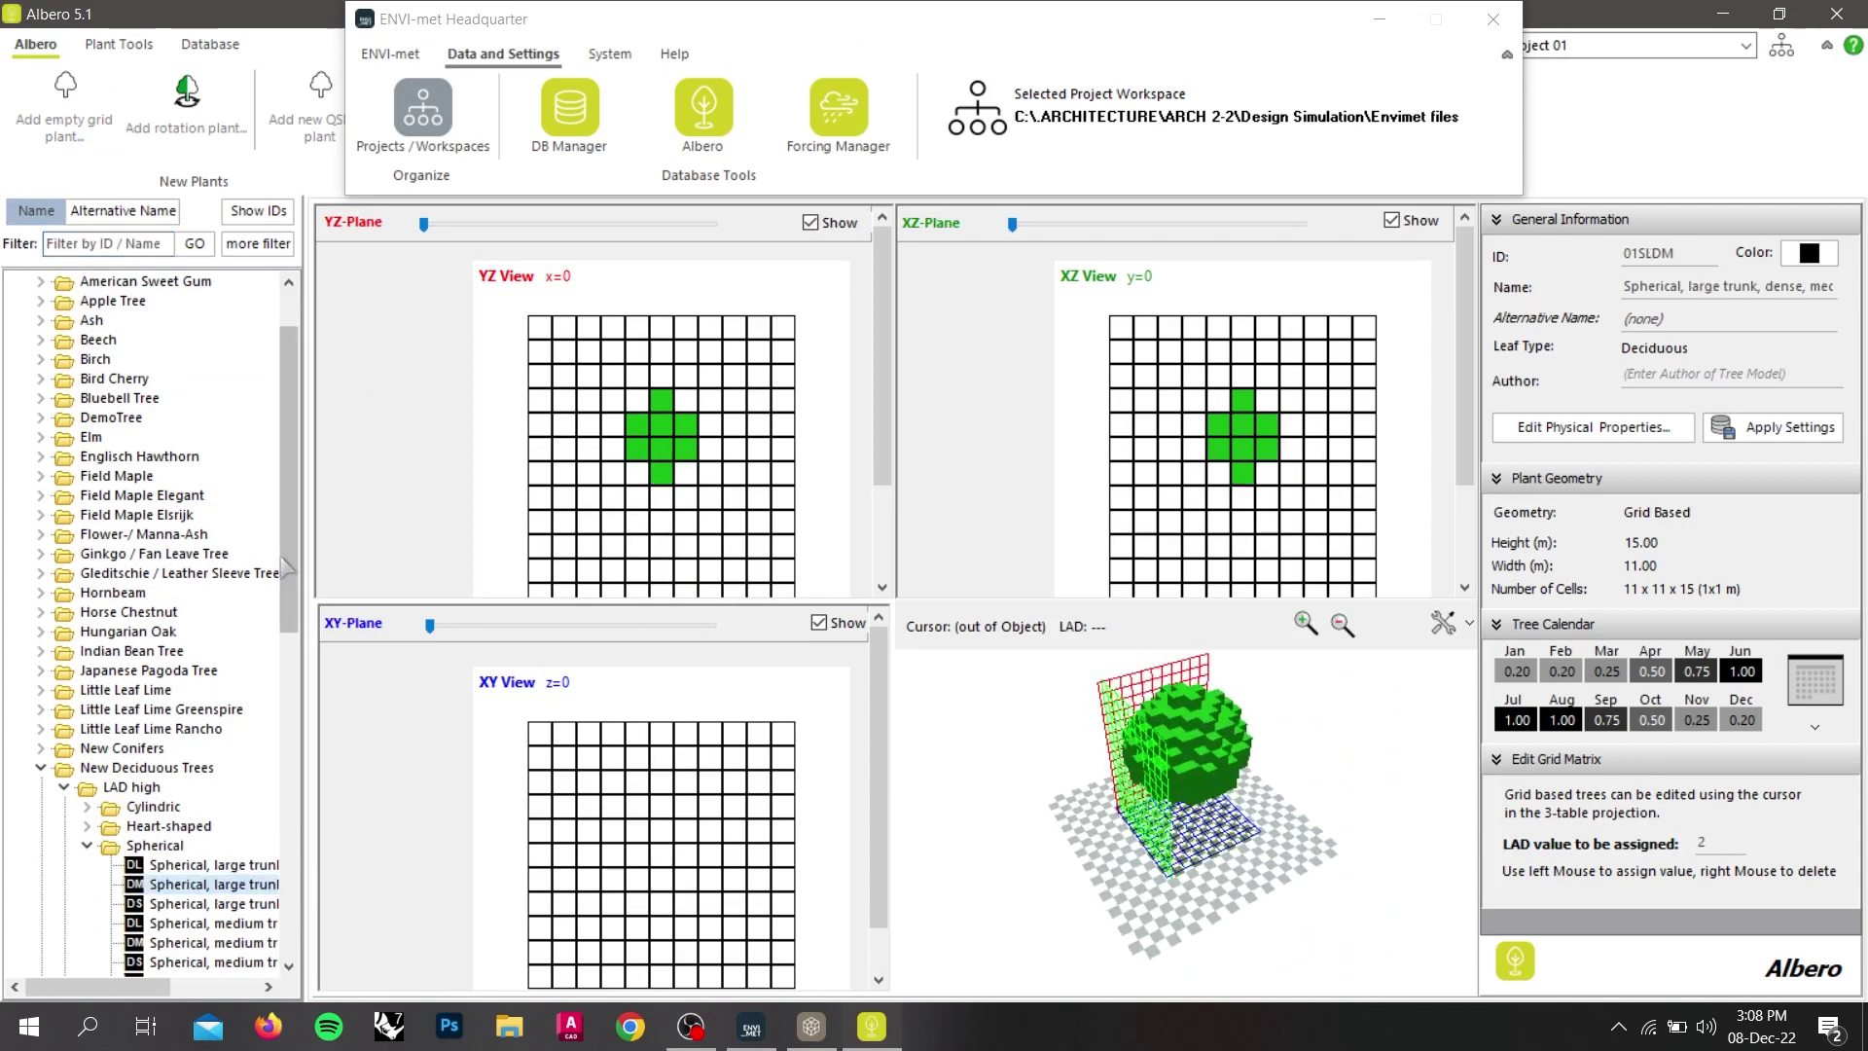
left_click_drag(285, 567, 285, 691)
left_click(205, 650)
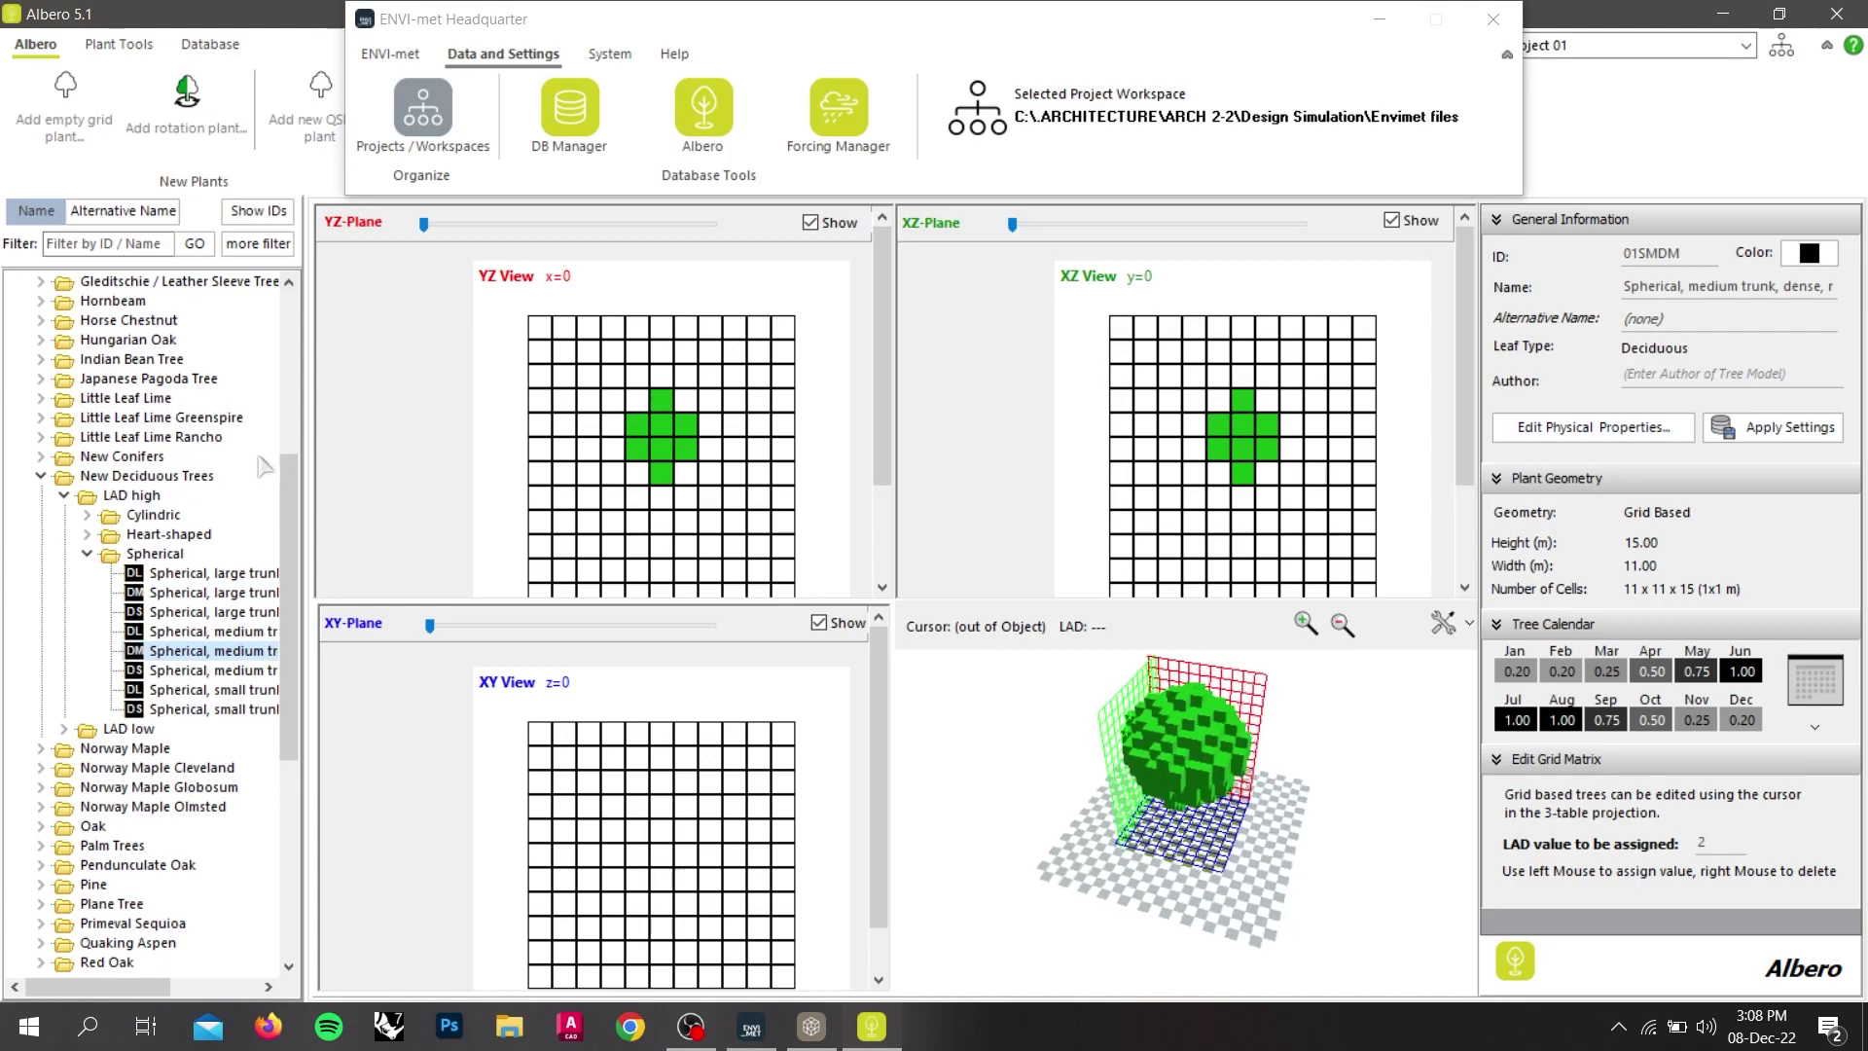
left_click_drag(285, 472, 258, 720)
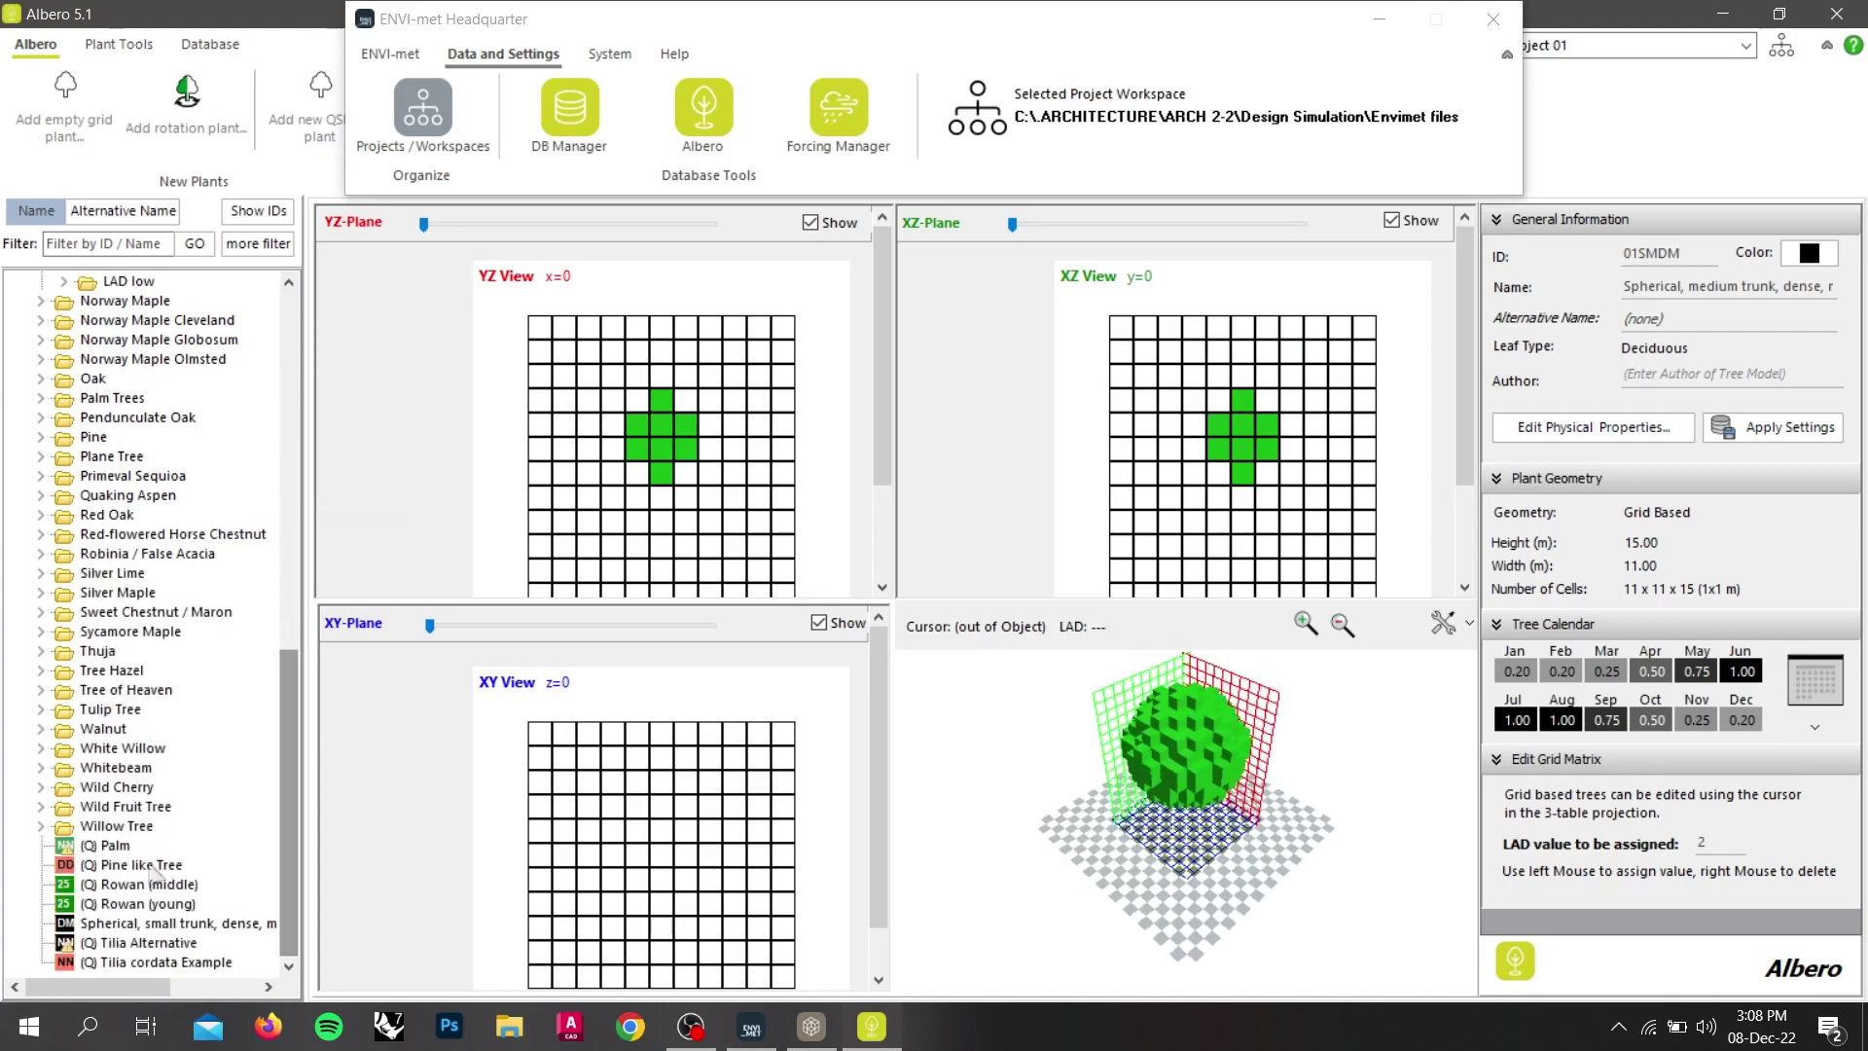
left_click(135, 826)
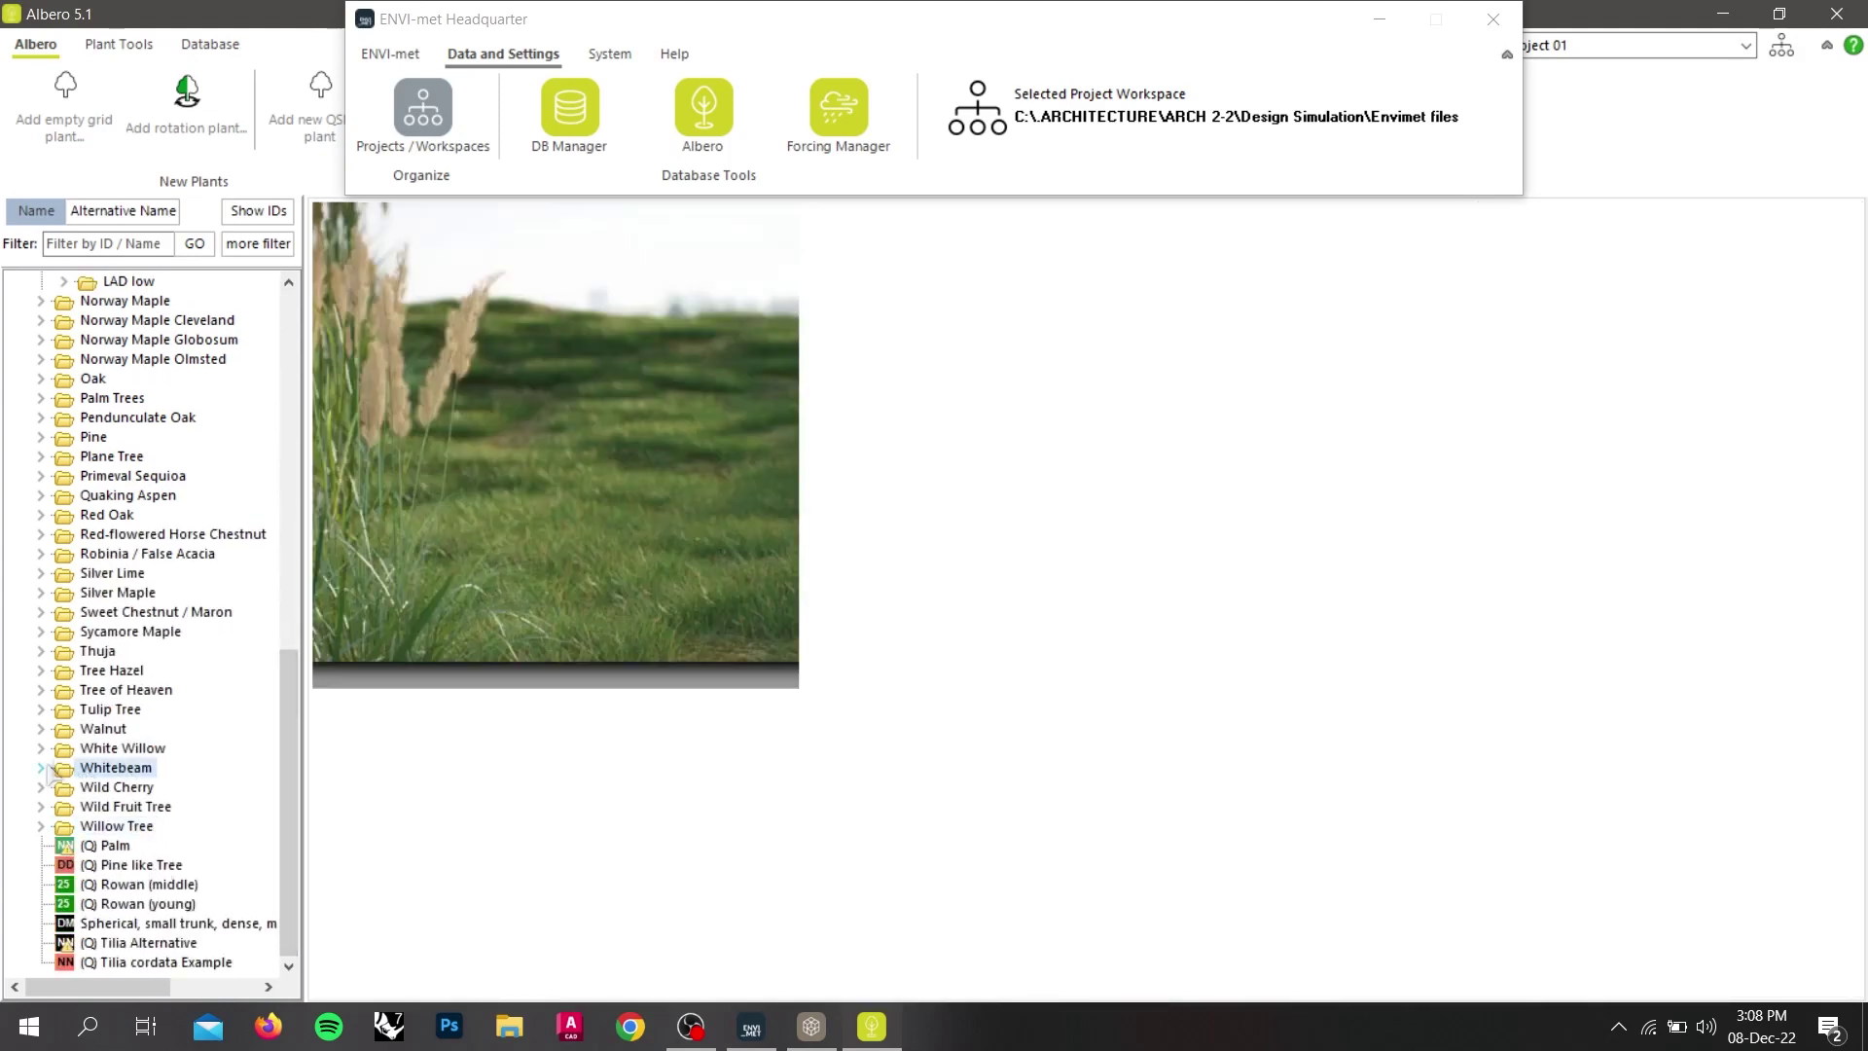
left_click(41, 768)
left_click(146, 786)
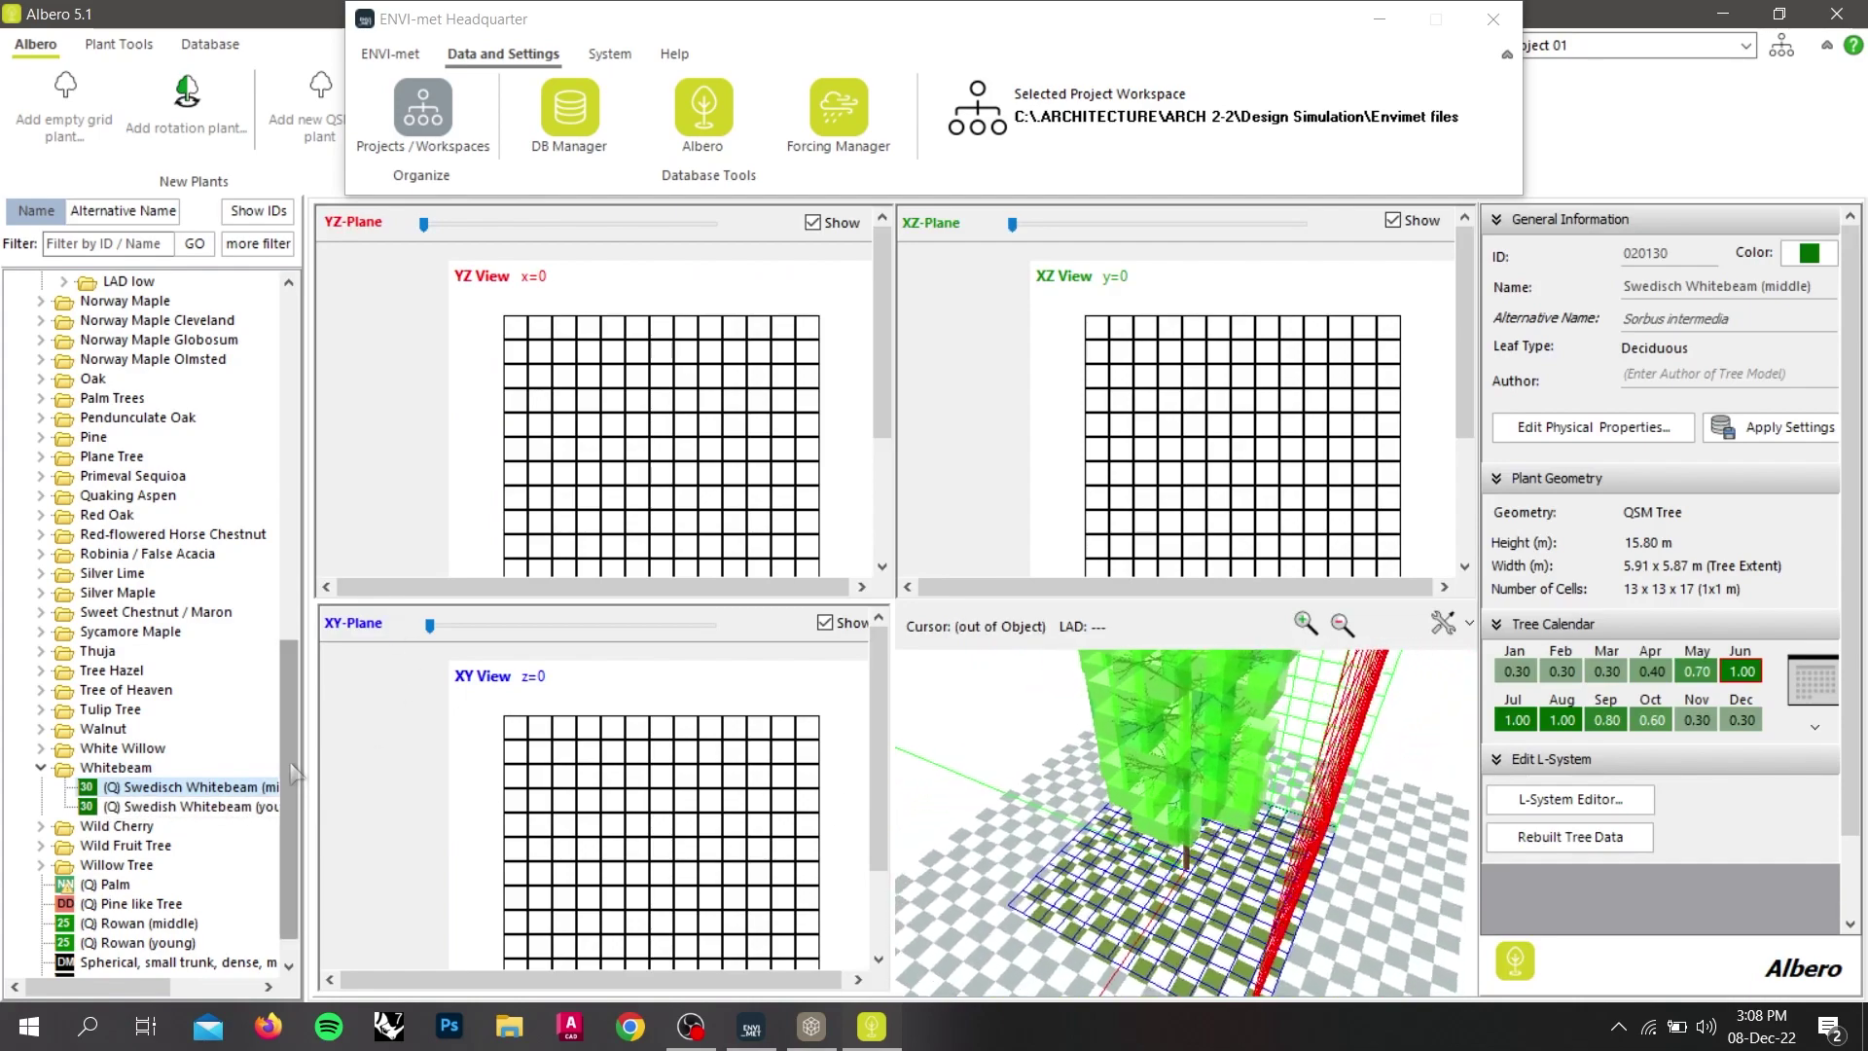
scroll(295, 773, "up", 12)
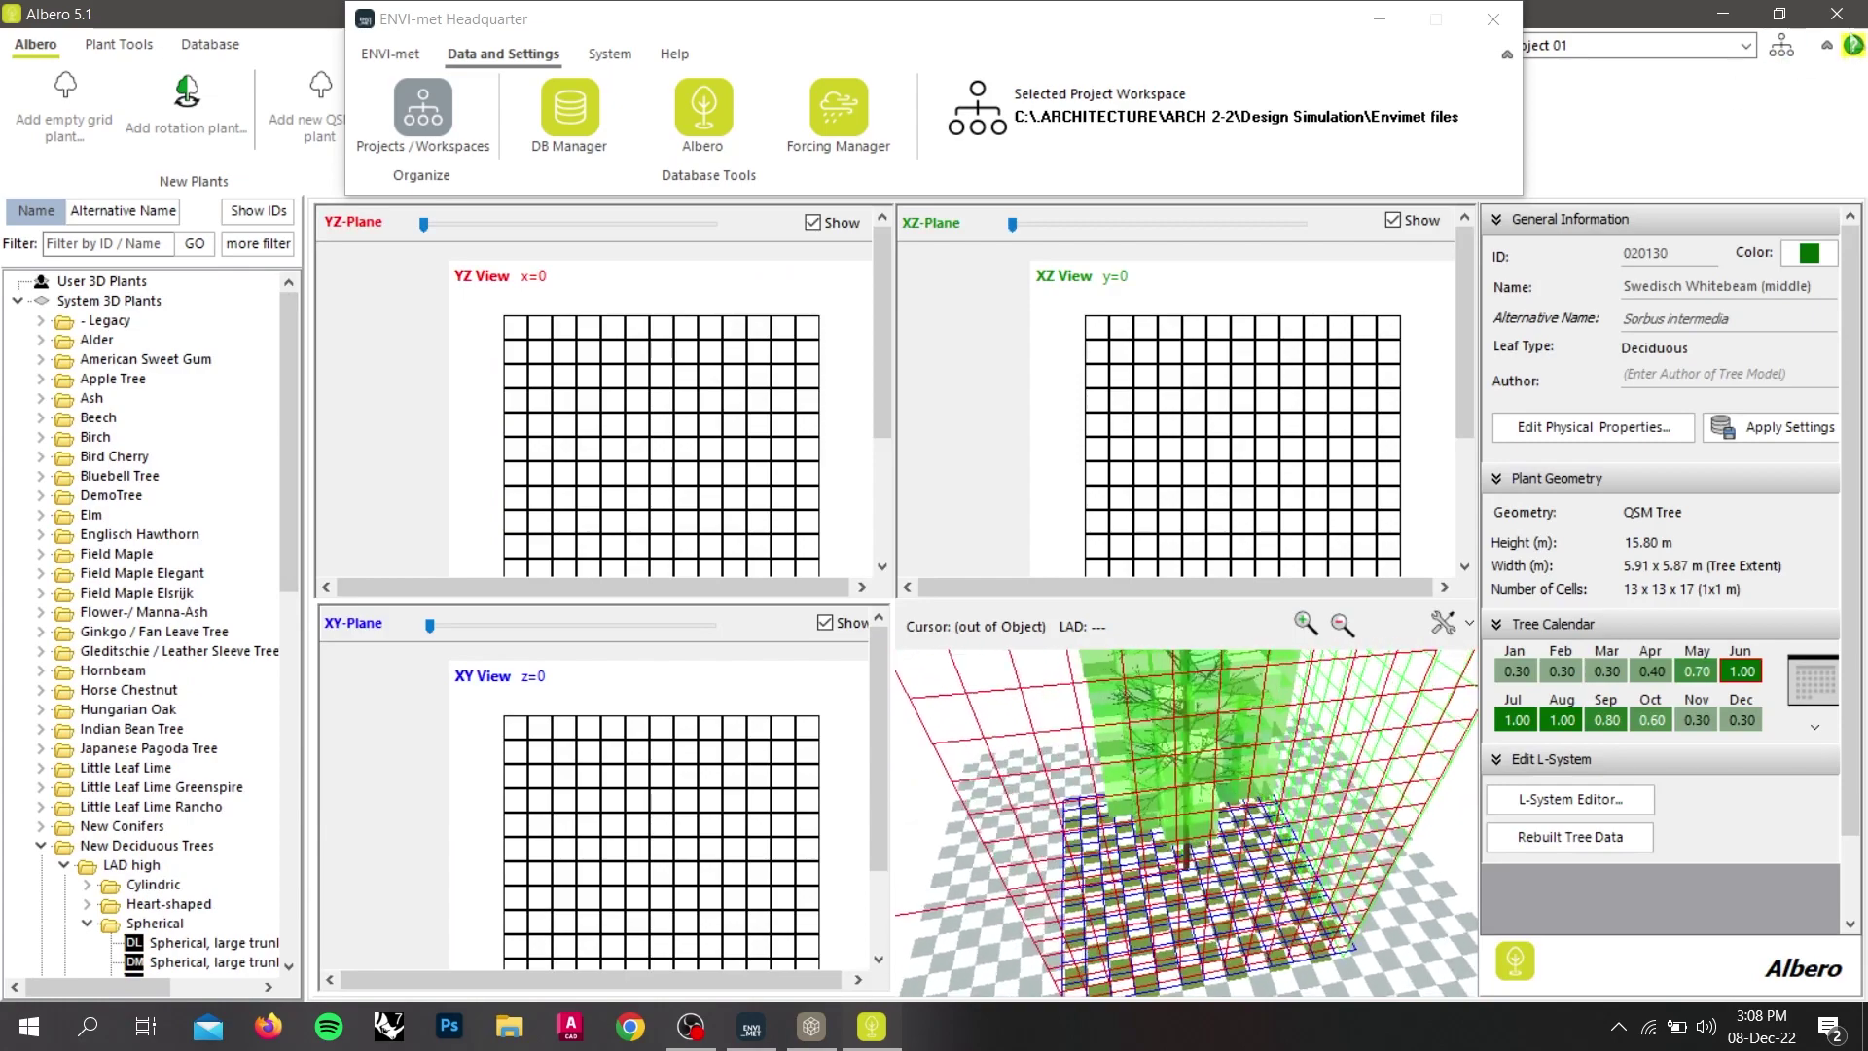
left_click(1836, 13)
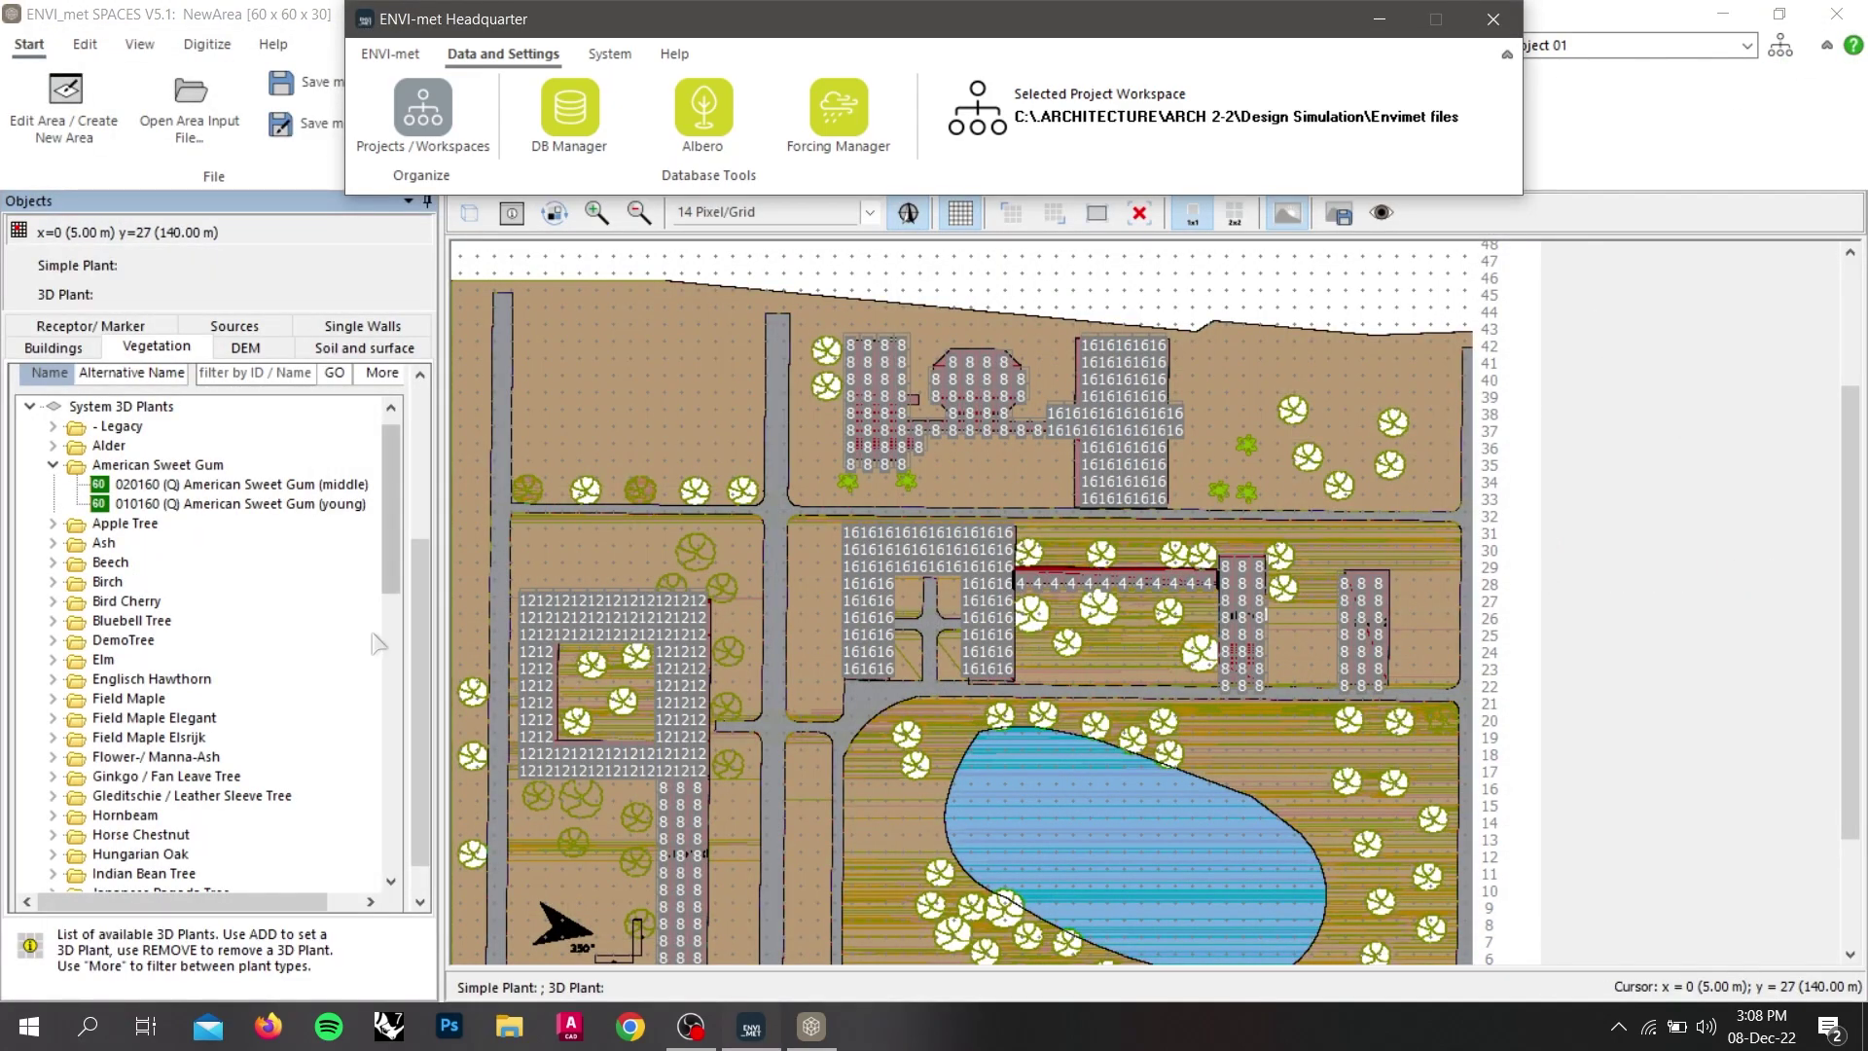
Expand the Gleditschie / Leather Sleeve Tree folder and select the old American Gleditschie.
left_click_drag(391, 574, 381, 662)
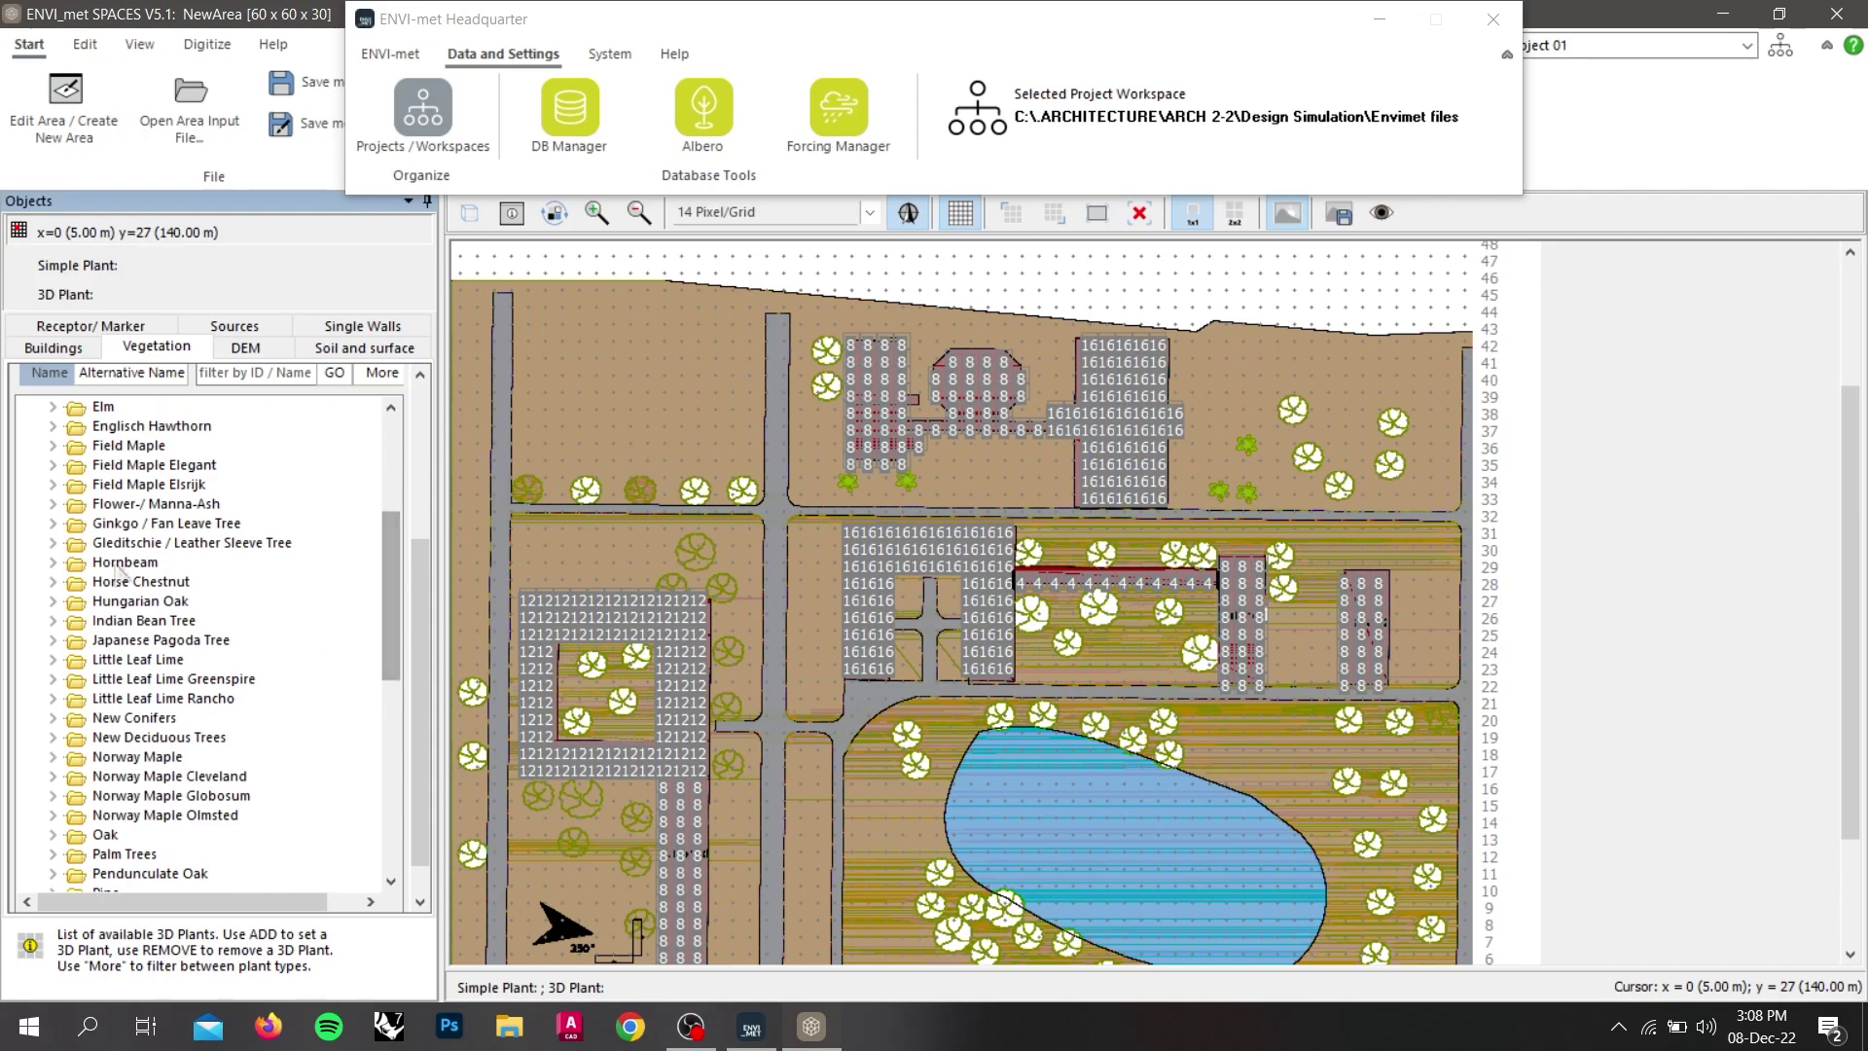
left_click(55, 544)
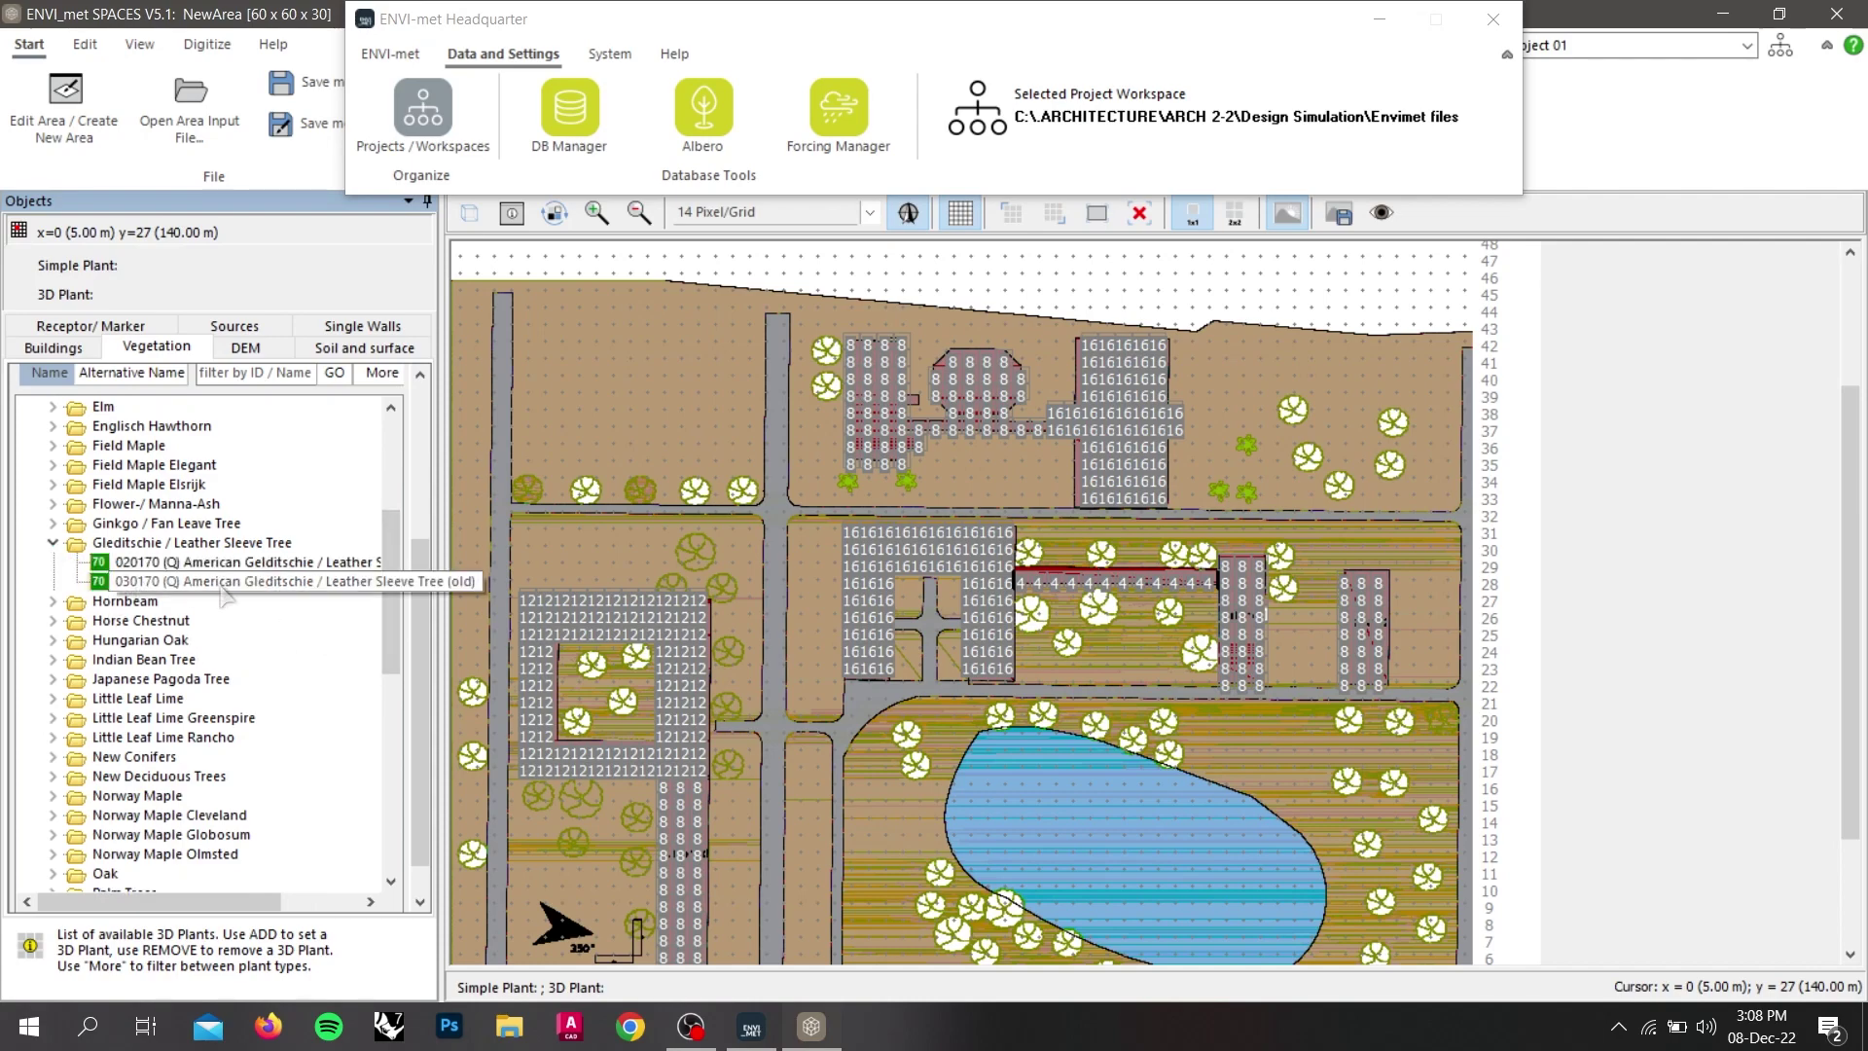
left_click(289, 584)
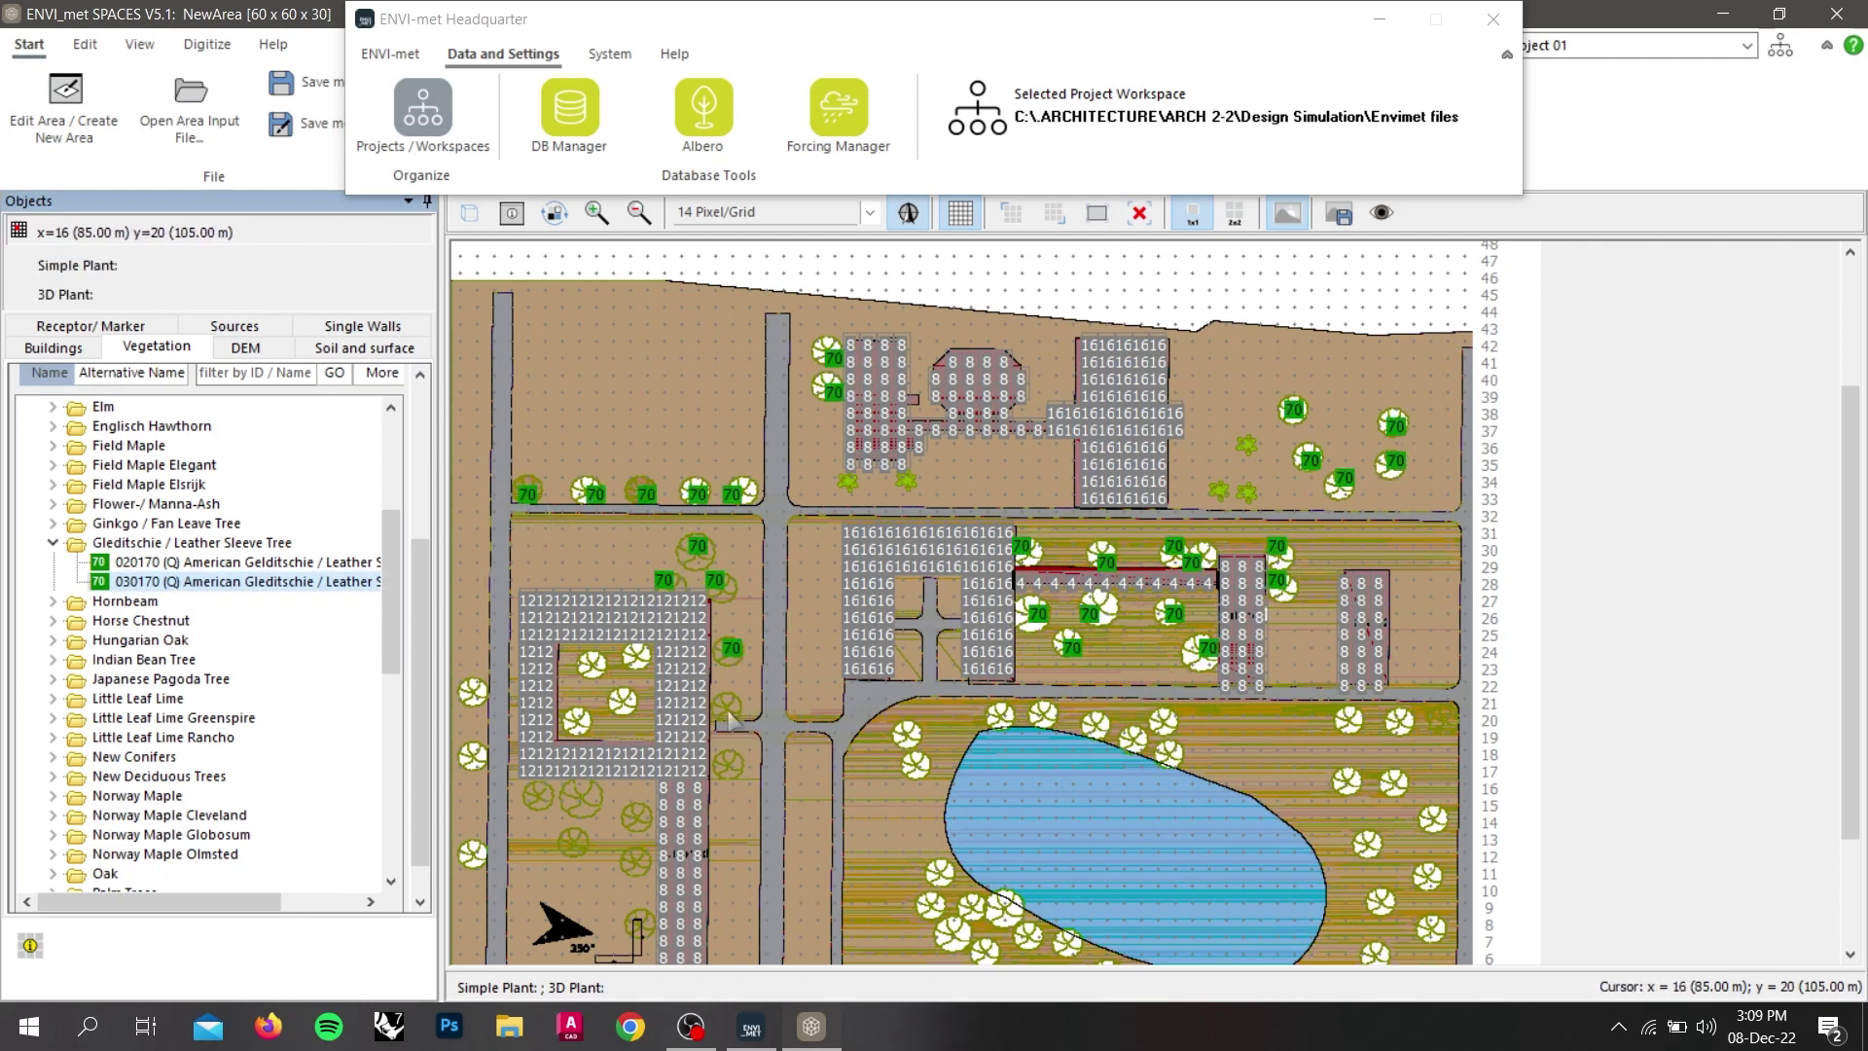
left_click(1852, 839)
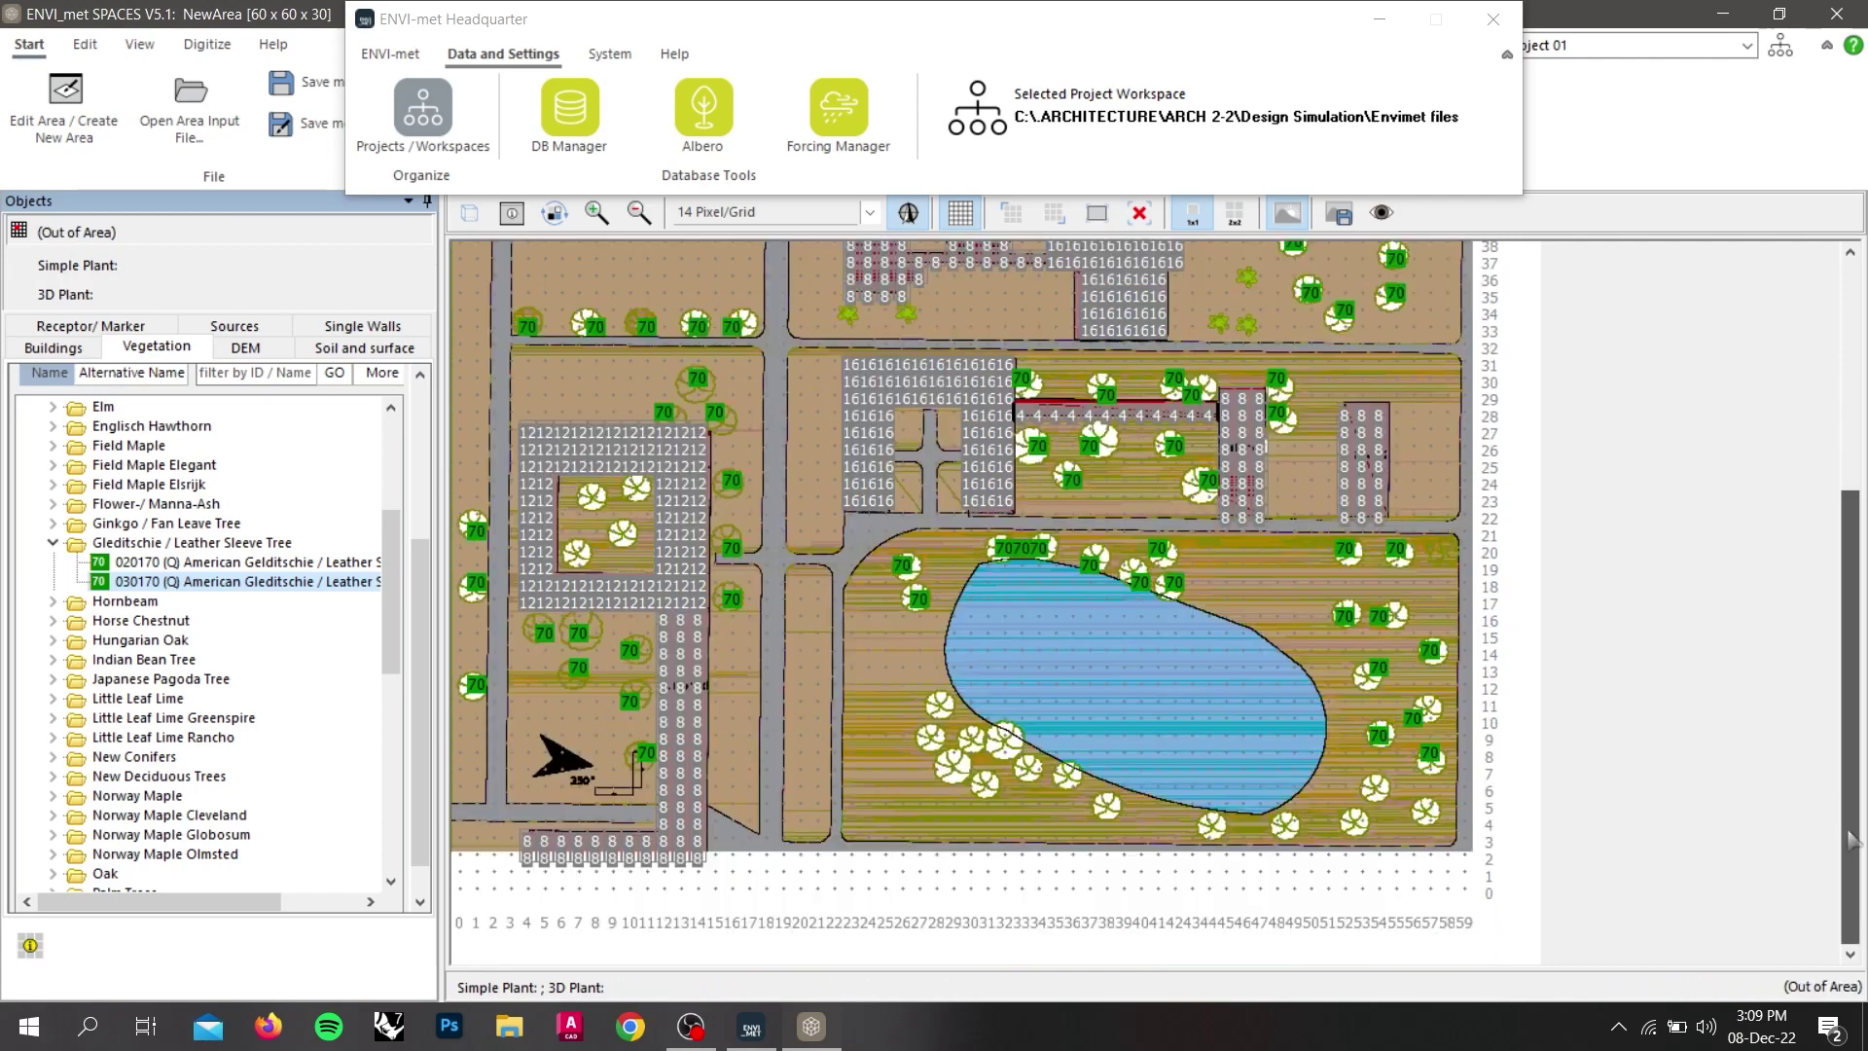
Select 01PLDL large-trunk palm under Palm Trees > LAD medium, cancelling the Clear selected area prompt.
scroll(243, 633, "up", 3)
scroll(110, 698, "down", 5)
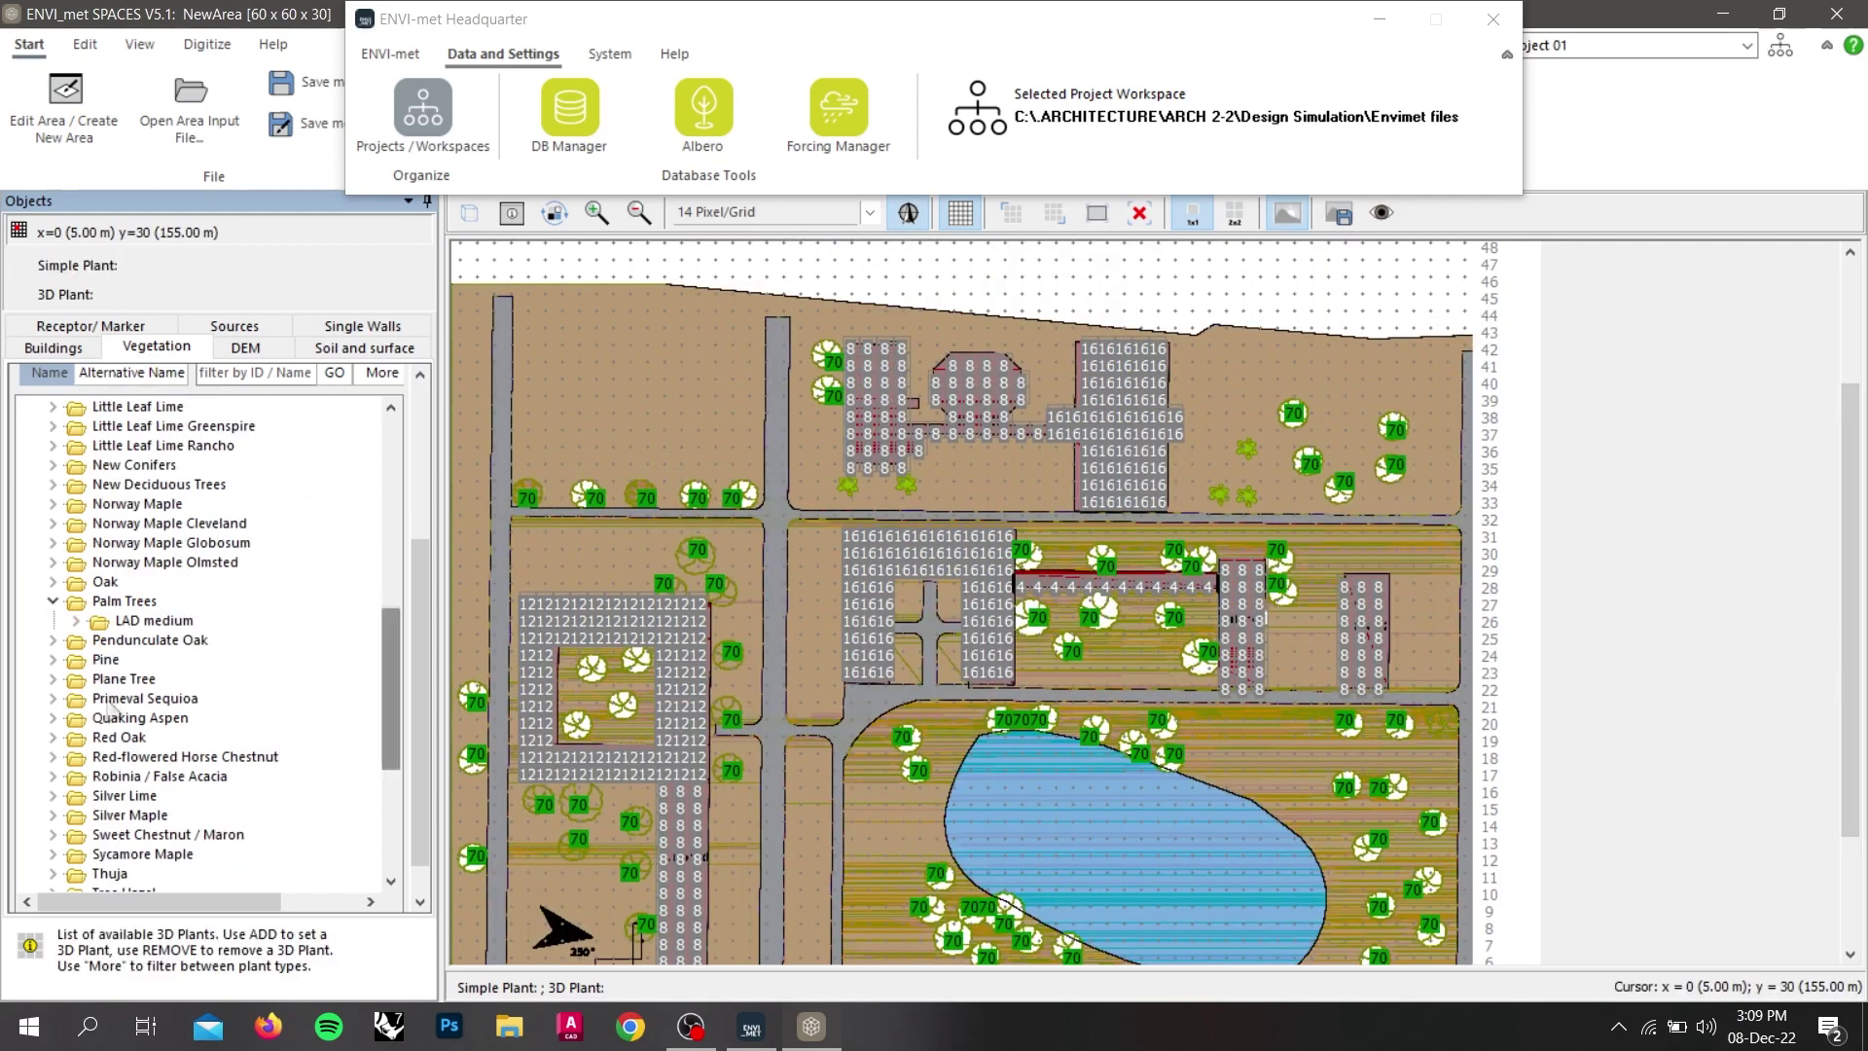
left_click(76, 621)
left_click(244, 641)
left_click(1140, 212)
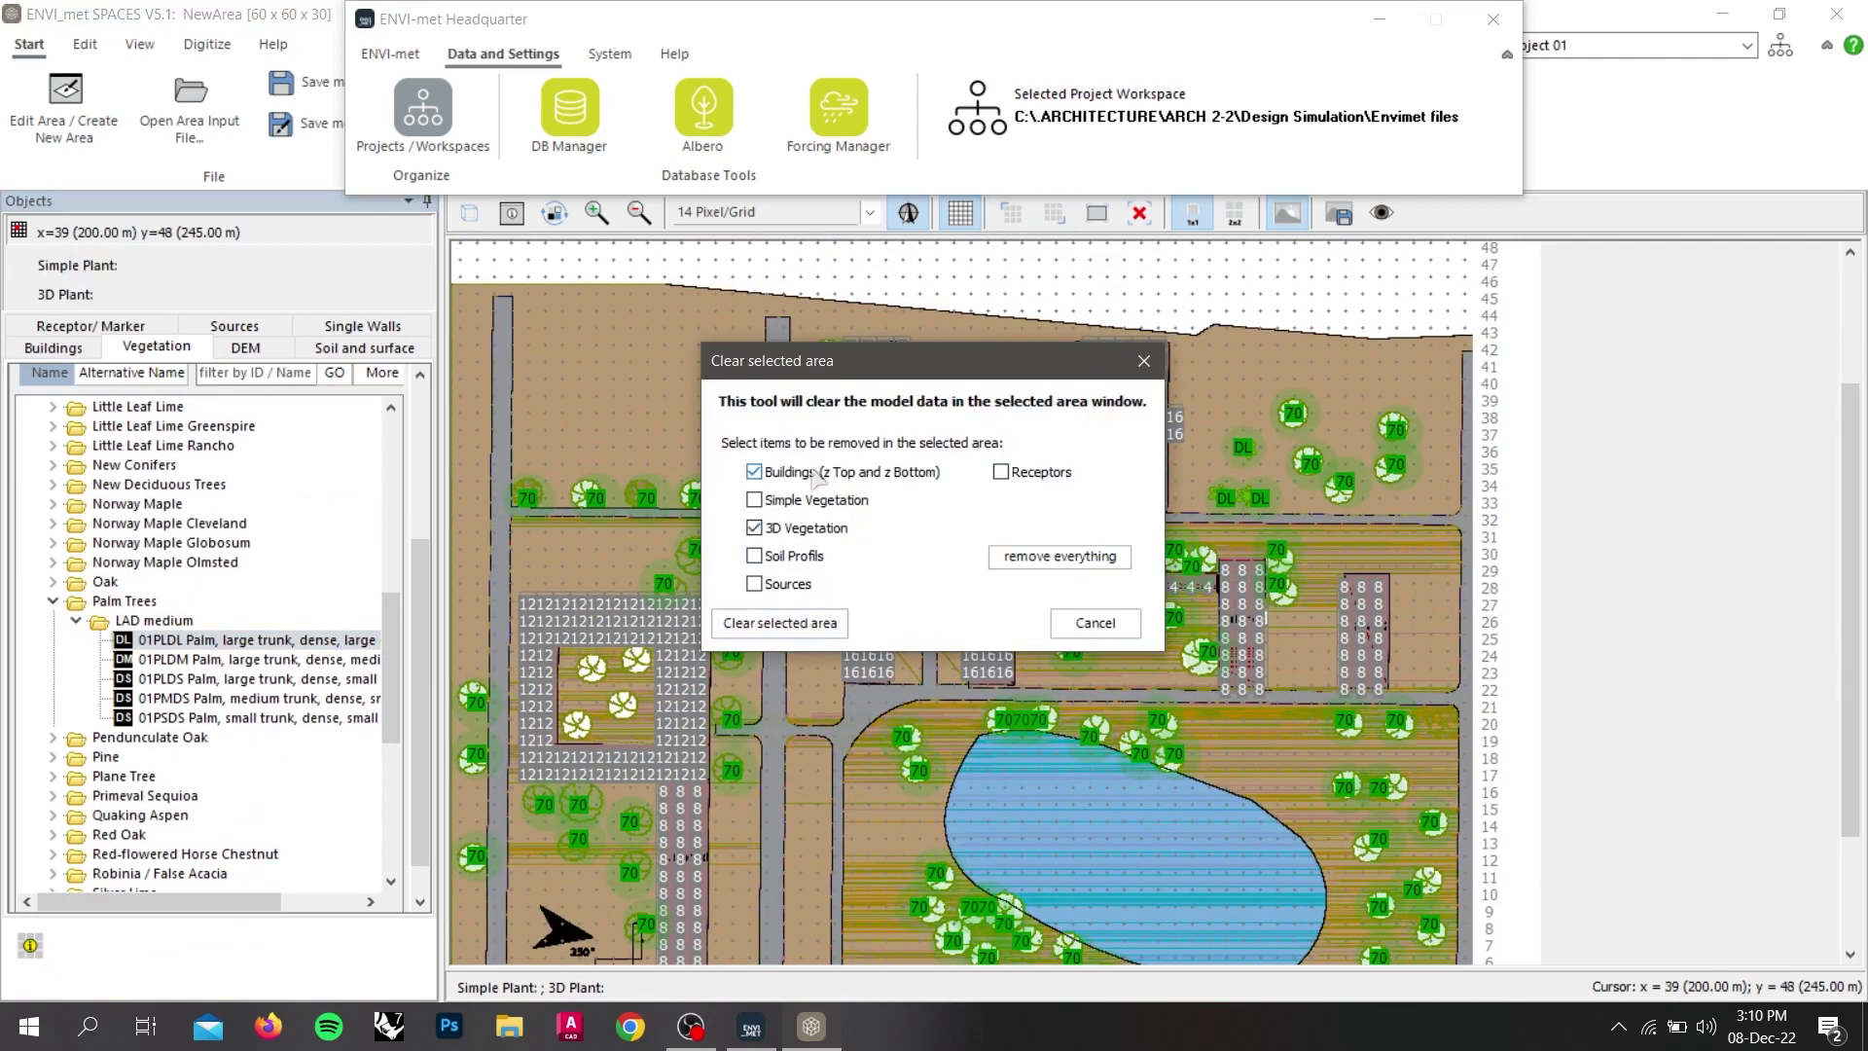
left_click(1145, 362)
scroll(963, 603, "down", 5)
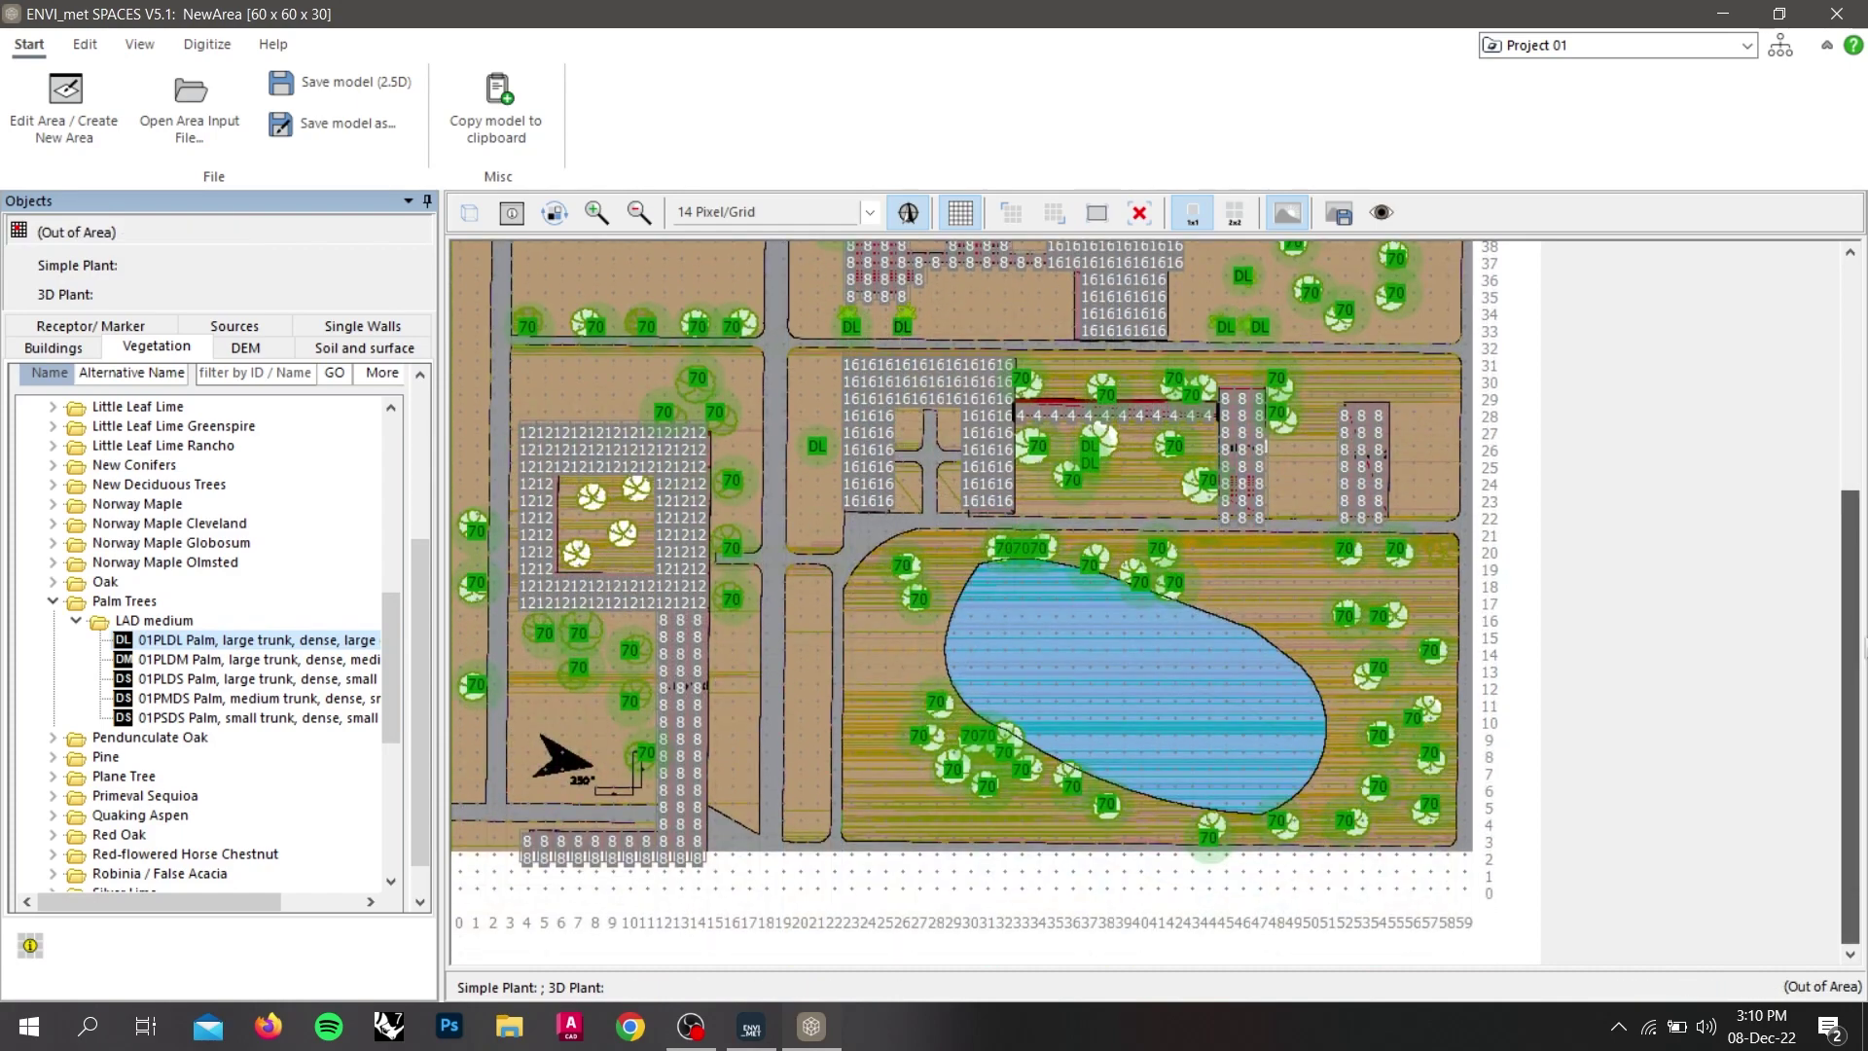
scroll(964, 603, "up", 6)
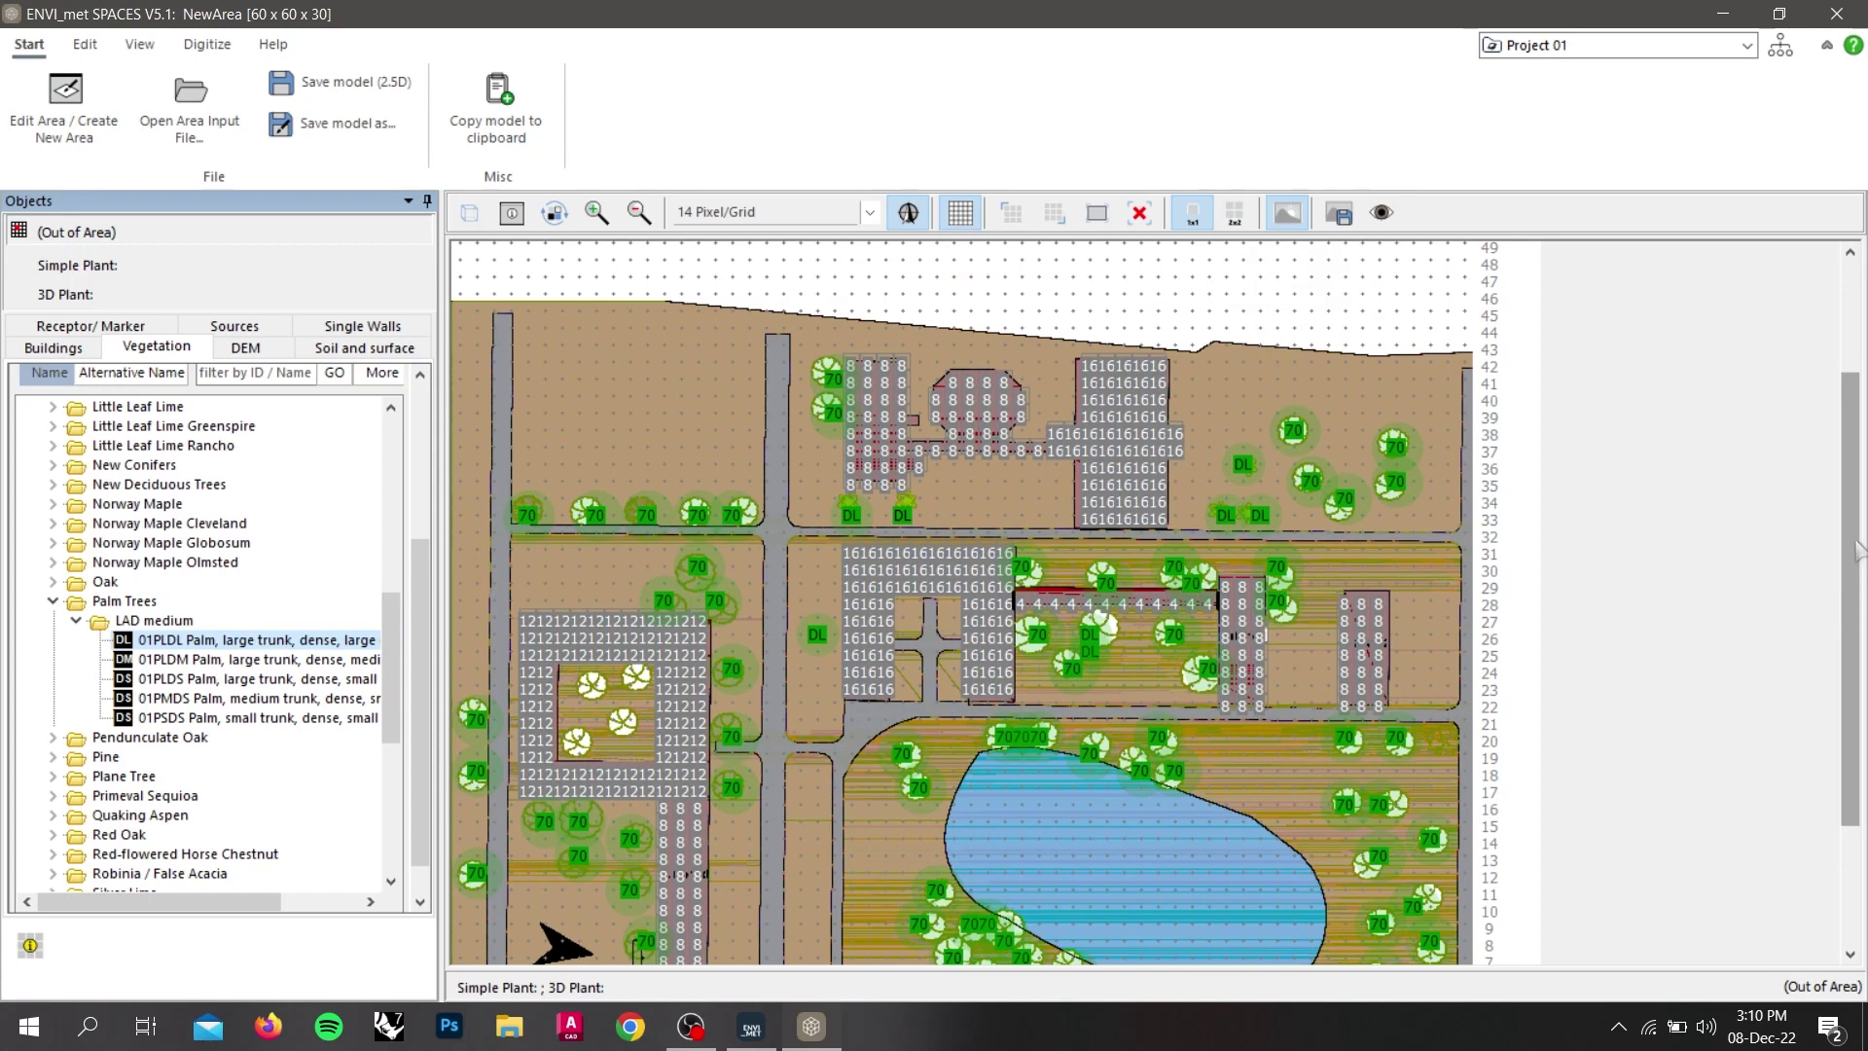
scroll(467, 487, "down", 3)
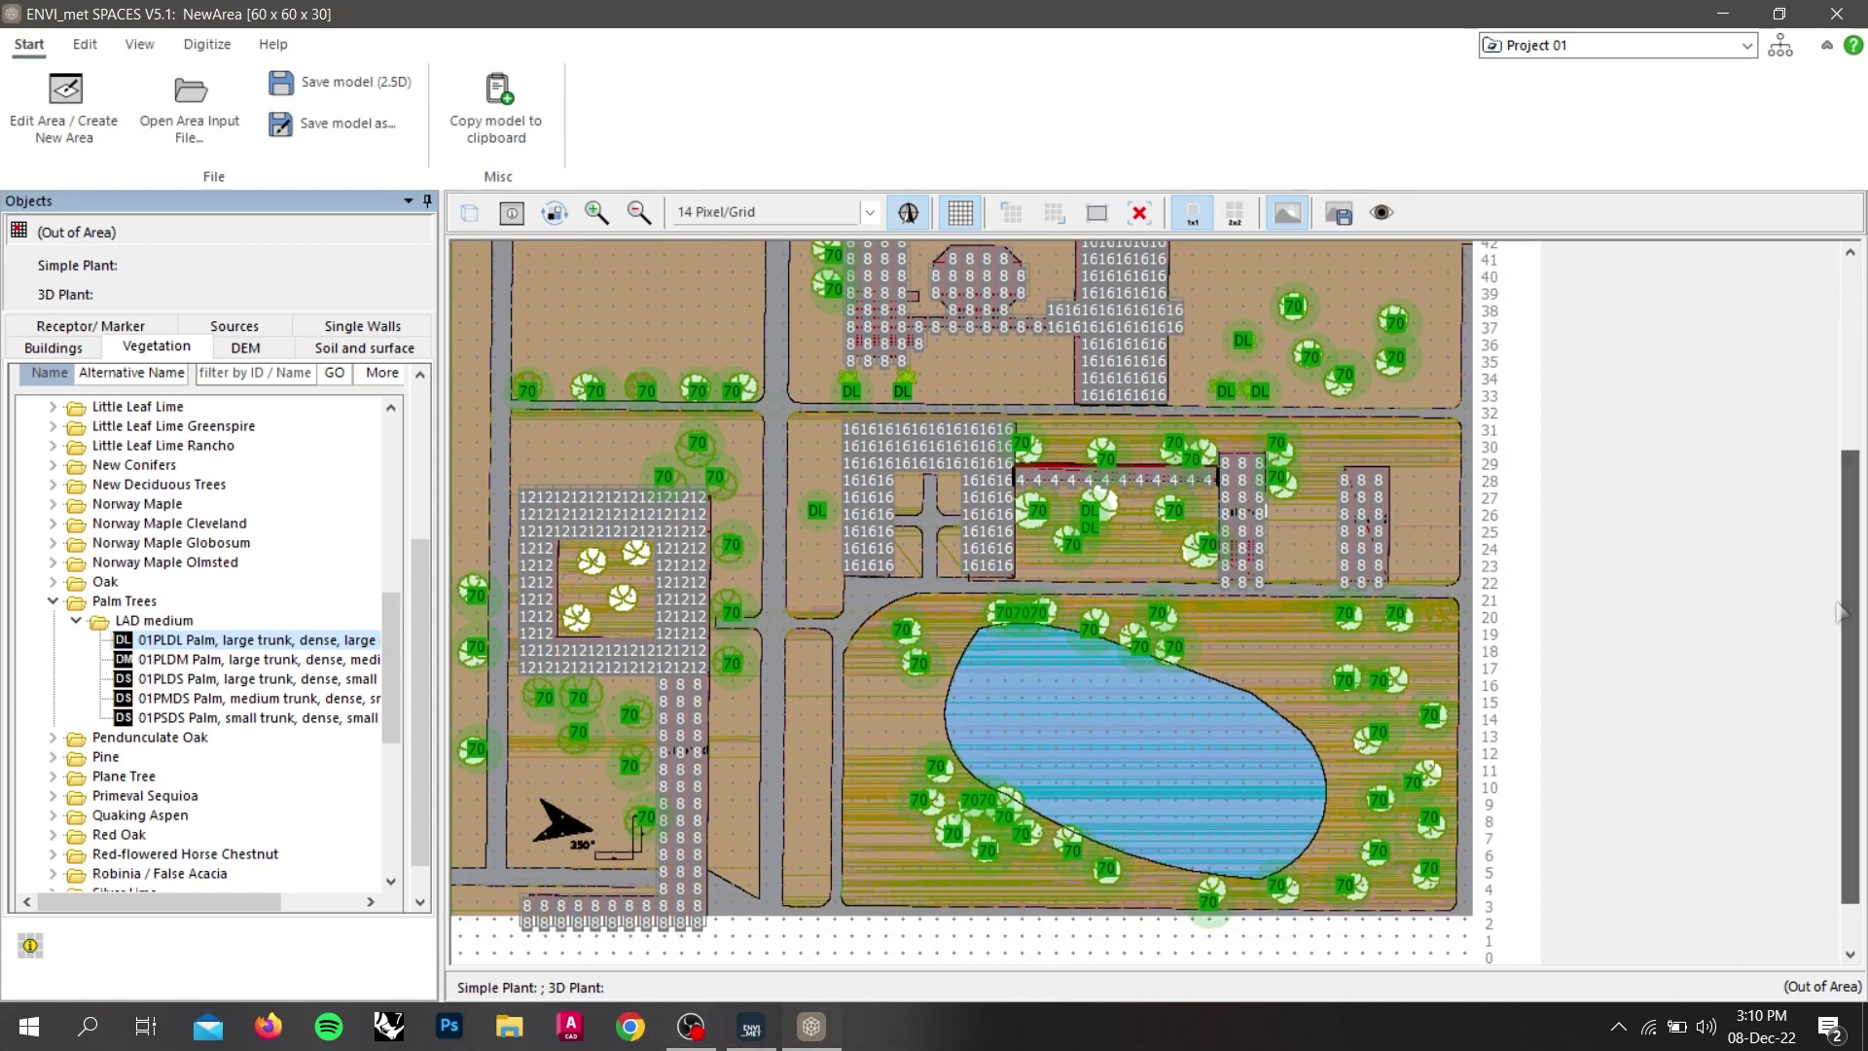
Switch to Buildings and set Display as to BuildingNr to label buildings by number.
left_click(60, 350)
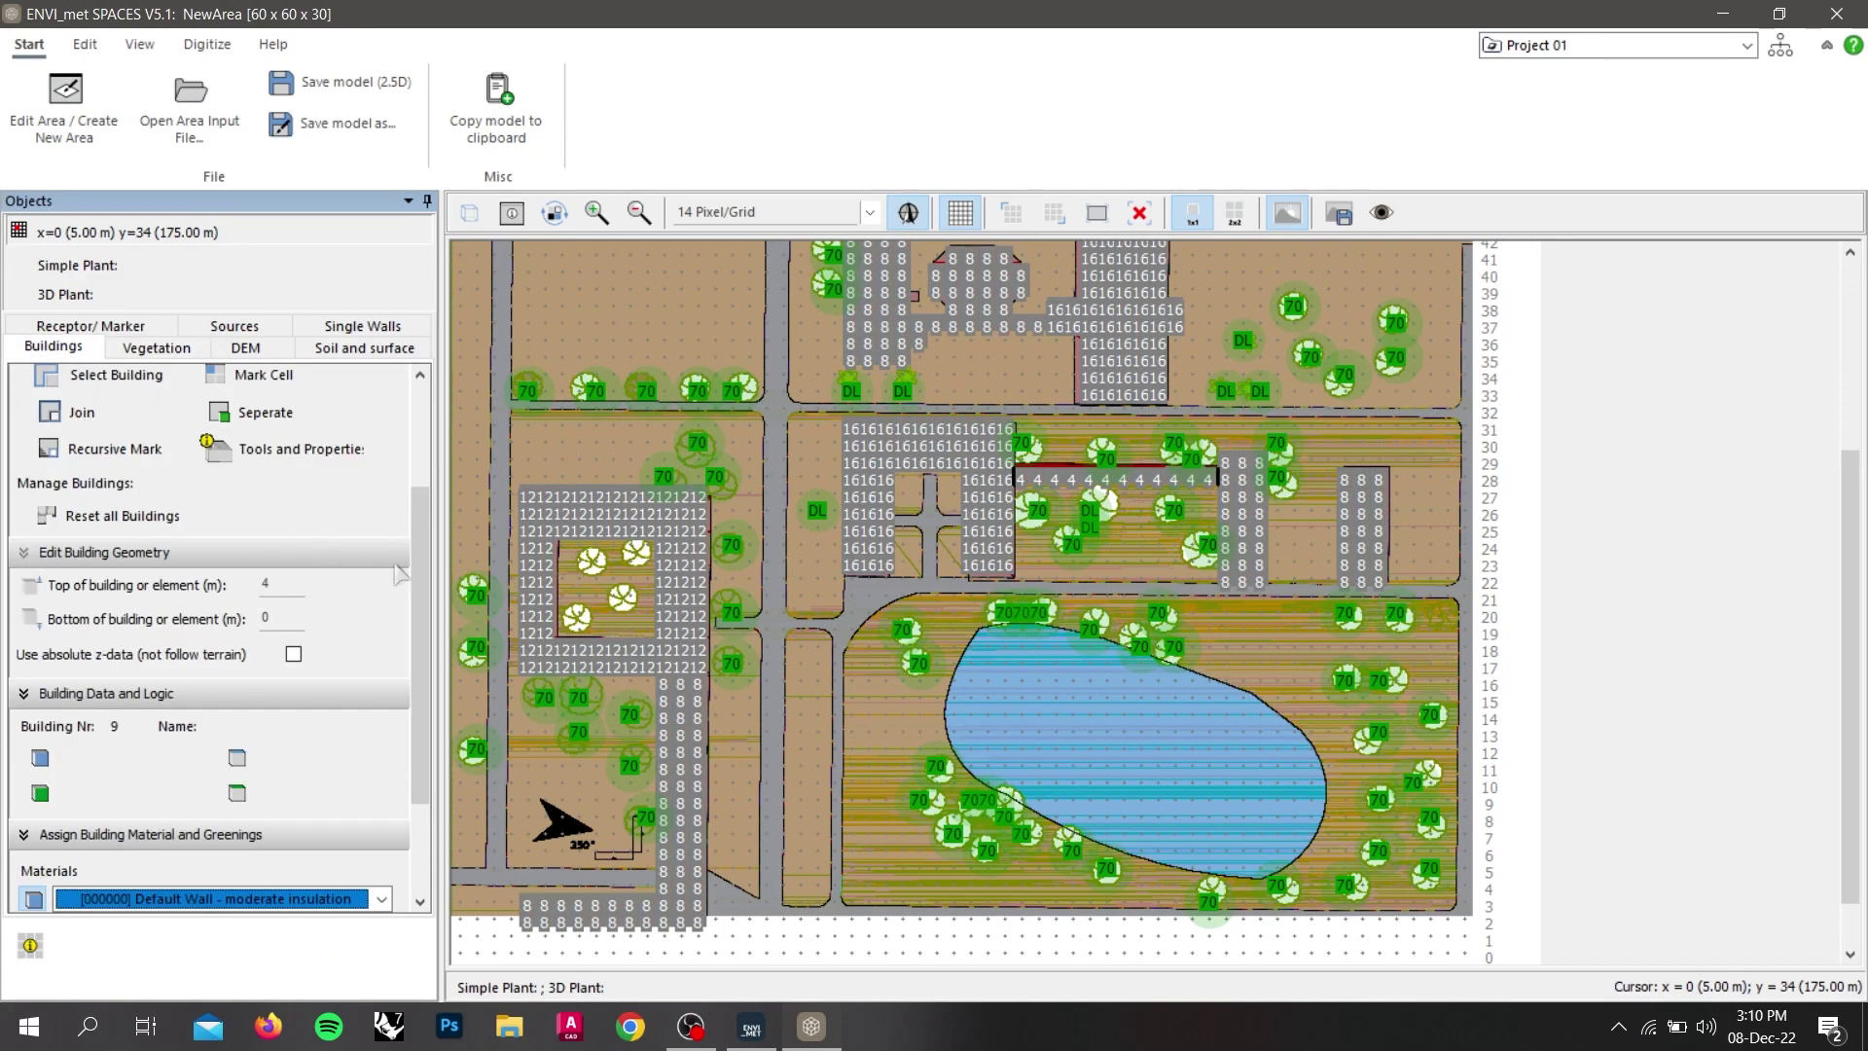
scroll(195, 448, "up", 4)
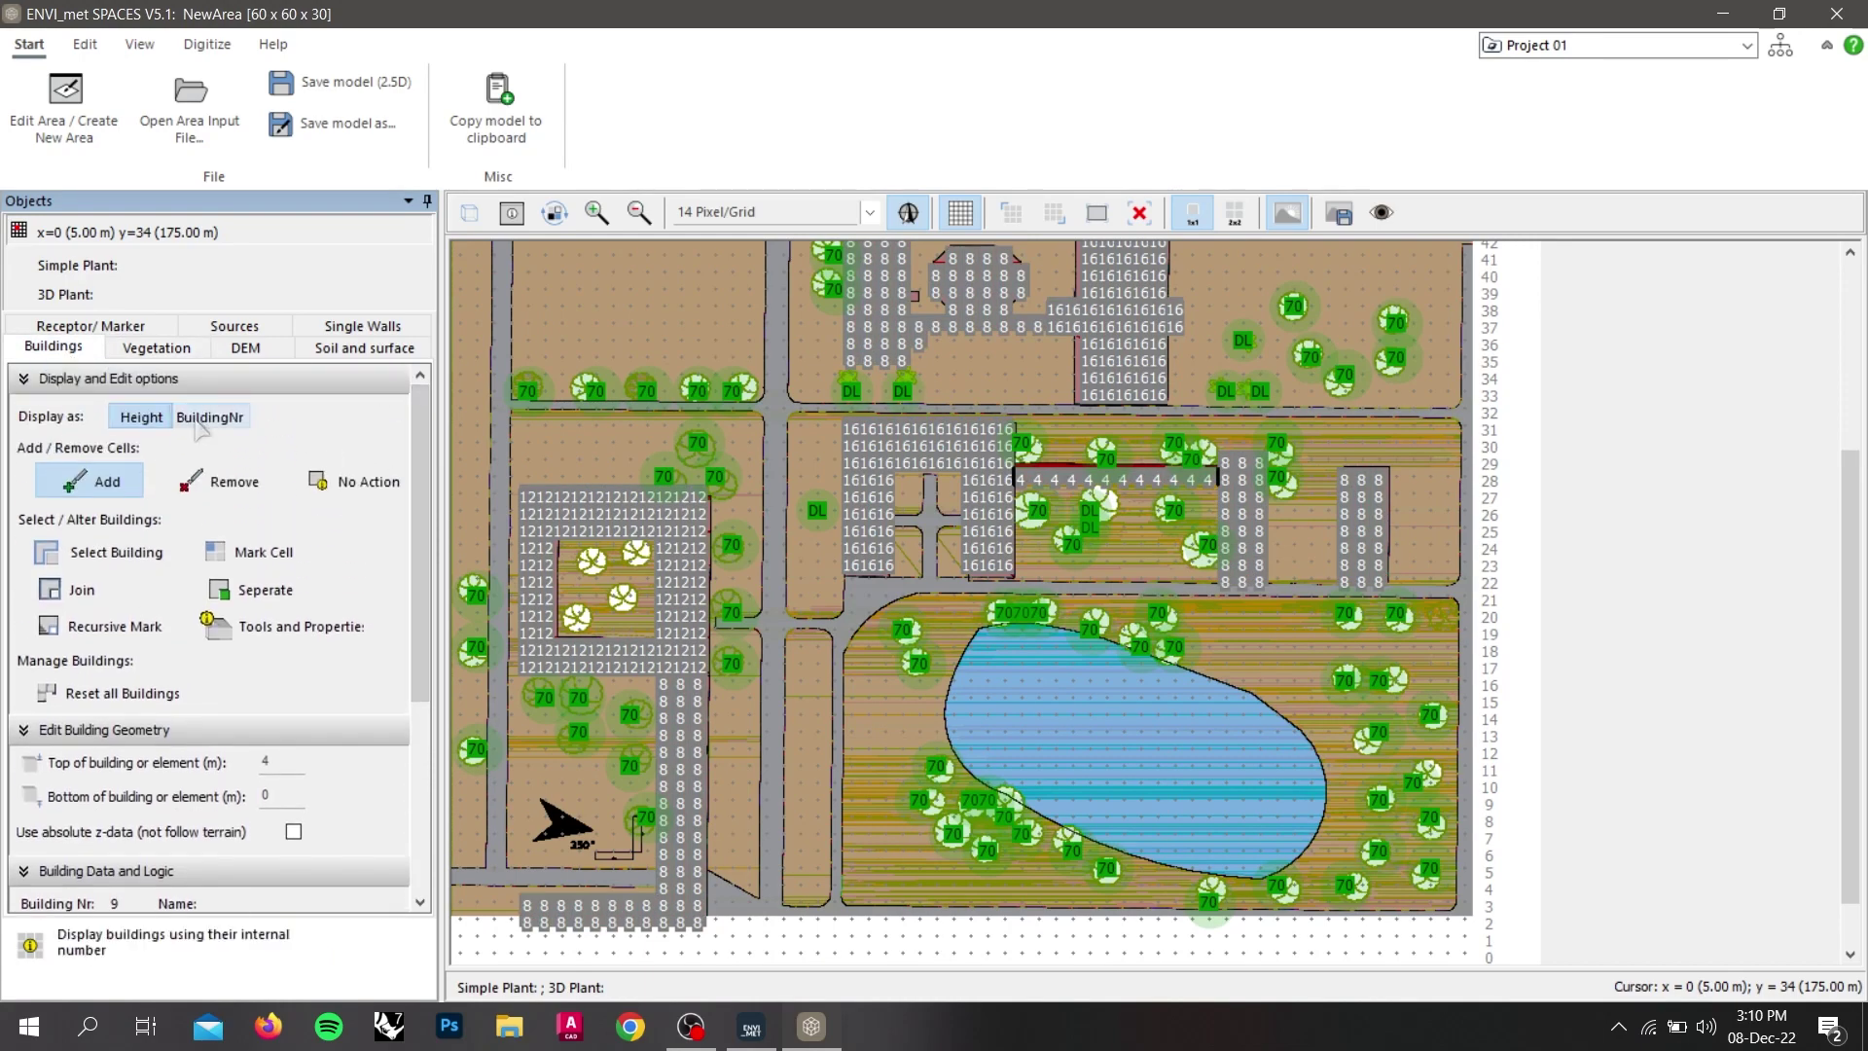
left_click(199, 421)
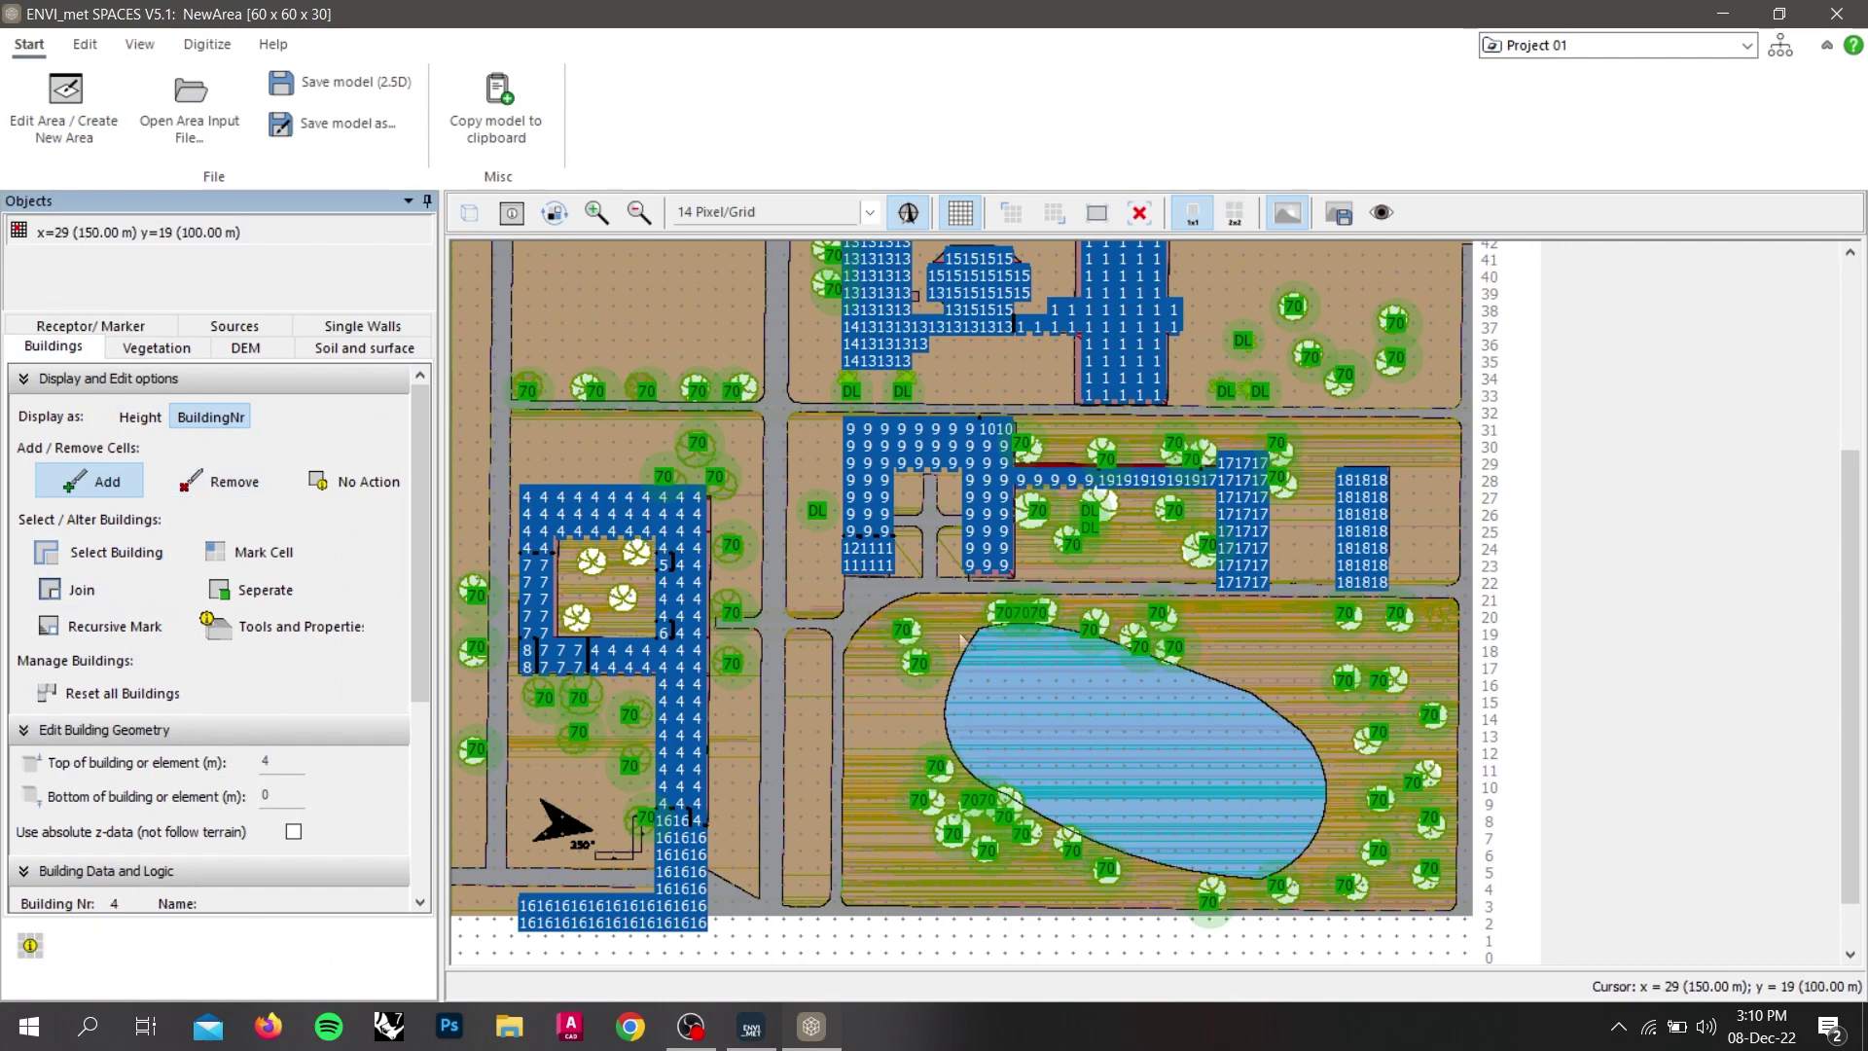
scroll(1849, 513, "up", 5)
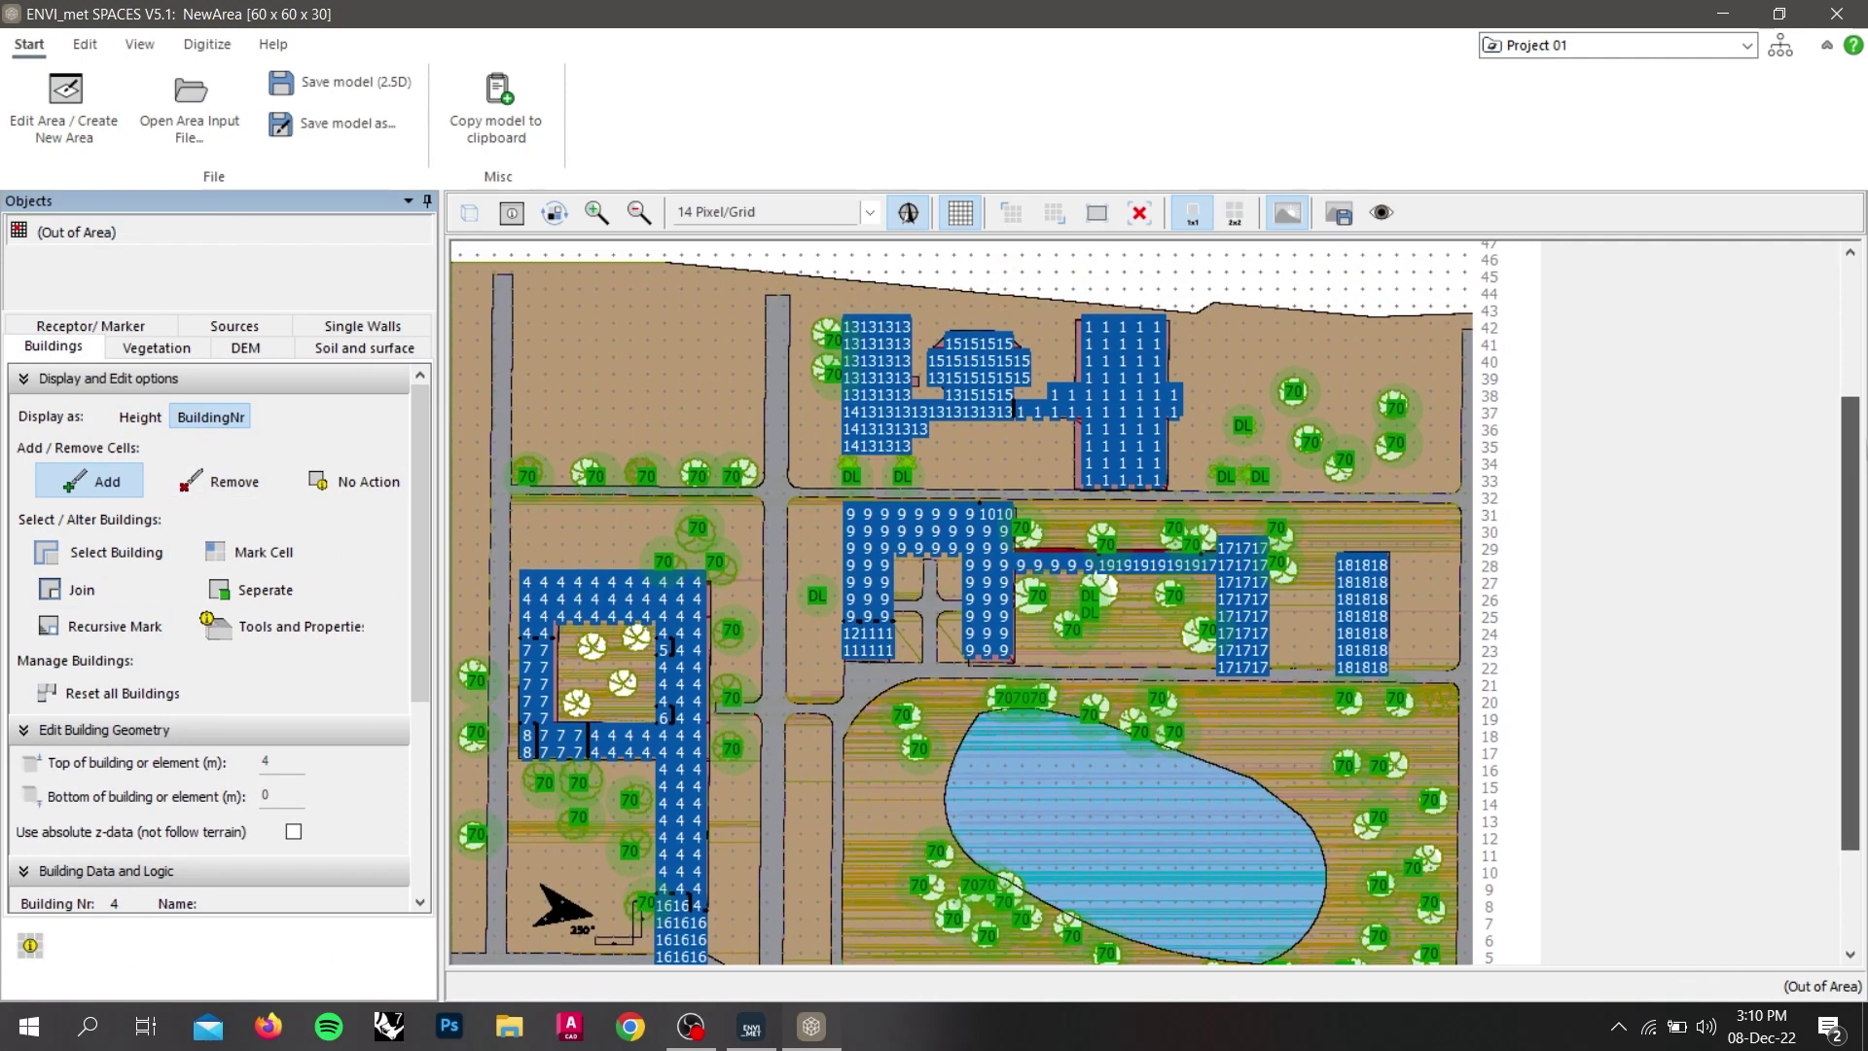
scroll(1849, 514, "down", 2)
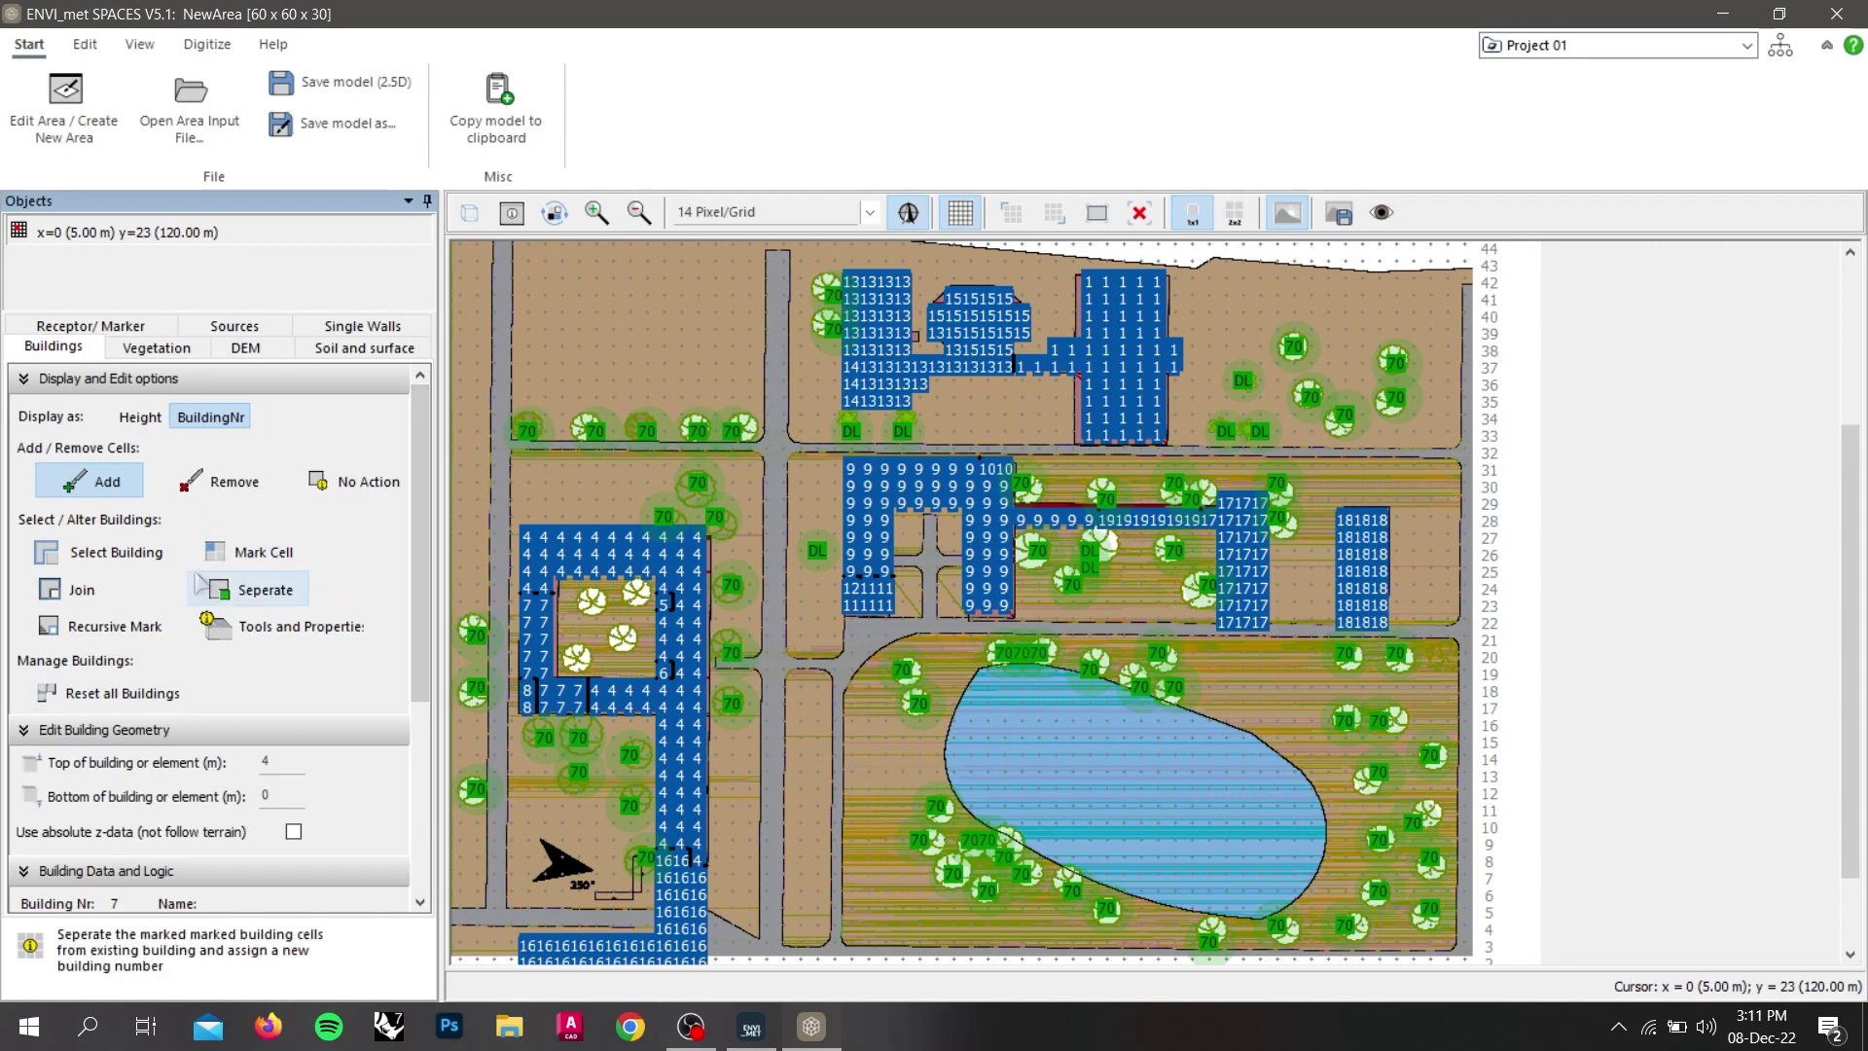
Mark the top cluster's cells and join buildings 13, 14 and 15 into building 1.
left_click(253, 555)
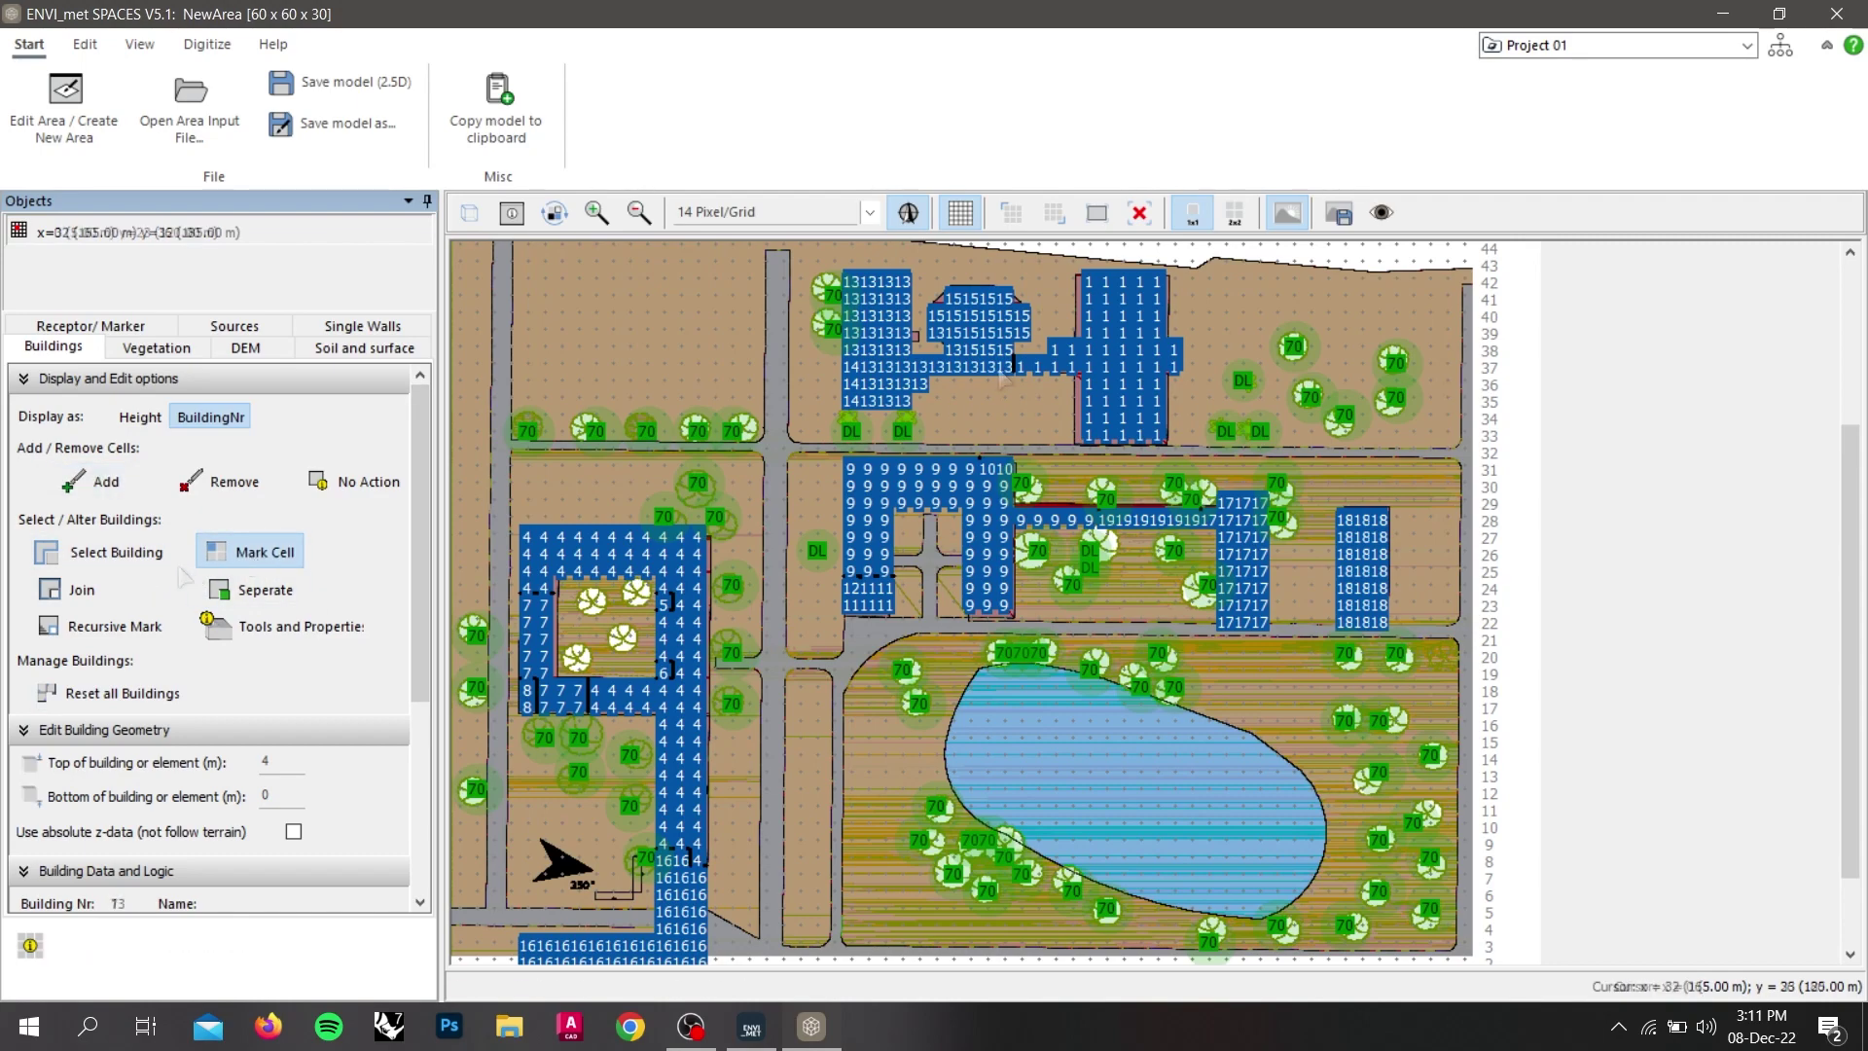
left_click(871, 310)
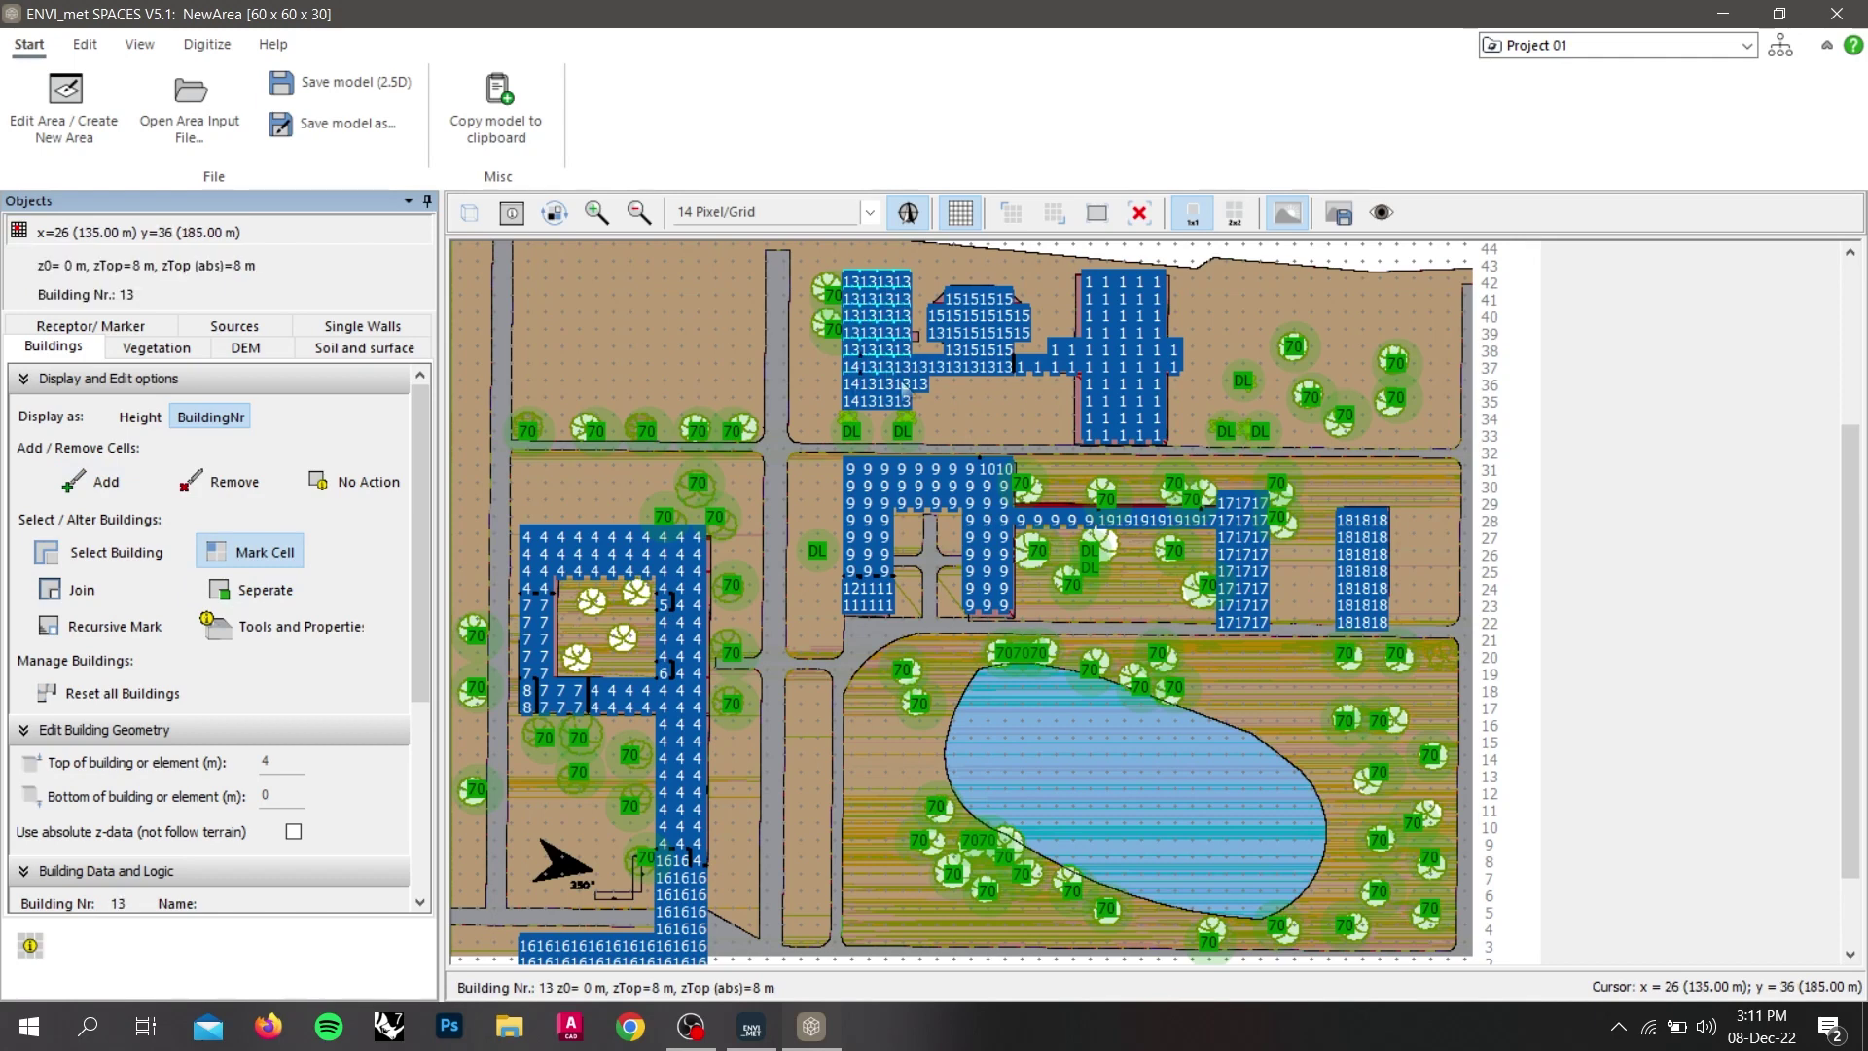
mouse_move(1042, 365)
left_mouse_down()
mouse_move(1154, 364)
mouse_move(1121, 383)
mouse_move(1155, 430)
mouse_move(1098, 406)
mouse_move(1114, 329)
mouse_move(1158, 334)
mouse_move(1097, 296)
mouse_move(1139, 299)
mouse_move(973, 304)
left_mouse_up()
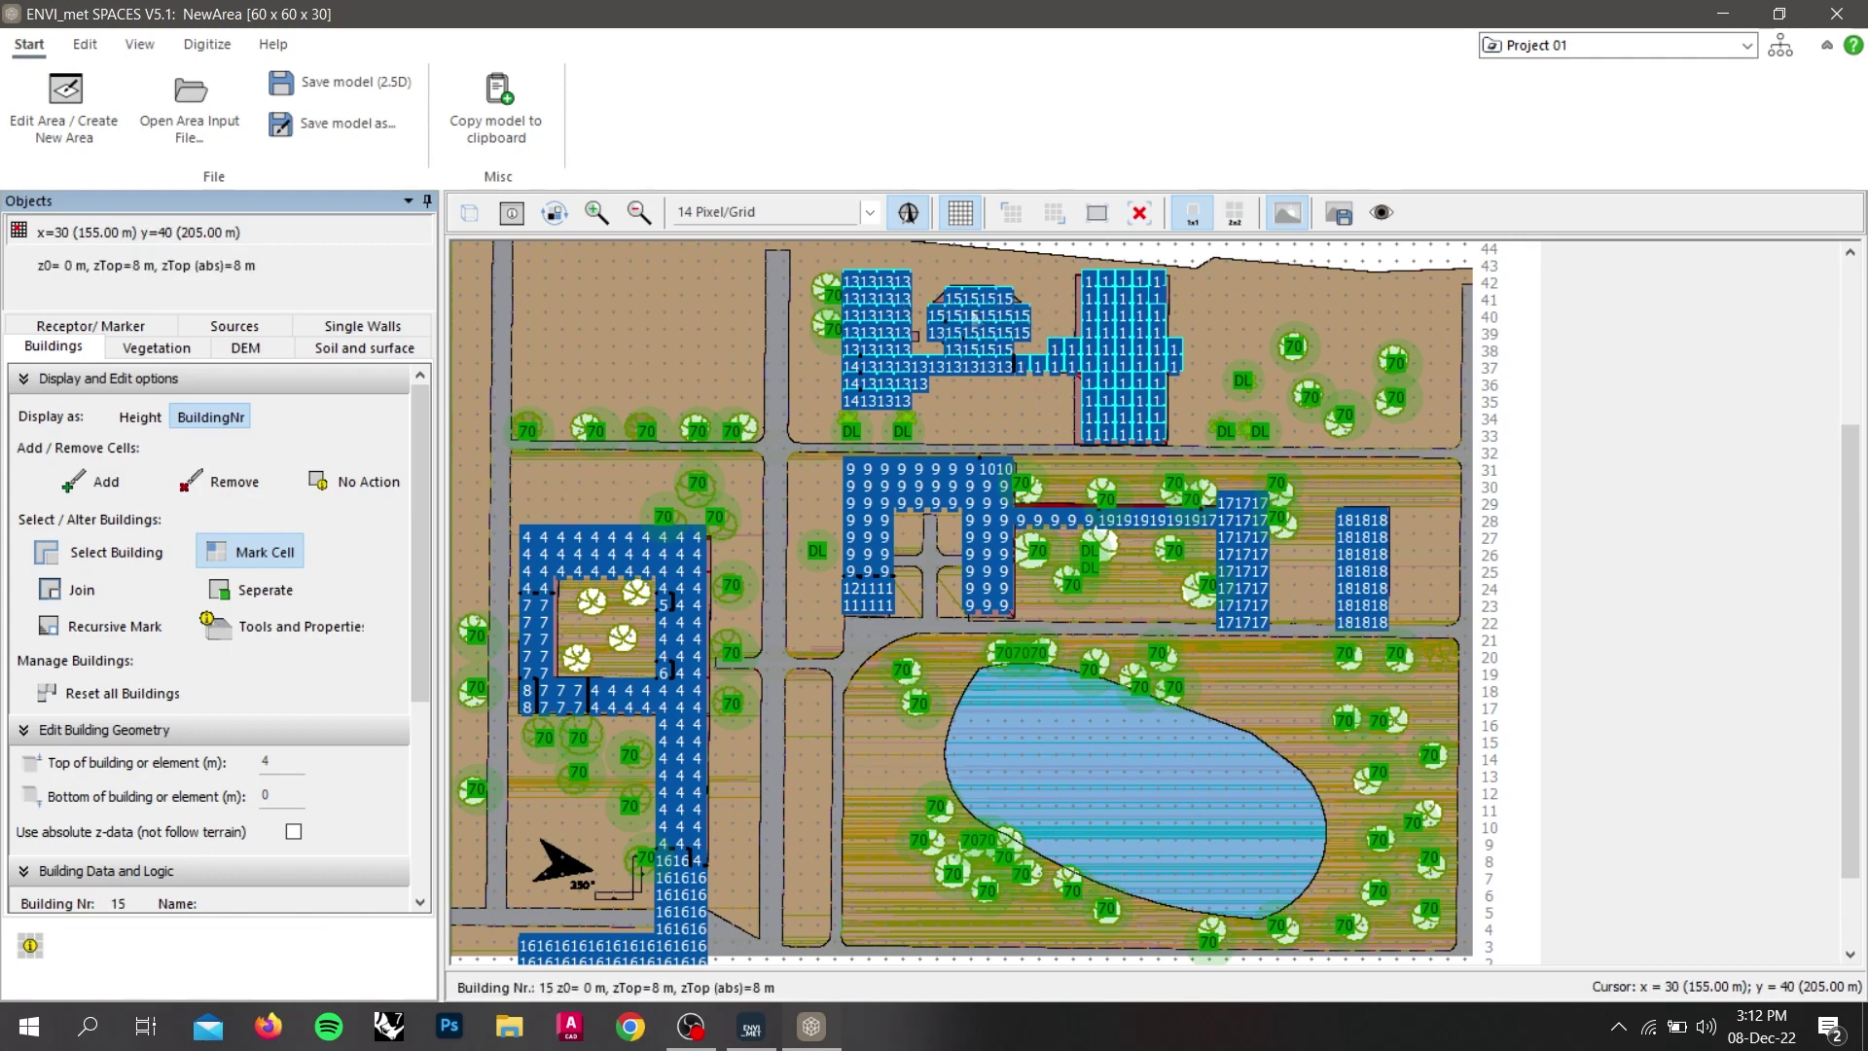
left_click(78, 584)
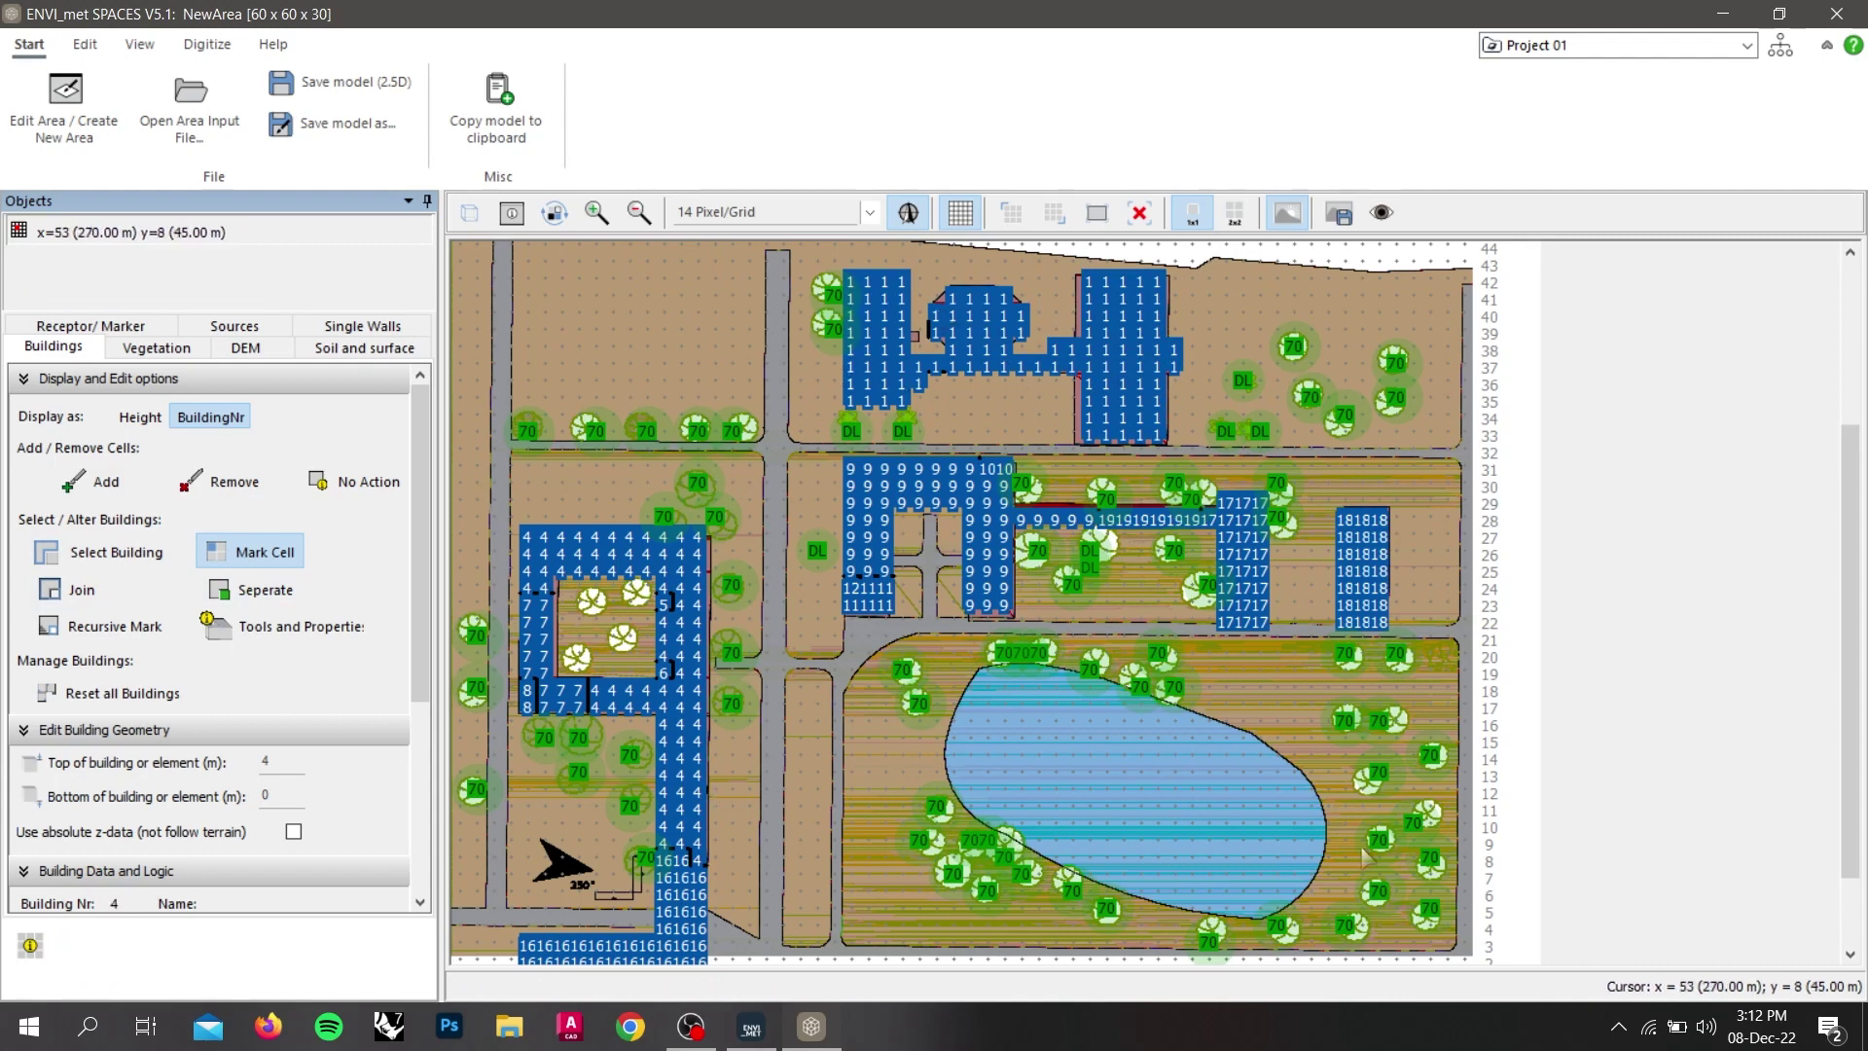
Mark the cells of the block surrounding building 4.
scroll(1849, 642, "down", 2)
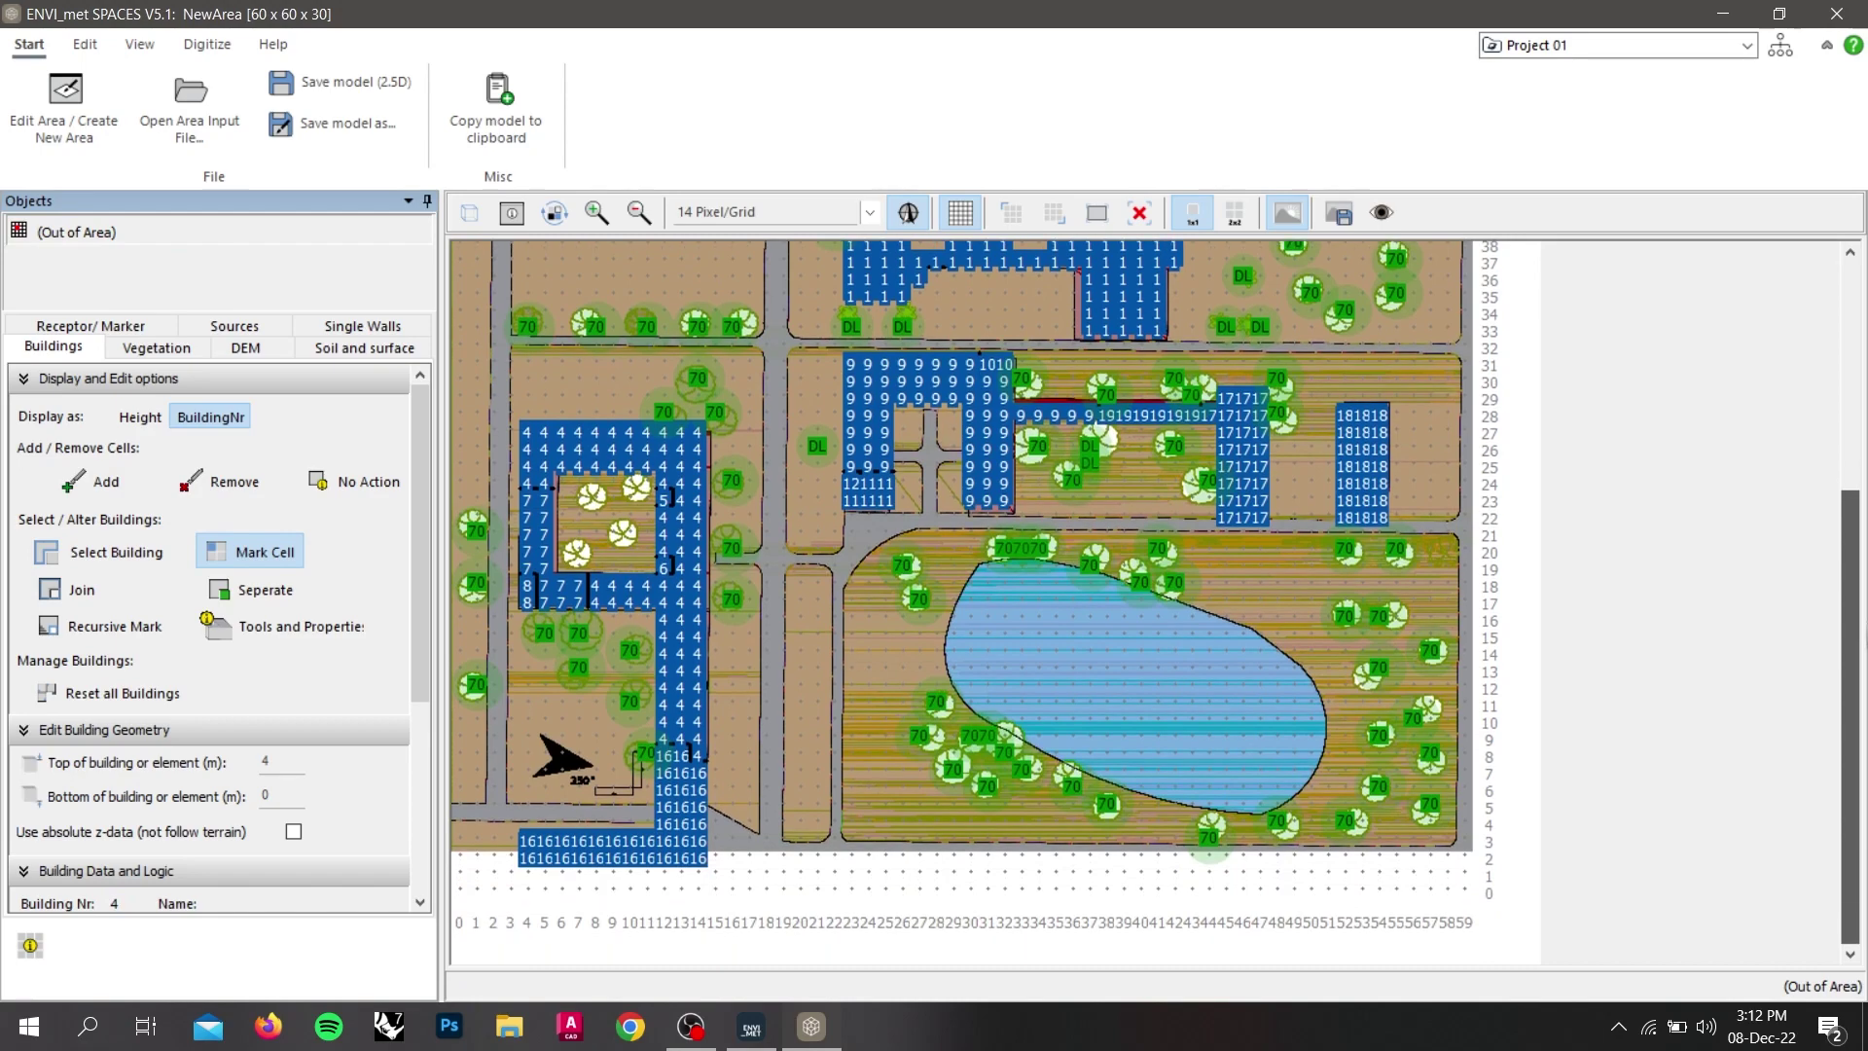
scroll(1849, 682, "up", 1)
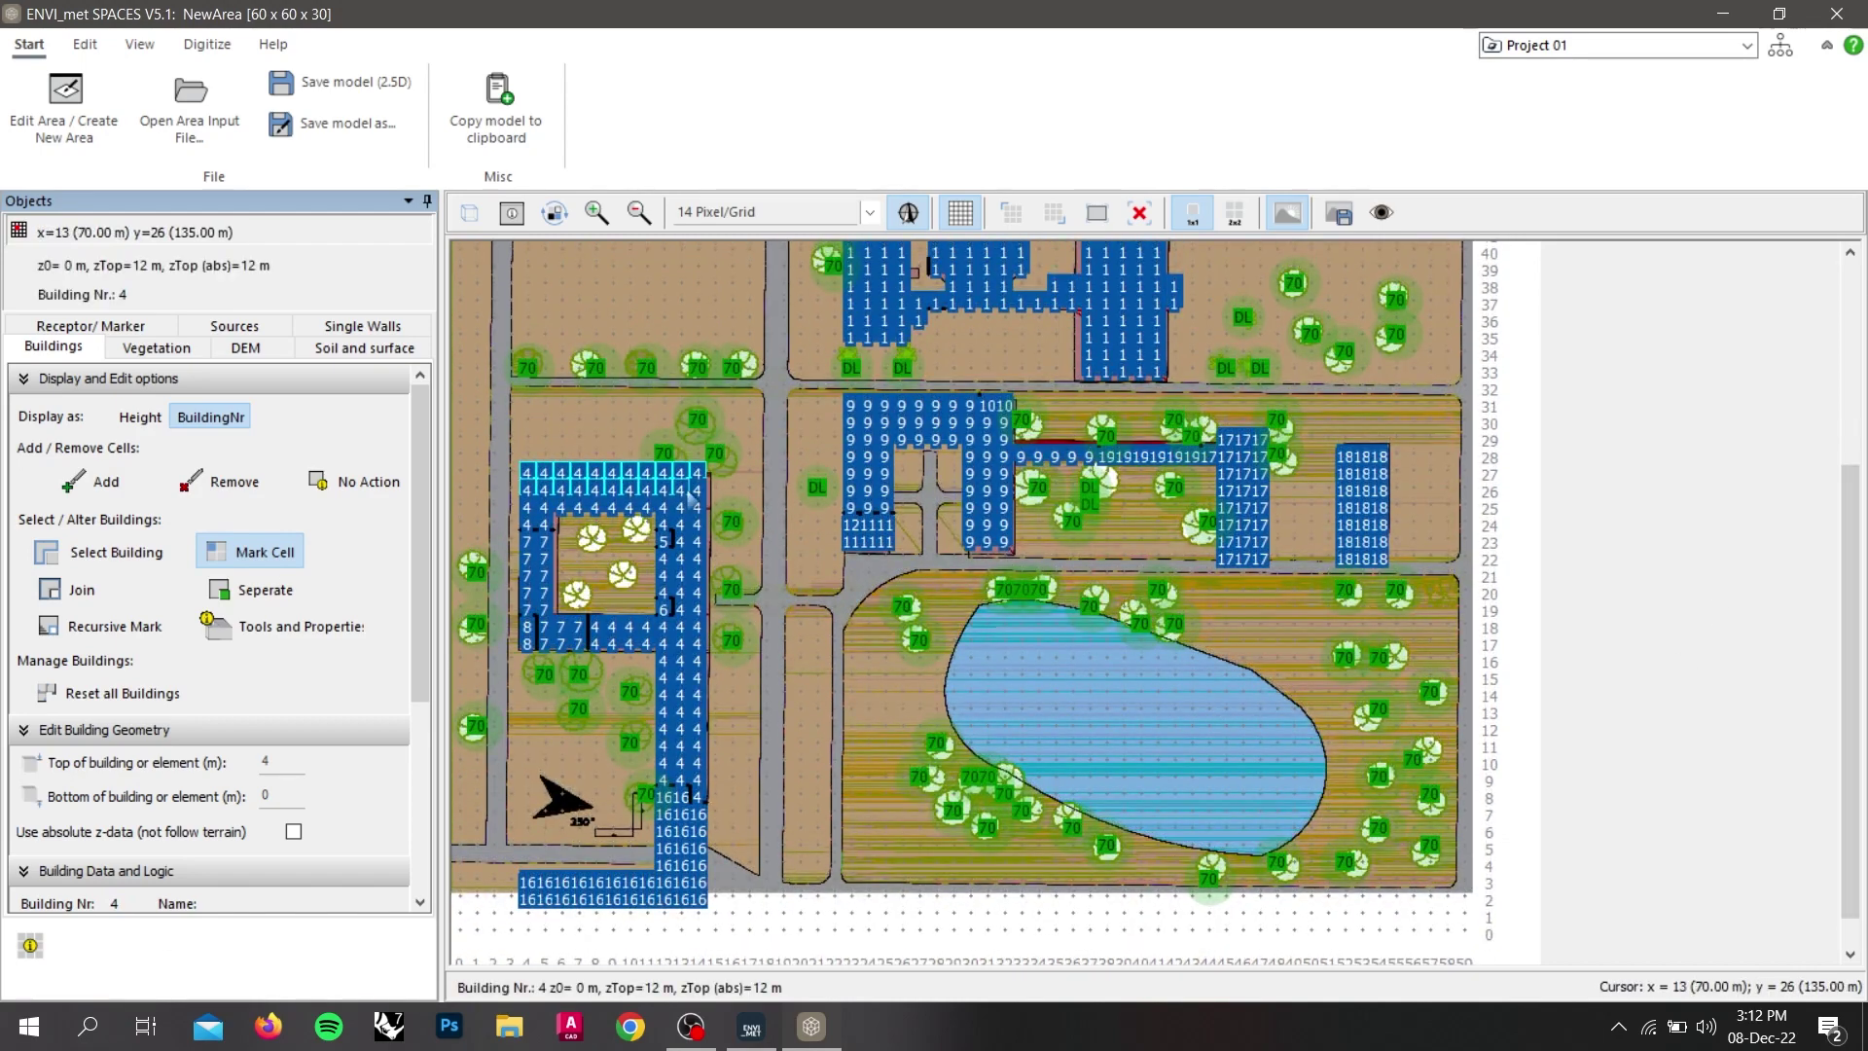
mouse_move(689, 494)
left_mouse_down()
mouse_move(596, 507)
mouse_move(697, 511)
mouse_move(697, 608)
mouse_move(540, 559)
mouse_move(533, 626)
mouse_move(662, 628)
mouse_move(551, 649)
mouse_move(545, 624)
mouse_move(661, 647)
mouse_move(682, 707)
mouse_move(669, 847)
mouse_move(686, 871)
mouse_move(552, 888)
mouse_move(647, 888)
mouse_move(611, 905)
left_mouse_up()
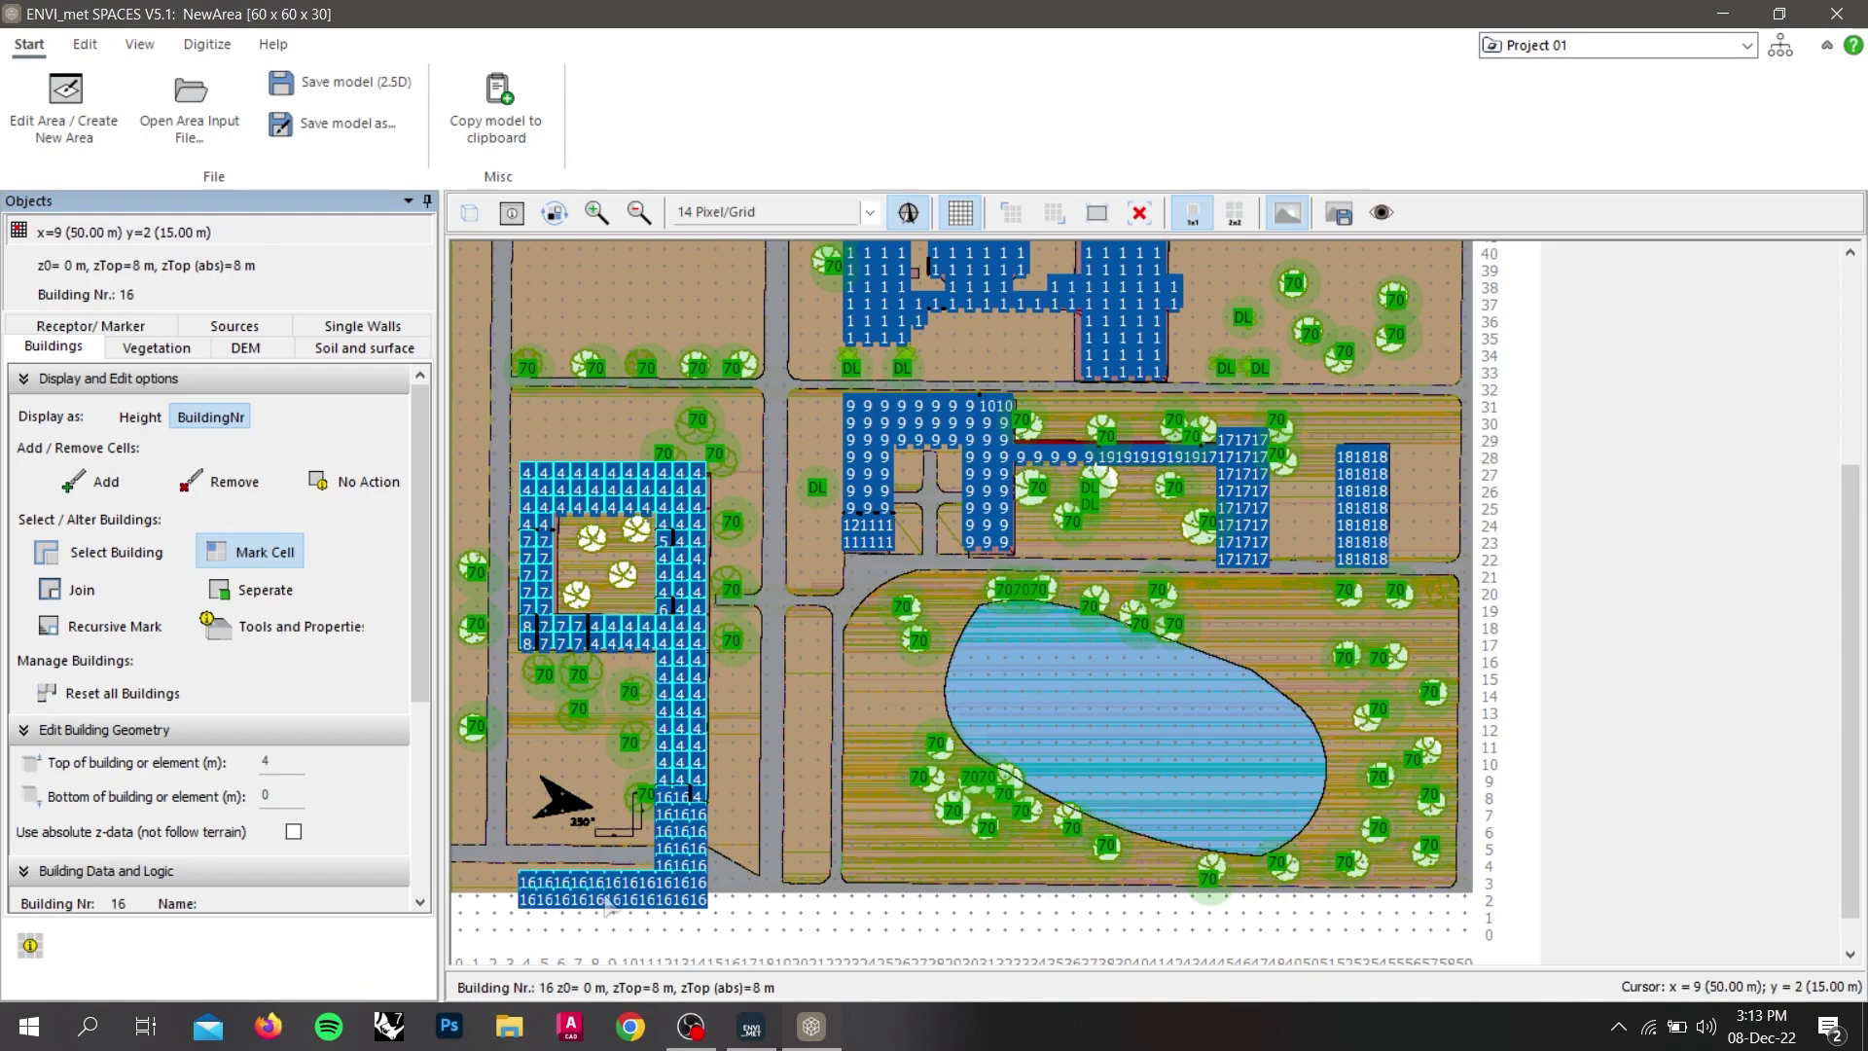
Join the marked surrounding block into building 4.
left_click(78, 589)
left_click(155, 348)
left_click(53, 347)
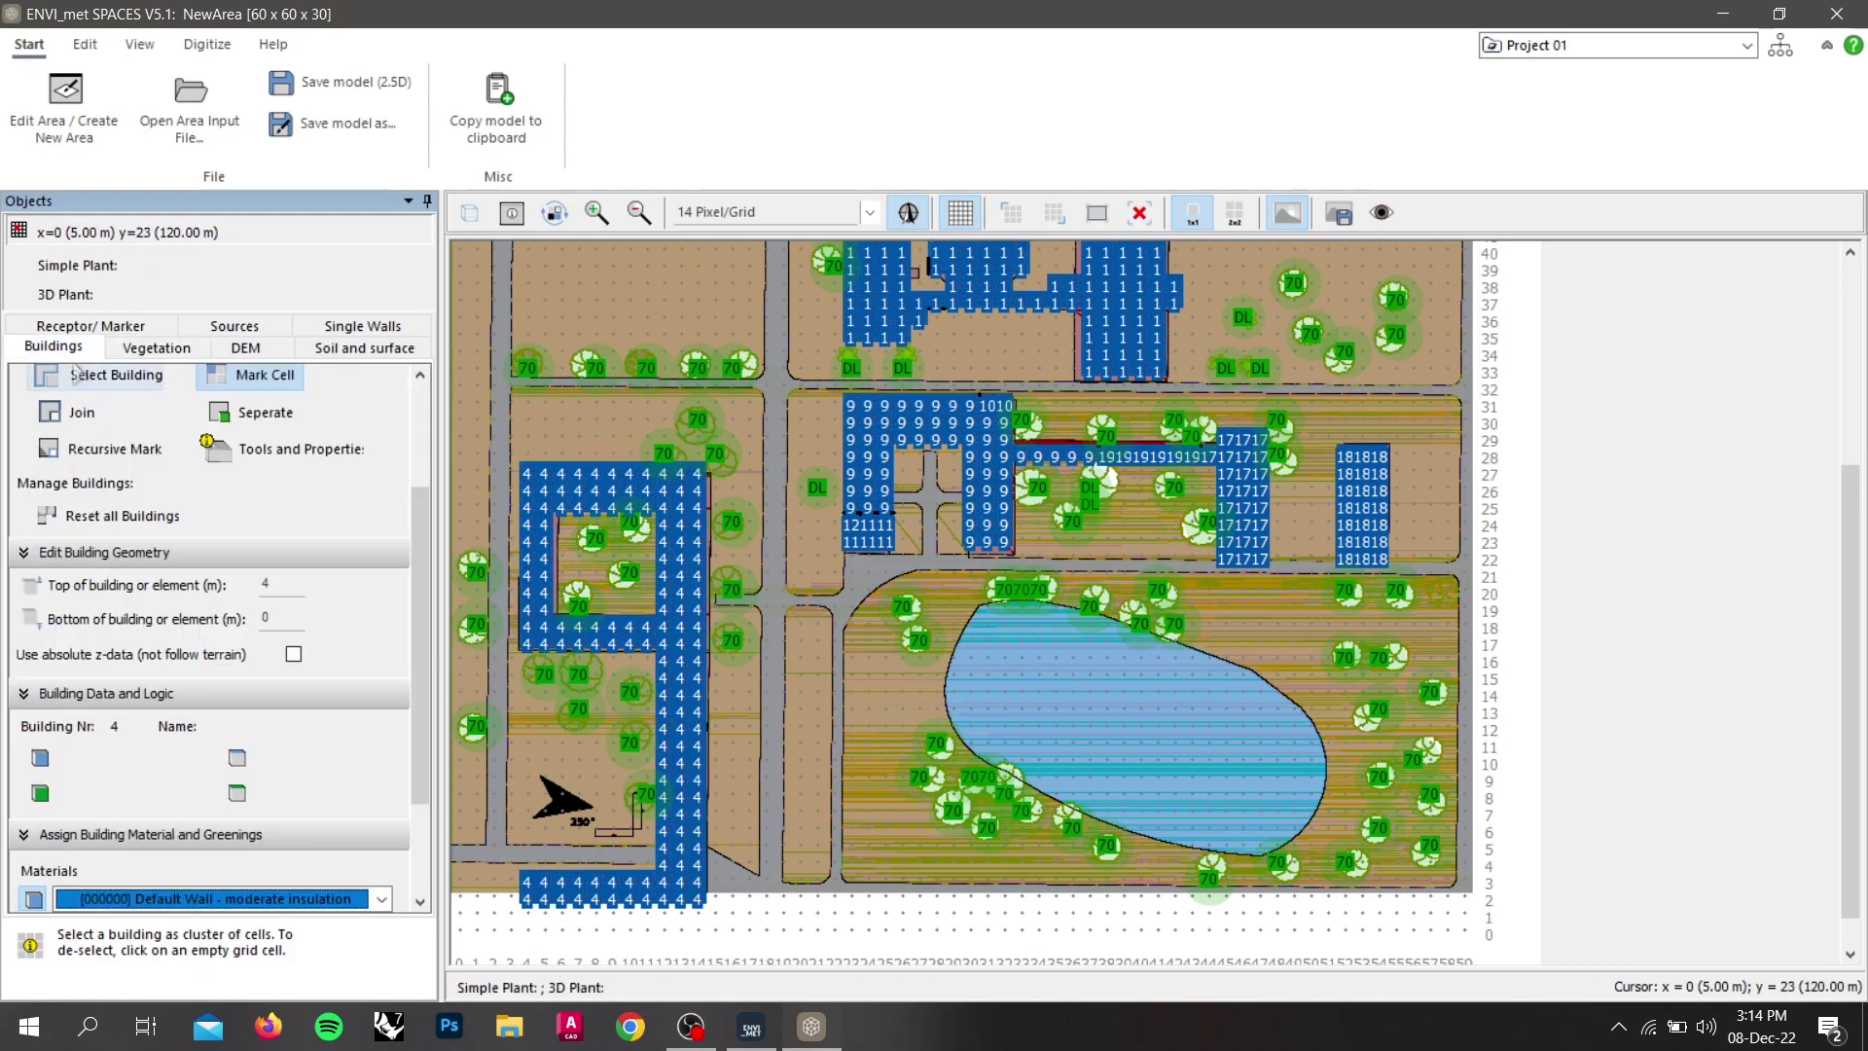
Regroup building 9's cells into one building, absorbing 10, 11, 12 and 19, then show heights again.
scroll(73, 374, "up", 3)
mouse_move(1002, 404)
left_mouse_down()
mouse_move(861, 448)
mouse_move(886, 512)
mouse_move(988, 540)
mouse_move(993, 433)
mouse_move(1211, 457)
left_mouse_up()
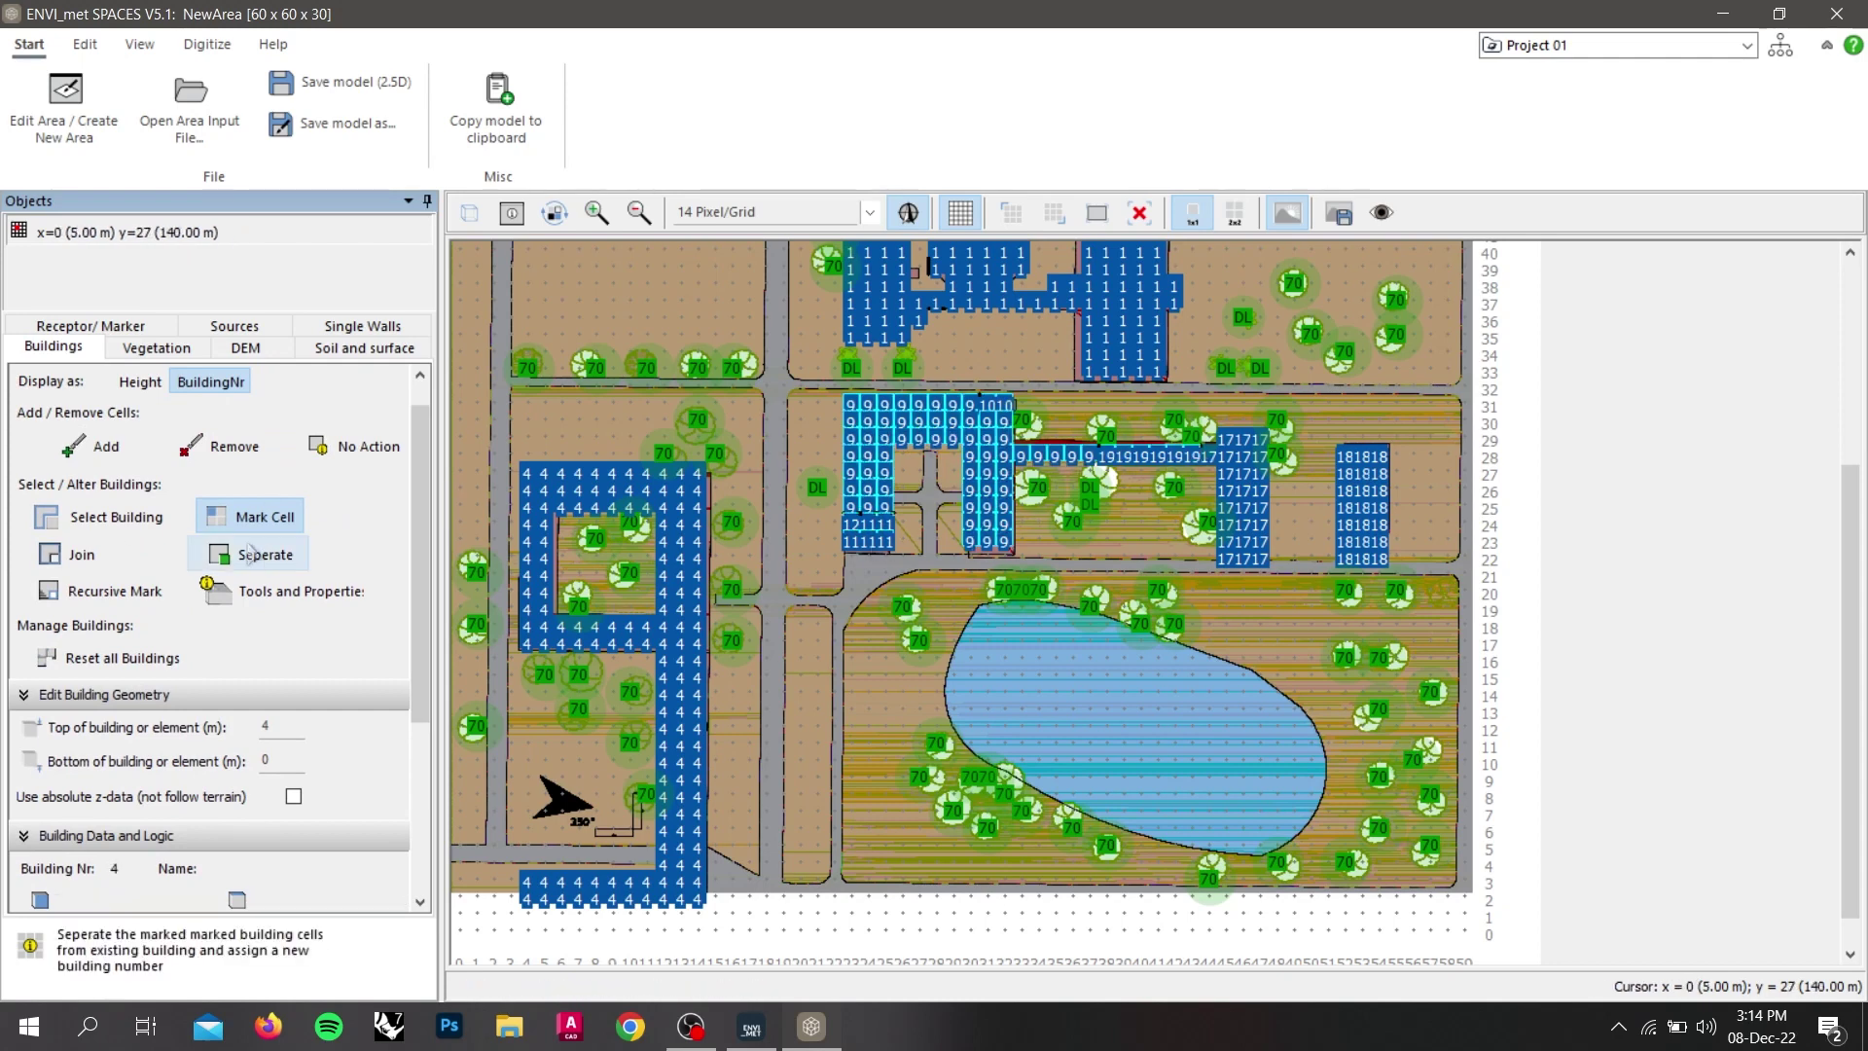
left_click(251, 552)
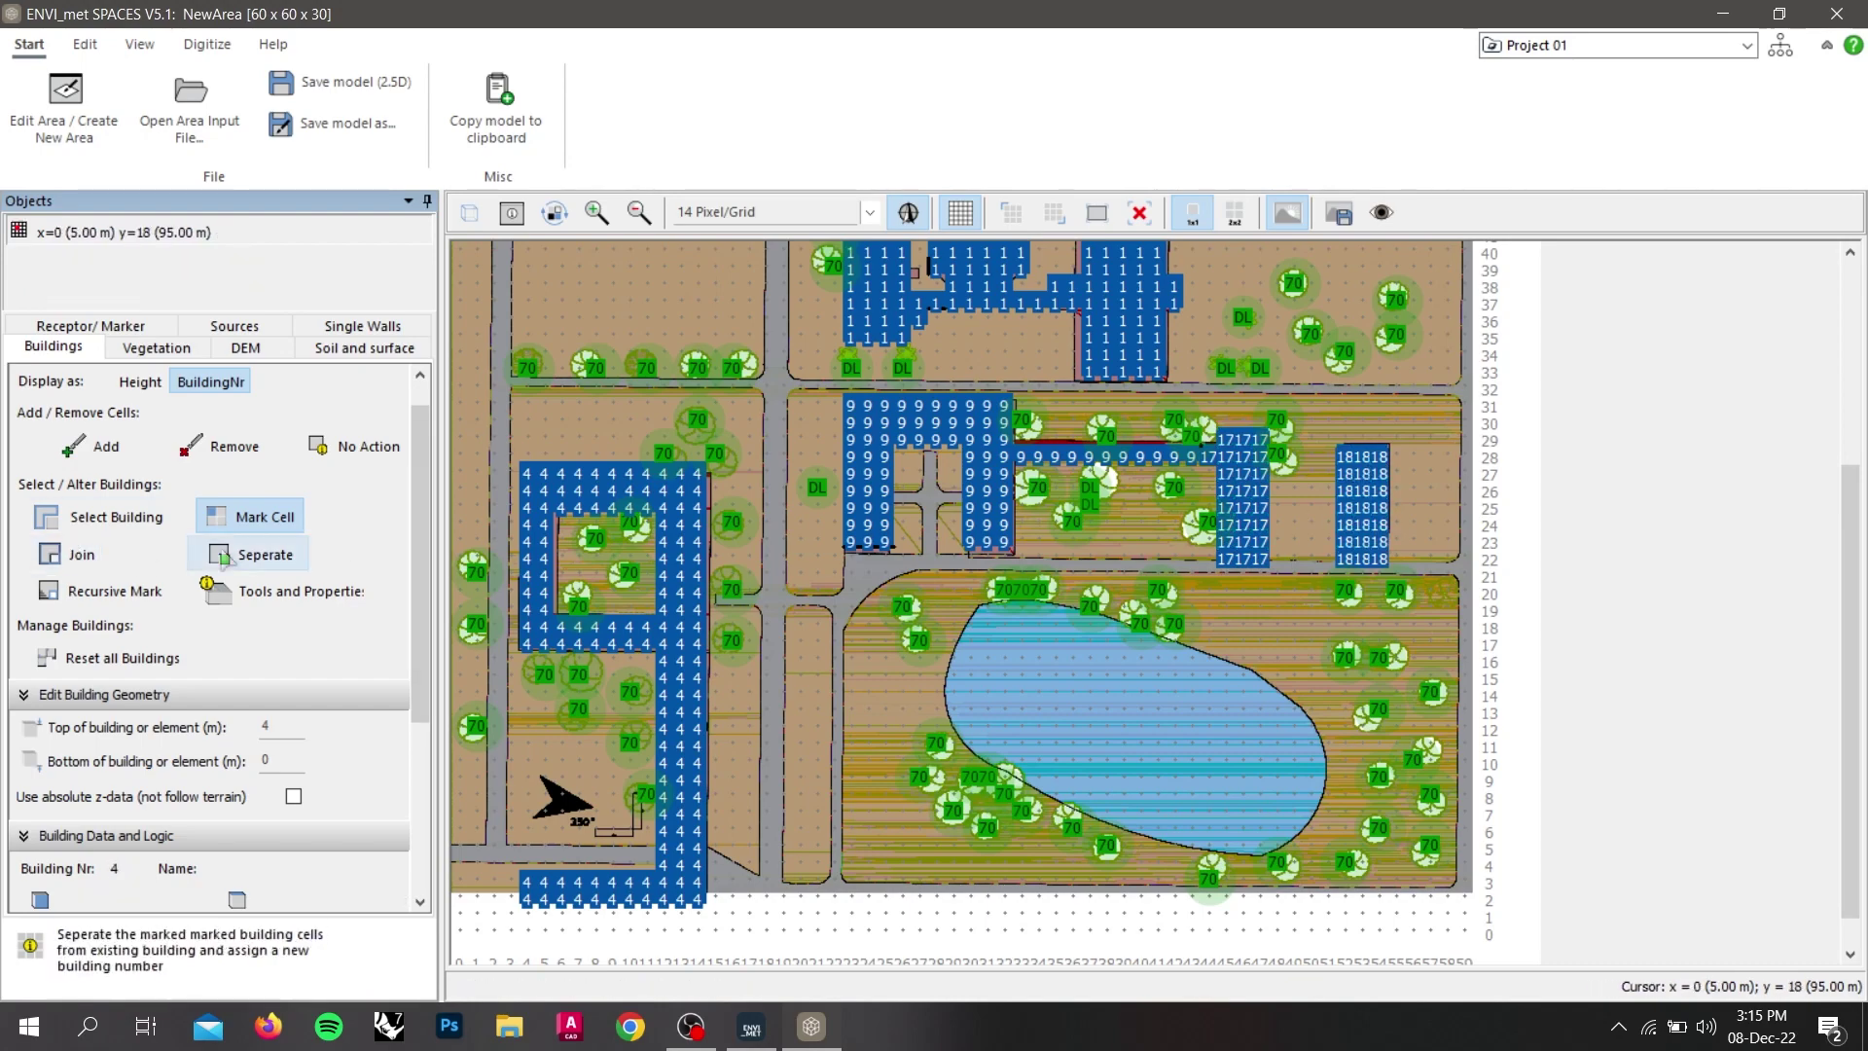
scroll(1168, 584, "up", 3)
mouse_move(1204, 586)
left_mouse_down()
mouse_move(1028, 592)
mouse_move(995, 682)
mouse_move(970, 621)
mouse_move(1004, 554)
mouse_move(848, 551)
mouse_move(854, 669)
mouse_move(883, 636)
mouse_move(870, 568)
mouse_move(922, 573)
mouse_move(879, 567)
left_mouse_up()
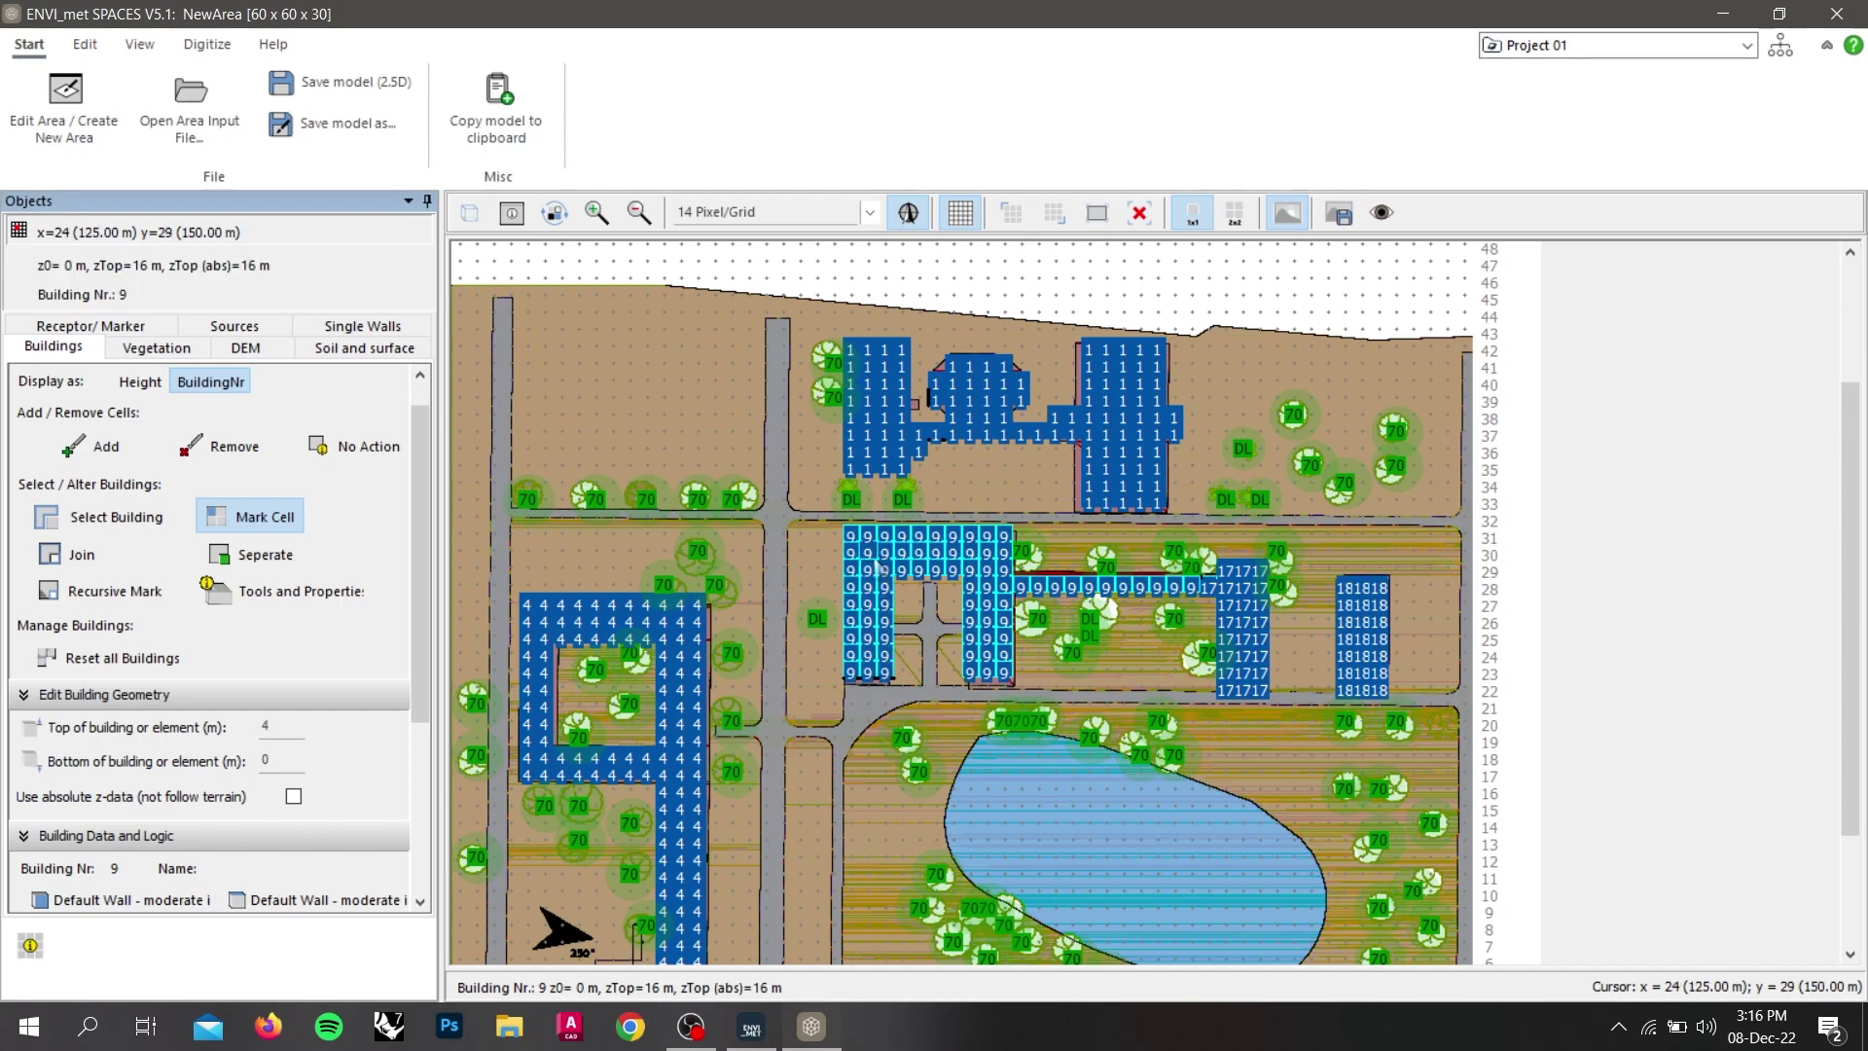
left_click(142, 381)
scroll(177, 333, "down", 5)
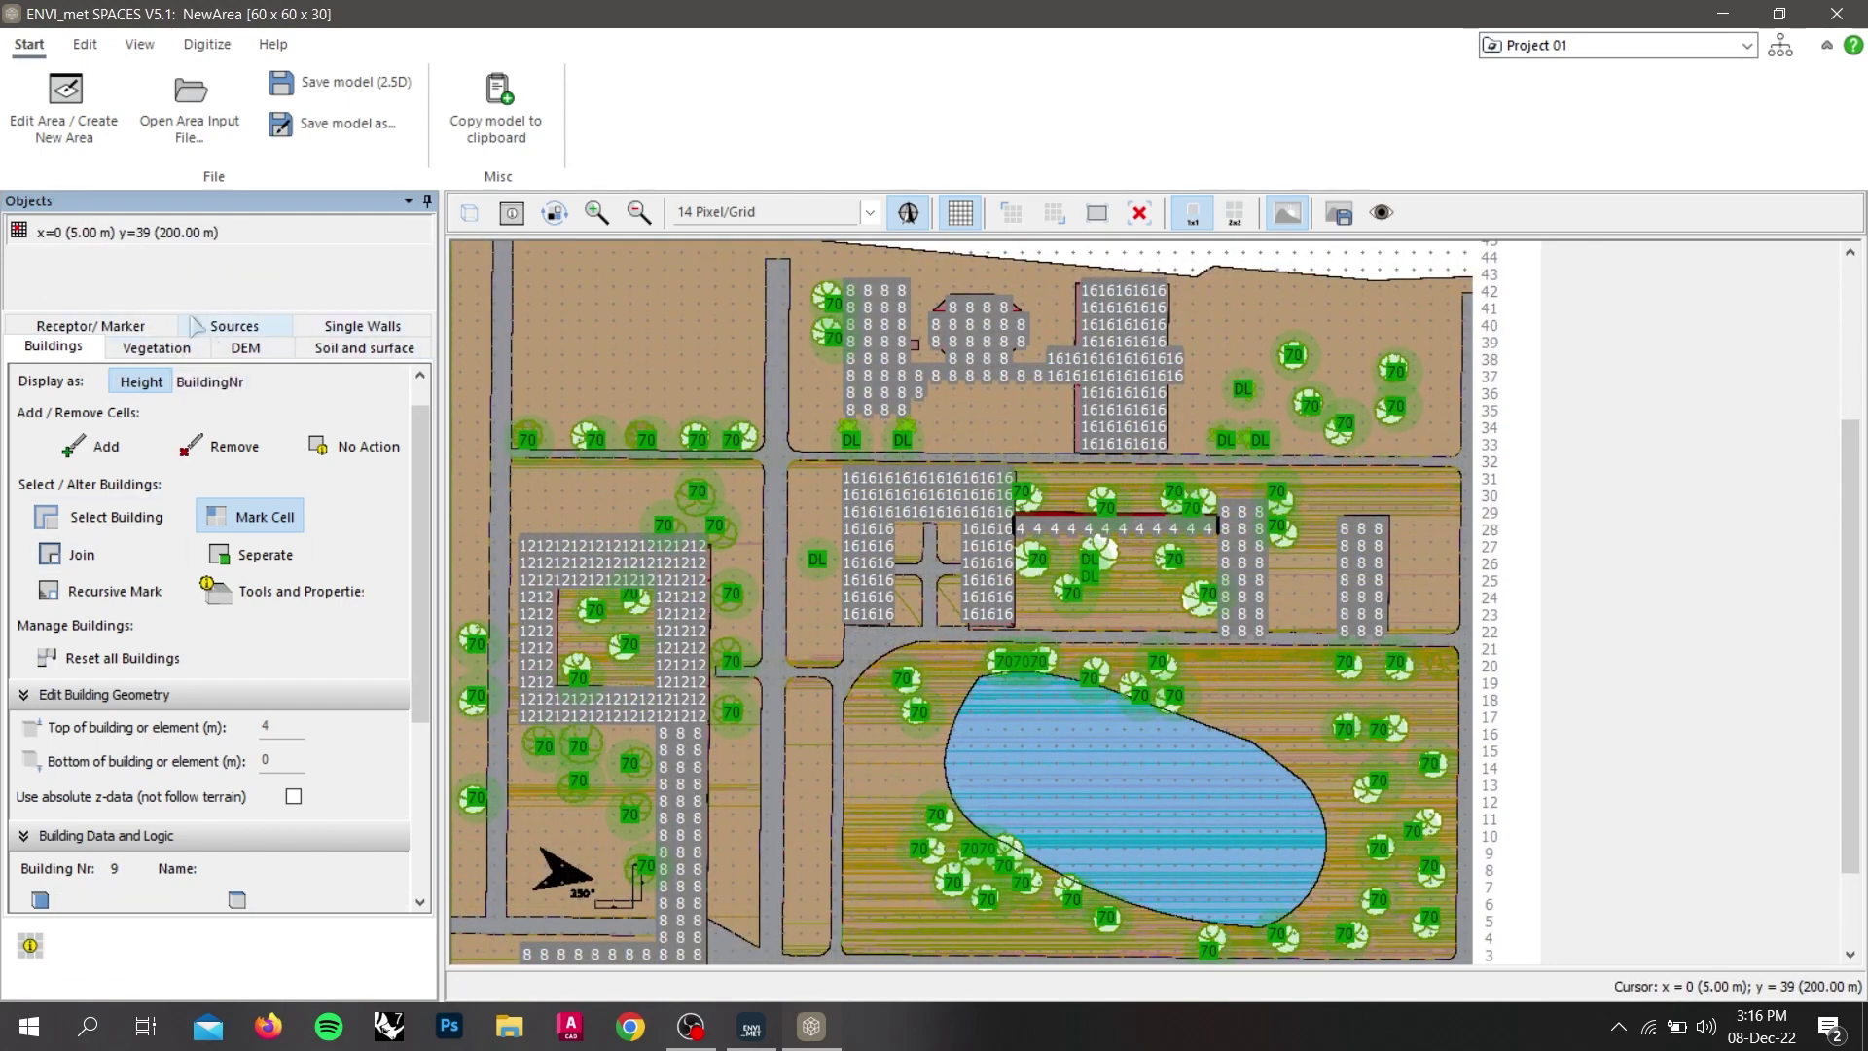
Browse the Receptor/Marker, Sources (with System Sources expanded) and DEM terrain settings.
left_click(129, 331)
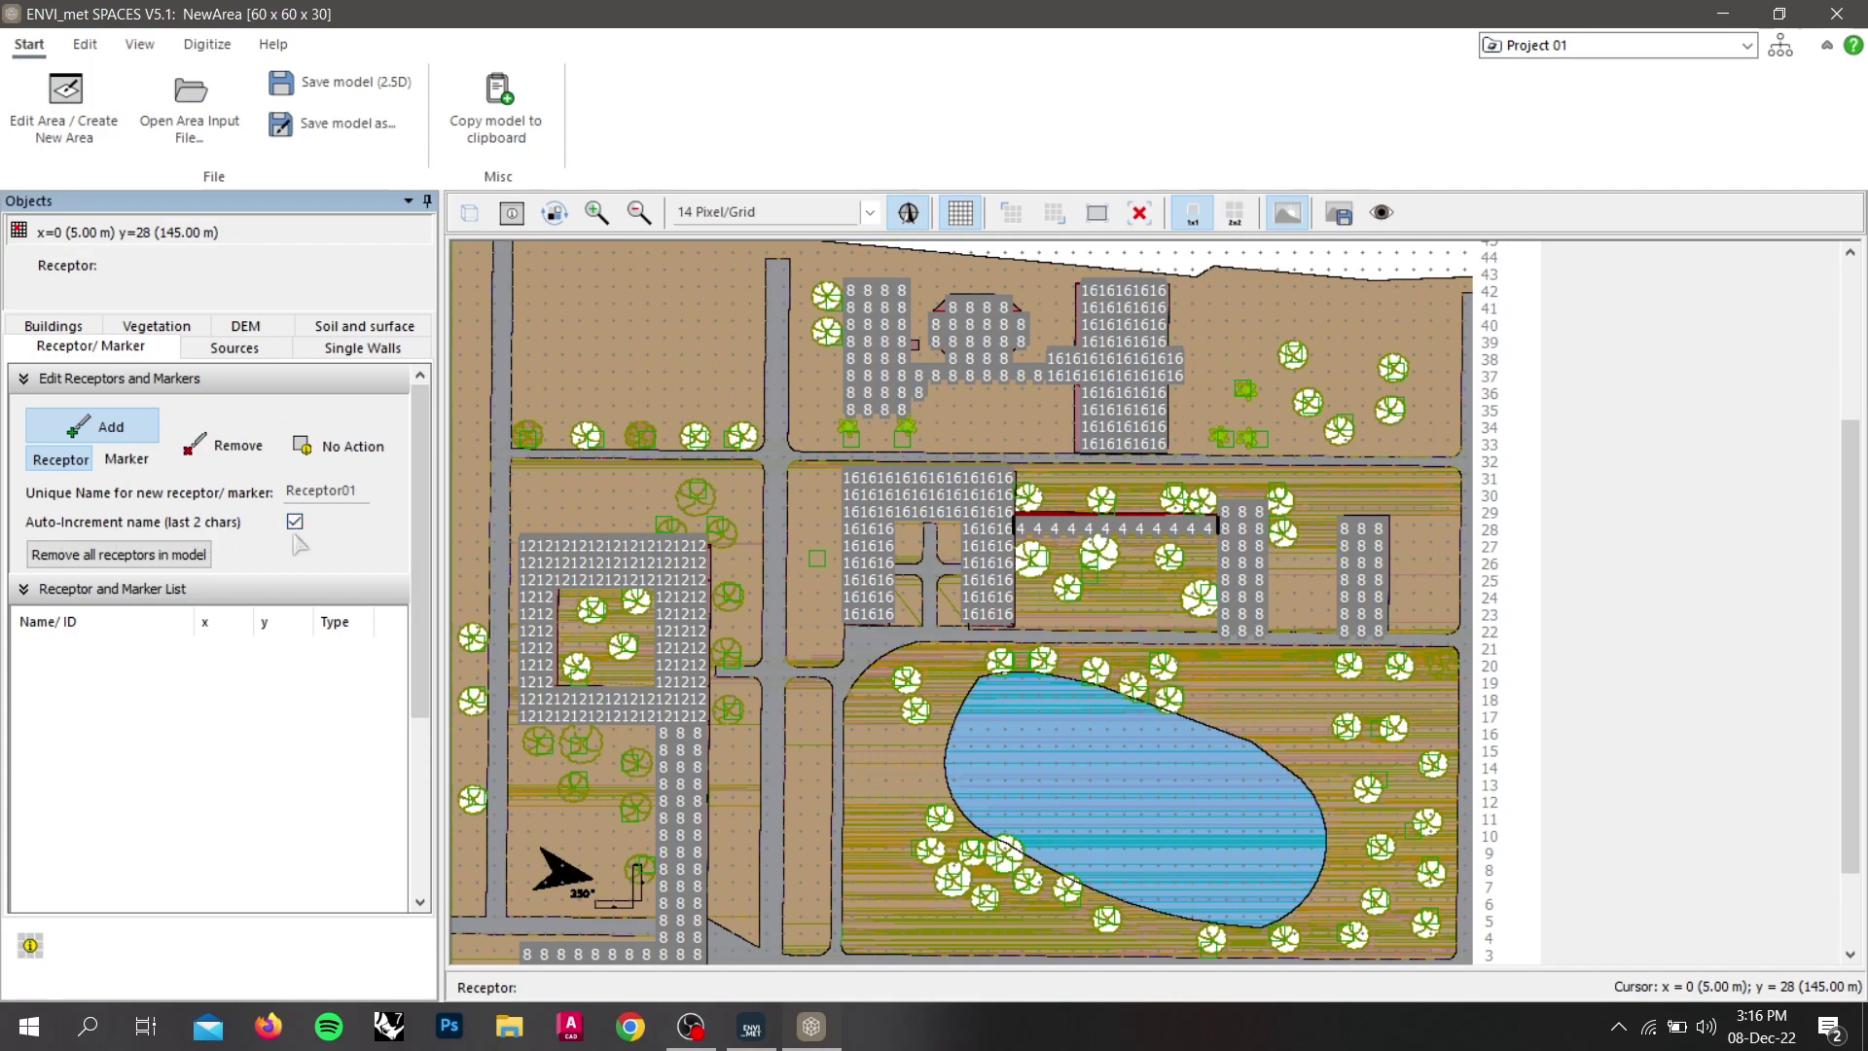
left_click(235, 347)
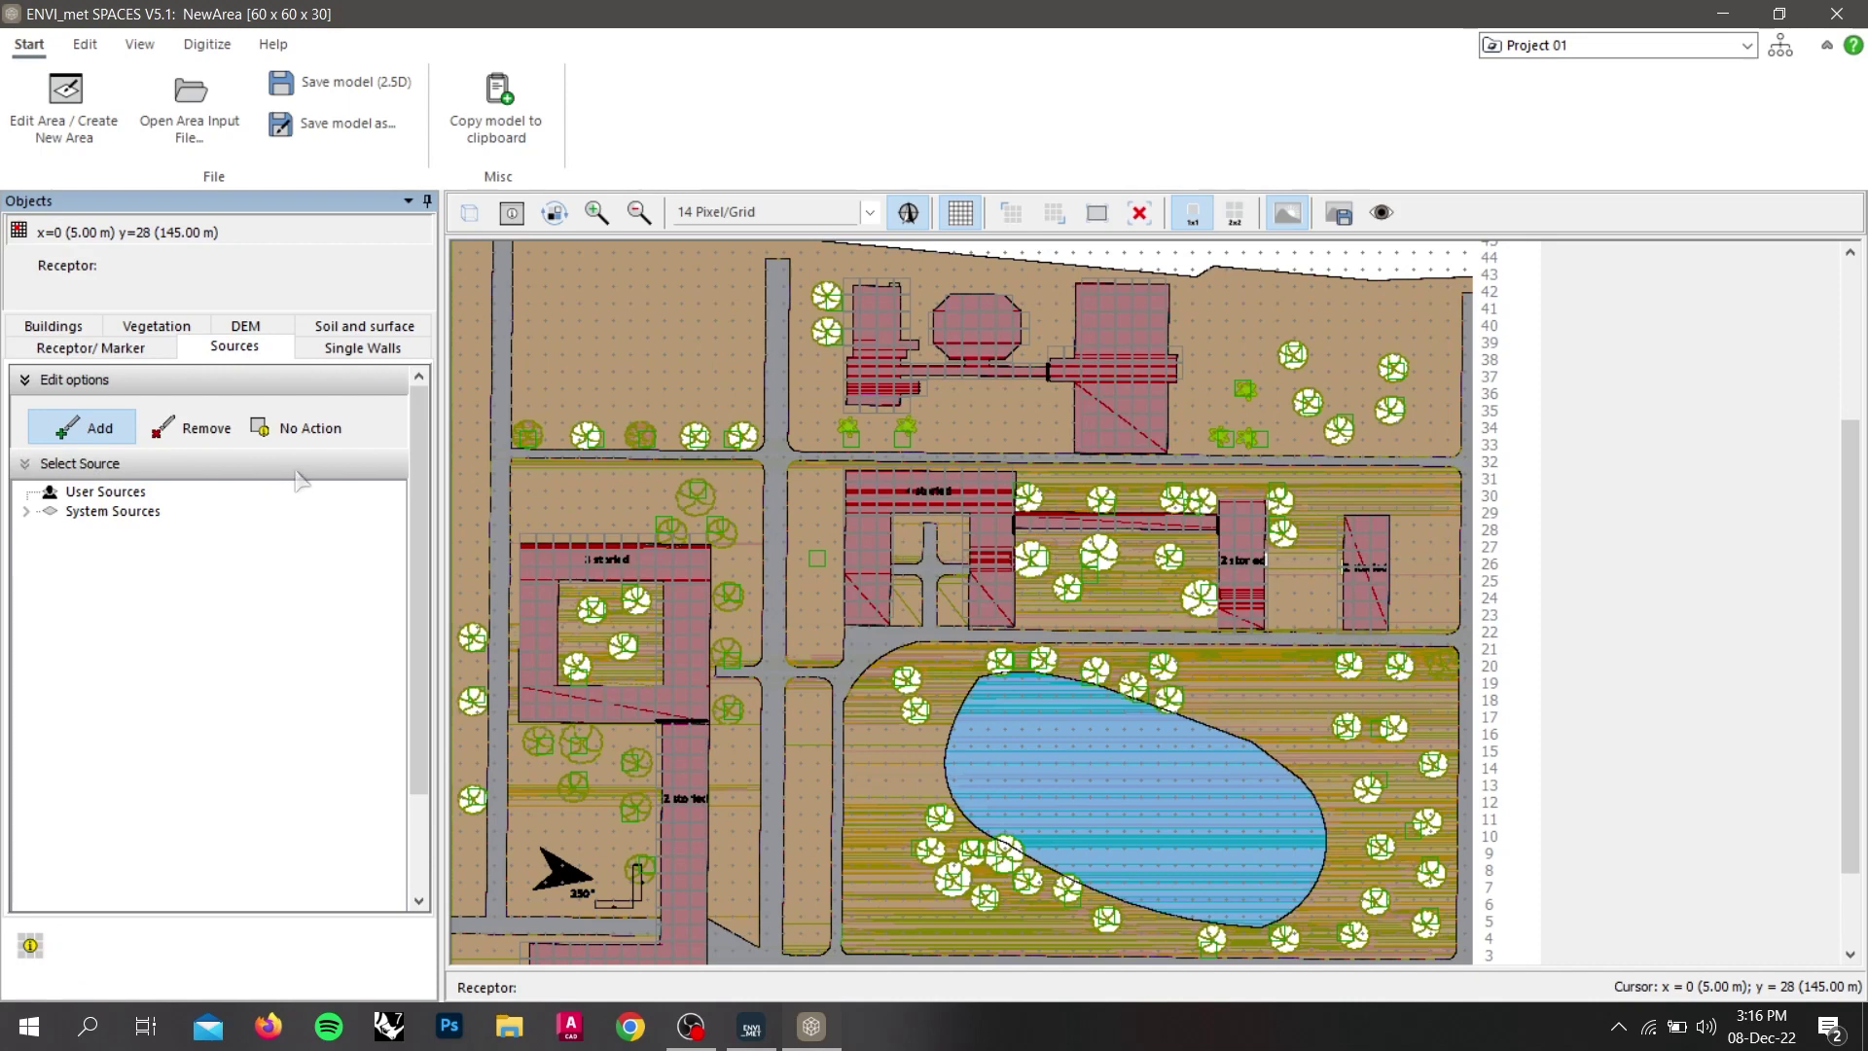
left_click(34, 513)
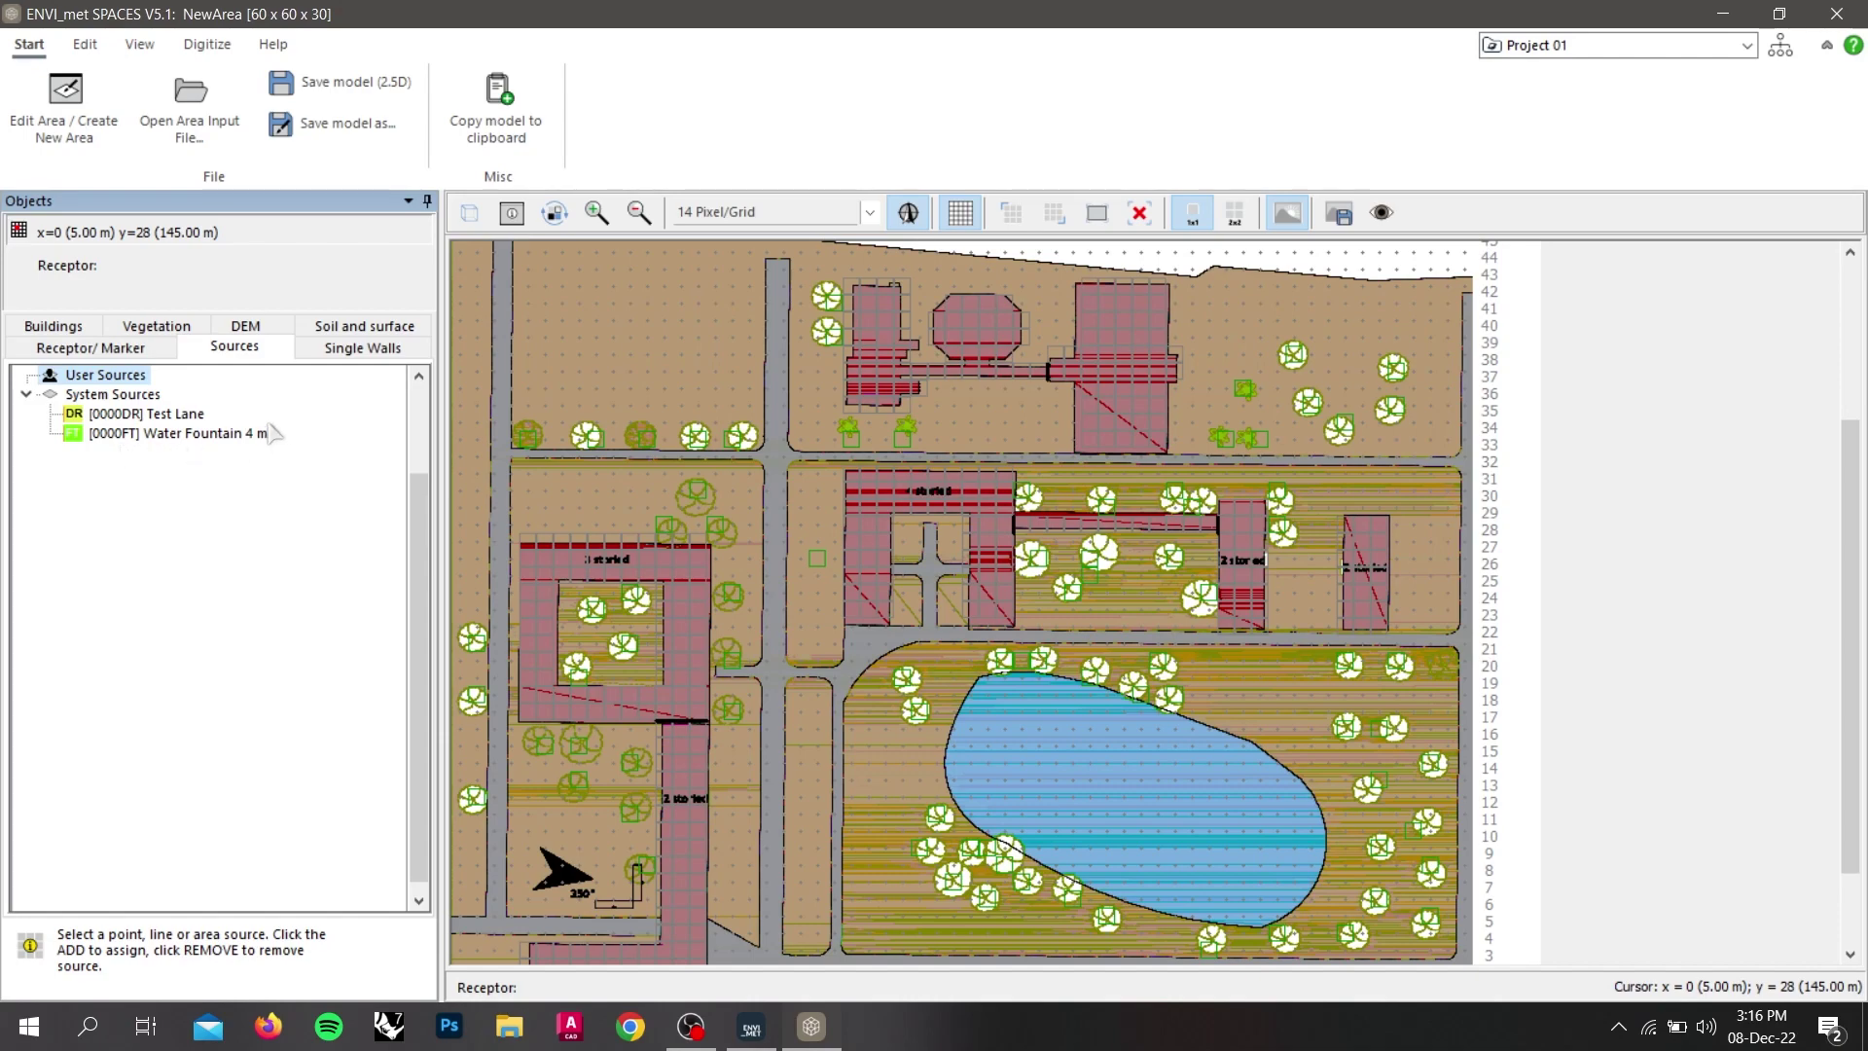
left_click(266, 333)
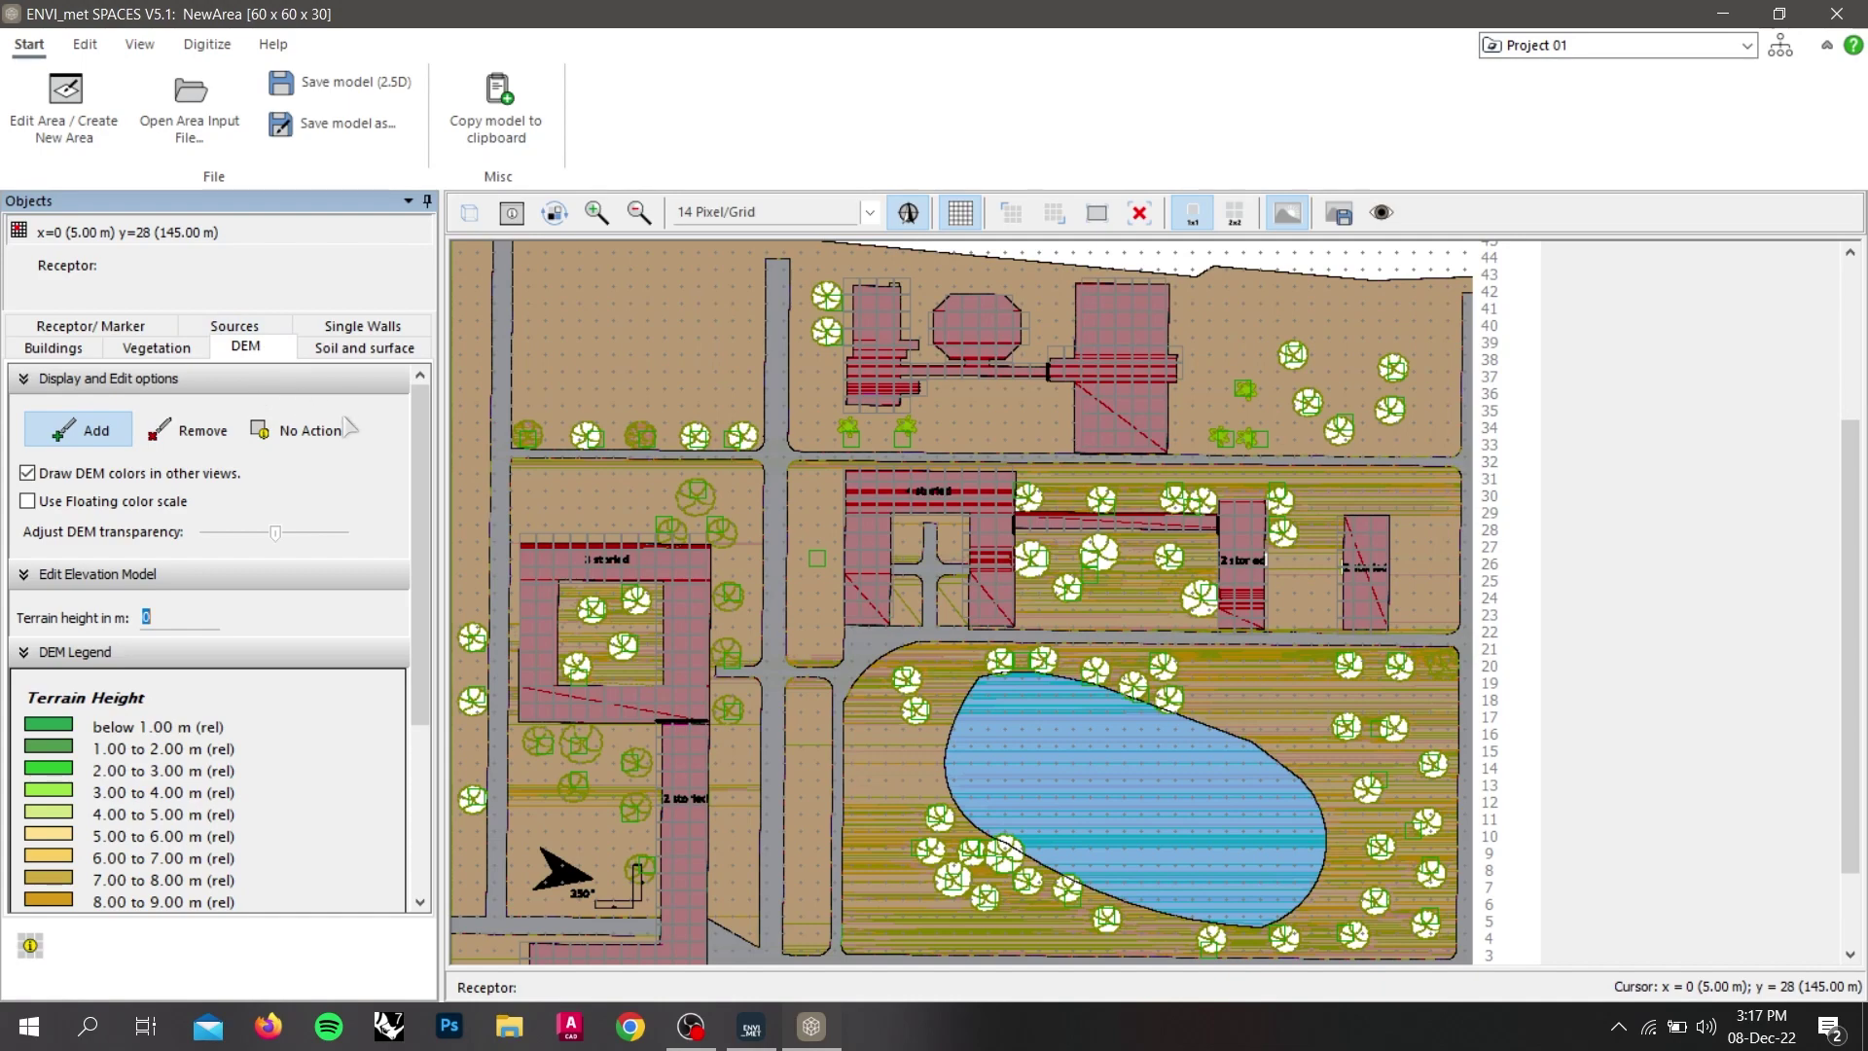
Check Single Walls, which requires a 3D model, then return to Buildings with 16/12/8/4 m heights labelled.
left_click(386, 329)
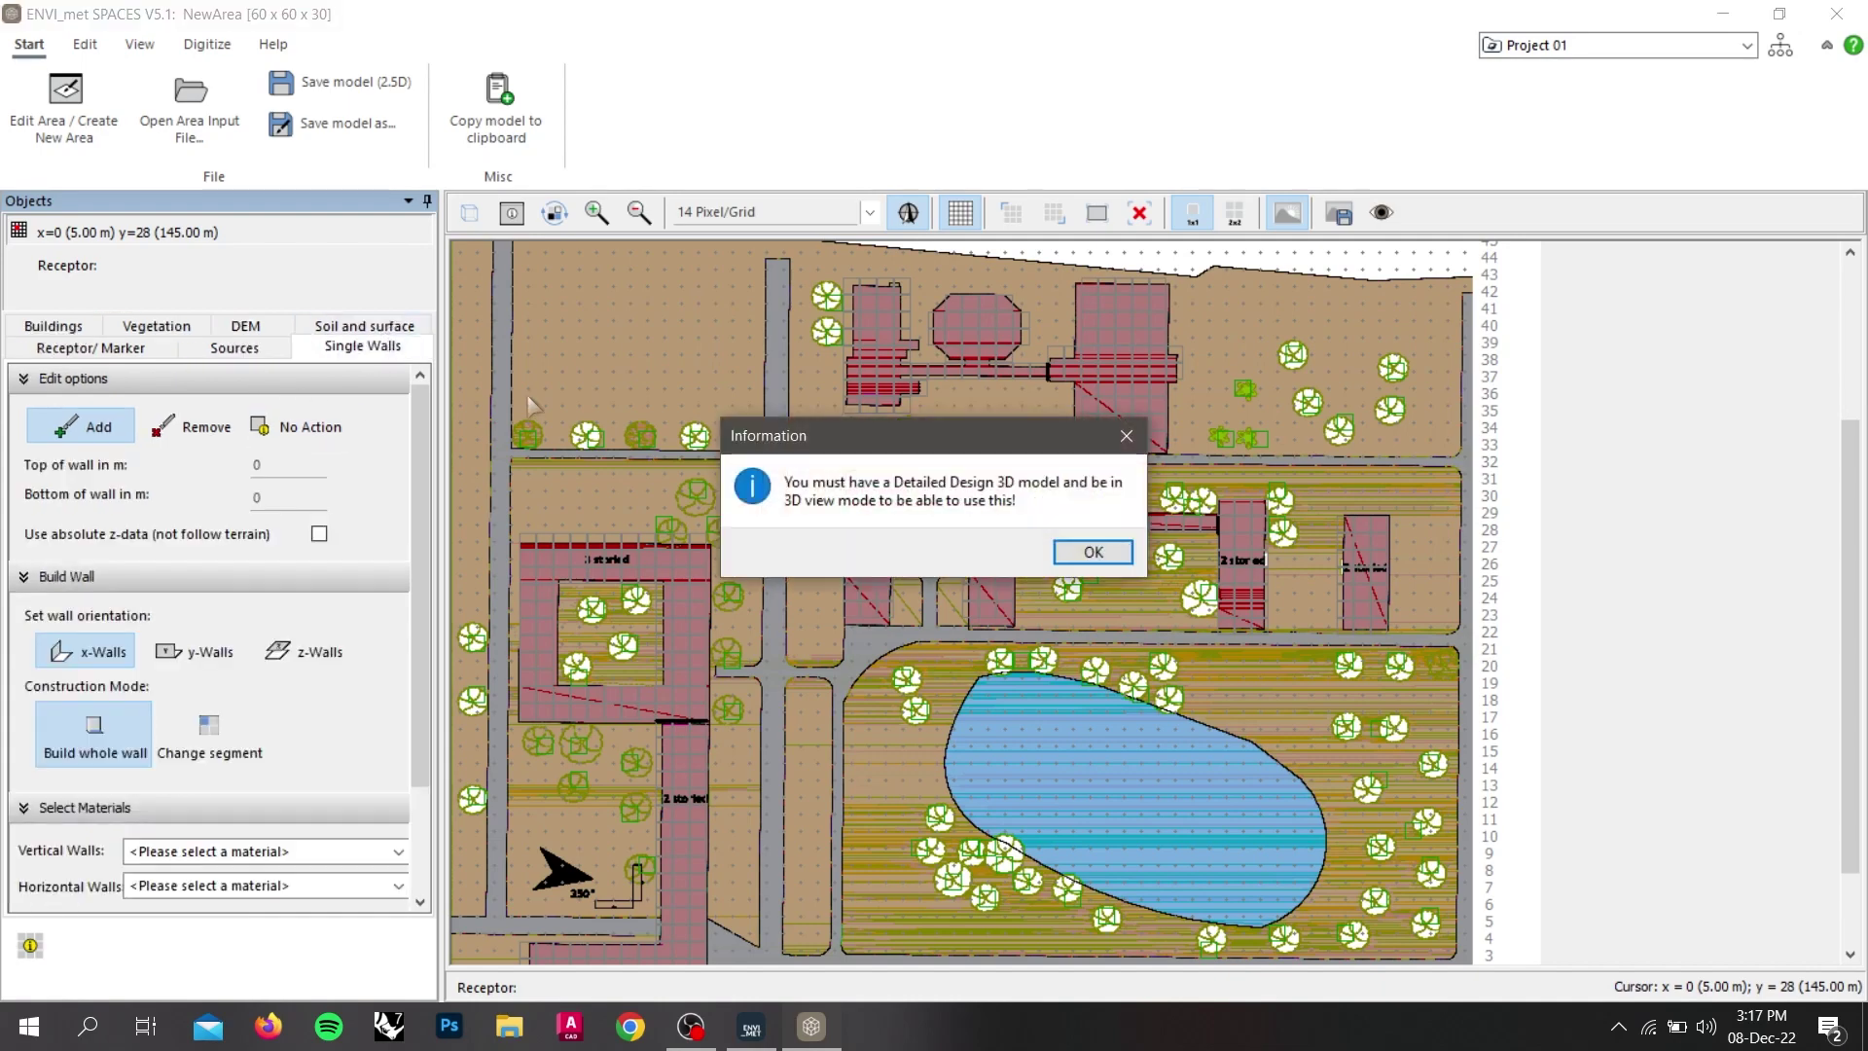
key("Return")
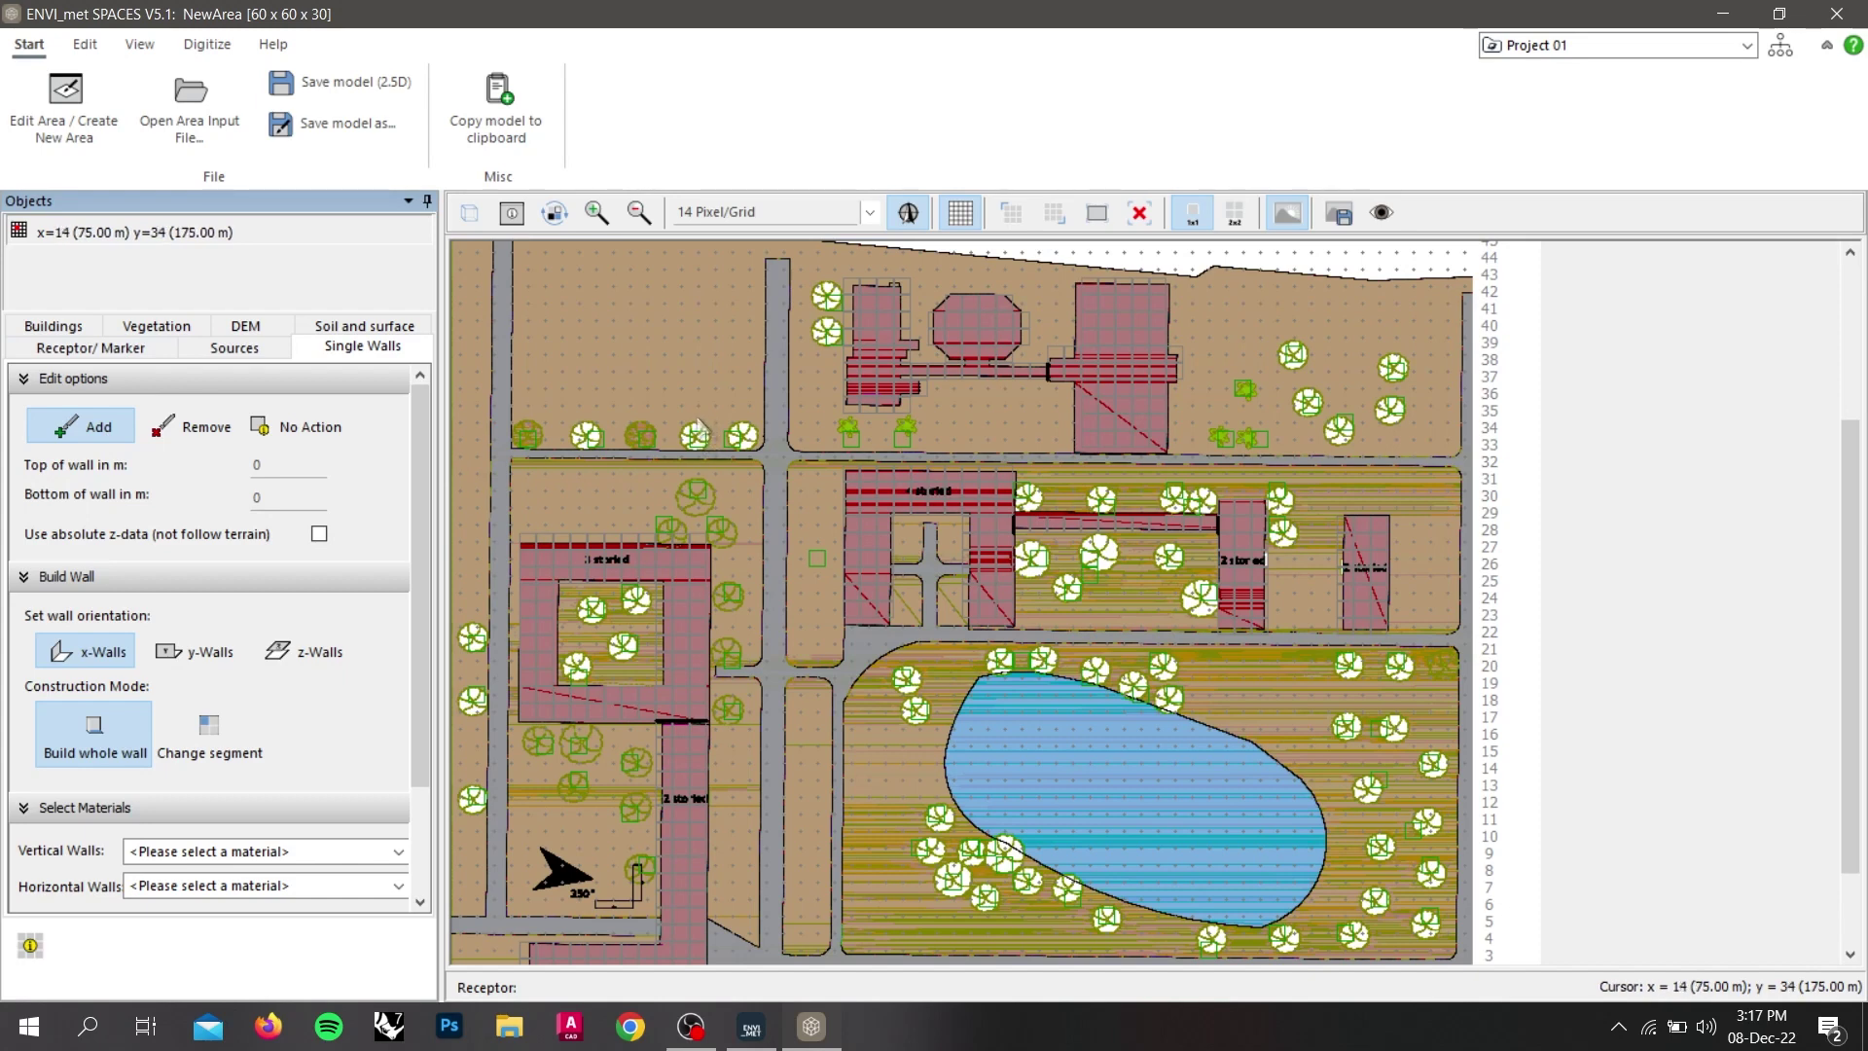
left_click(86, 329)
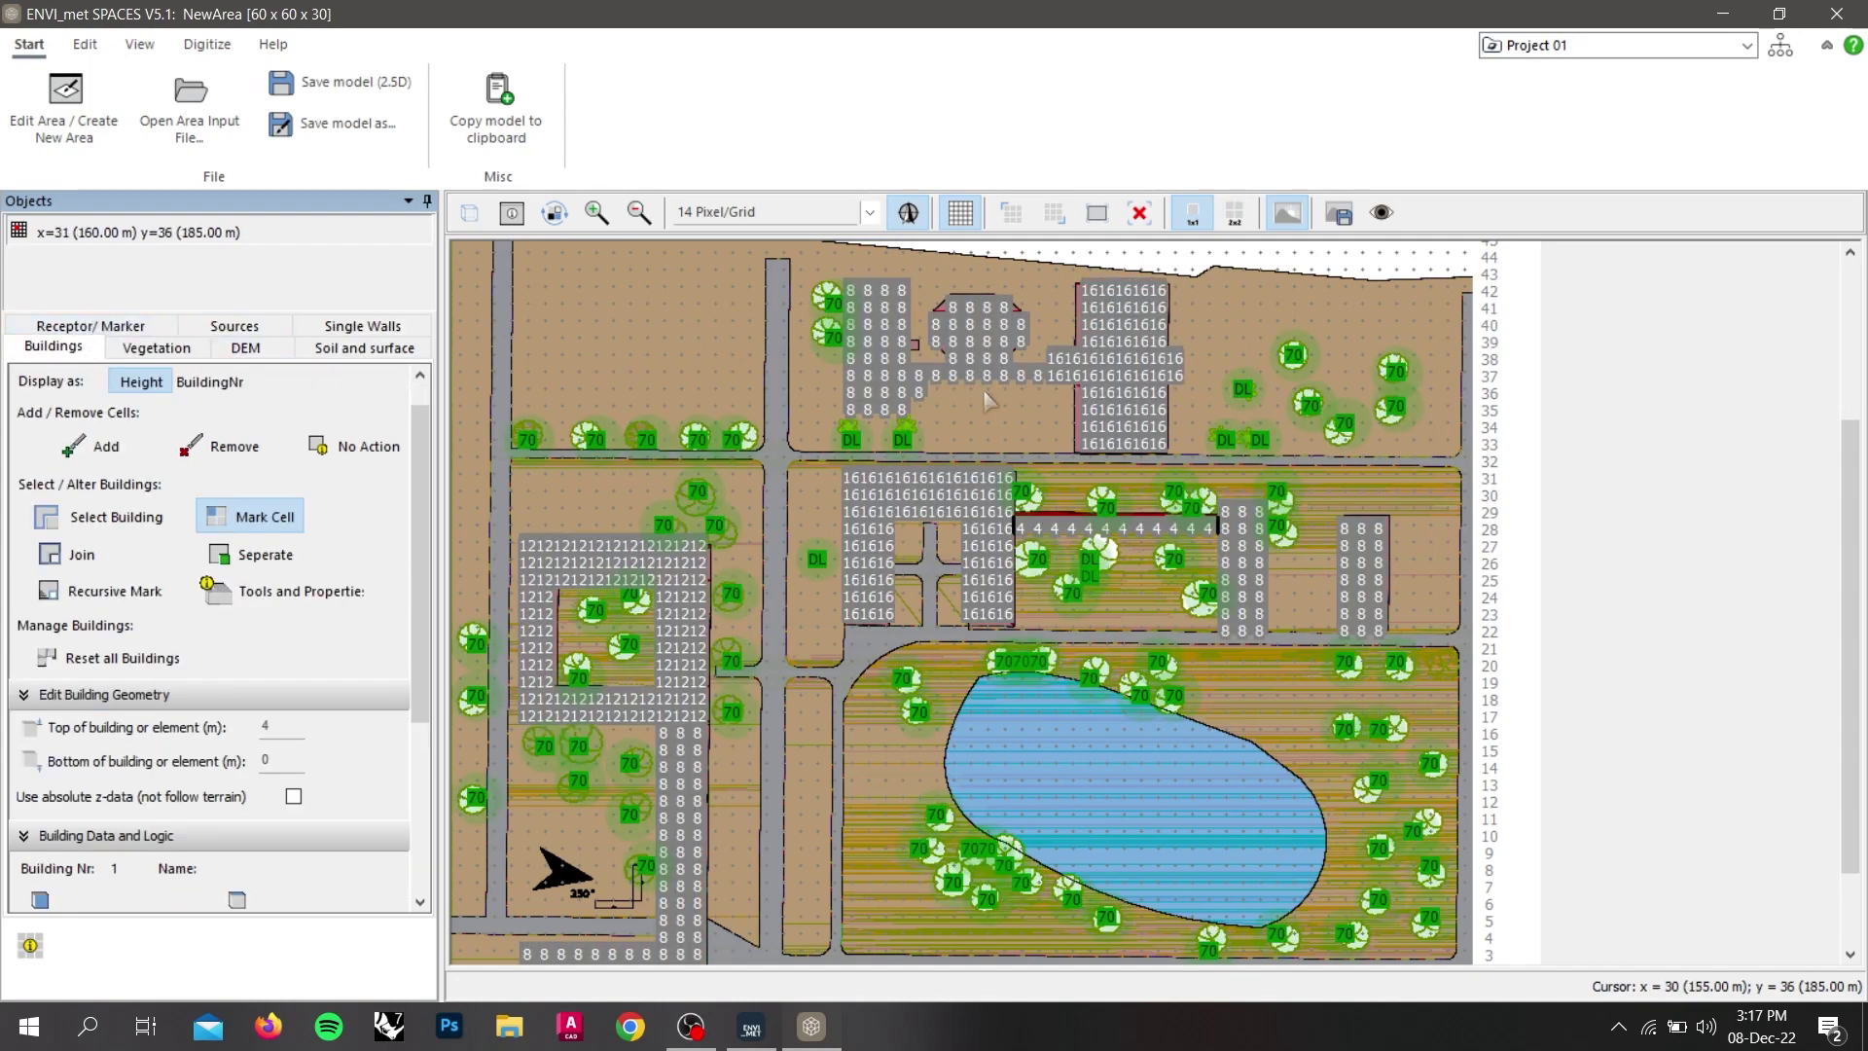
Save the model as RUET MODELING, an .INX area input file in the Envimet files folder.
left_click(378, 131)
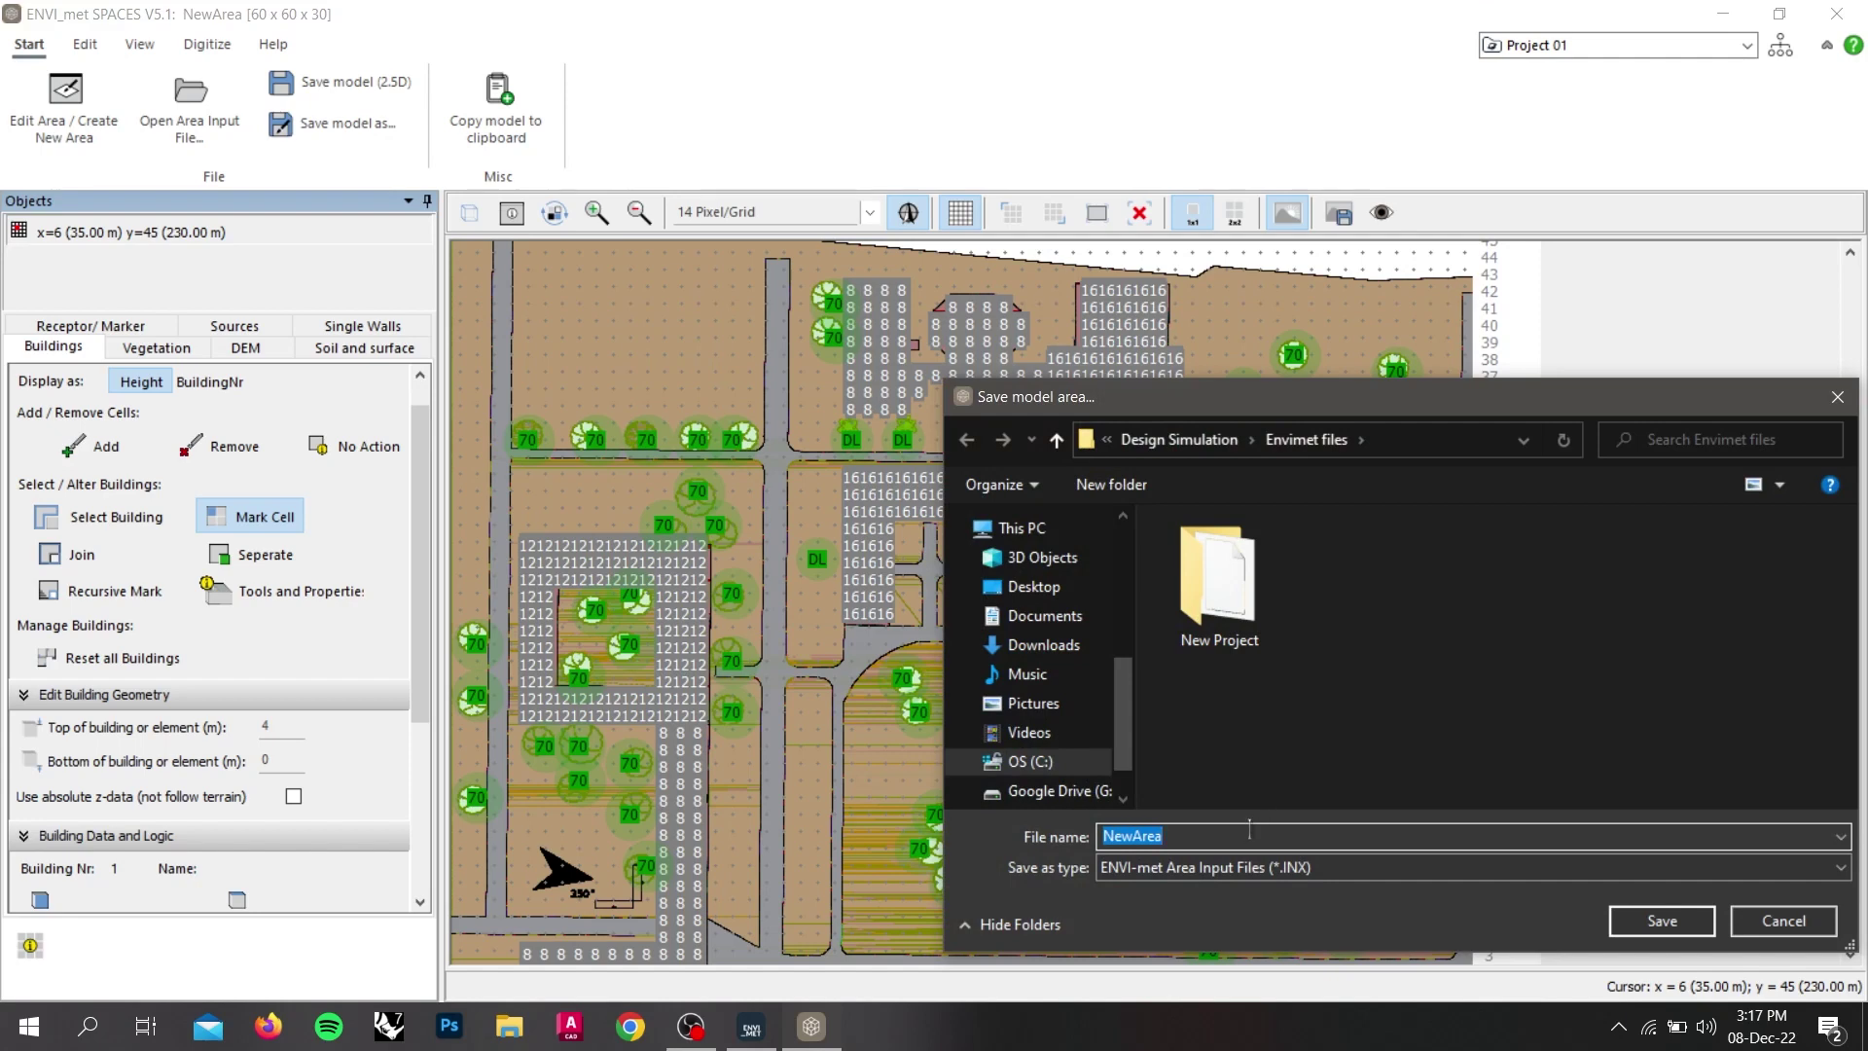
type("M")
type("R")
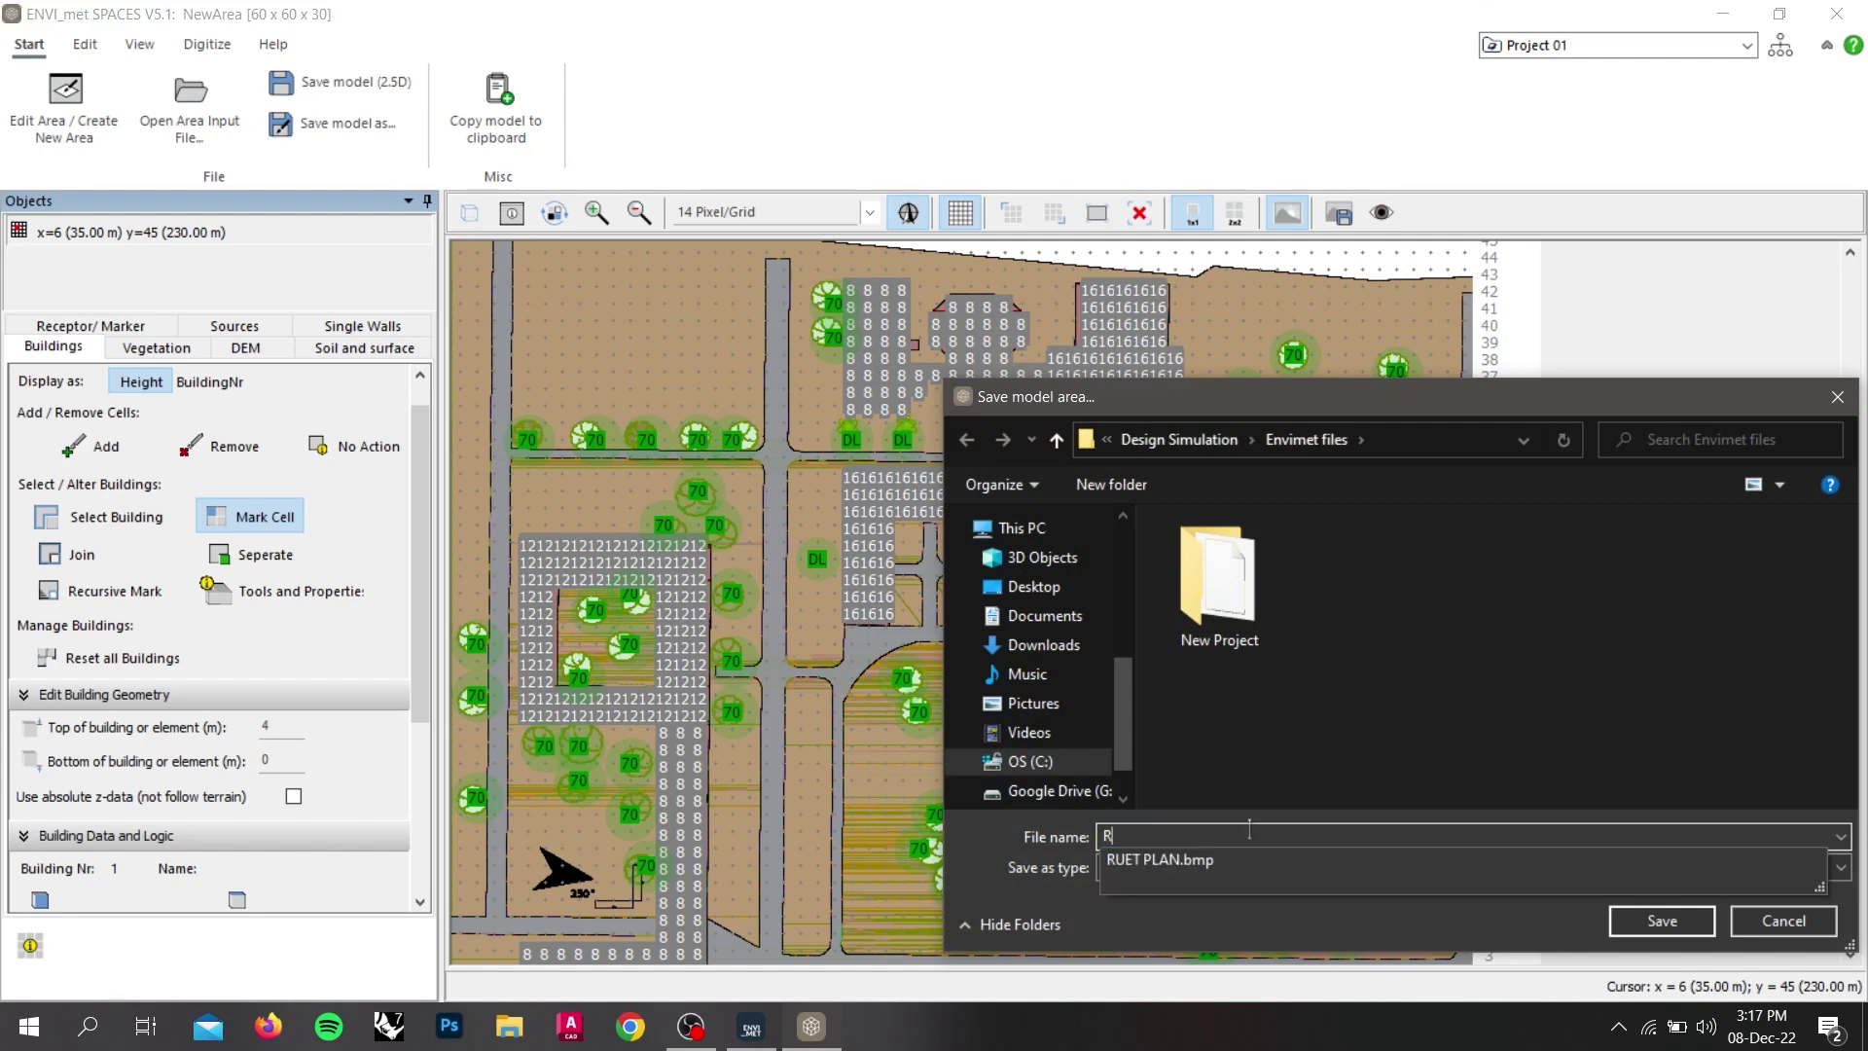
type("UET MODELING")
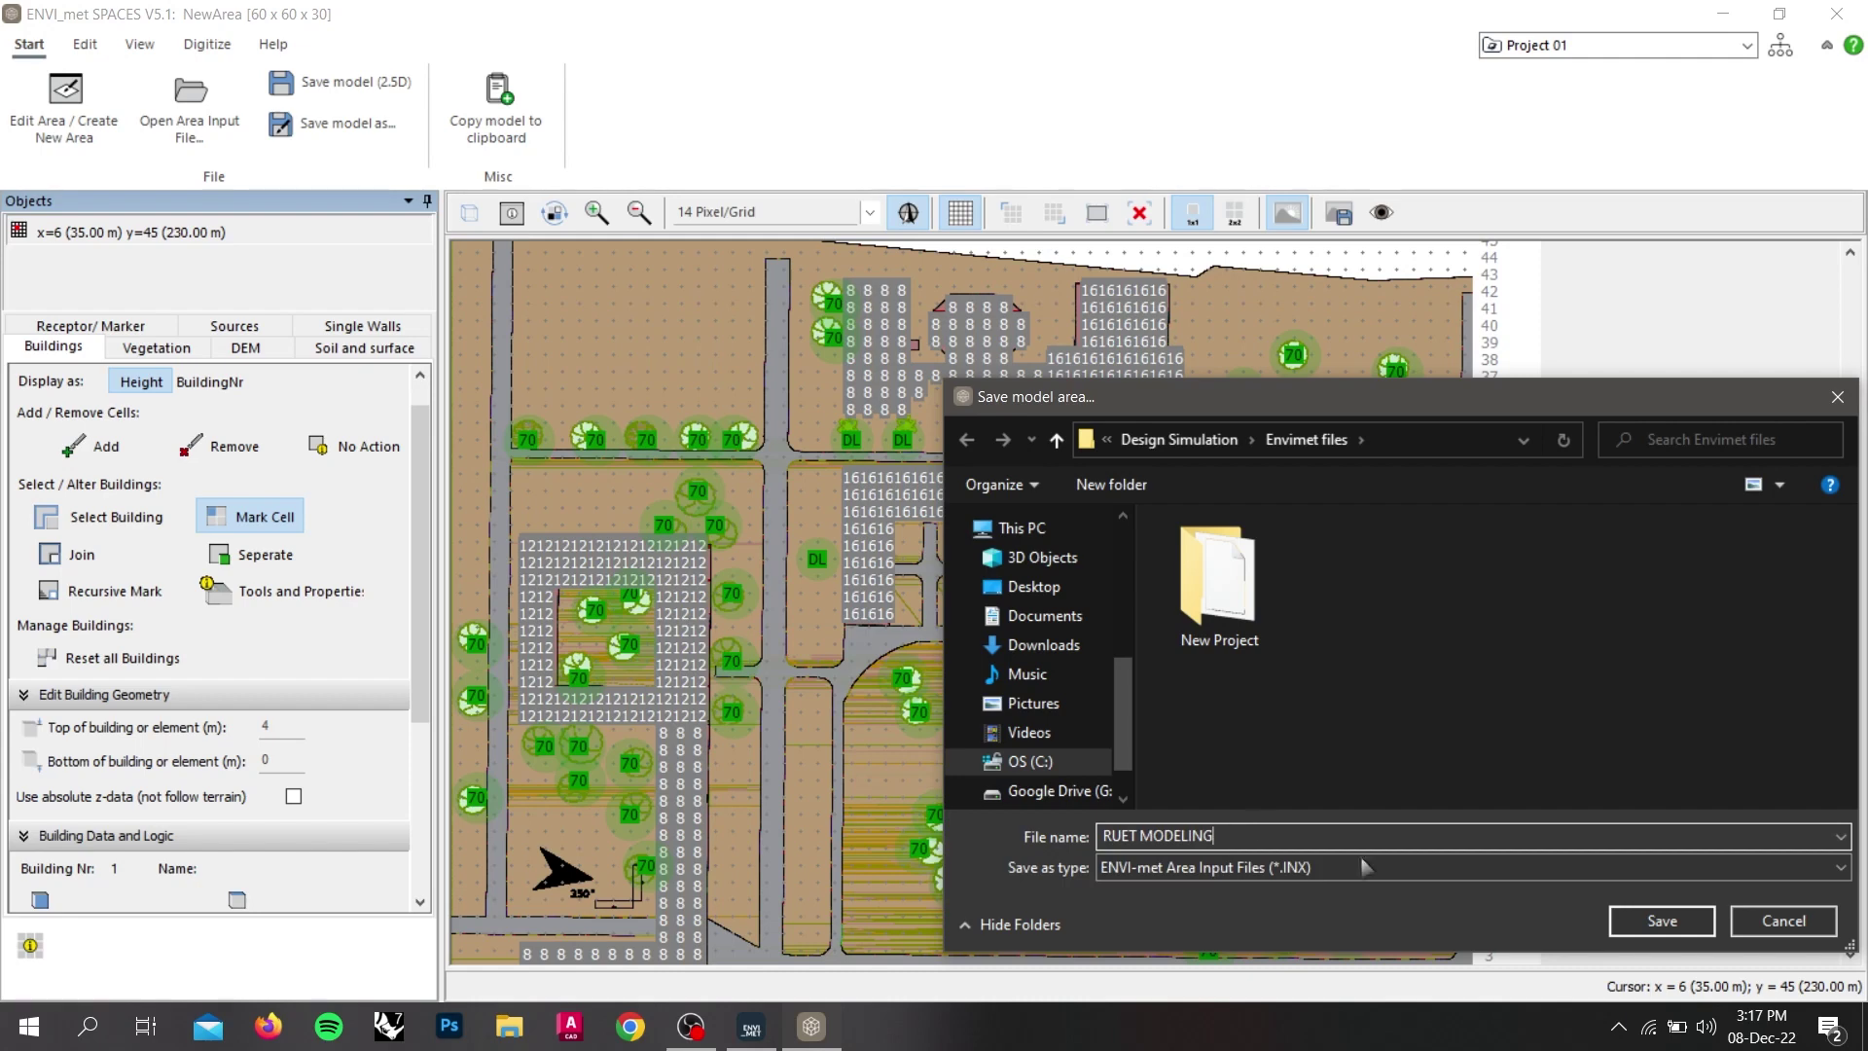
left_click(1663, 921)
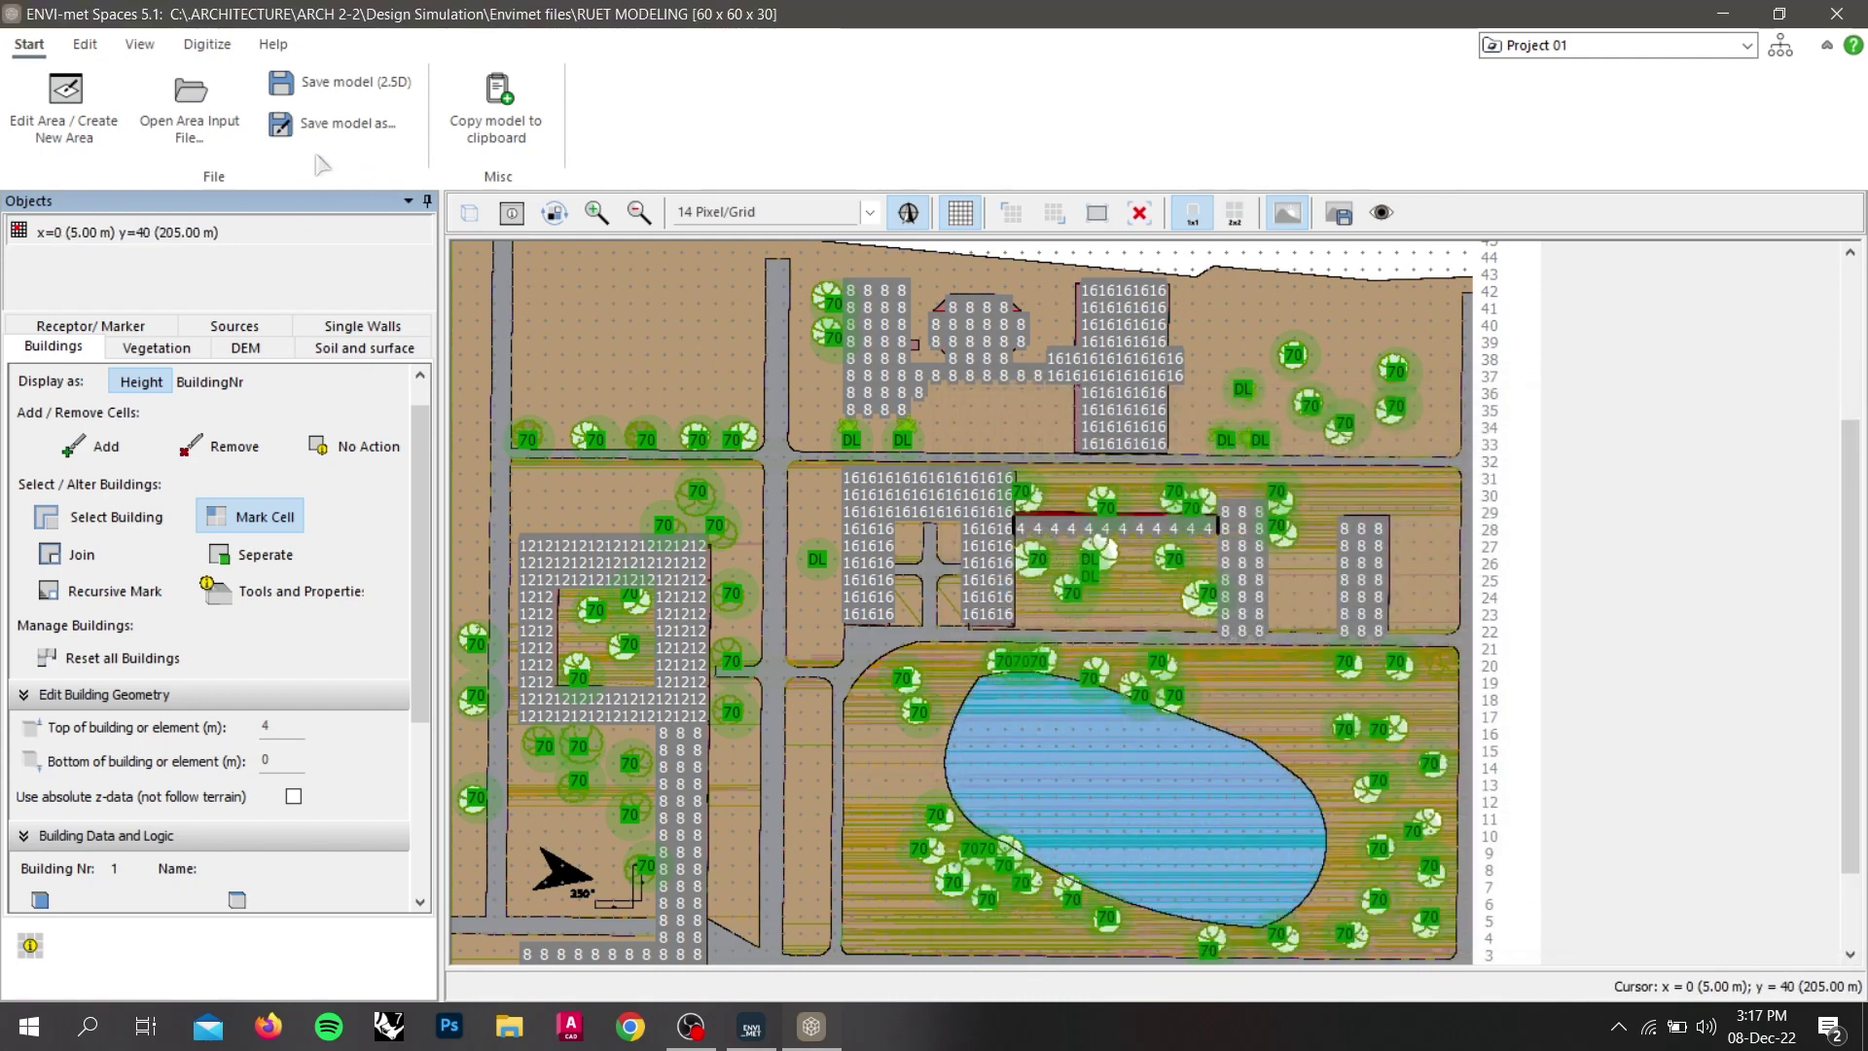
Convert RUET MODELING from 2.5D to 3D Detailed Design, confirming the warning.
left_click(96, 50)
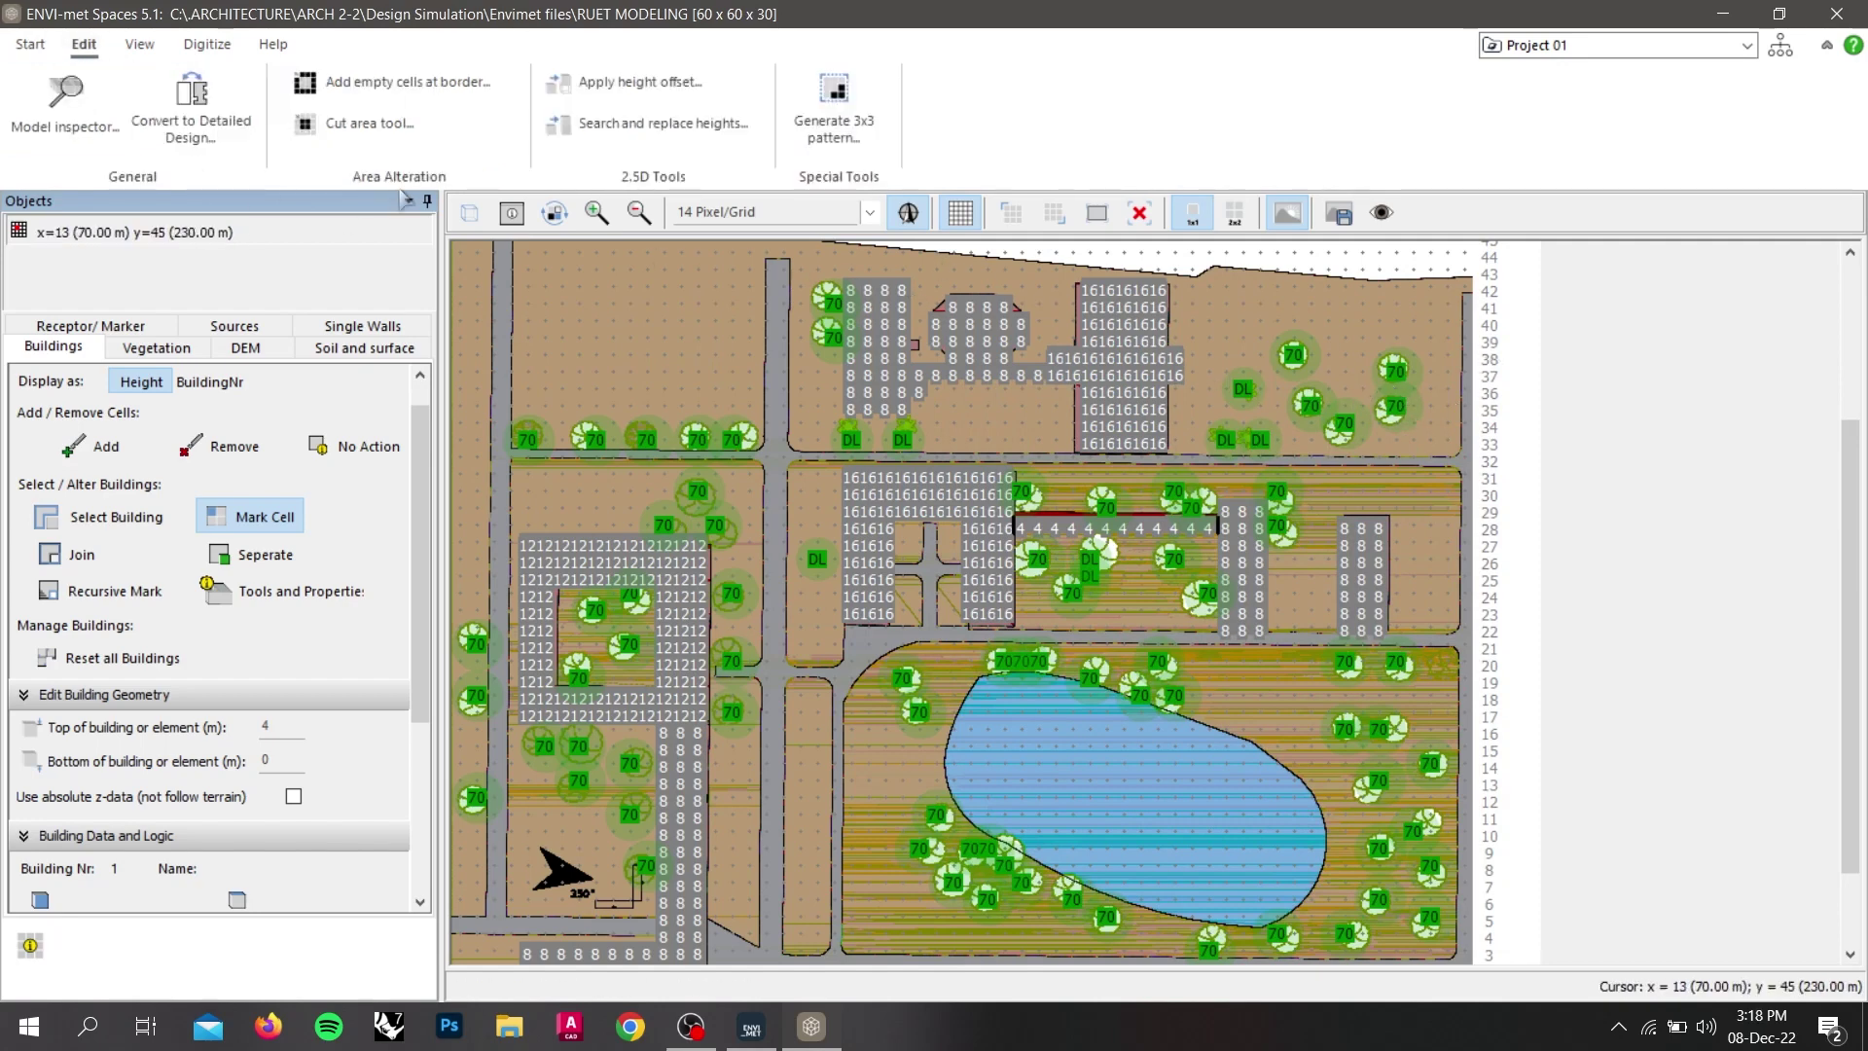
left_click(156, 139)
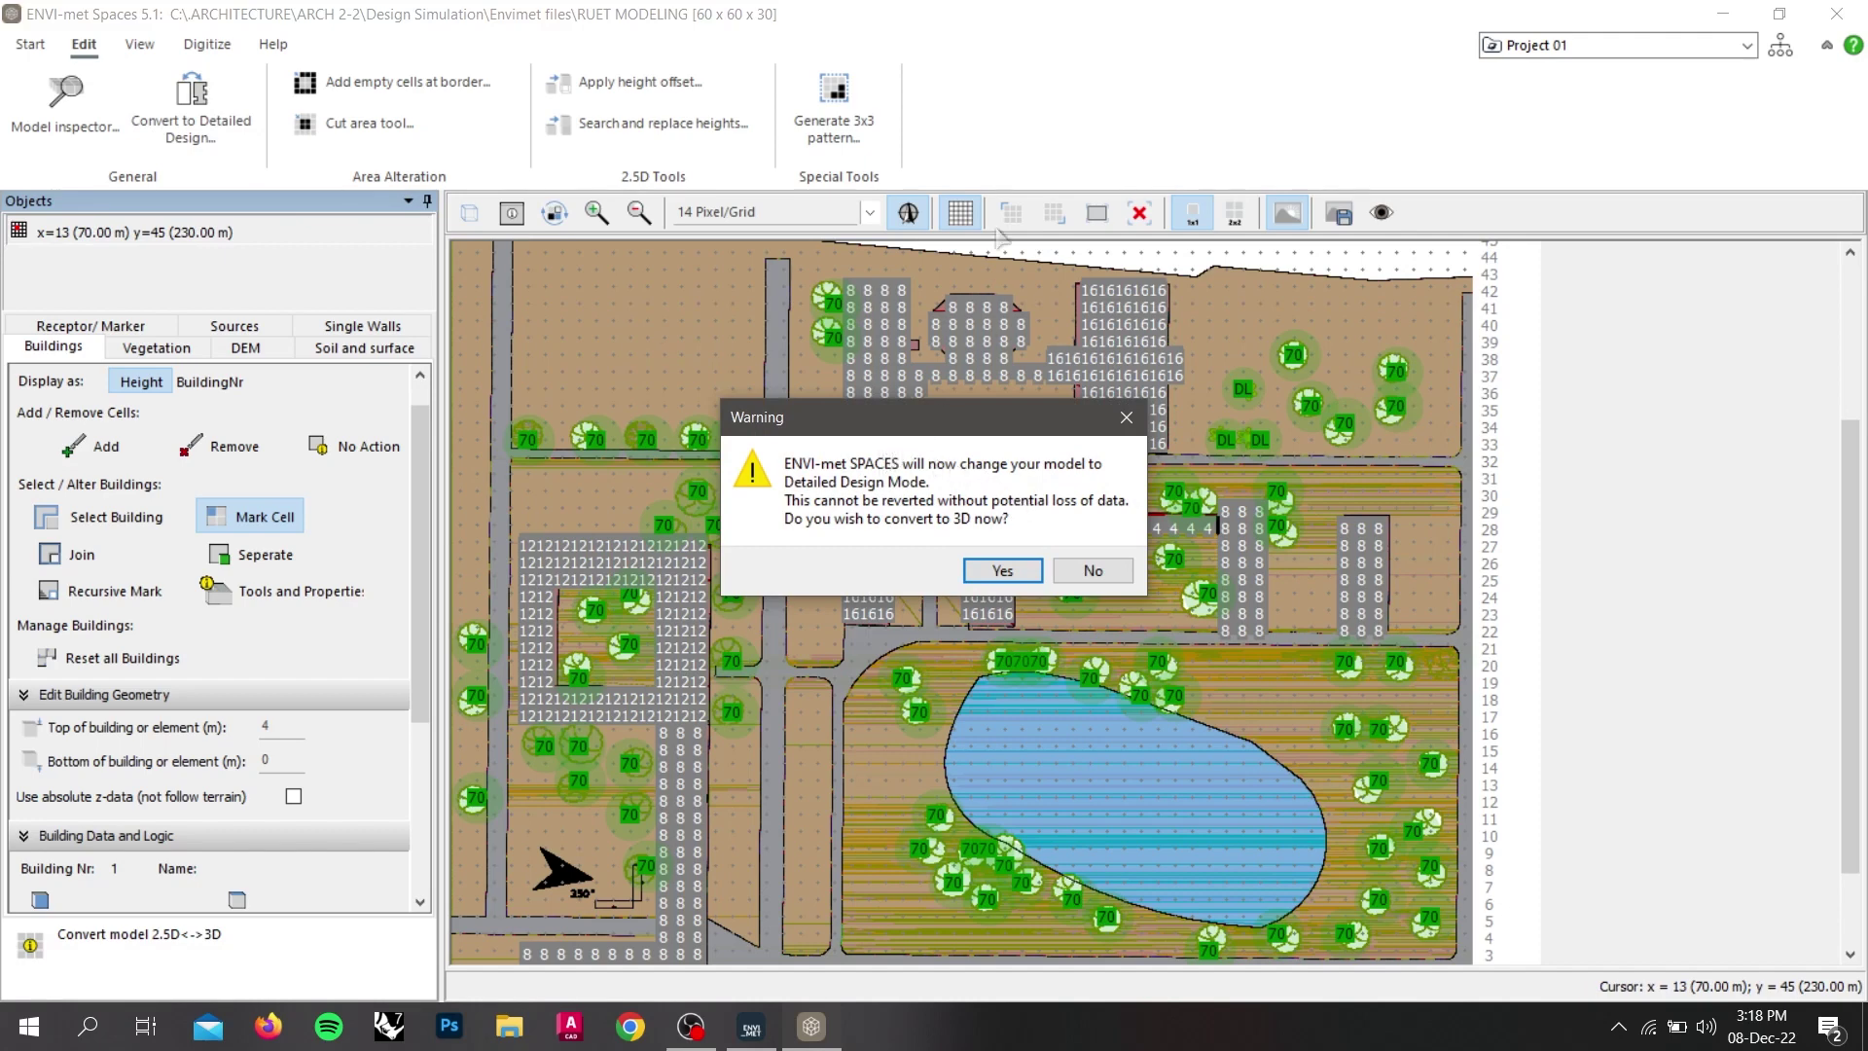
left_click(1021, 581)
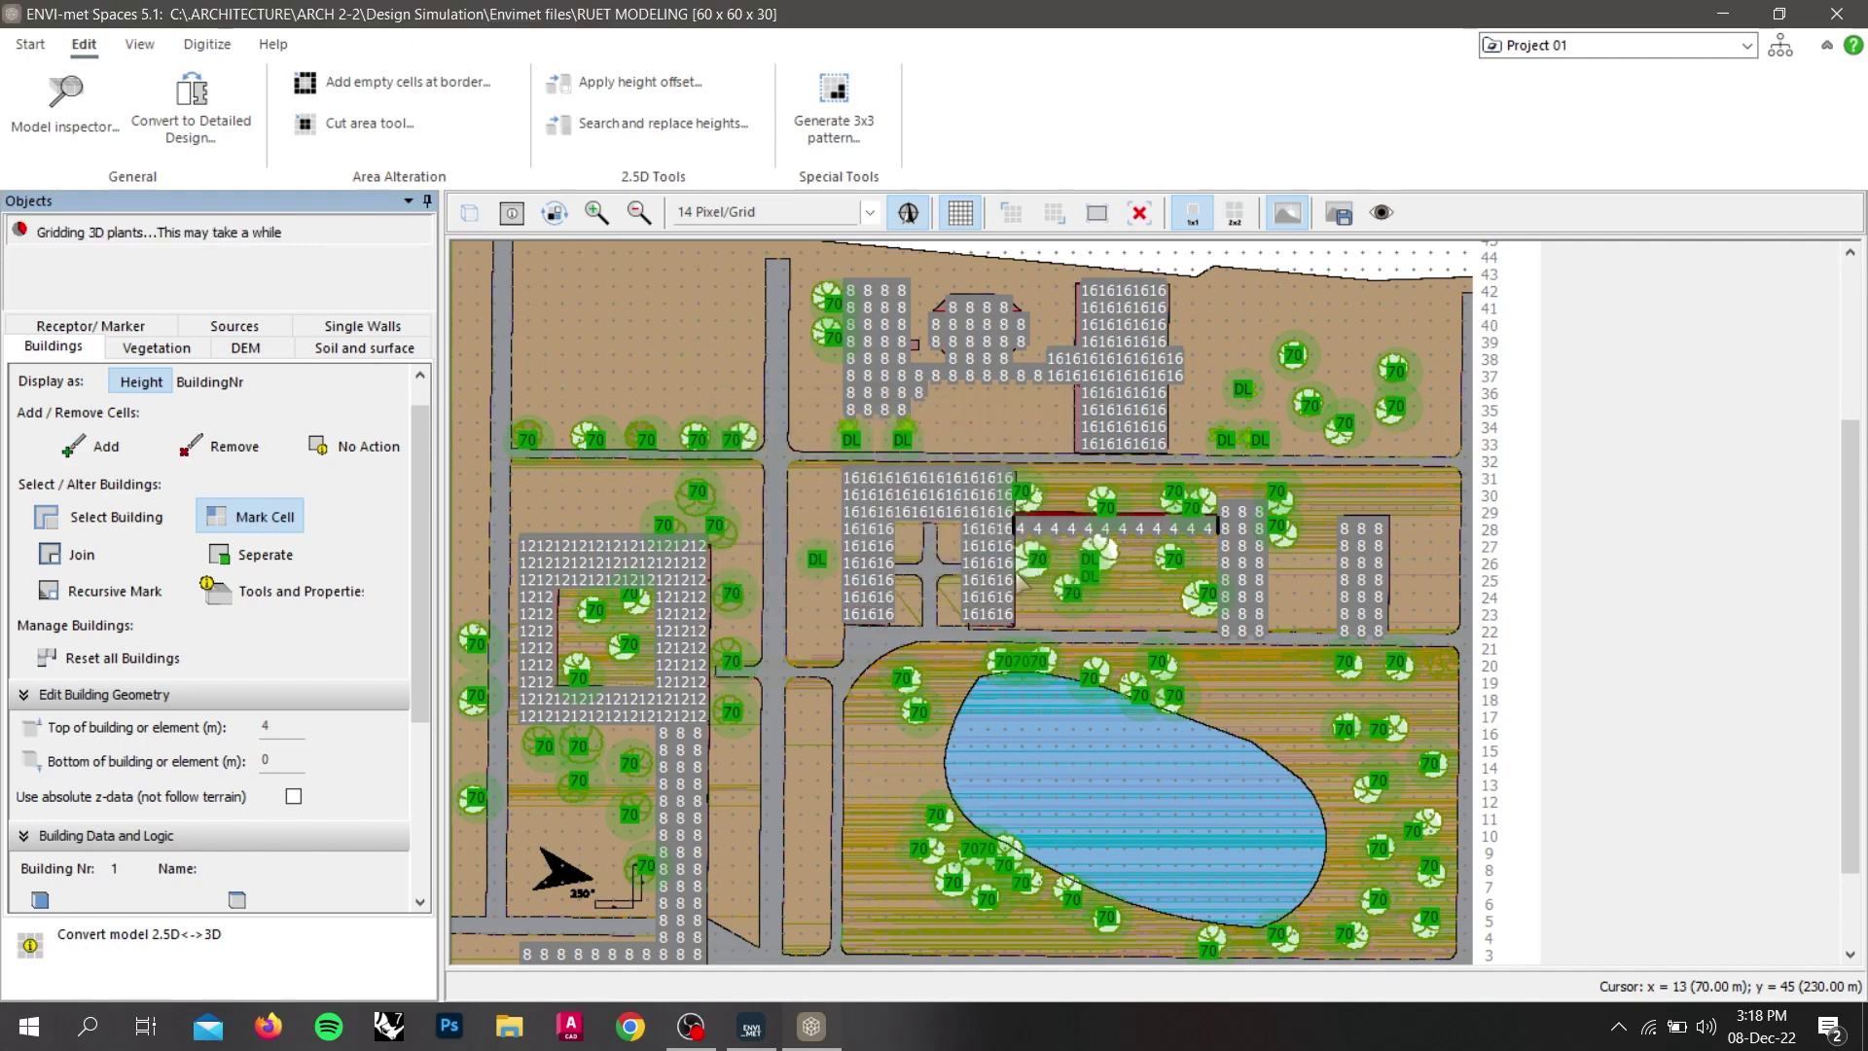
left_click(212, 45)
Show the campus in the 3D view with soil and surface materials coloured.
left_click(139, 45)
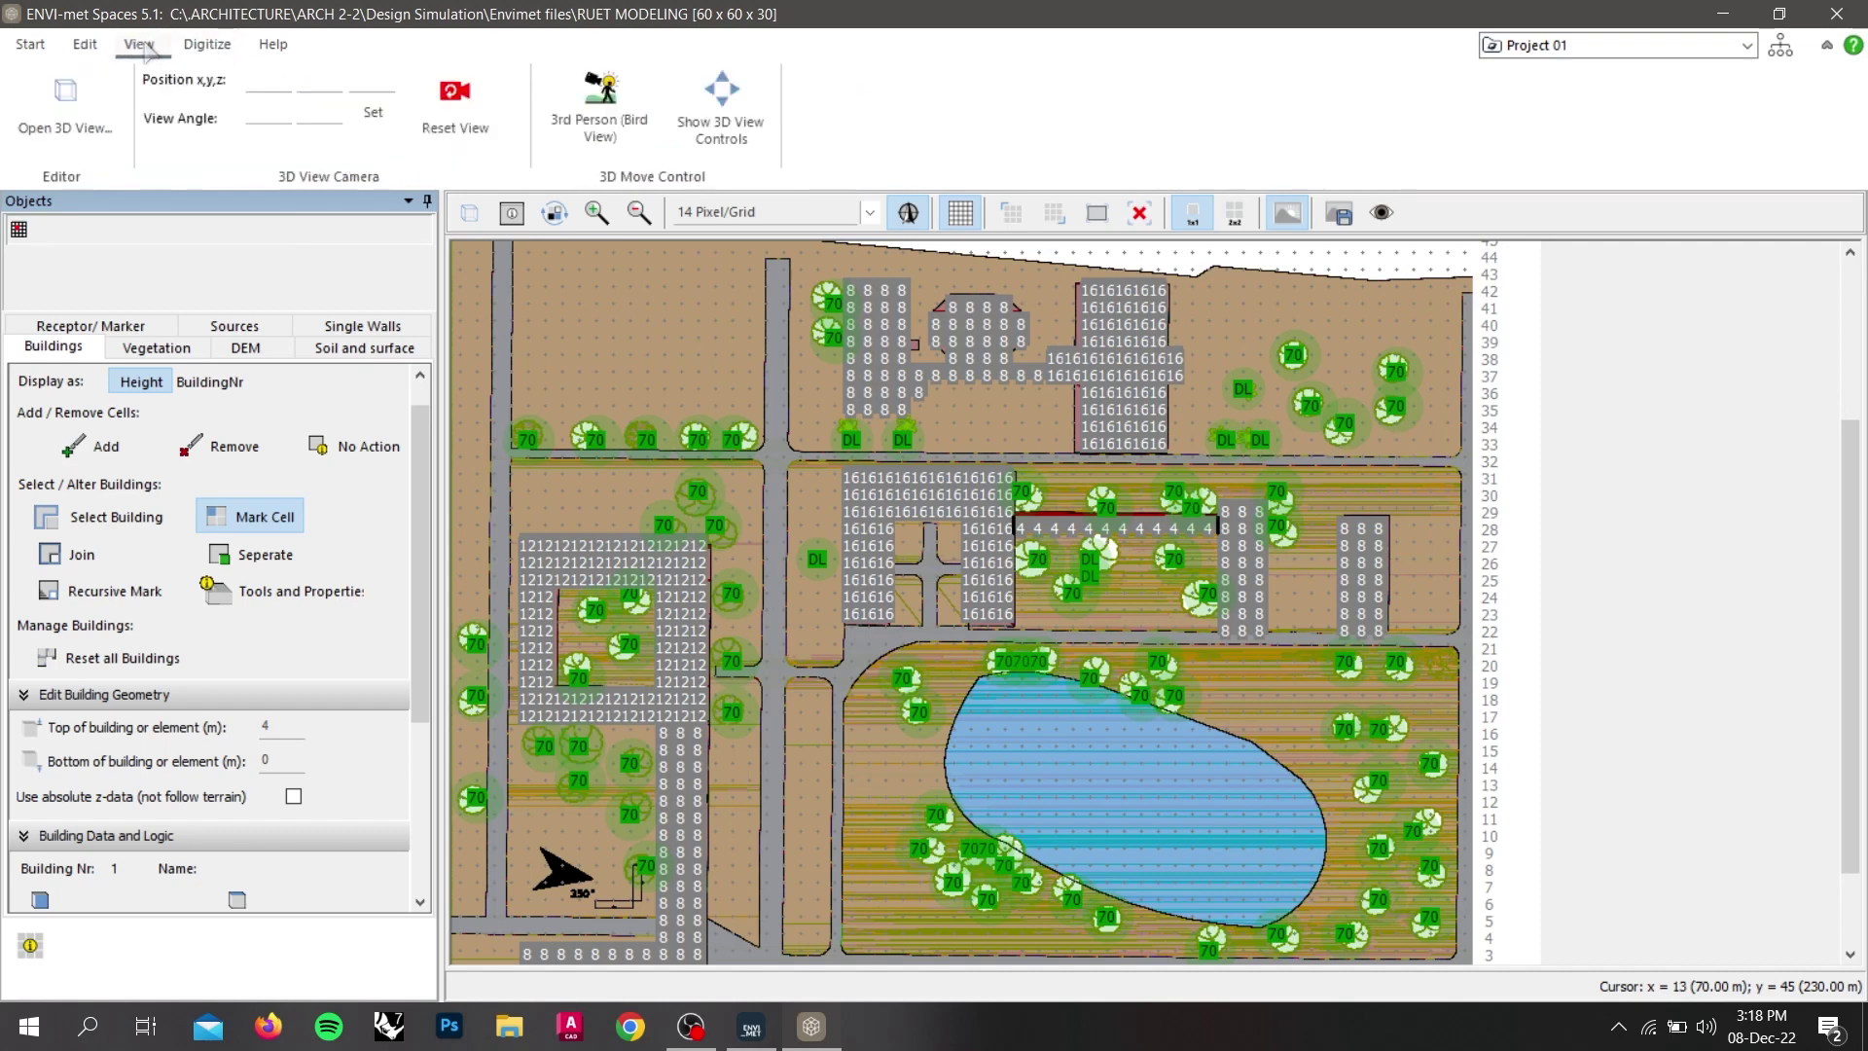
left_click(71, 112)
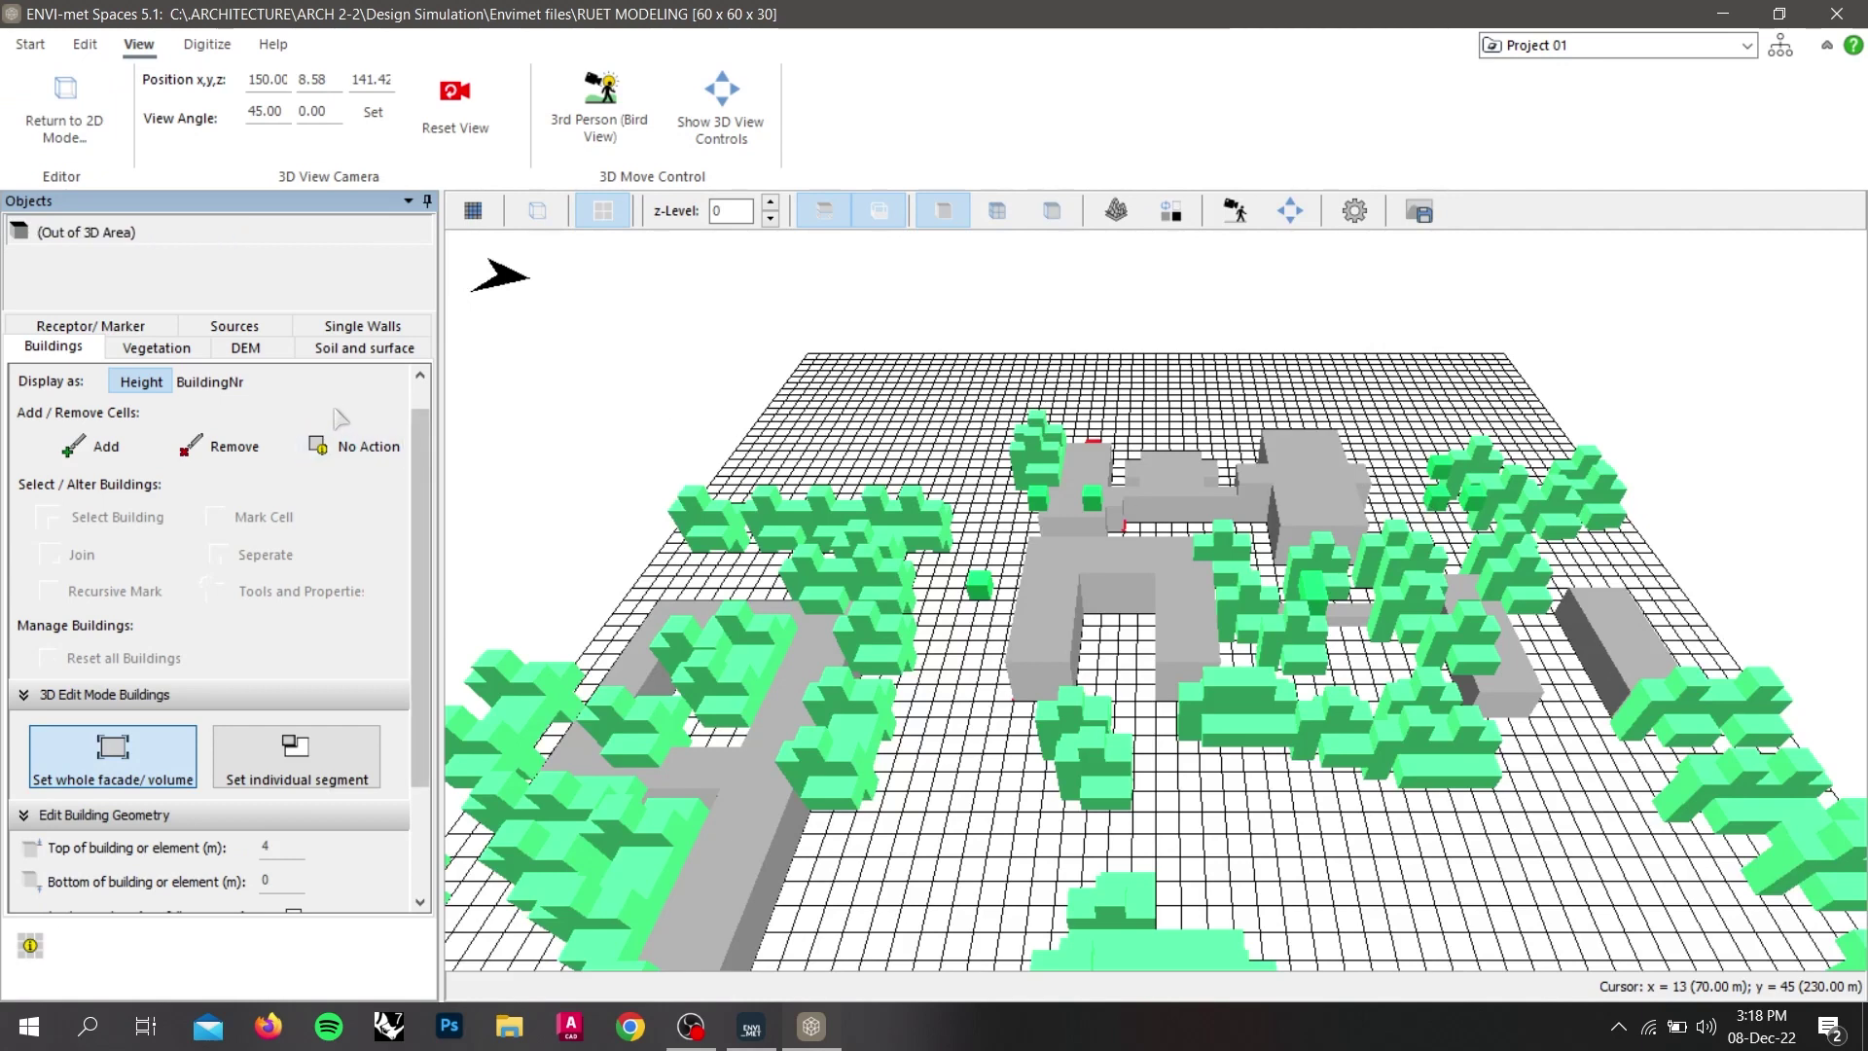
left_click(348, 349)
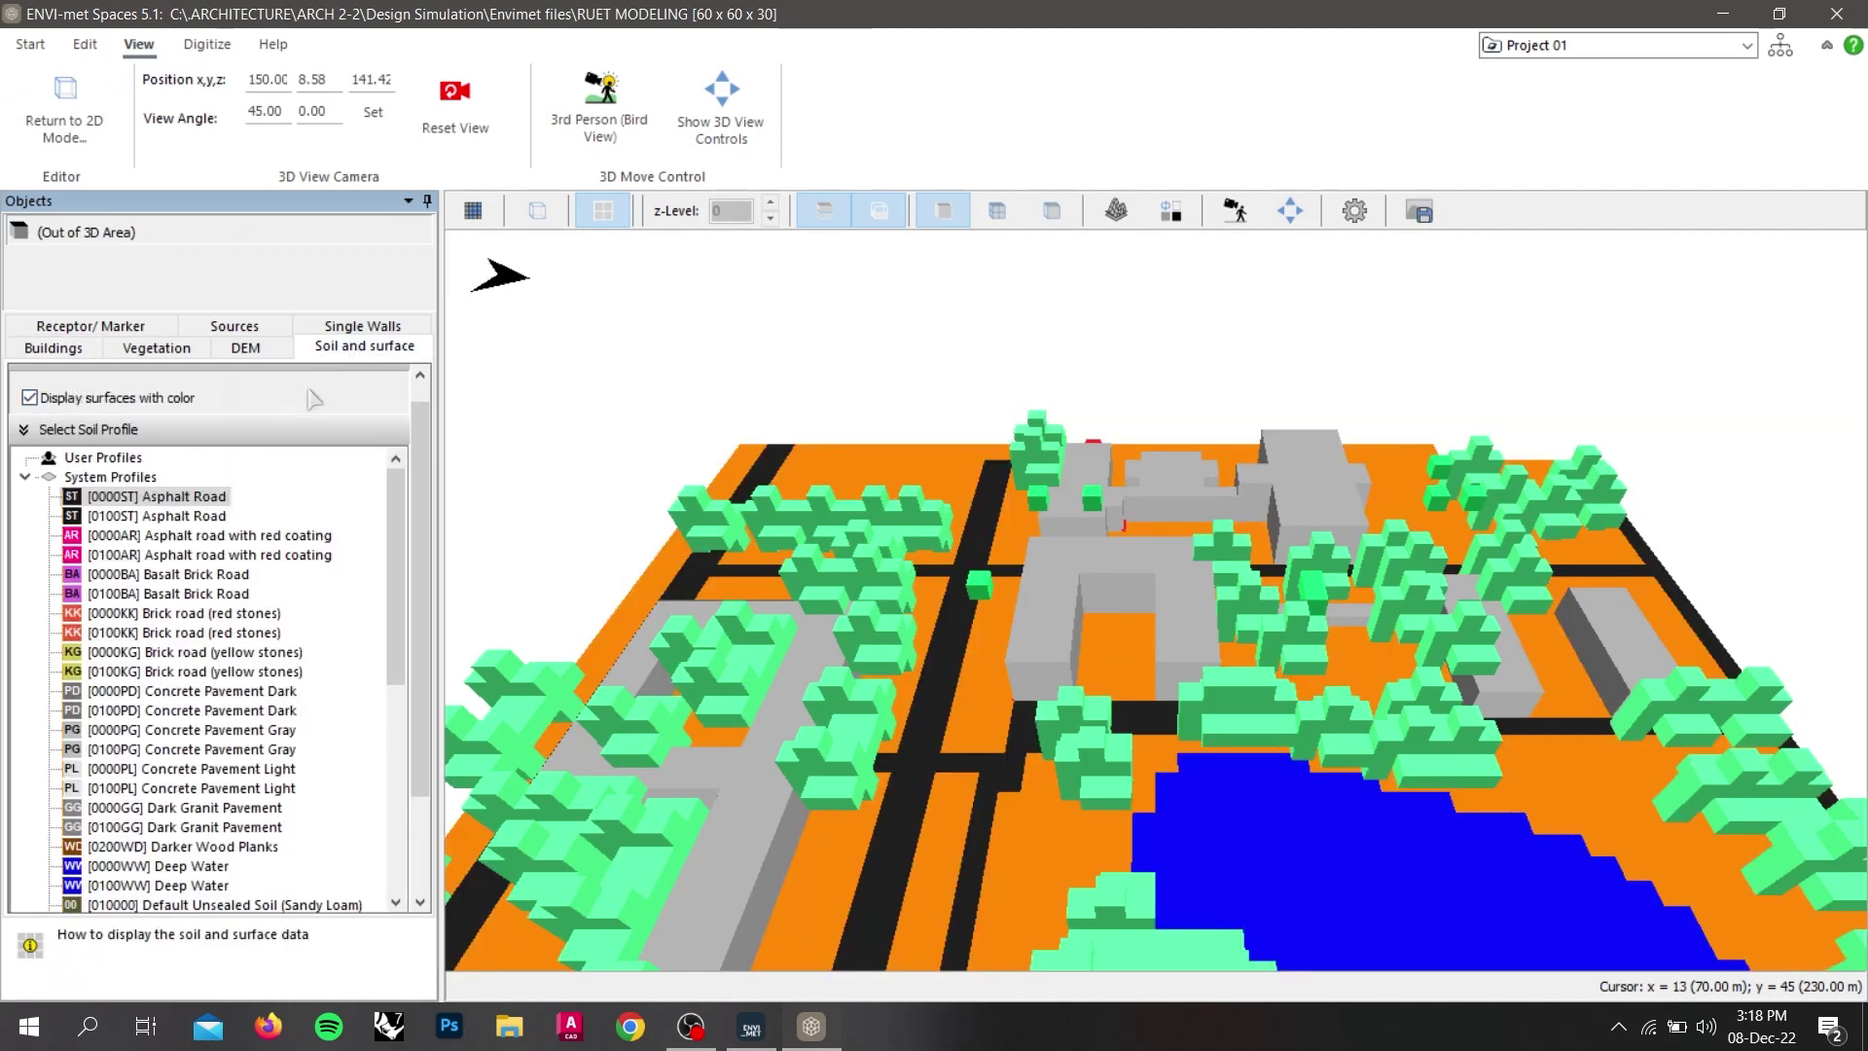
scroll(1434, 702, "down", 5)
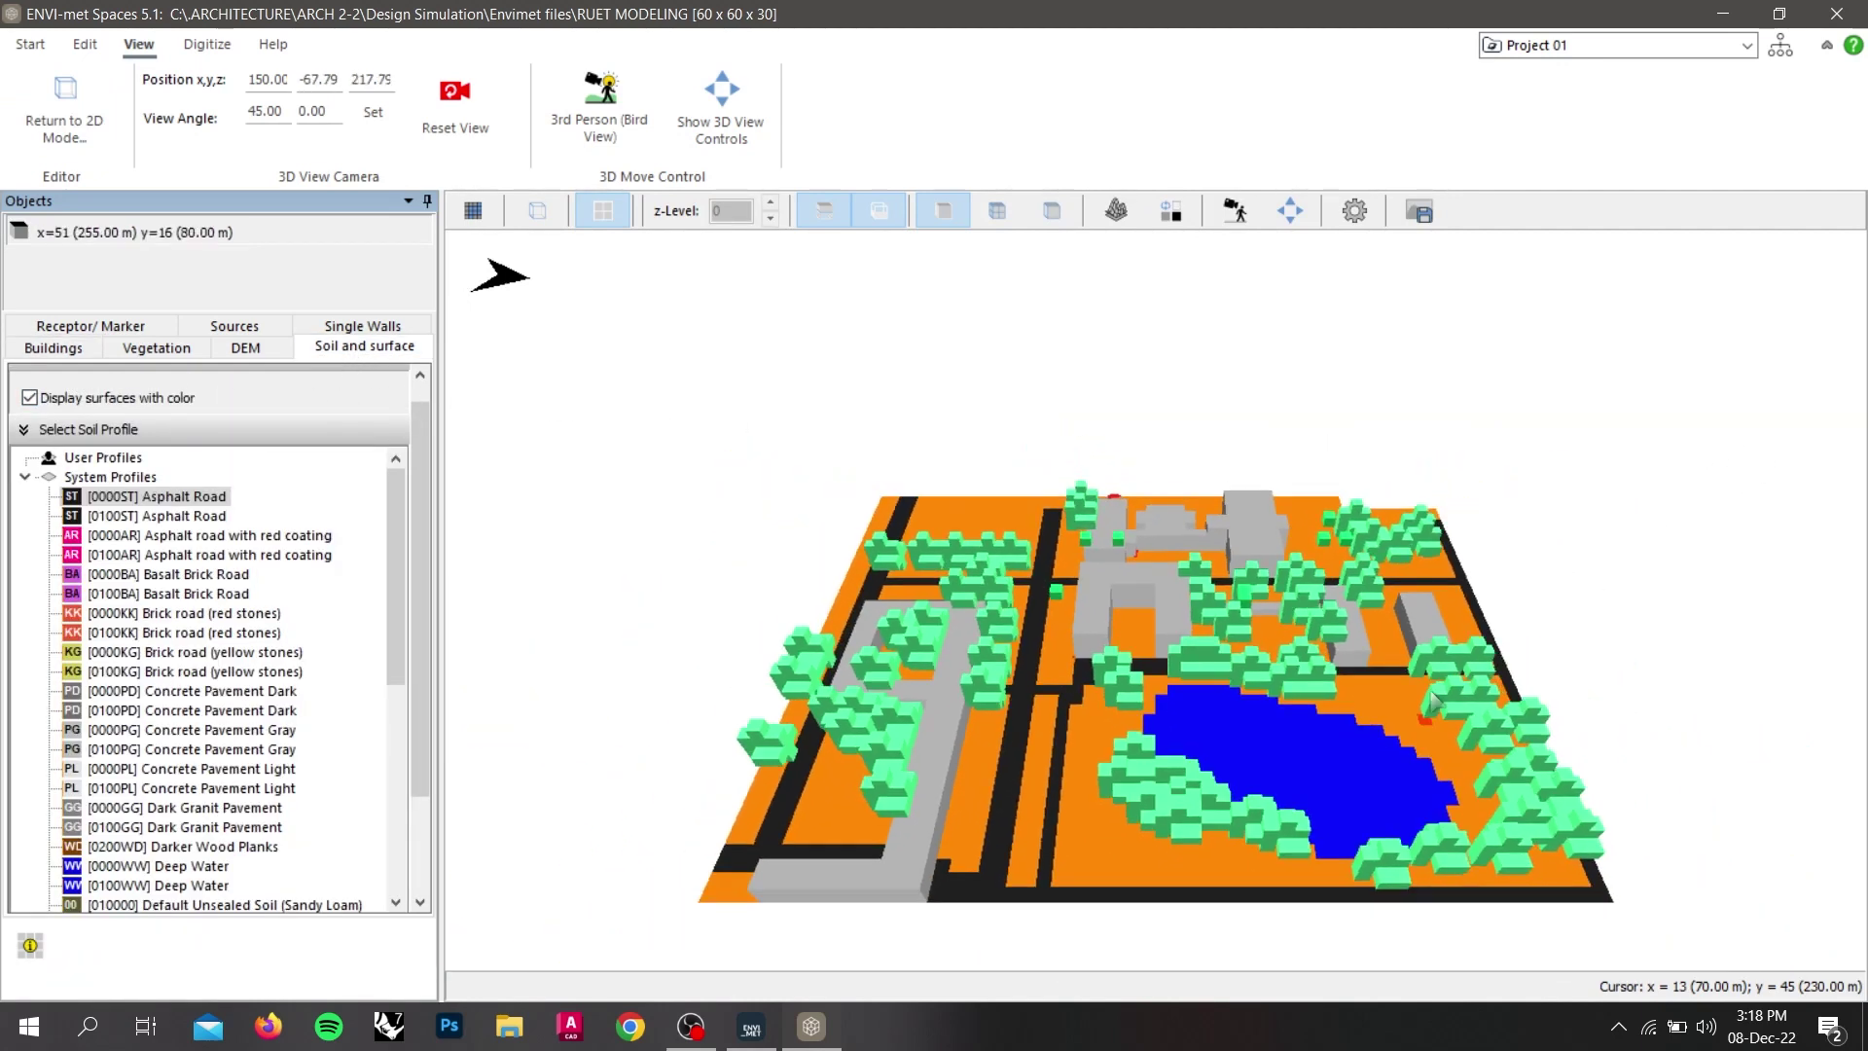
scroll(1314, 700, "up", 1)
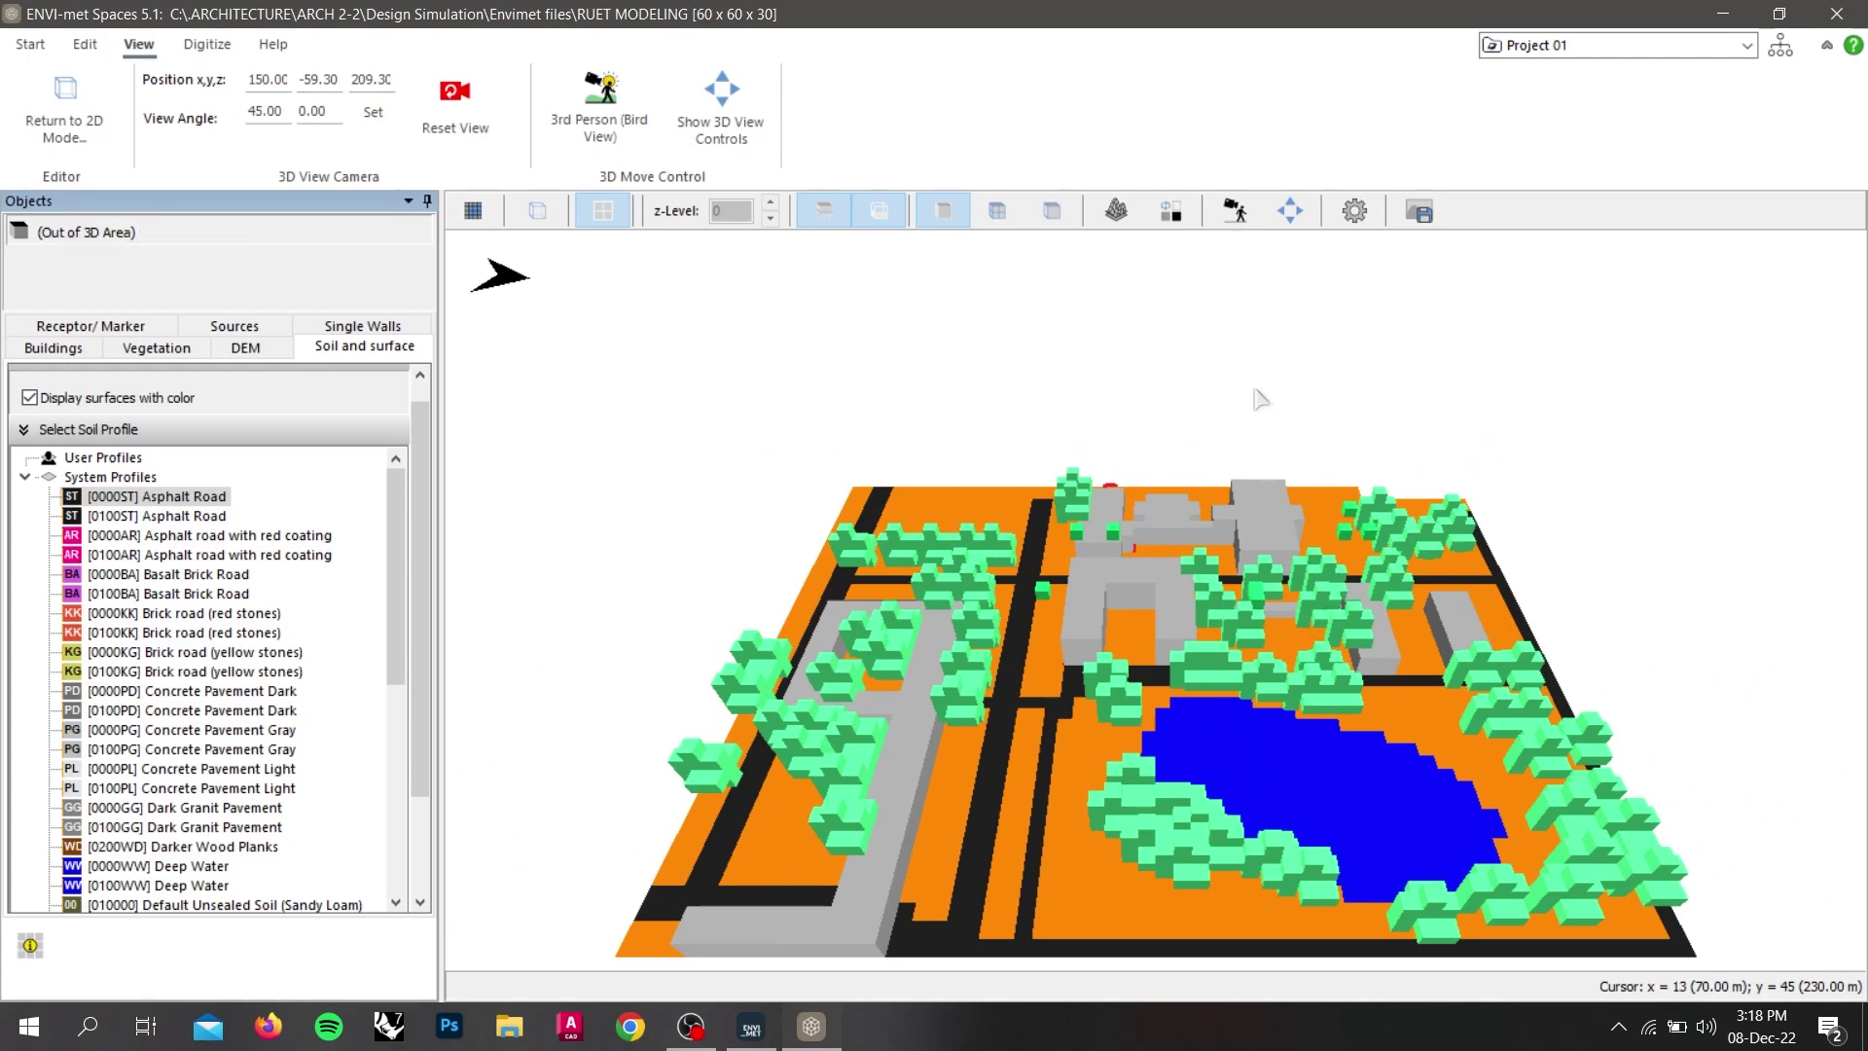
scroll(1294, 579, "up", 1)
scroll(1295, 579, "down", 2)
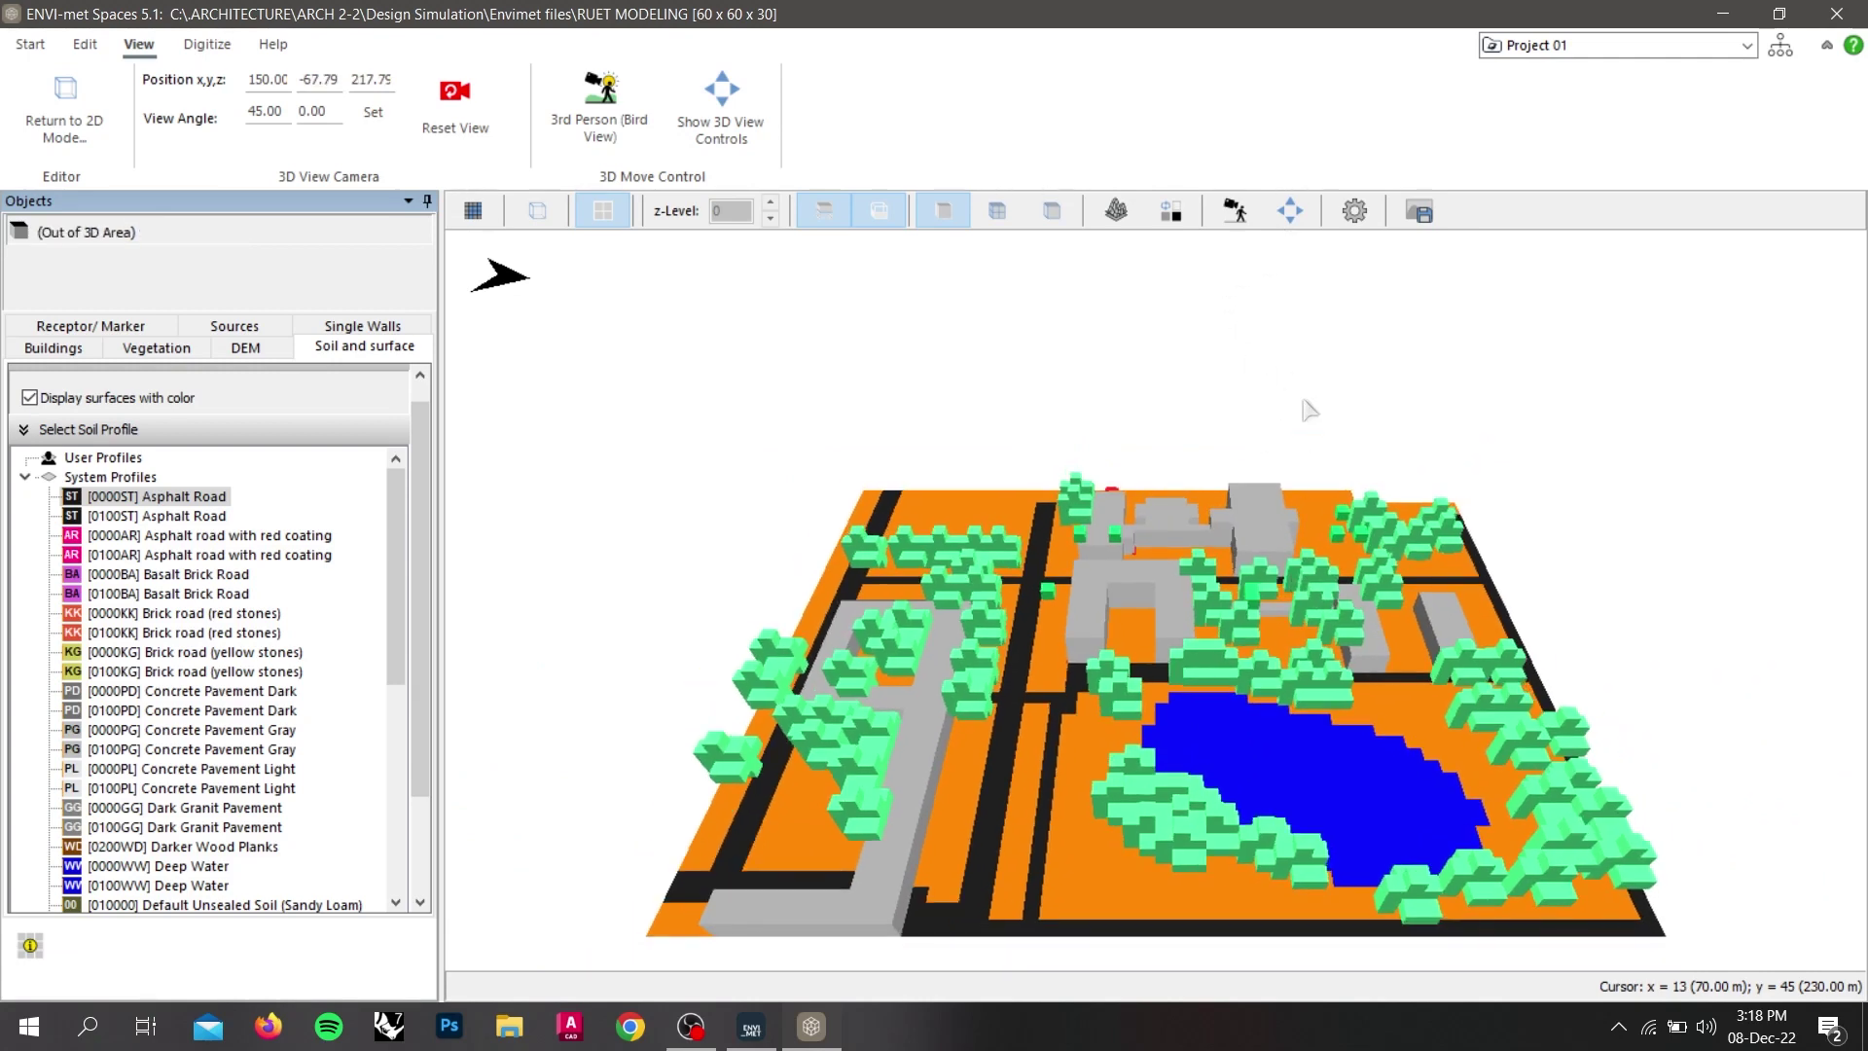
Move the 3D camera forward, back, left and right, then lower its height.
left_click(1286, 220)
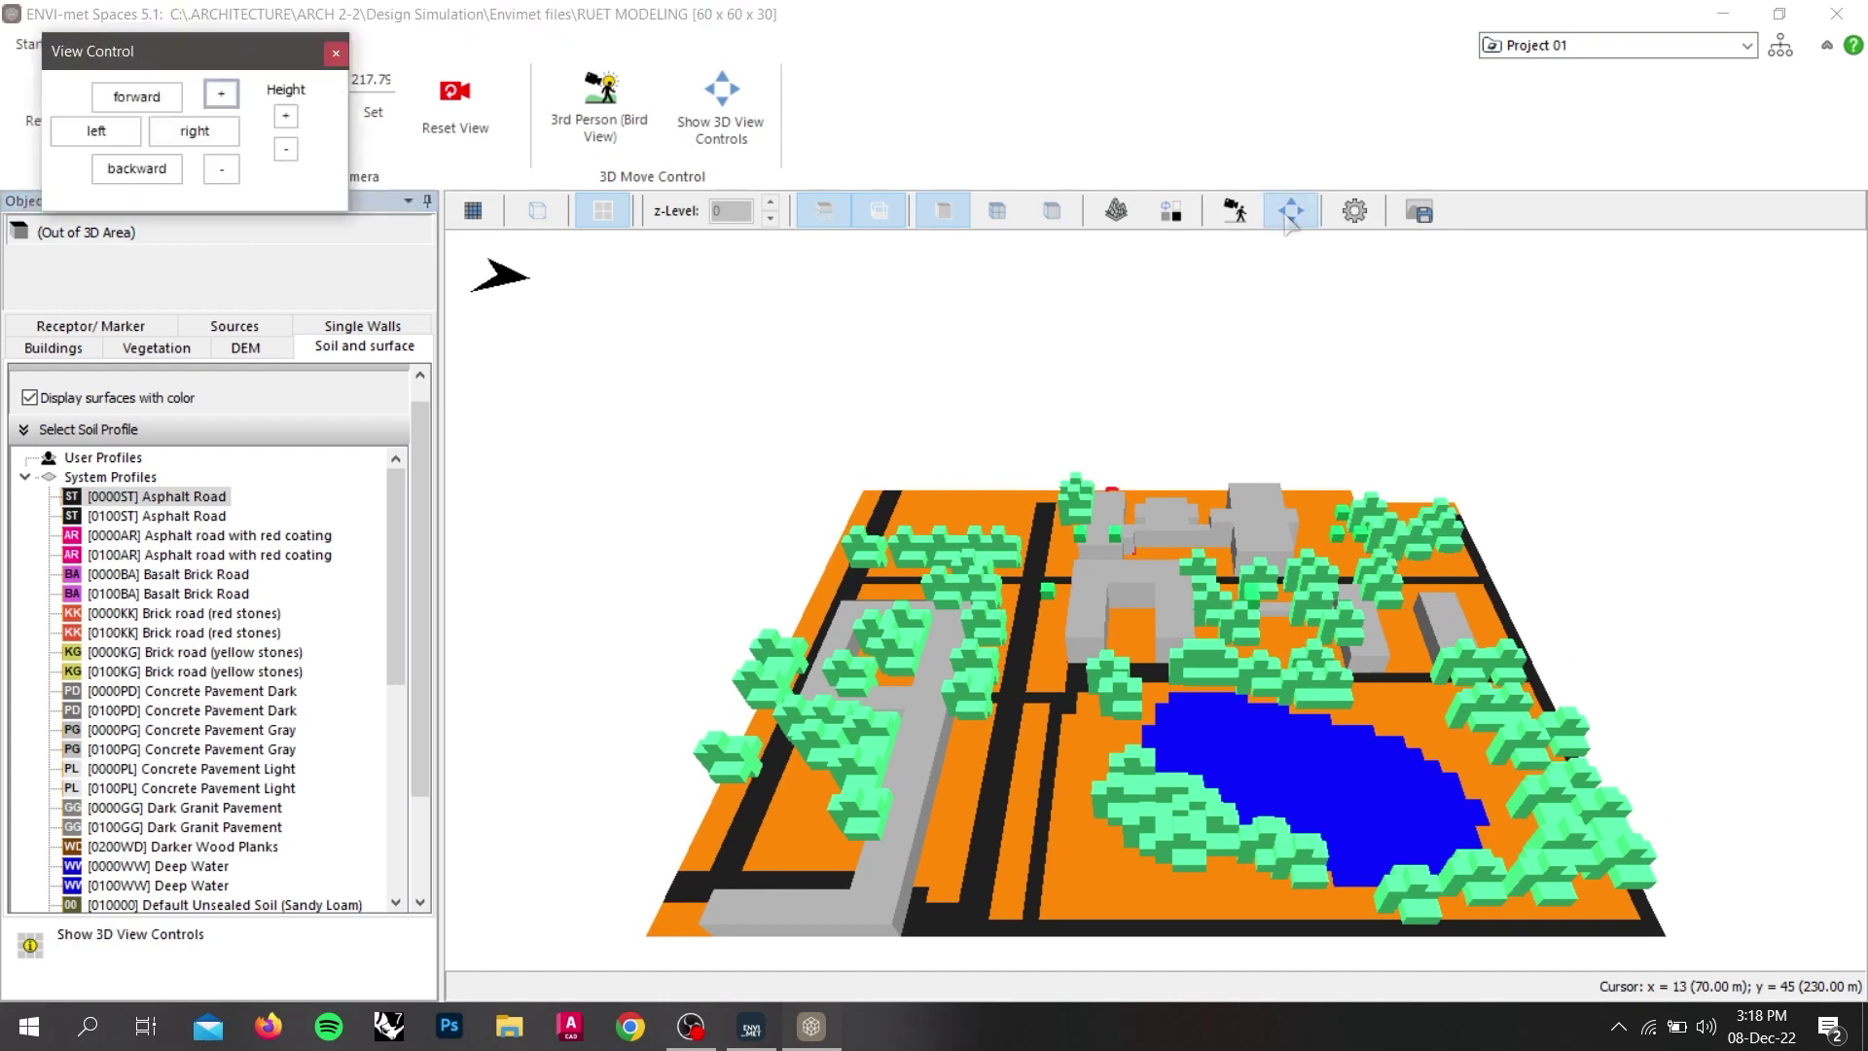
left_click(135, 98)
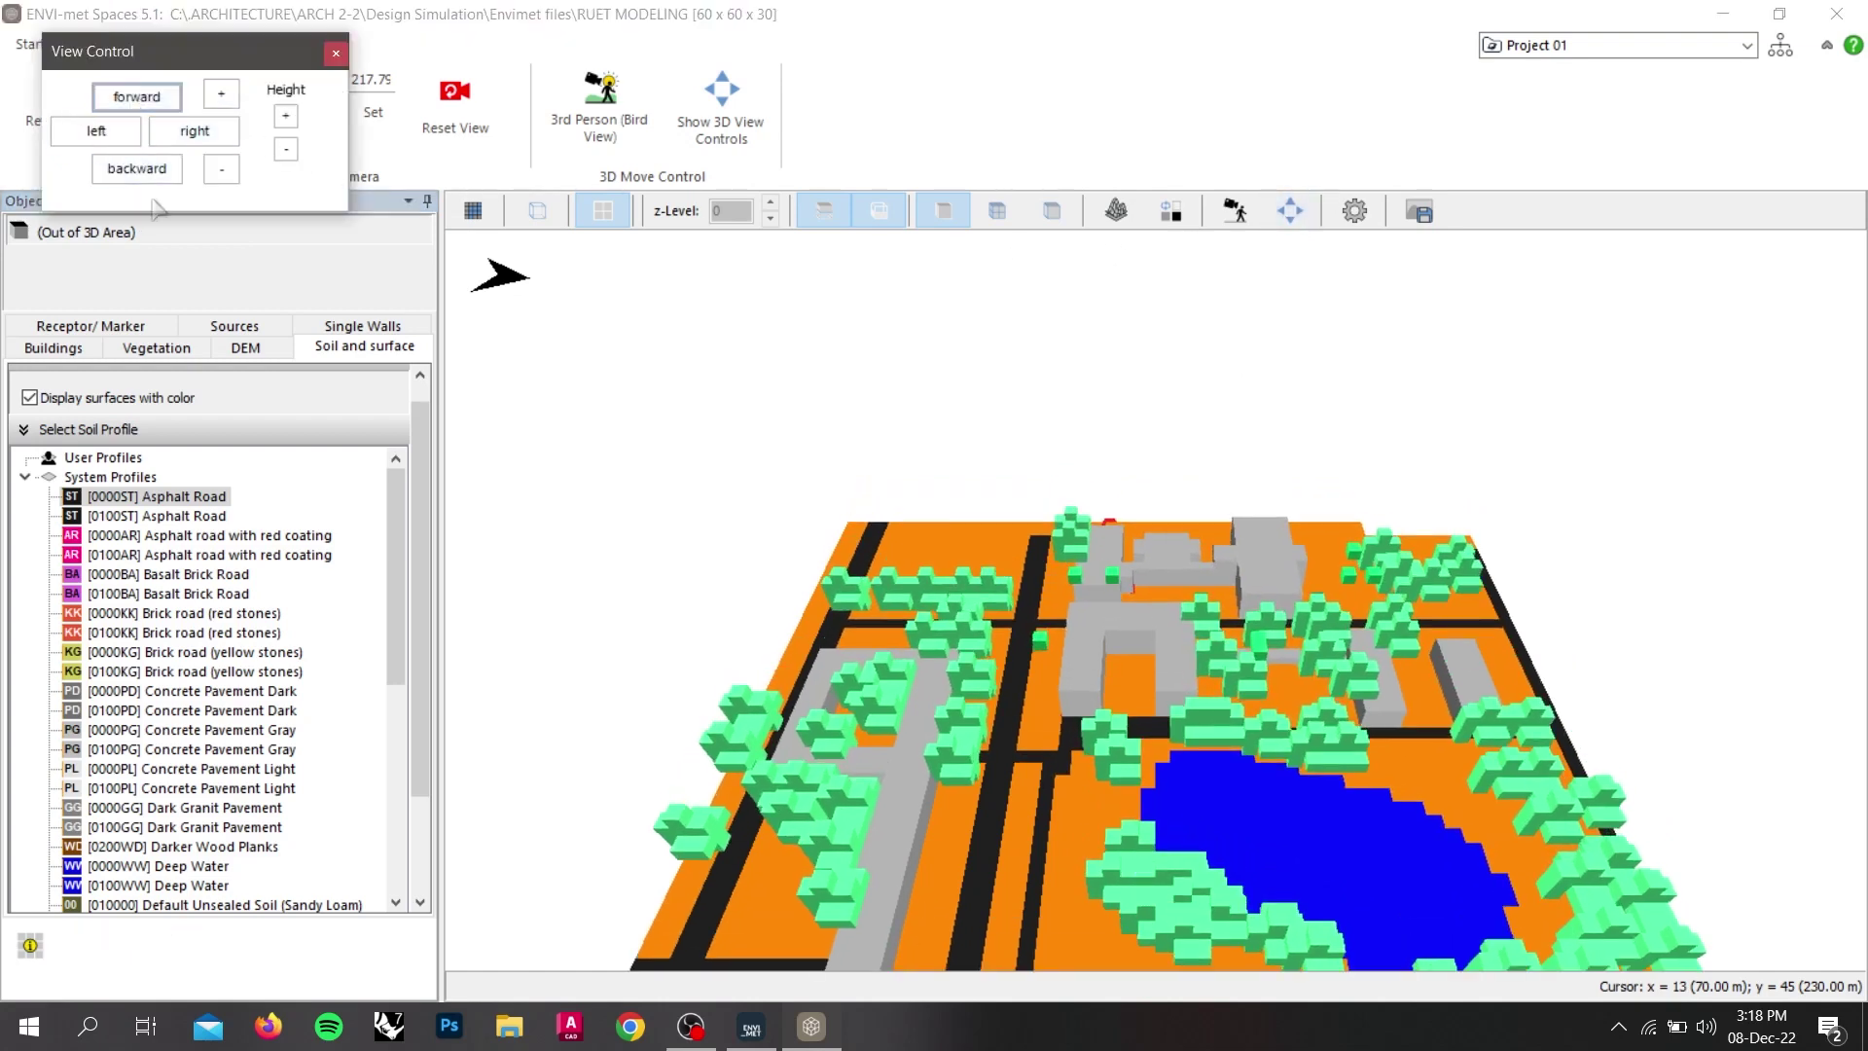
left_click(136, 169)
left_click(96, 131)
left_click(194, 130)
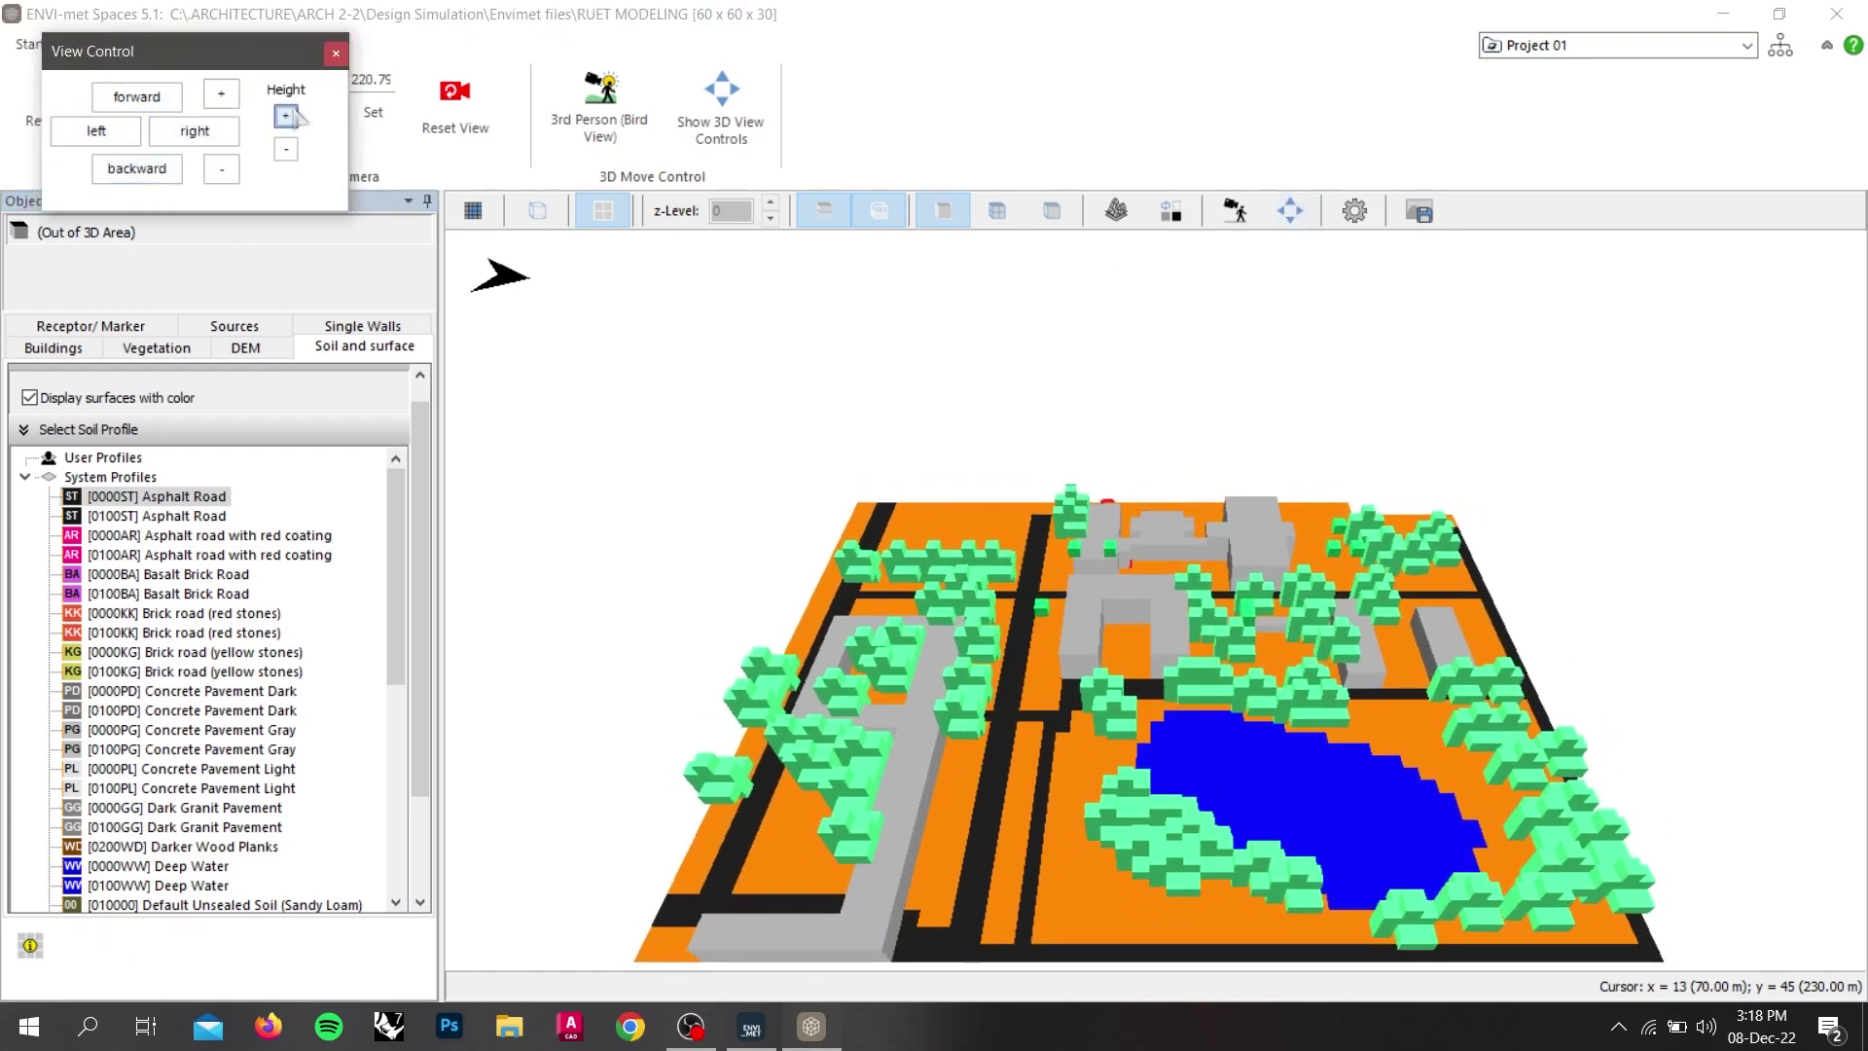
left_click(285, 149)
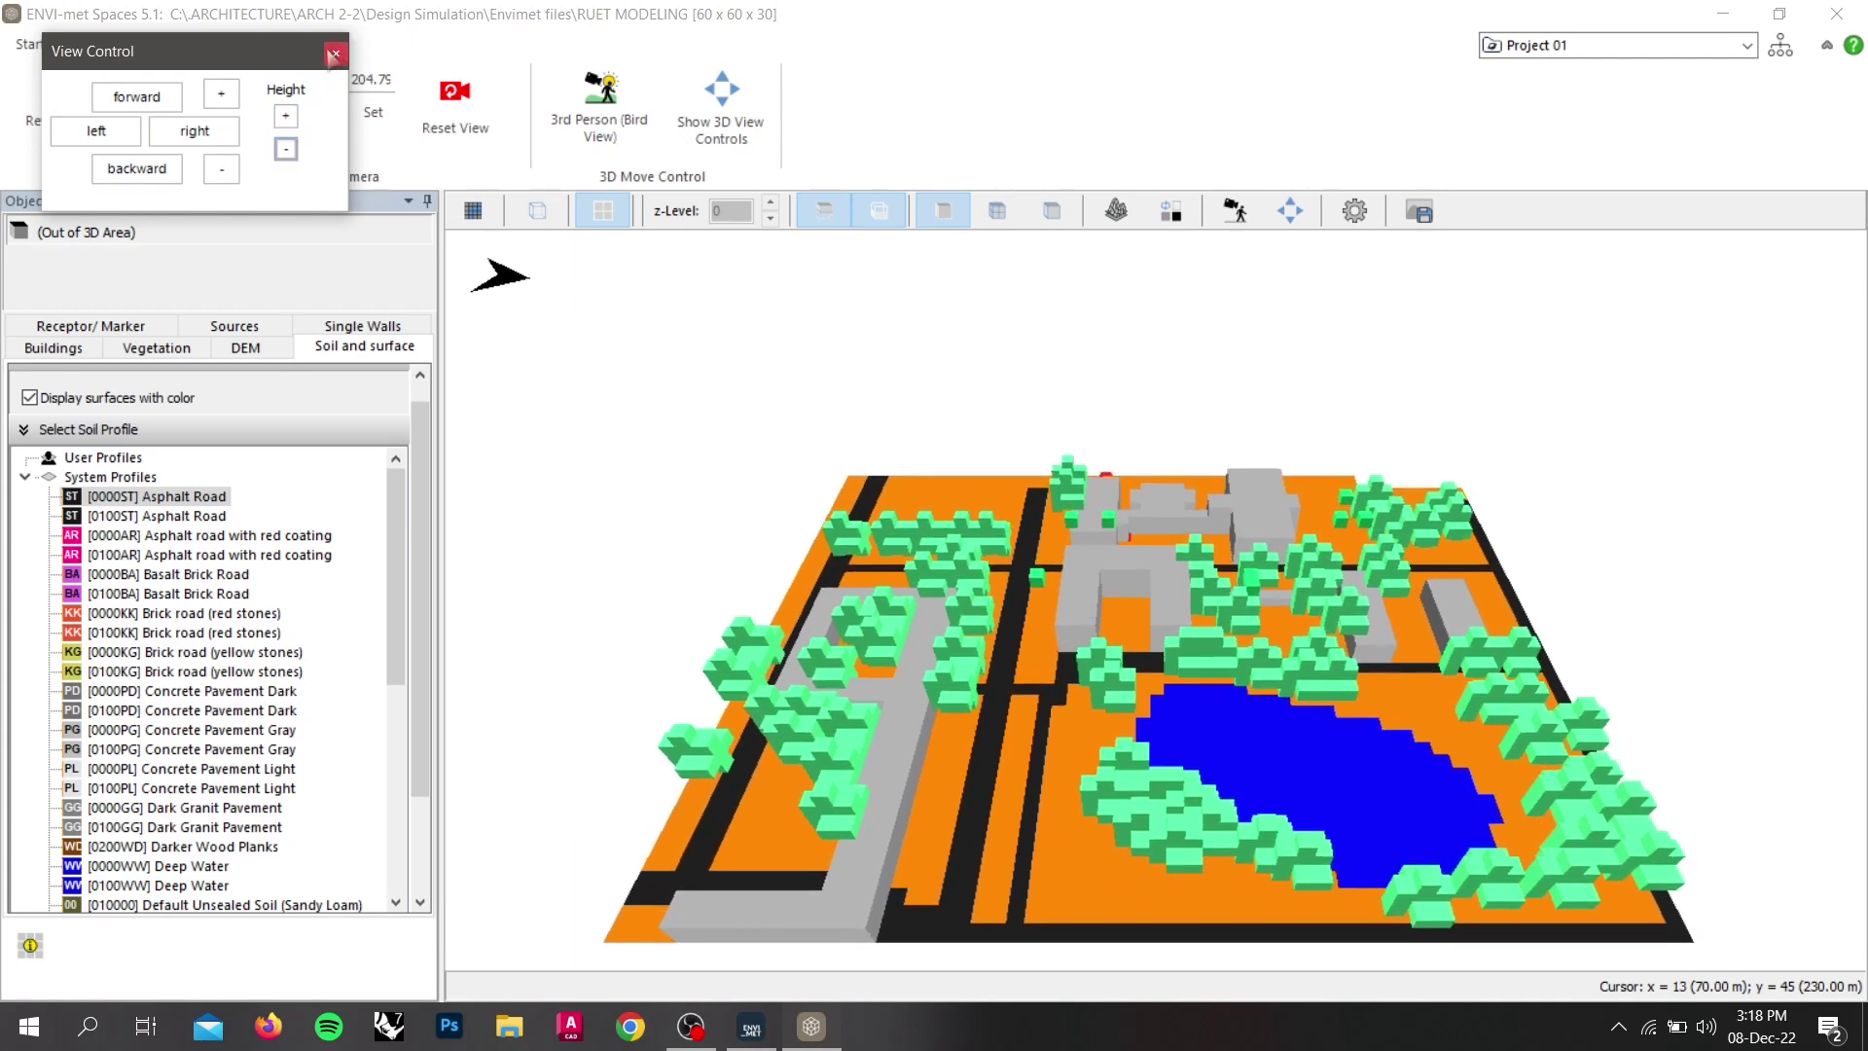
left_click(333, 54)
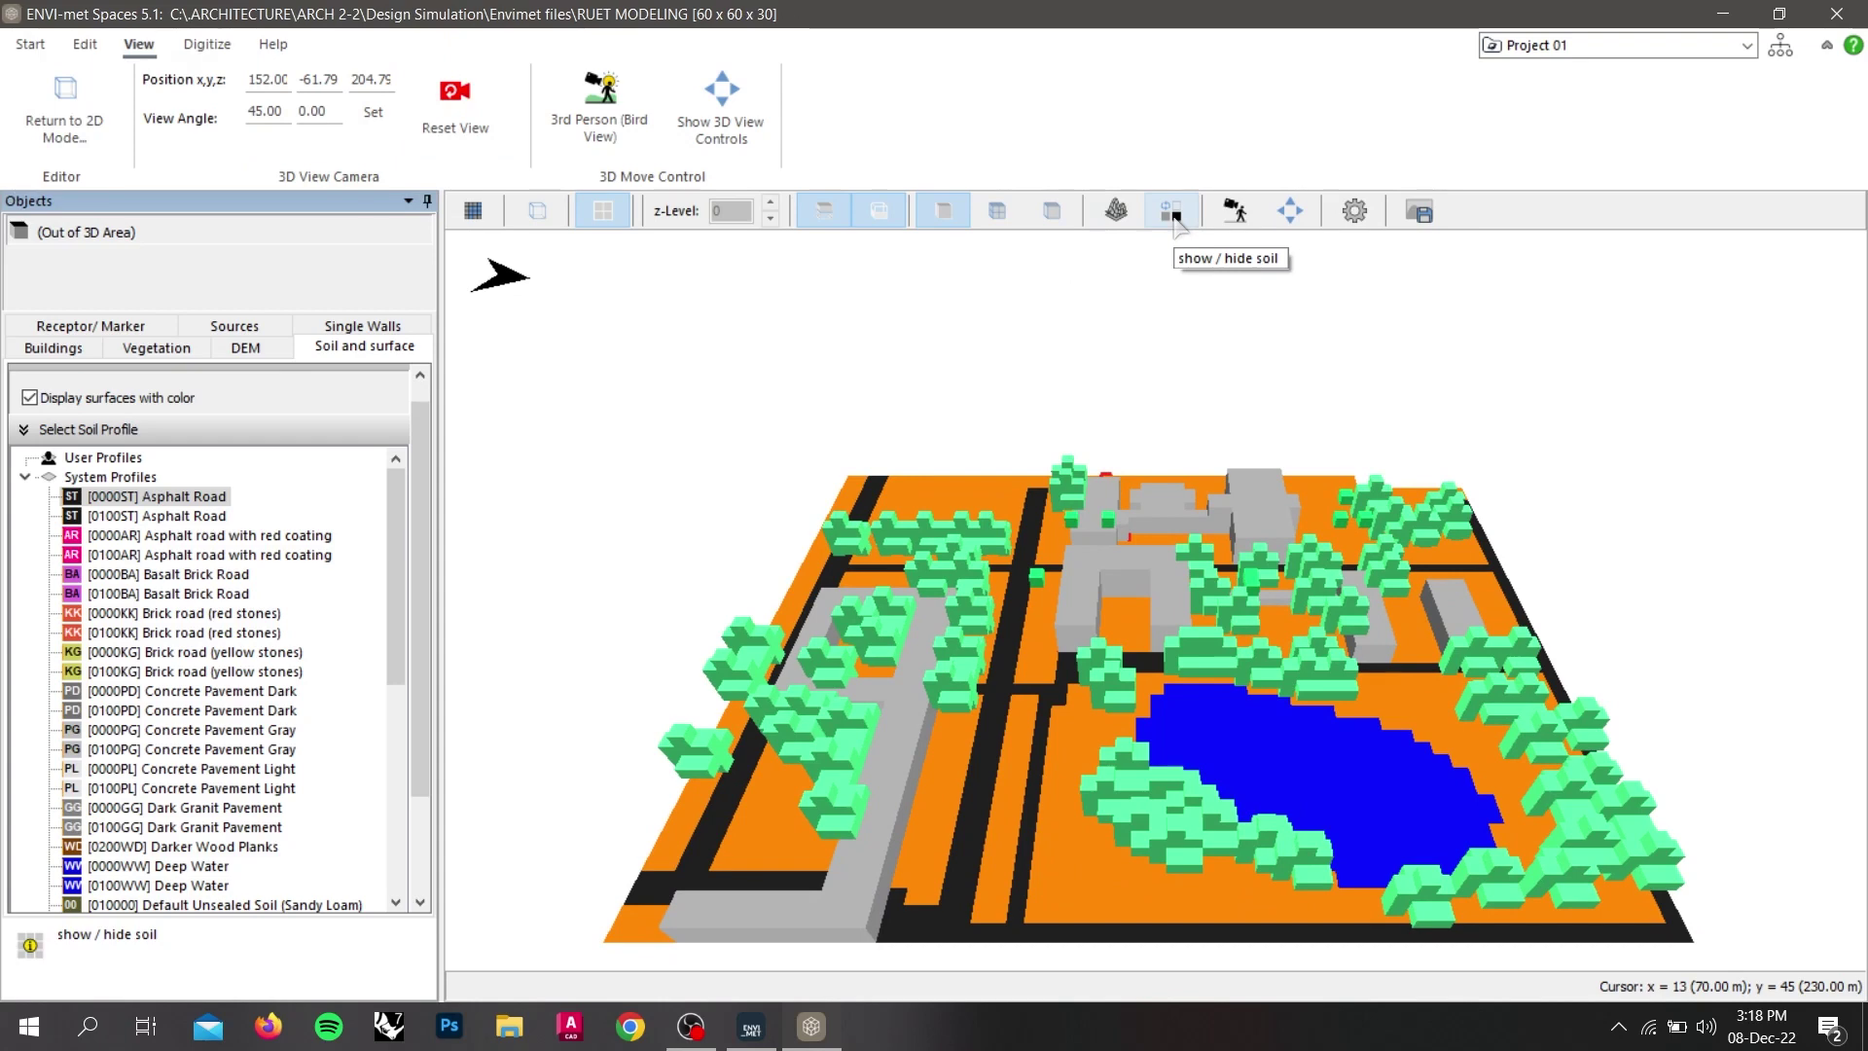
left_click(1174, 216)
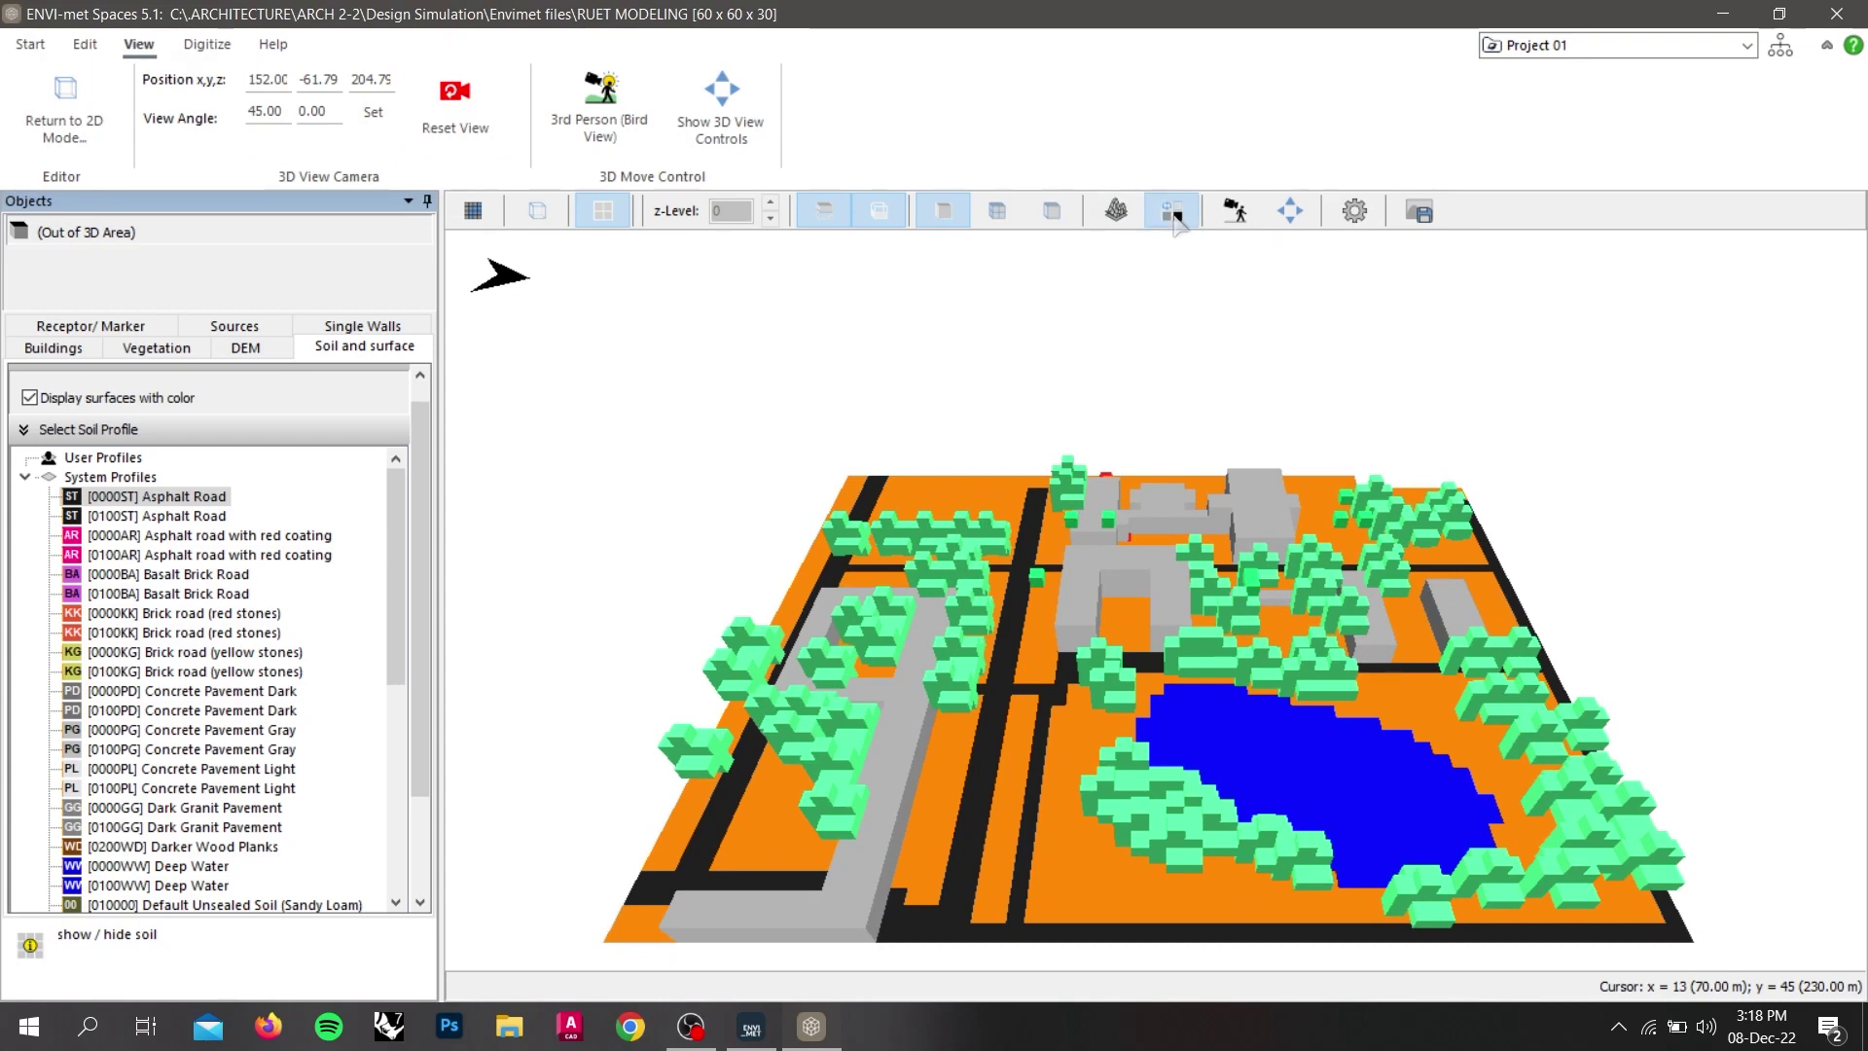
left_click(272, 348)
left_click(358, 350)
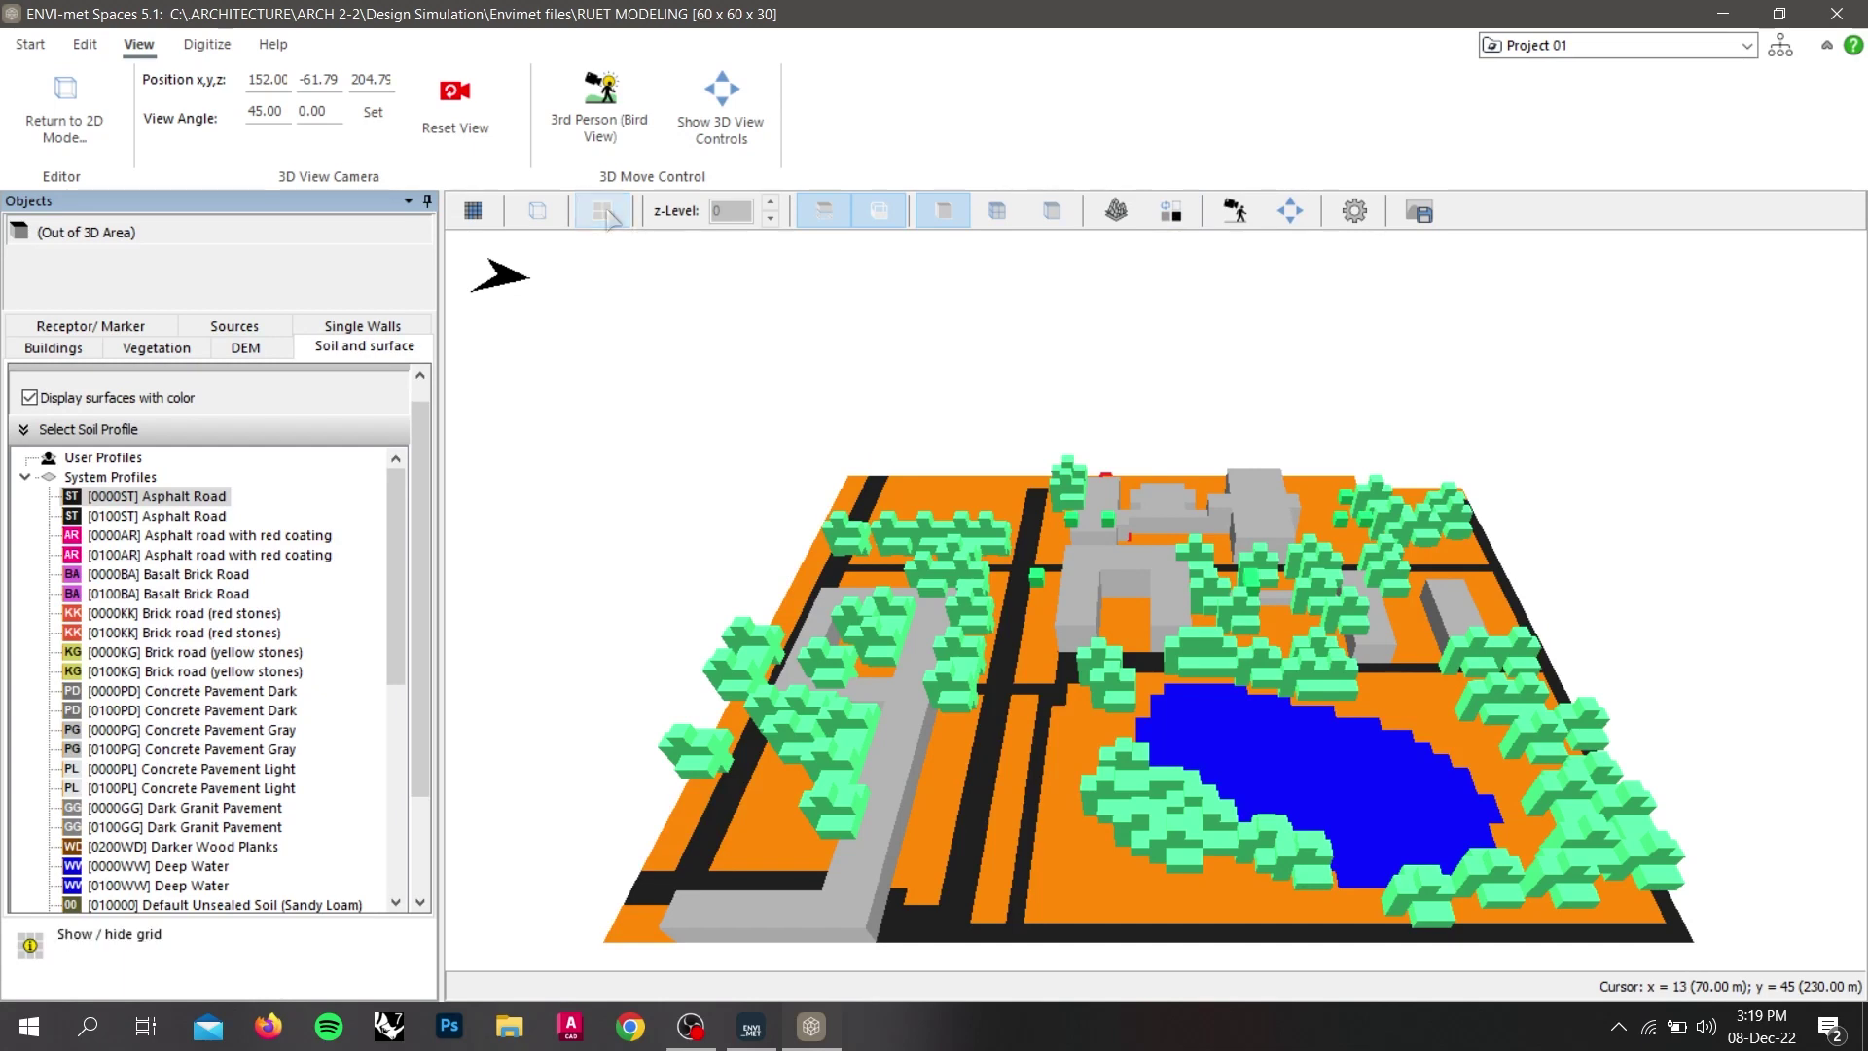
left_click(552, 218)
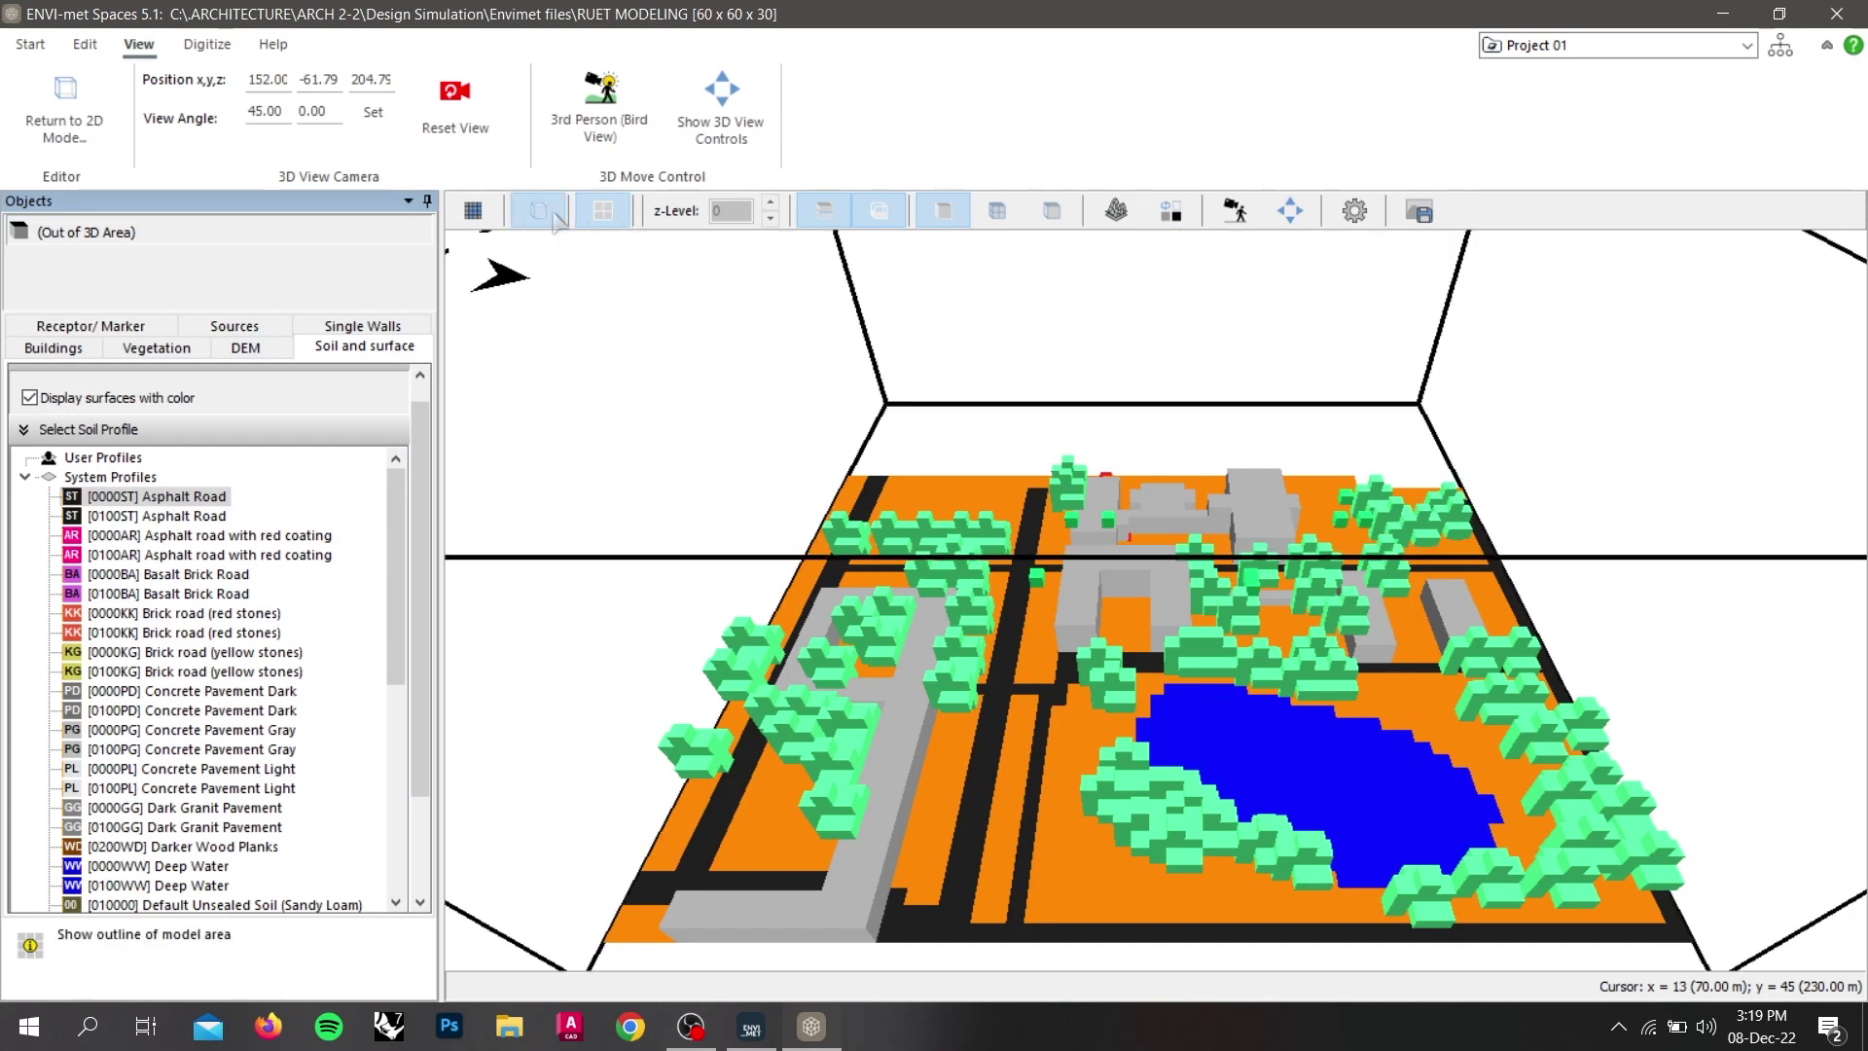
left_click(550, 216)
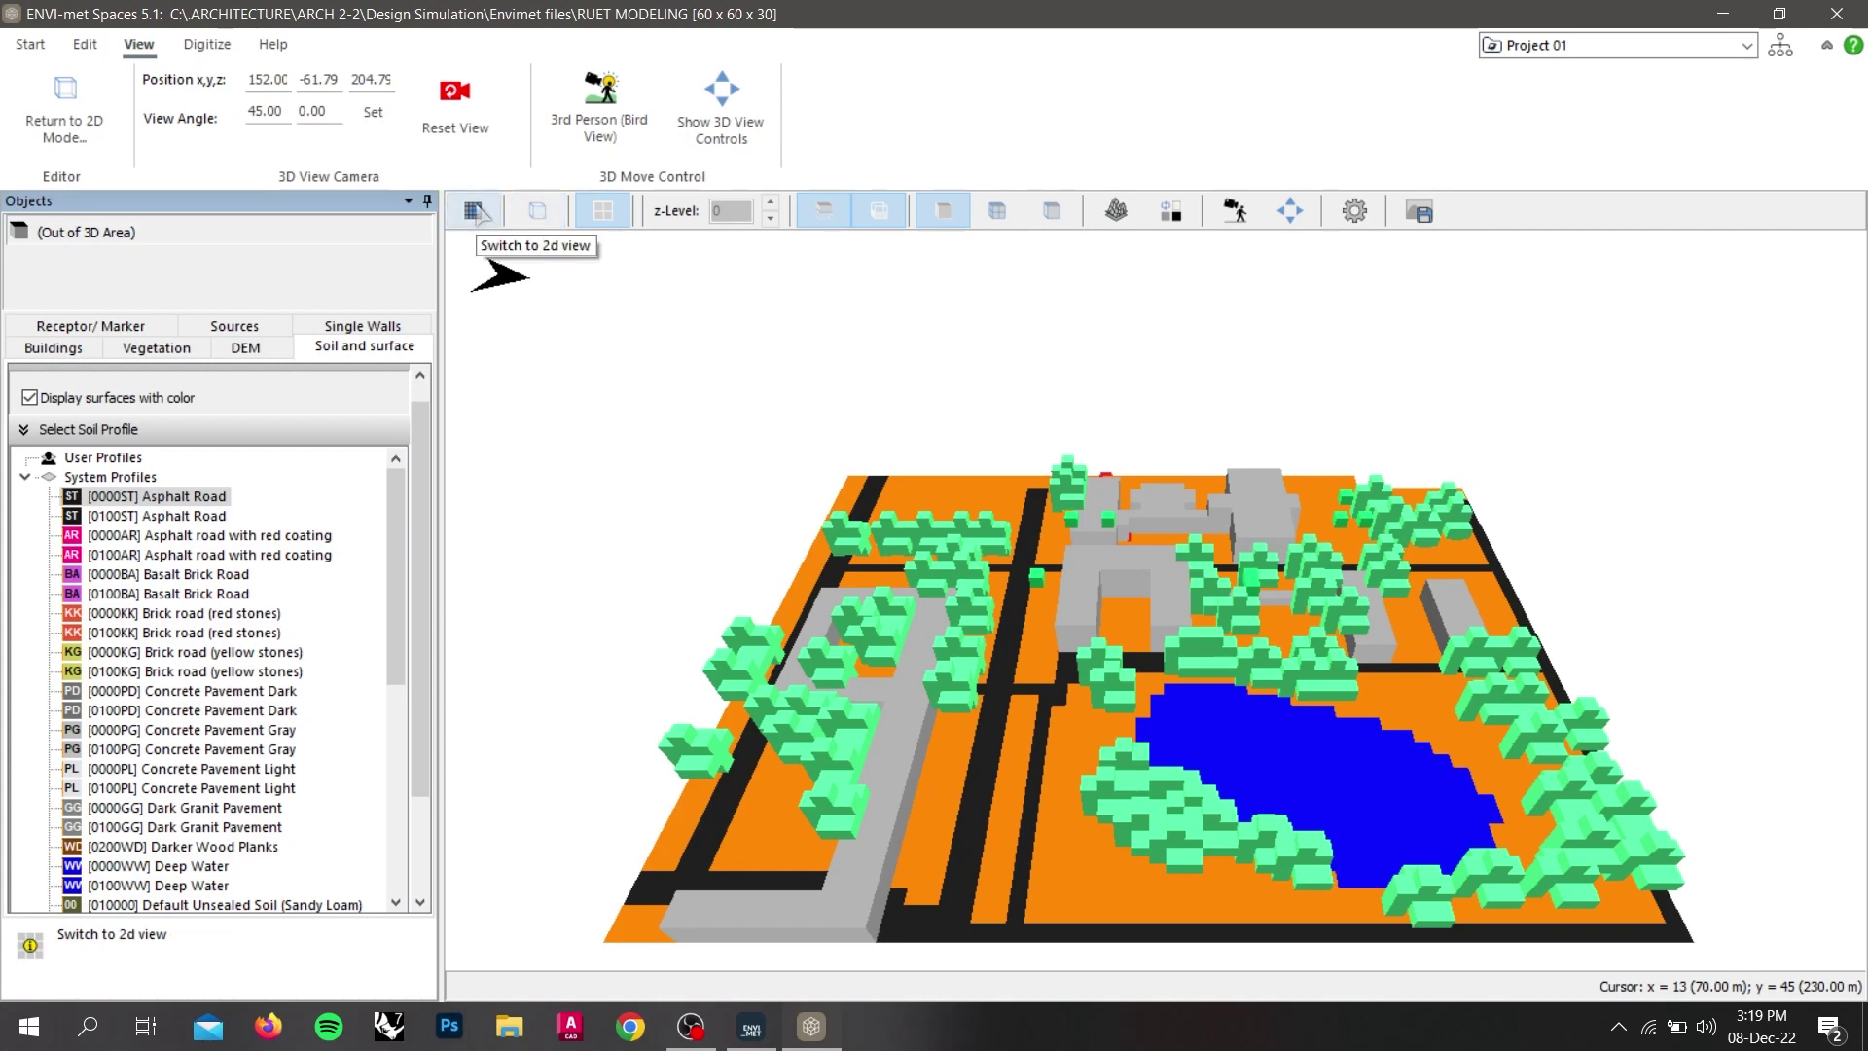
left_click(477, 213)
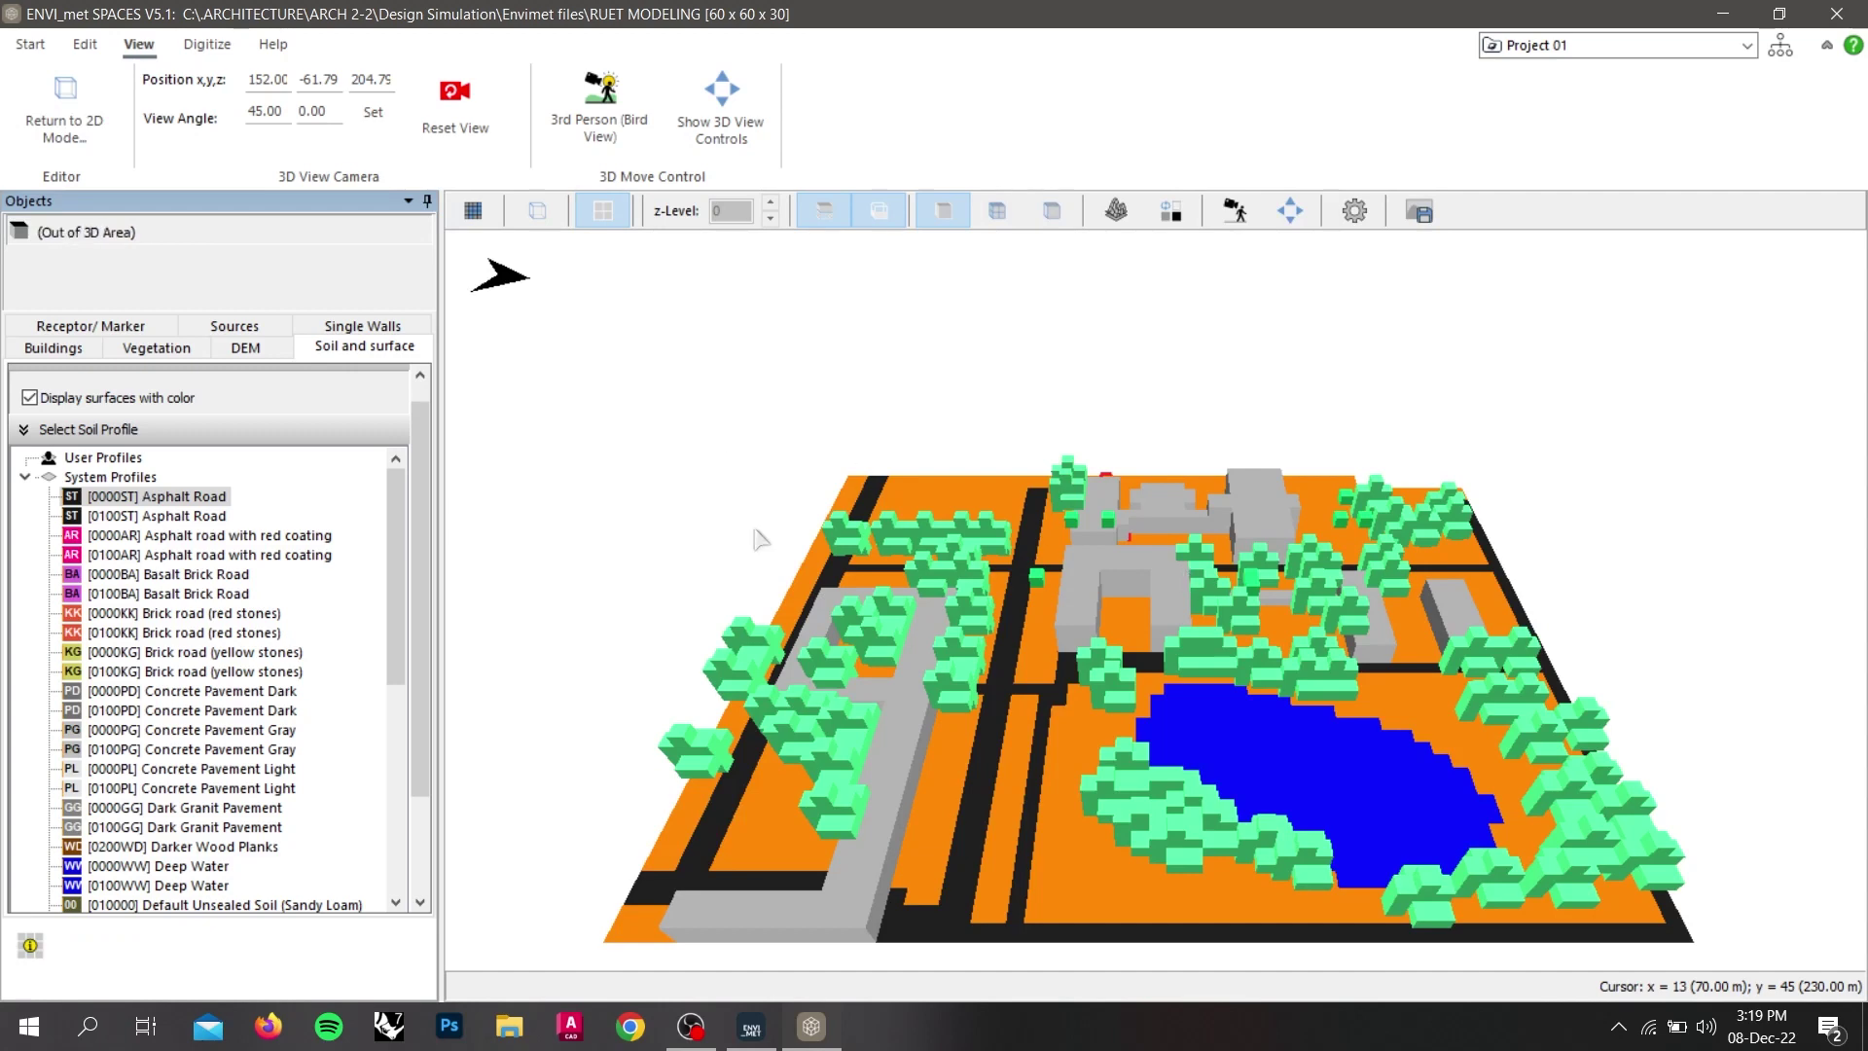
In the 3D building settings, choose [0100B3] Brick wall (reinforced) as the wall material.
scroll(1253, 502, "up", 3)
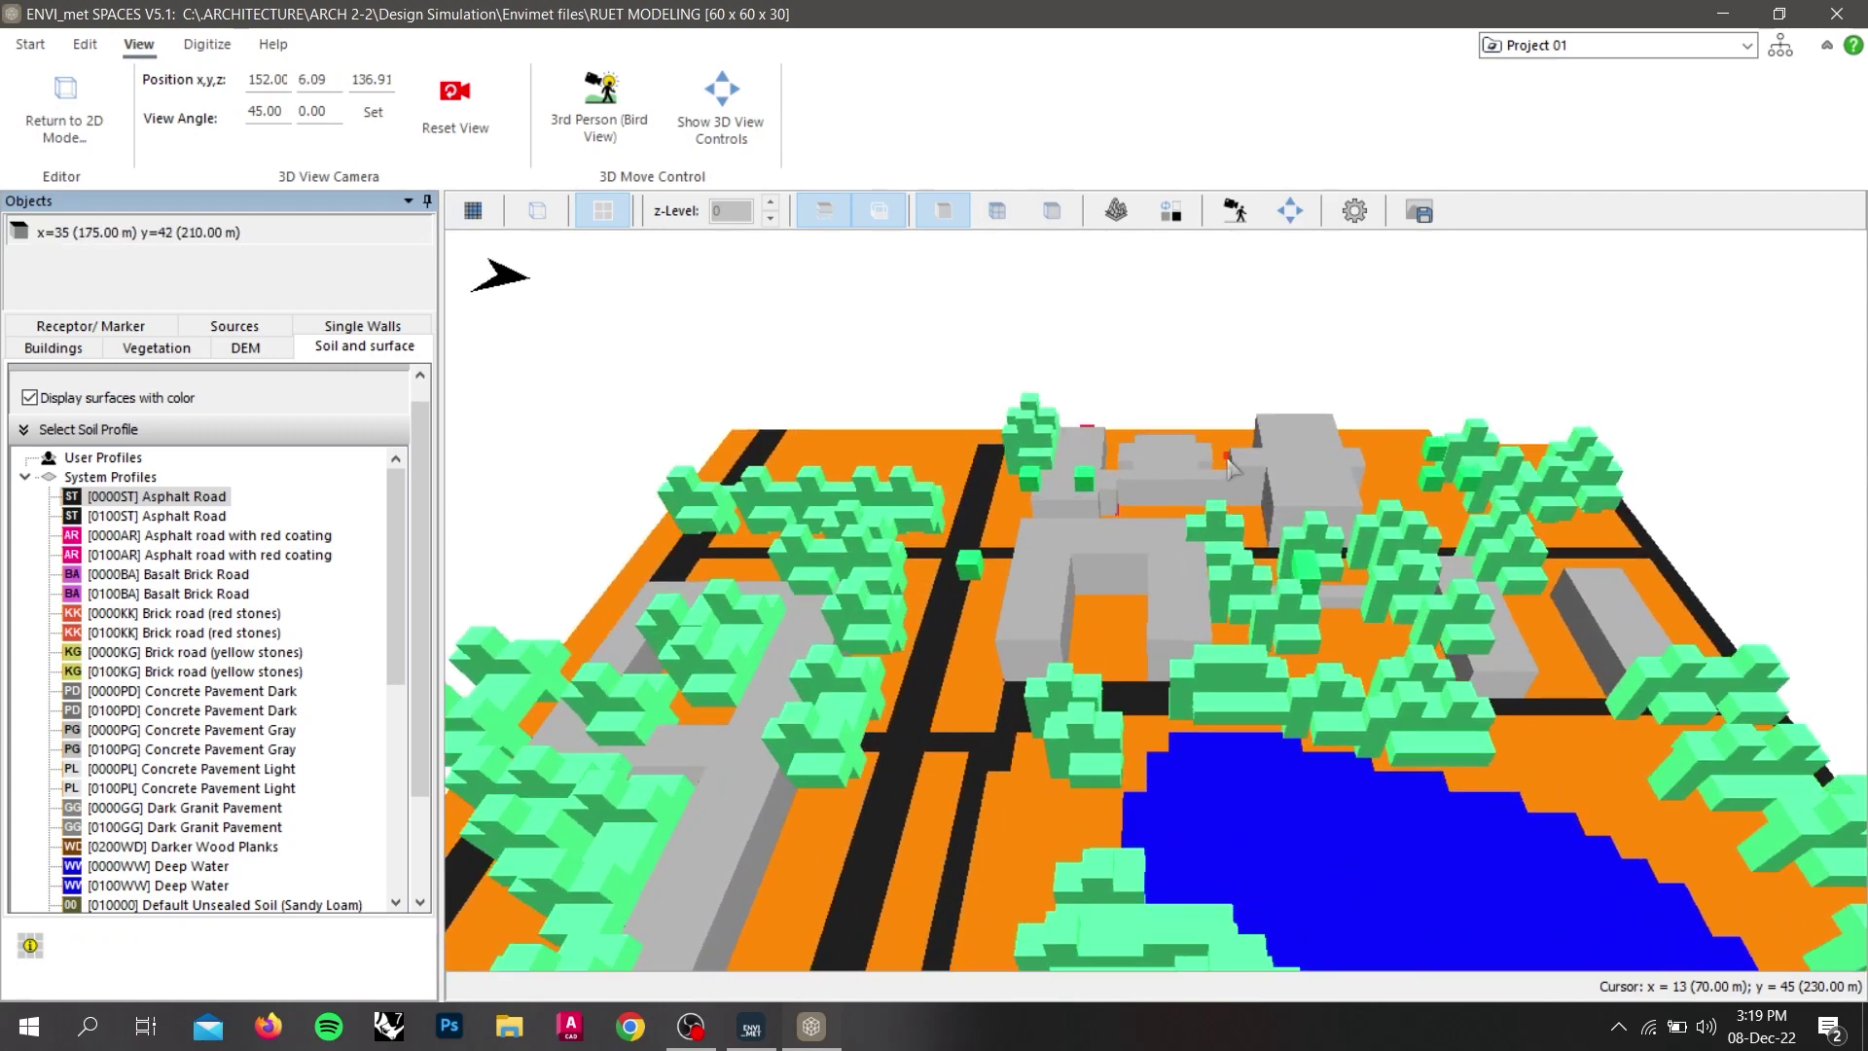
scroll(1228, 465, "up", 2)
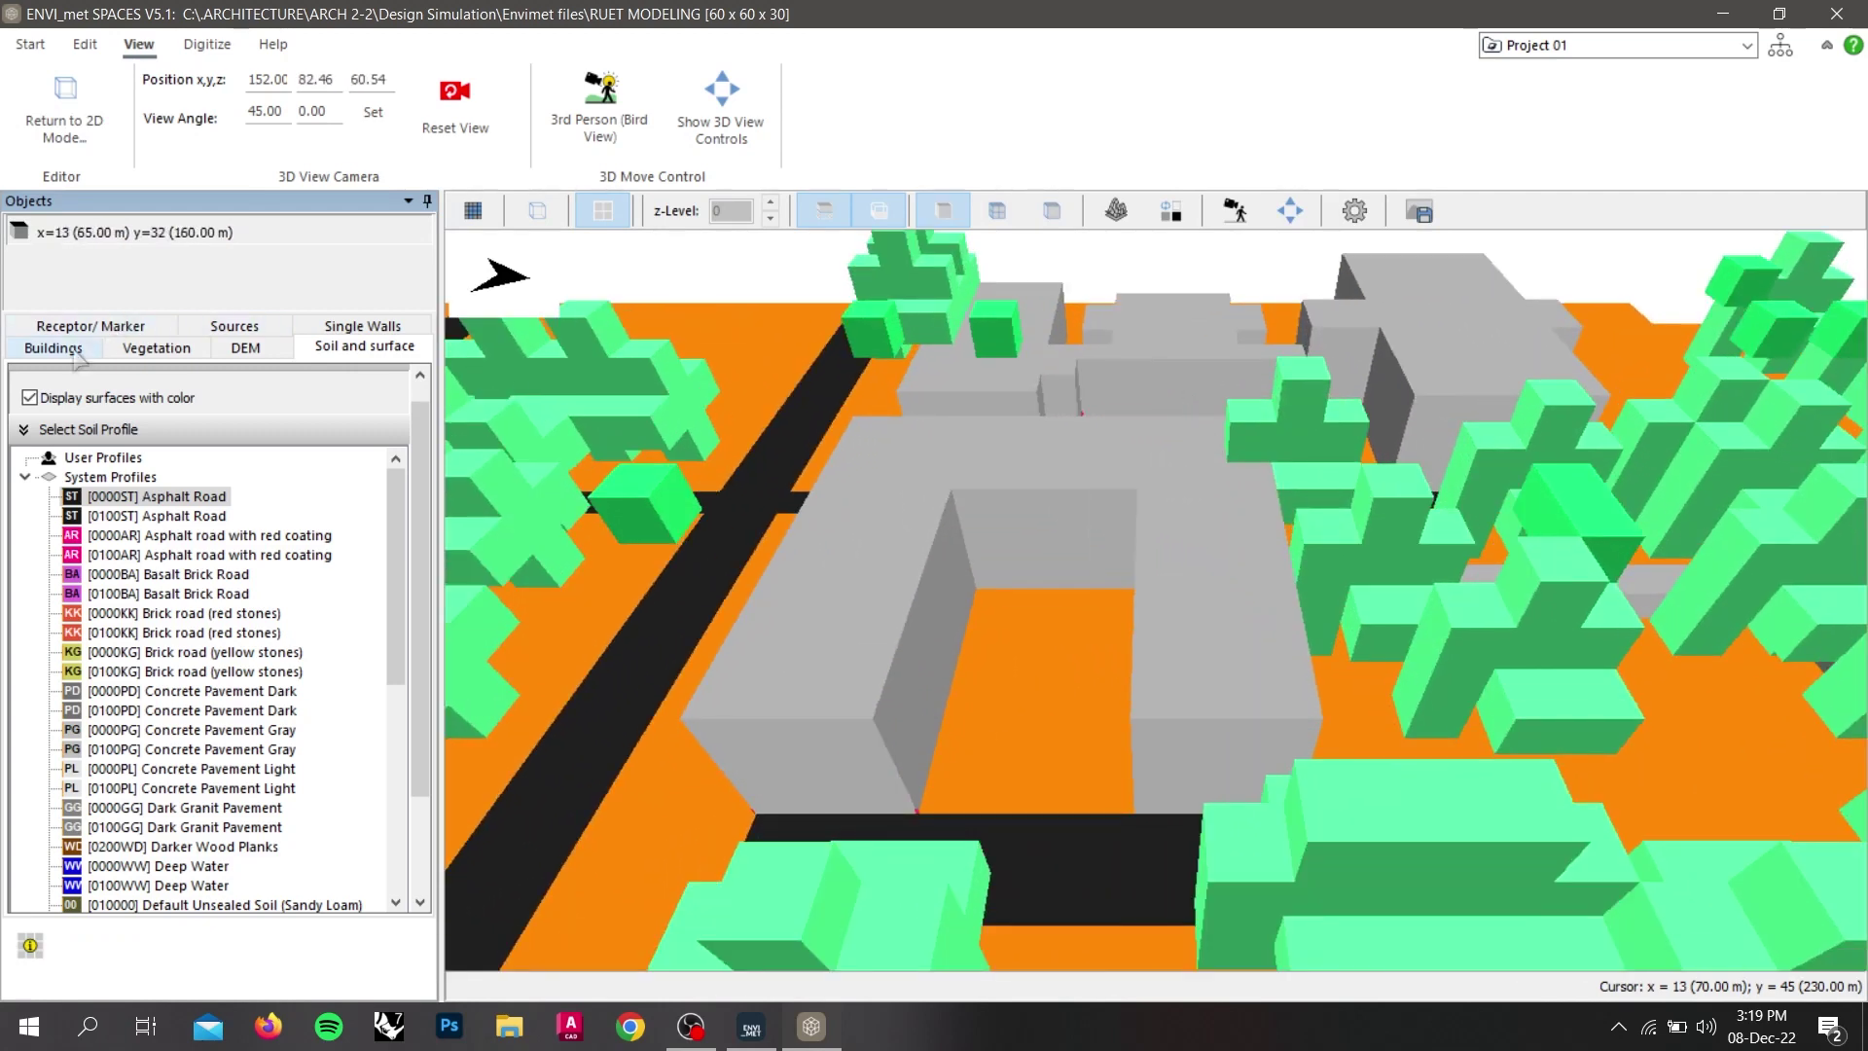
left_click(72, 352)
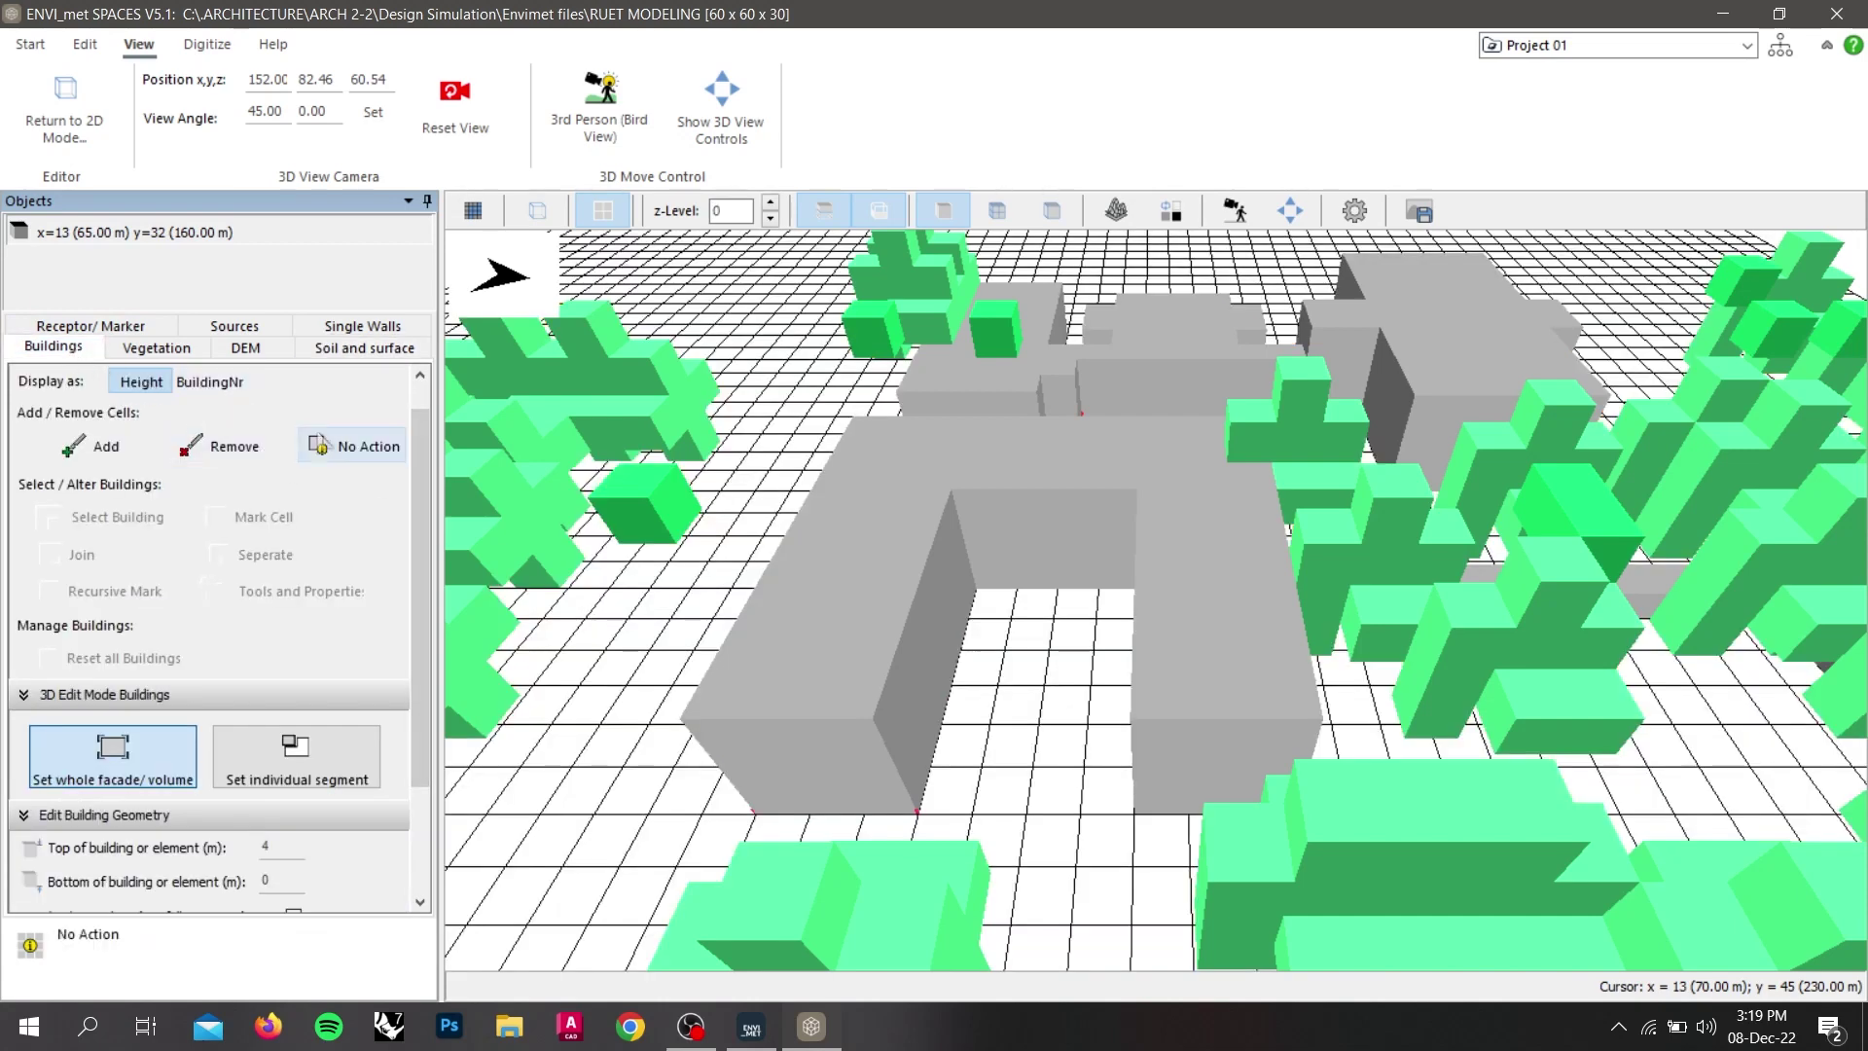
scroll(417, 503, "down", 1)
scroll(409, 535, "down", 2)
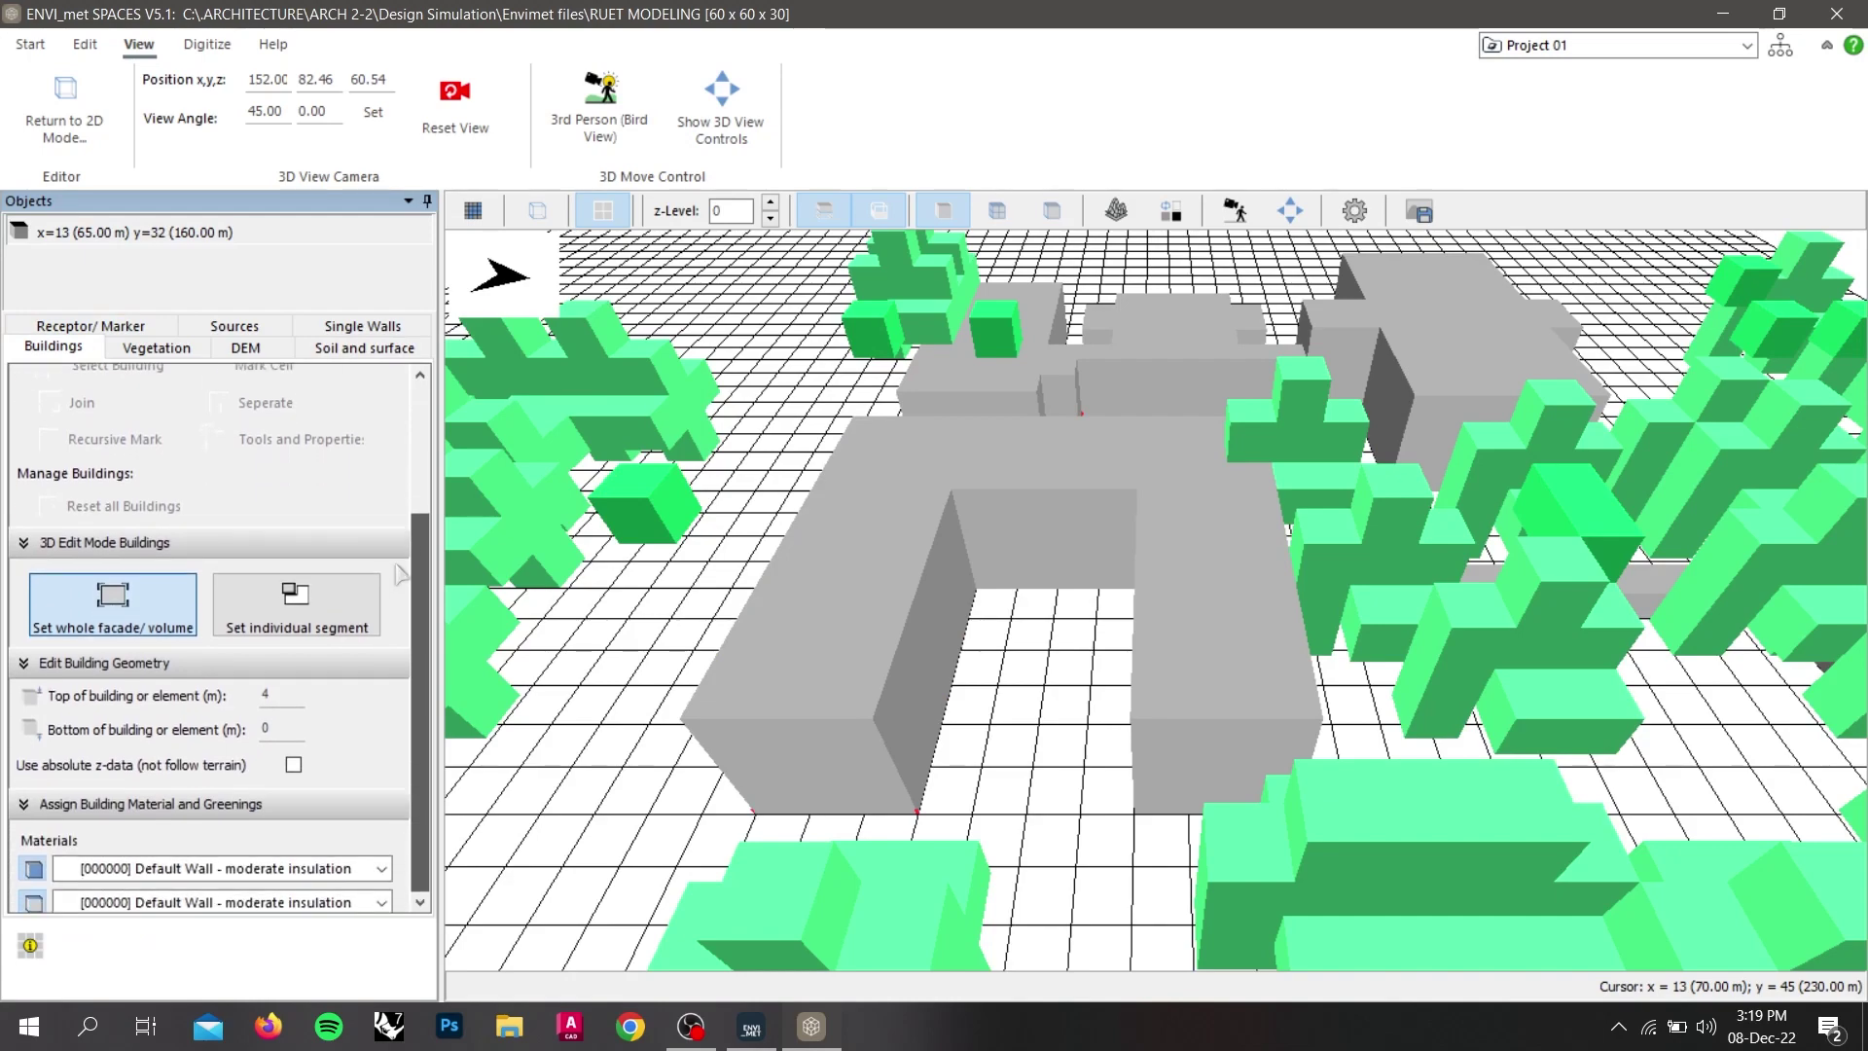
scroll(418, 584, "down", 5)
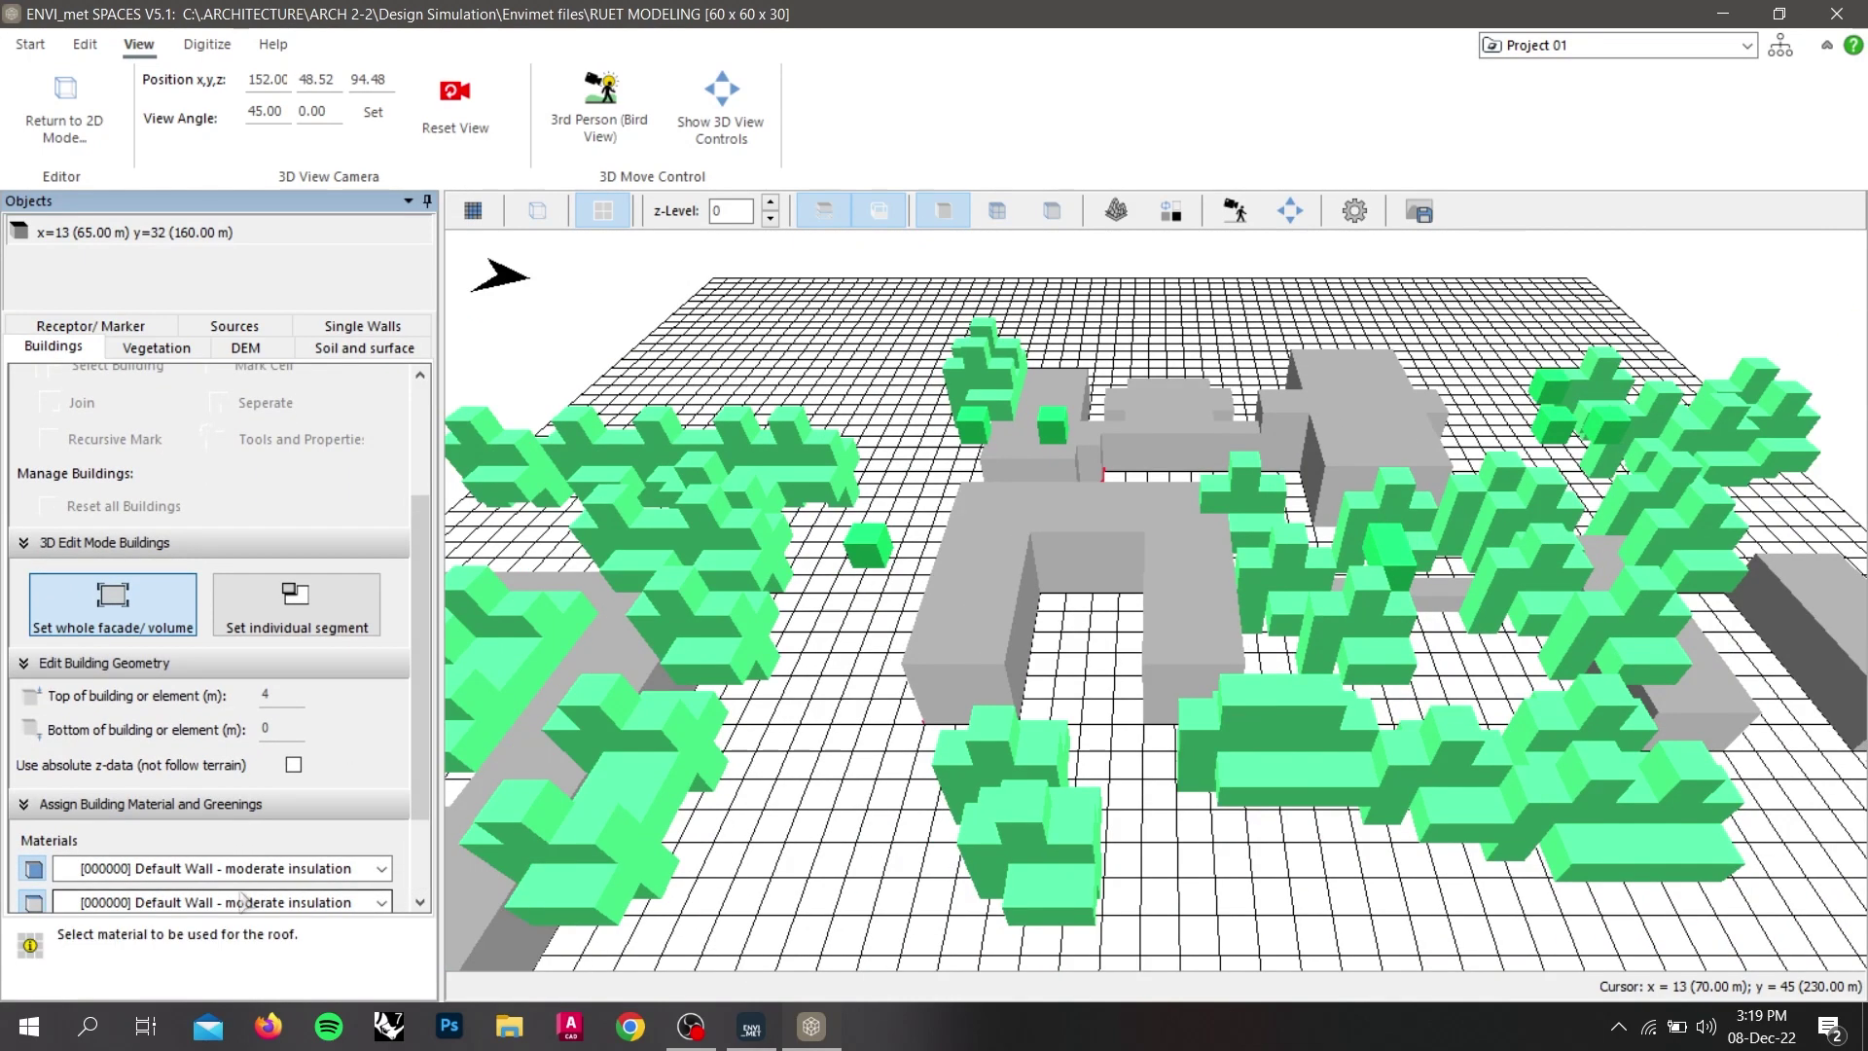
scroll(136, 844, "down", 1)
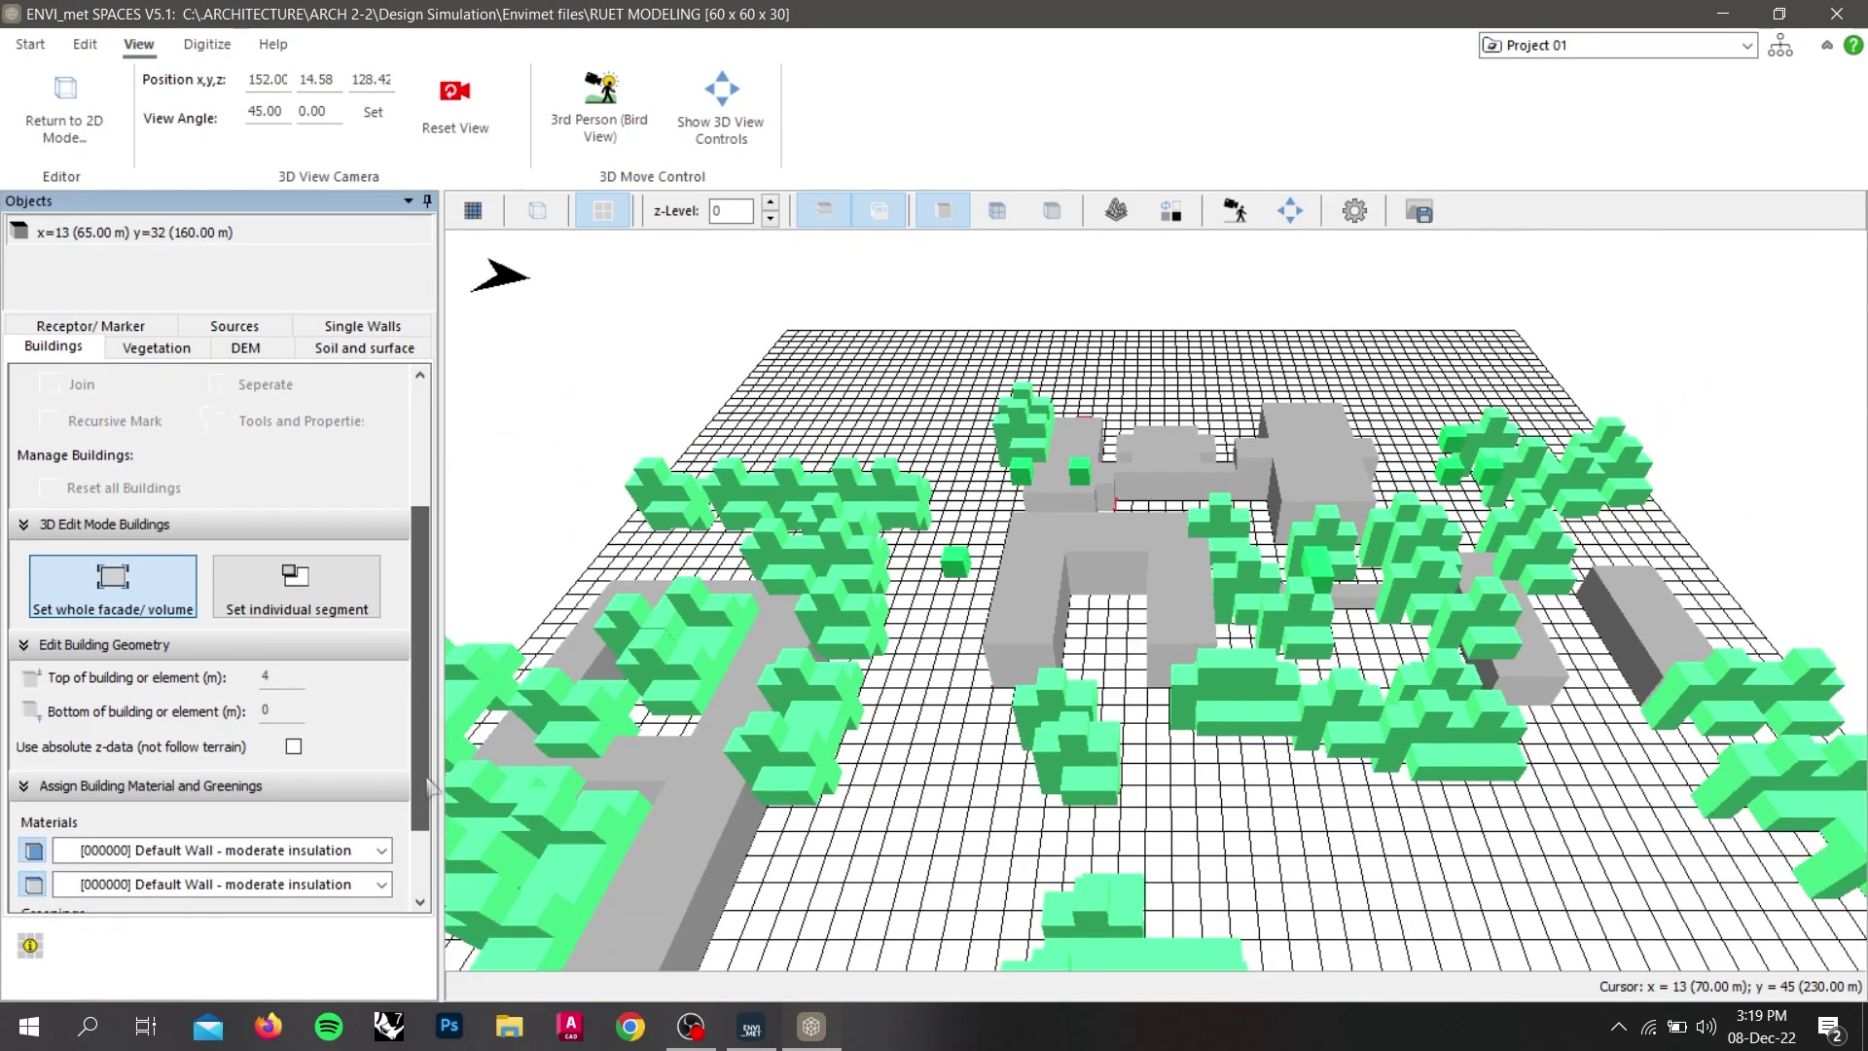
scroll(418, 779, "down", 2)
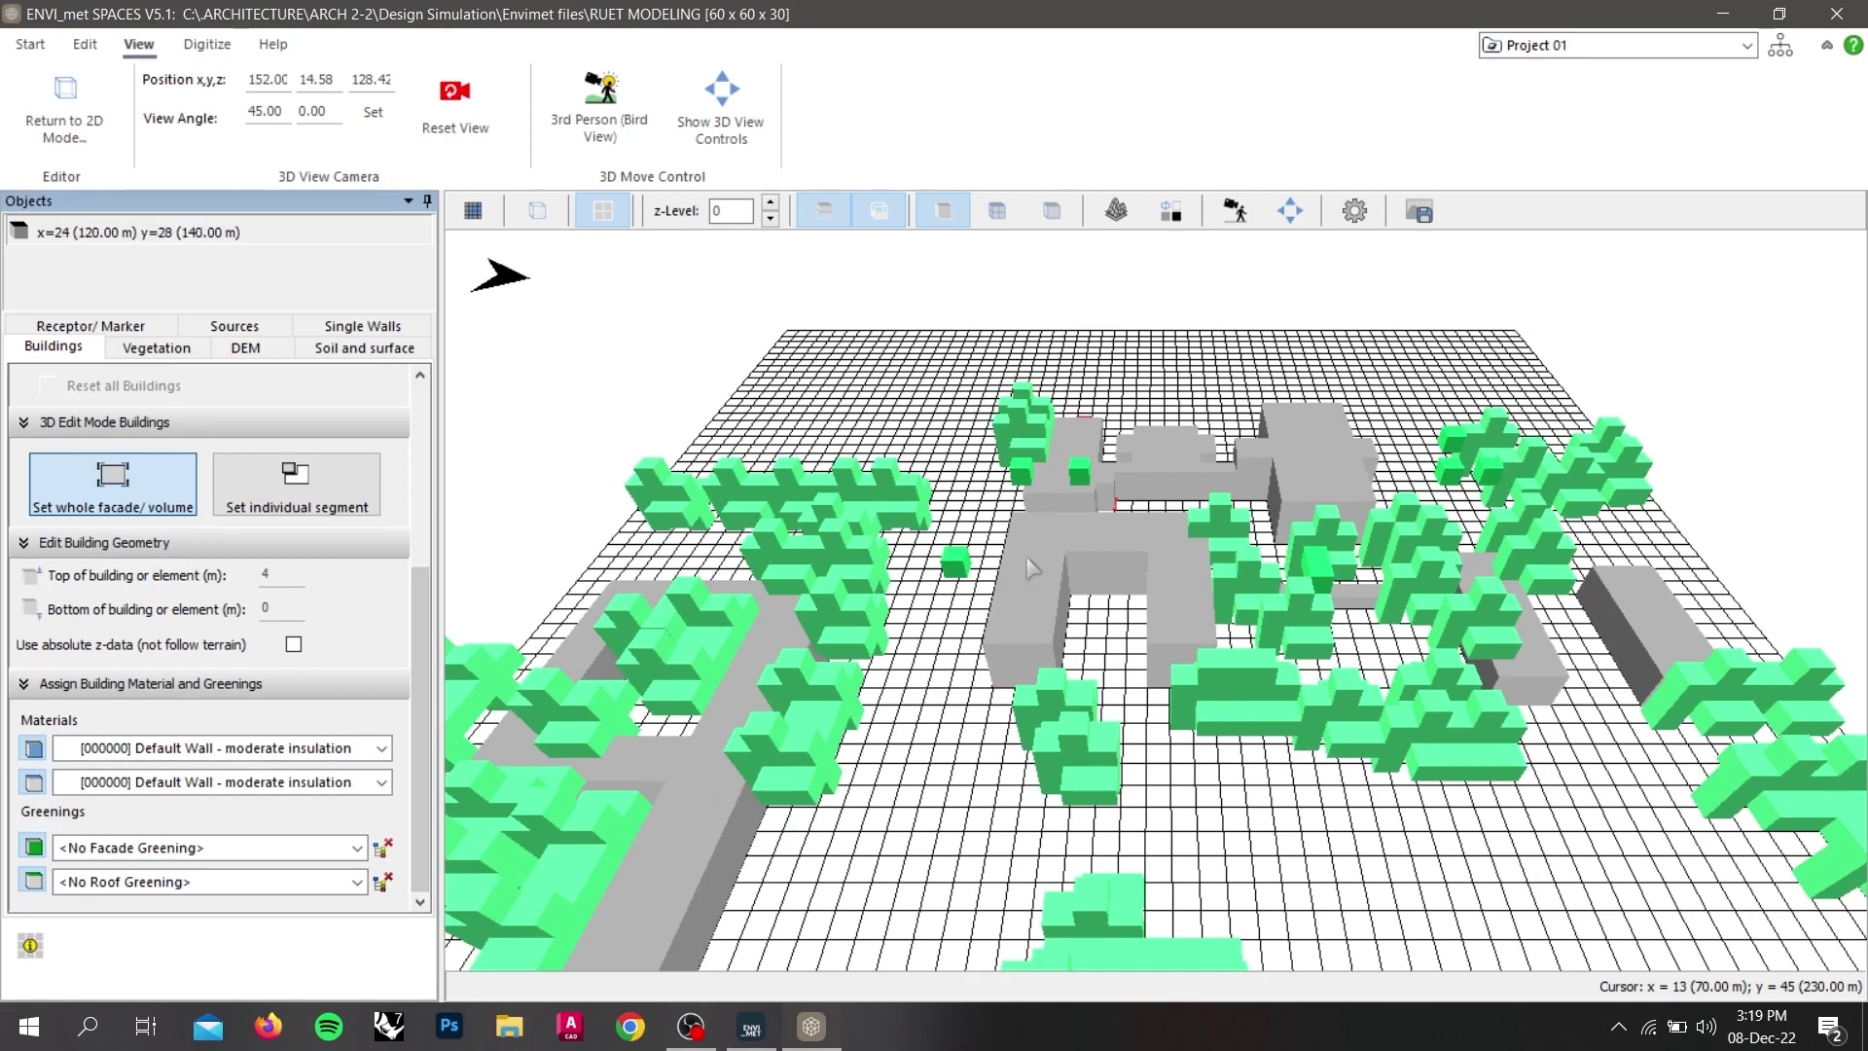
left_click(381, 747)
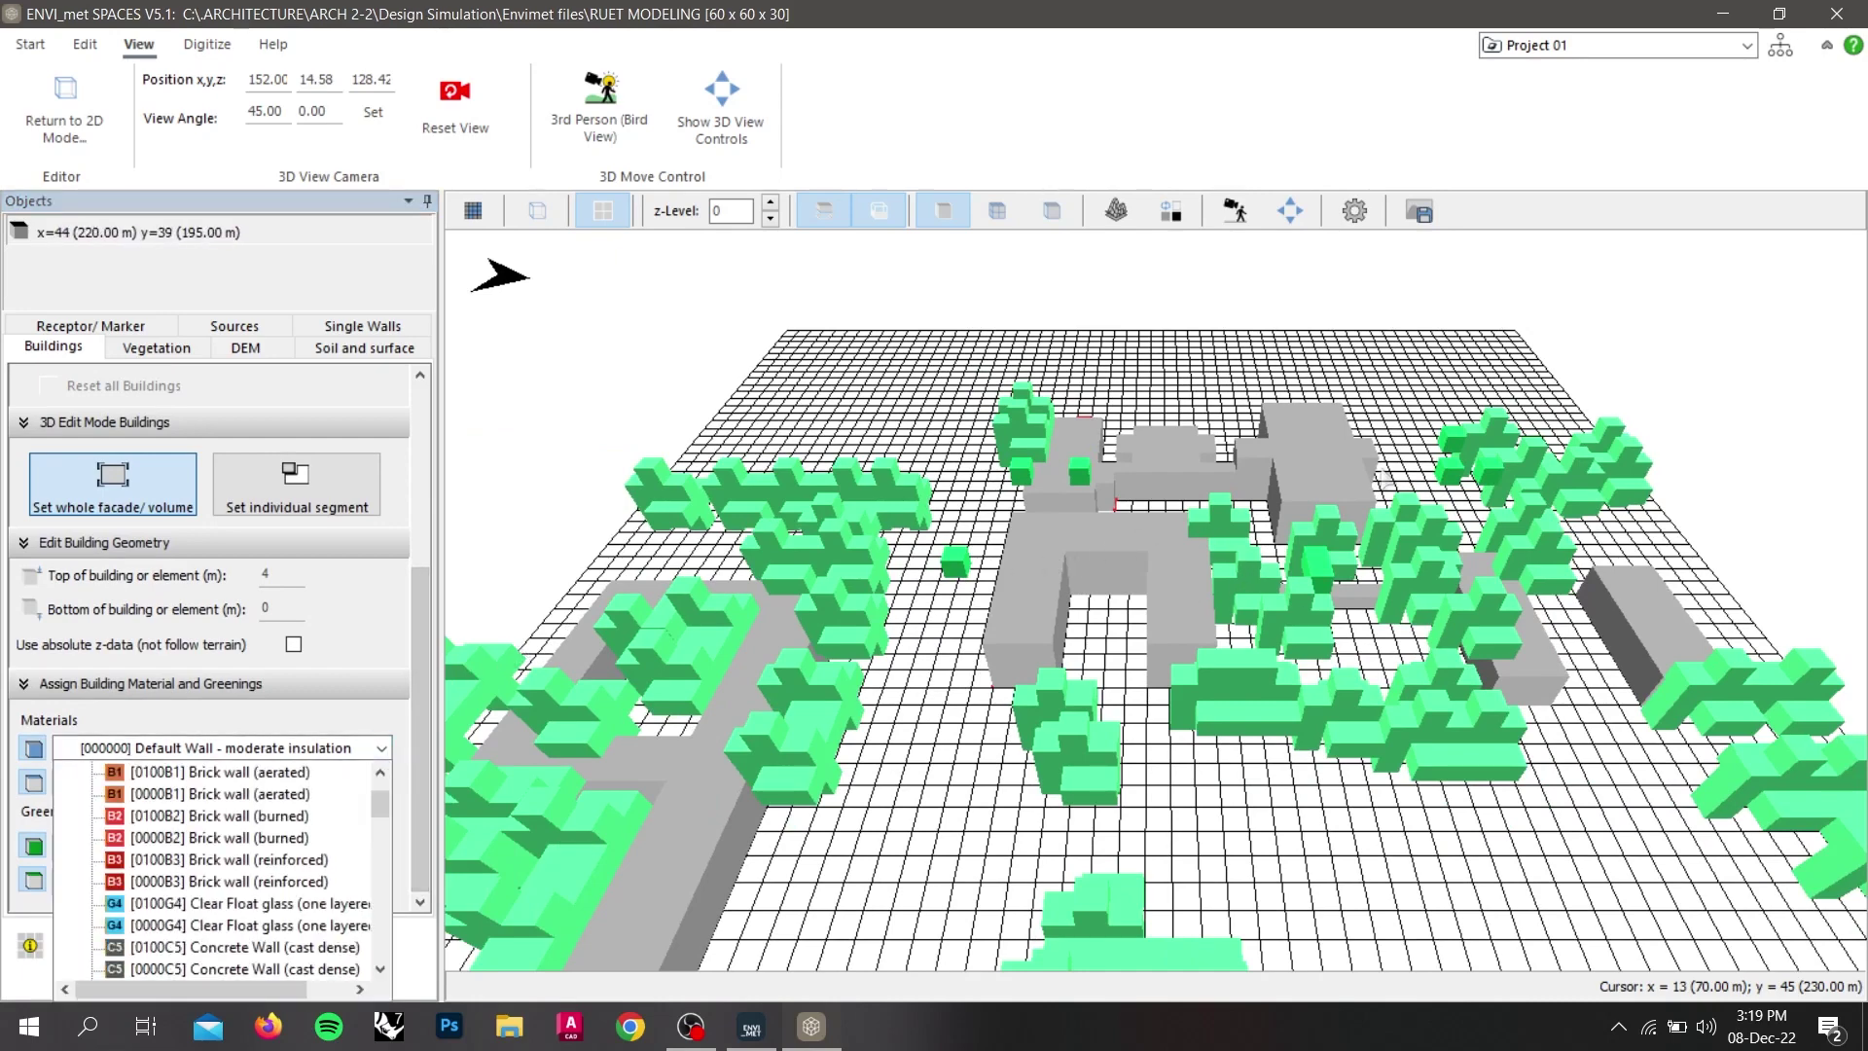
scroll(1168, 442, "up", 1)
scroll(1234, 410, "up", 1)
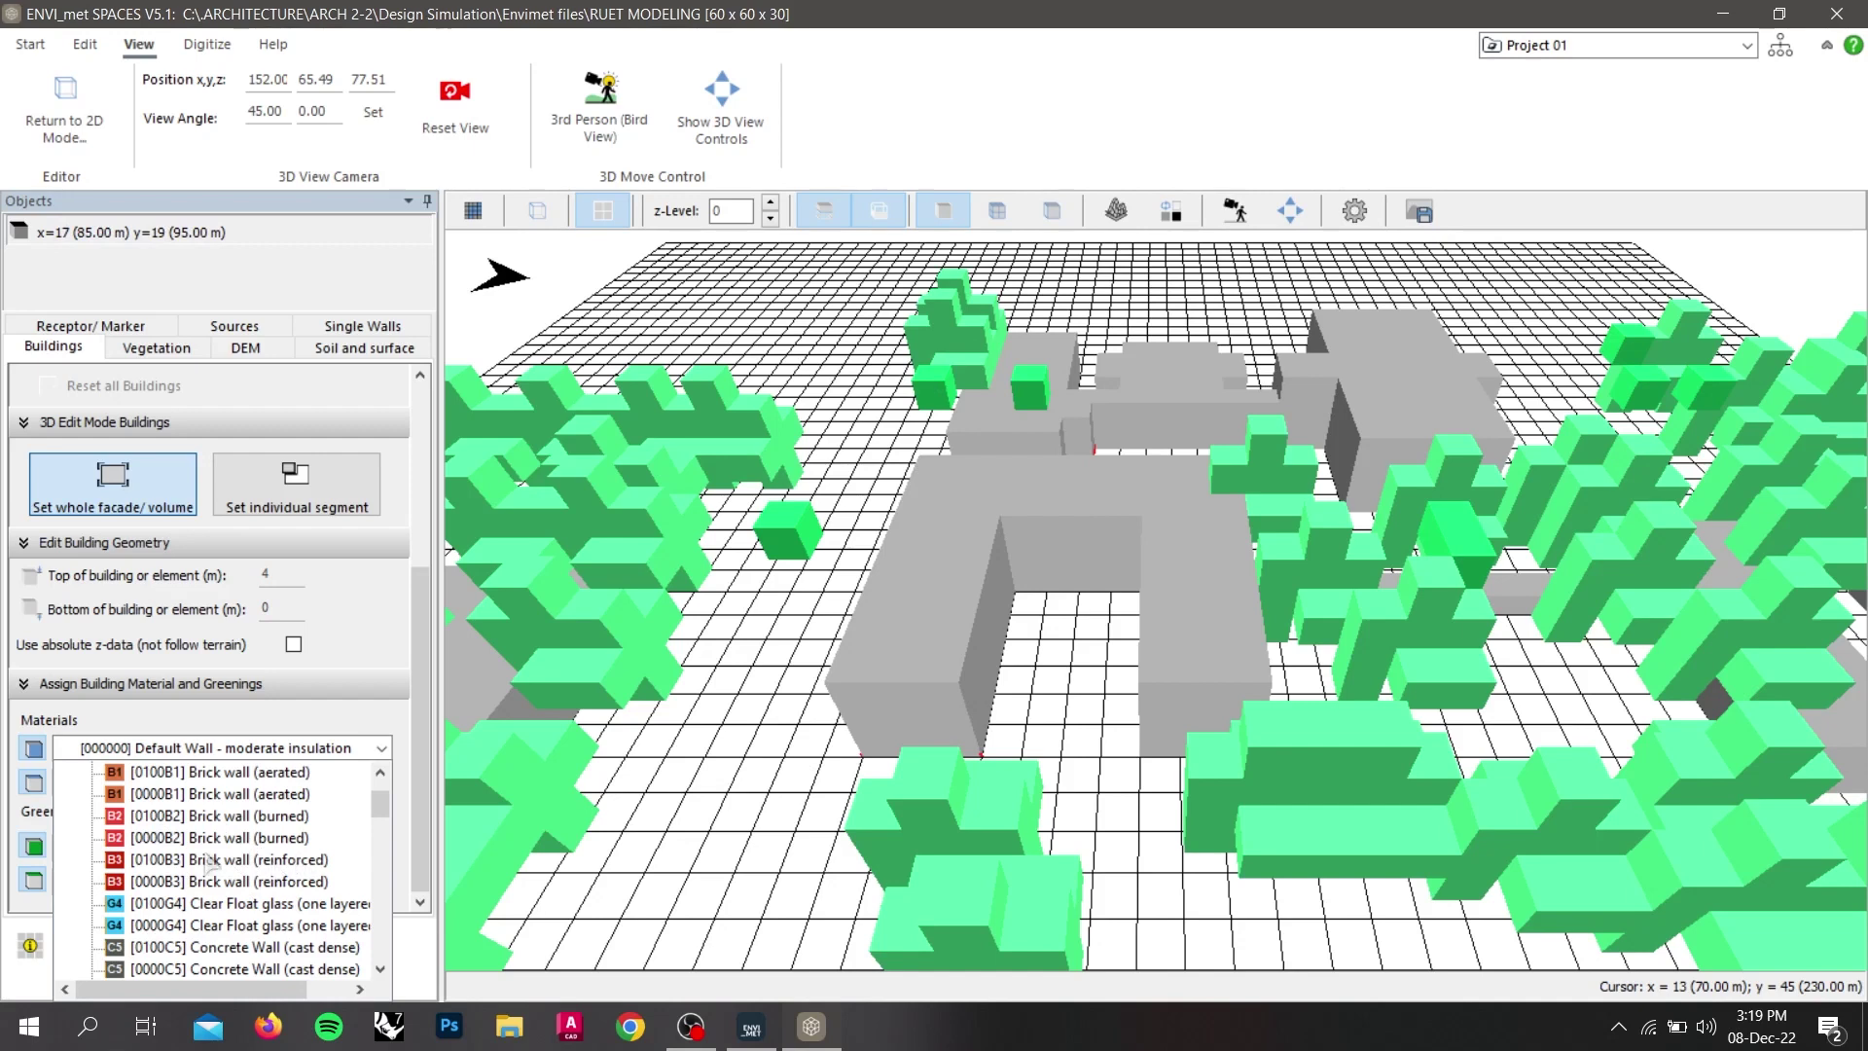
left_click(229, 862)
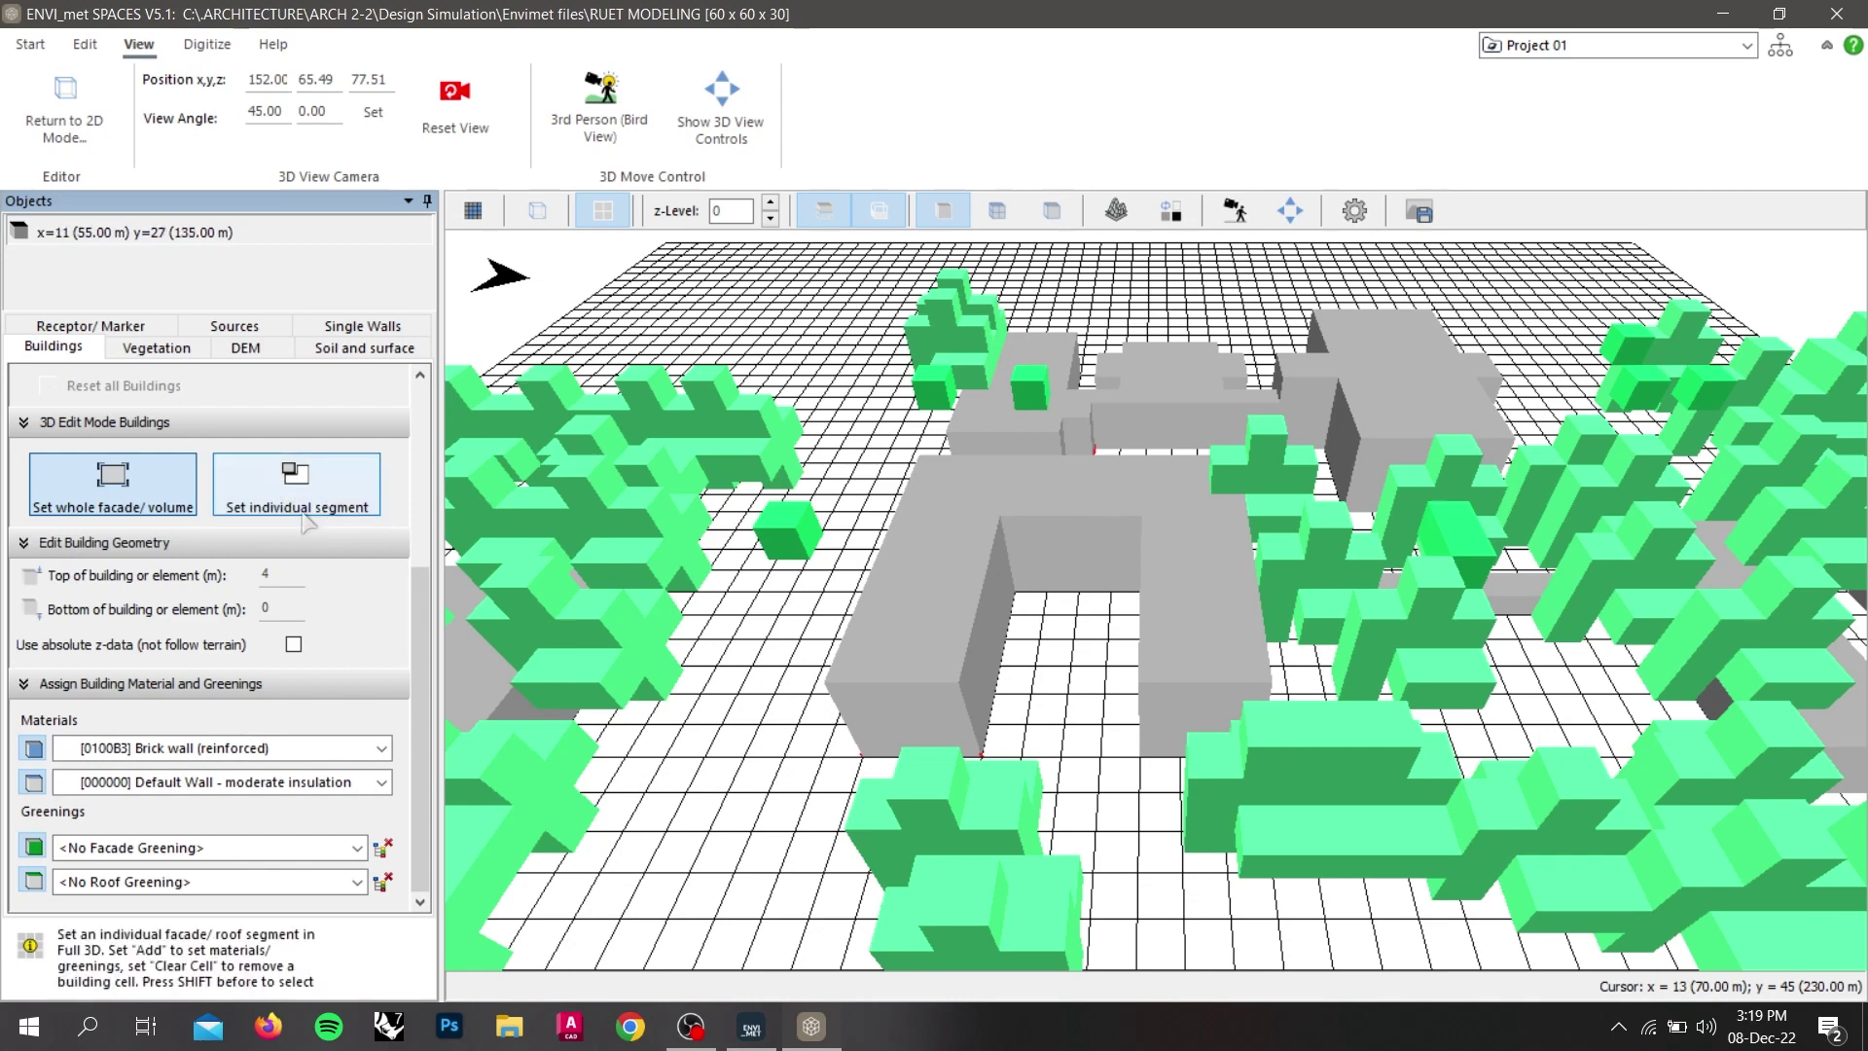
Paint the central building's inner wall and corner segments individually with reinforced brick.
left_click(346, 507)
left_click(241, 760)
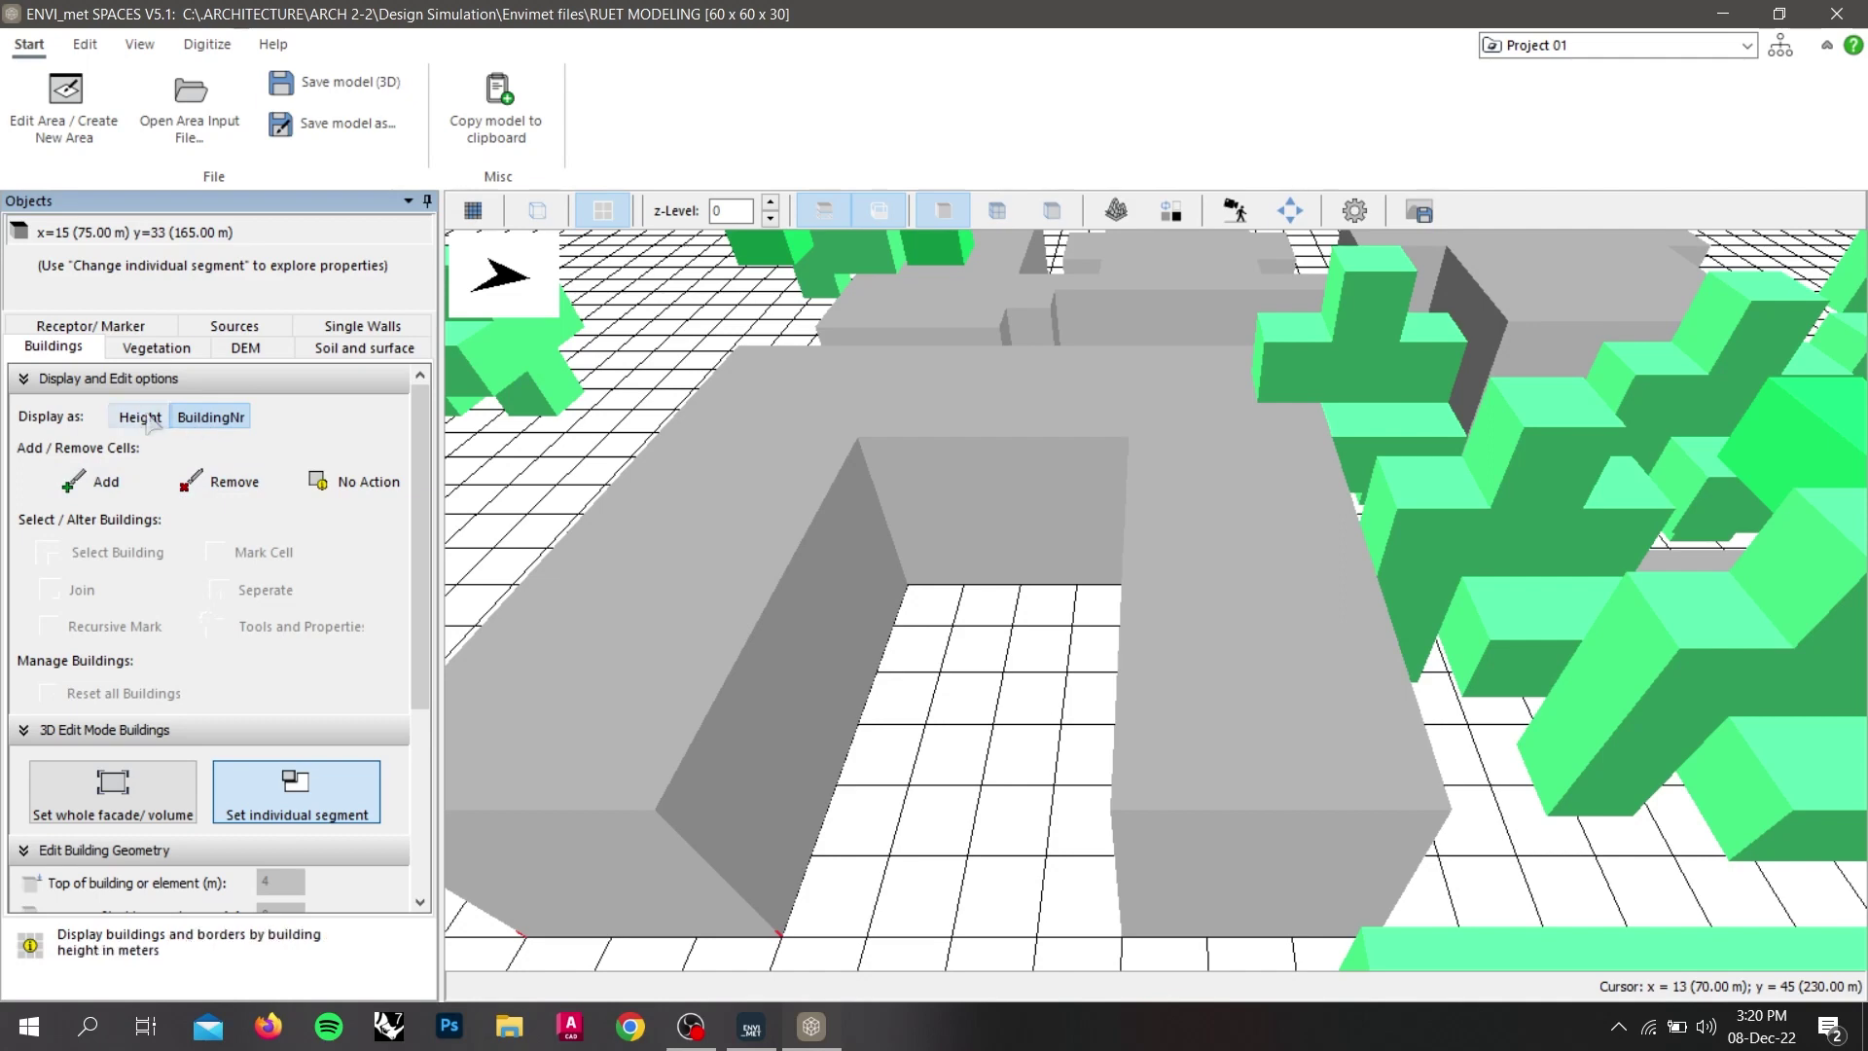
left_click(97, 481)
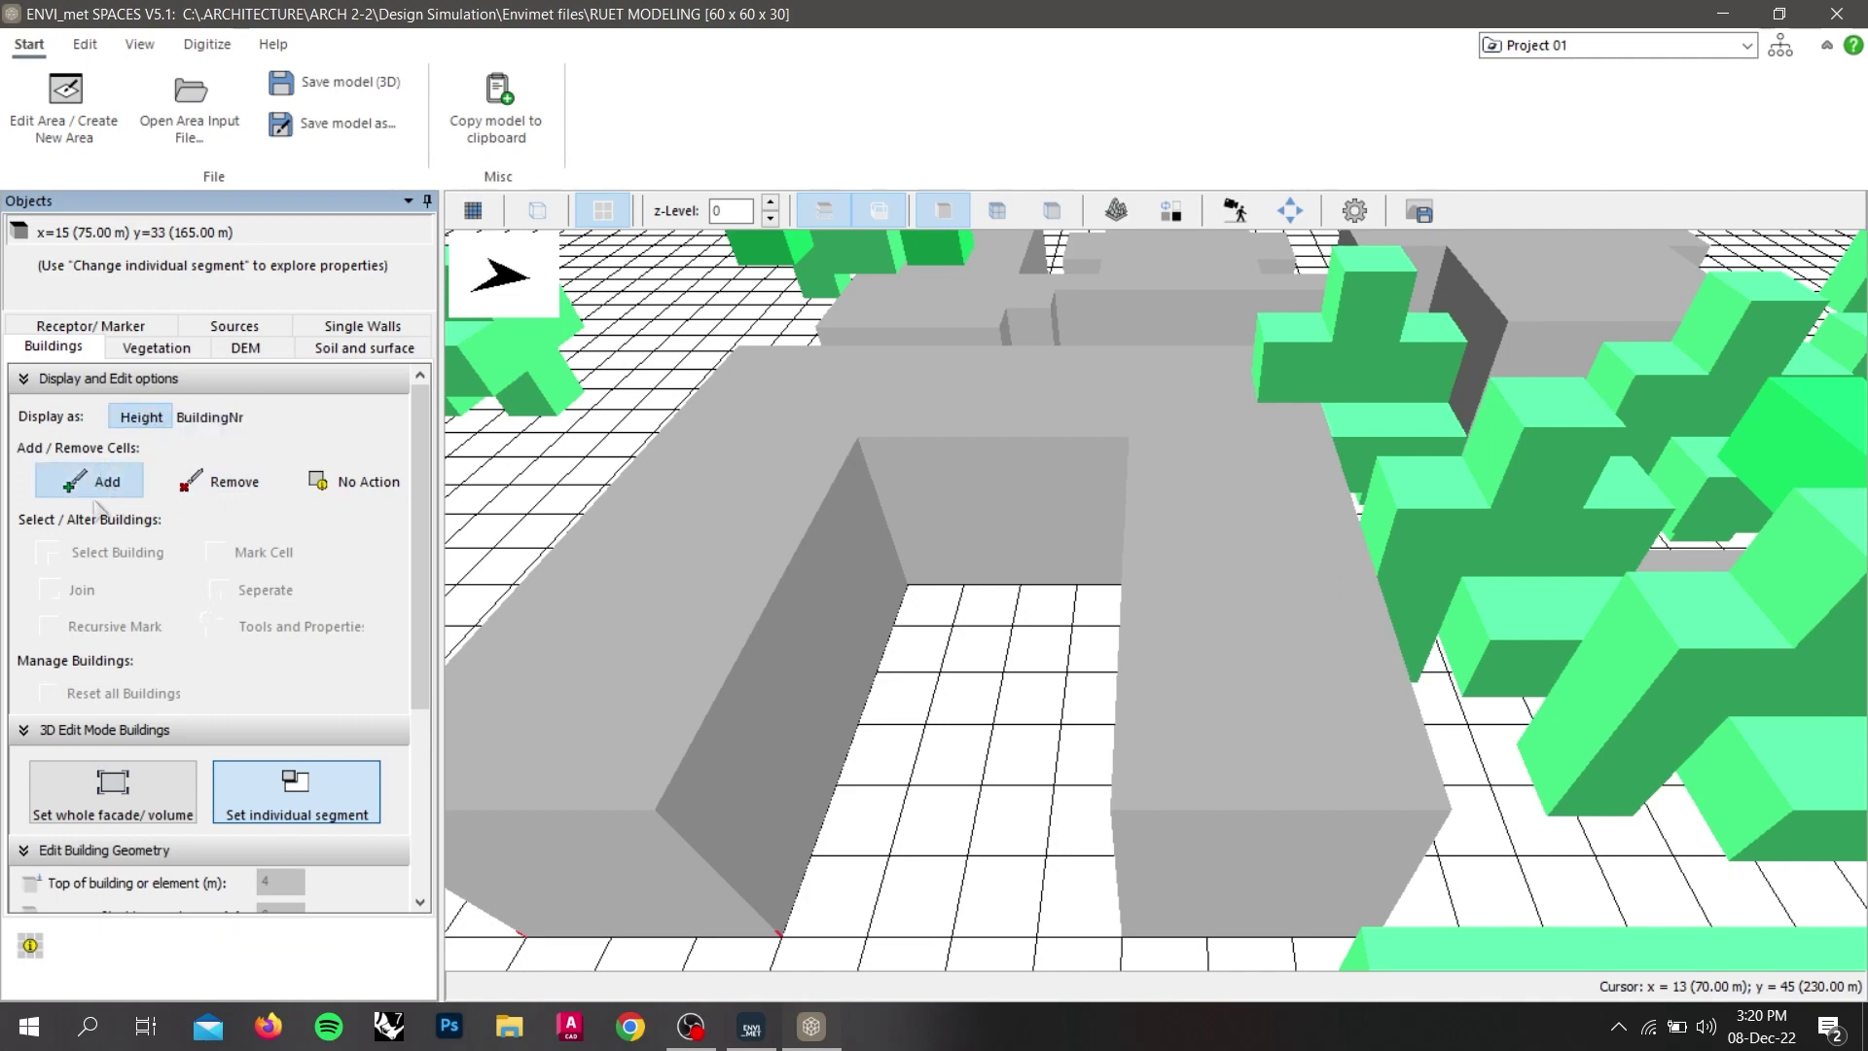
left_click_drag(421, 647, 435, 827)
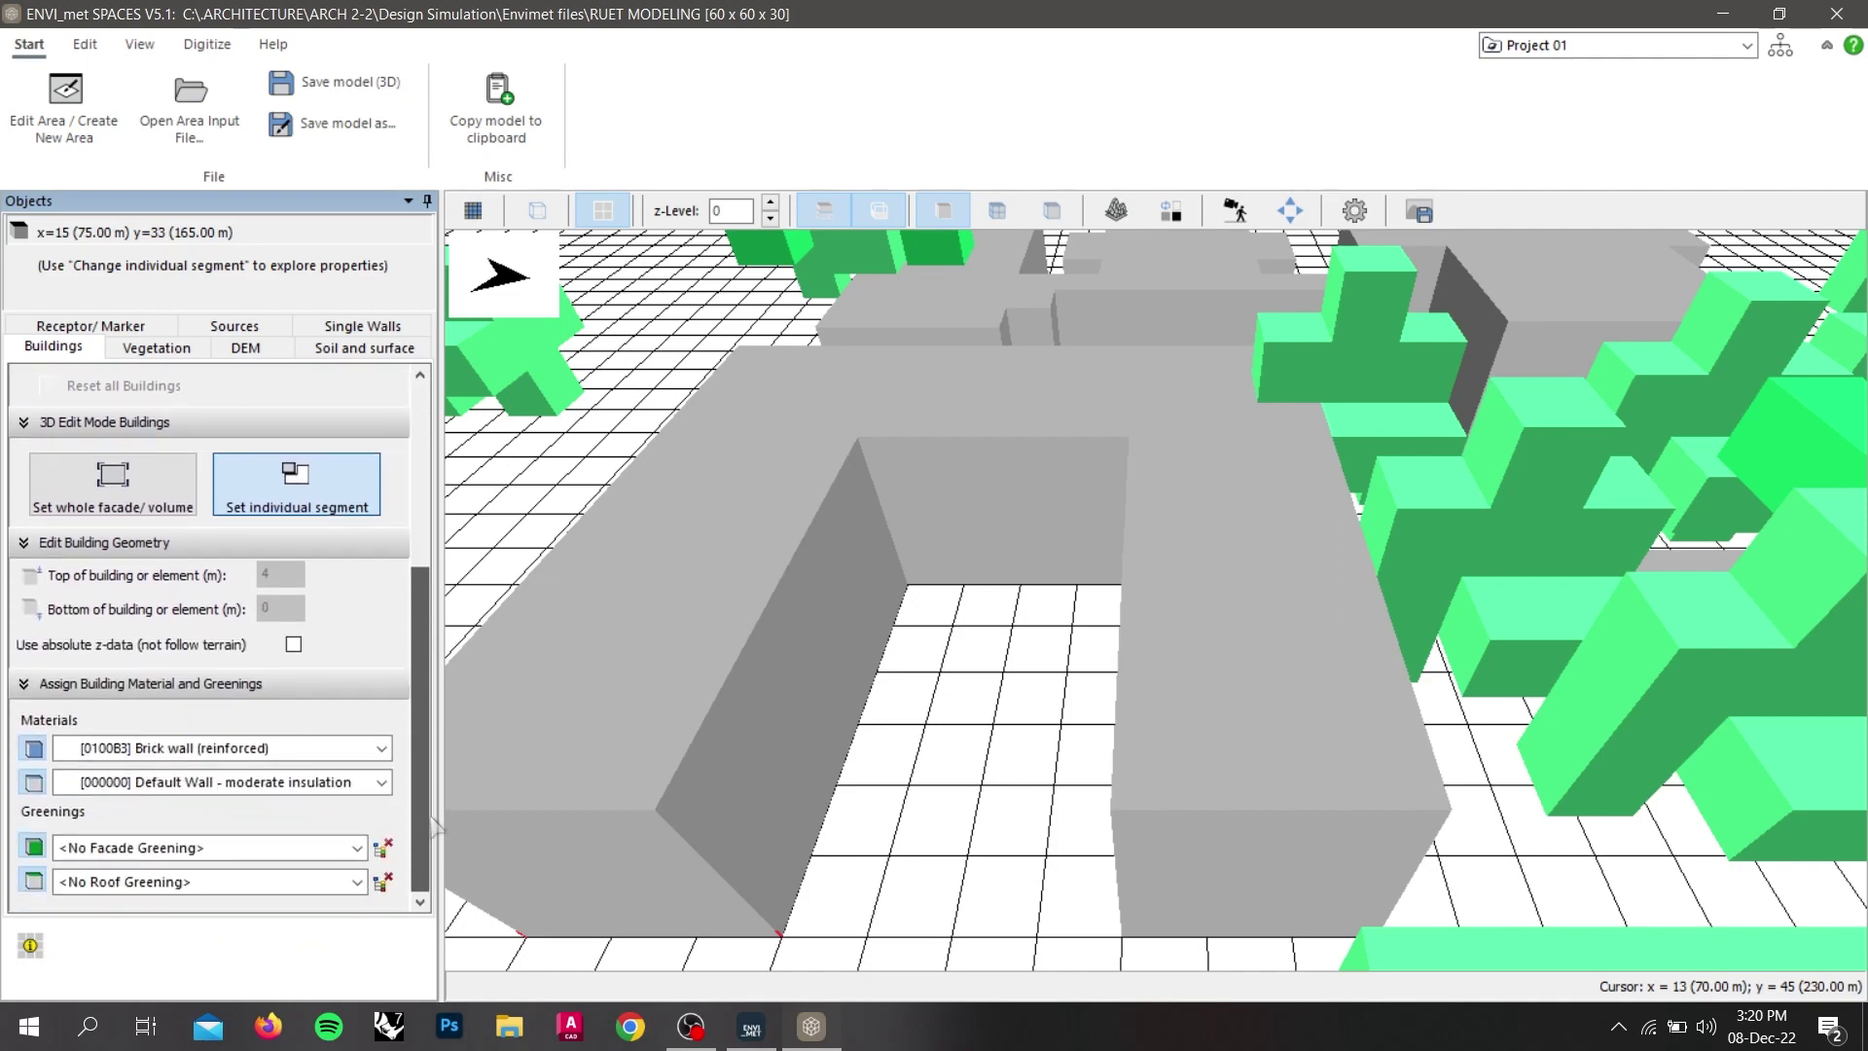
left_click(915, 487)
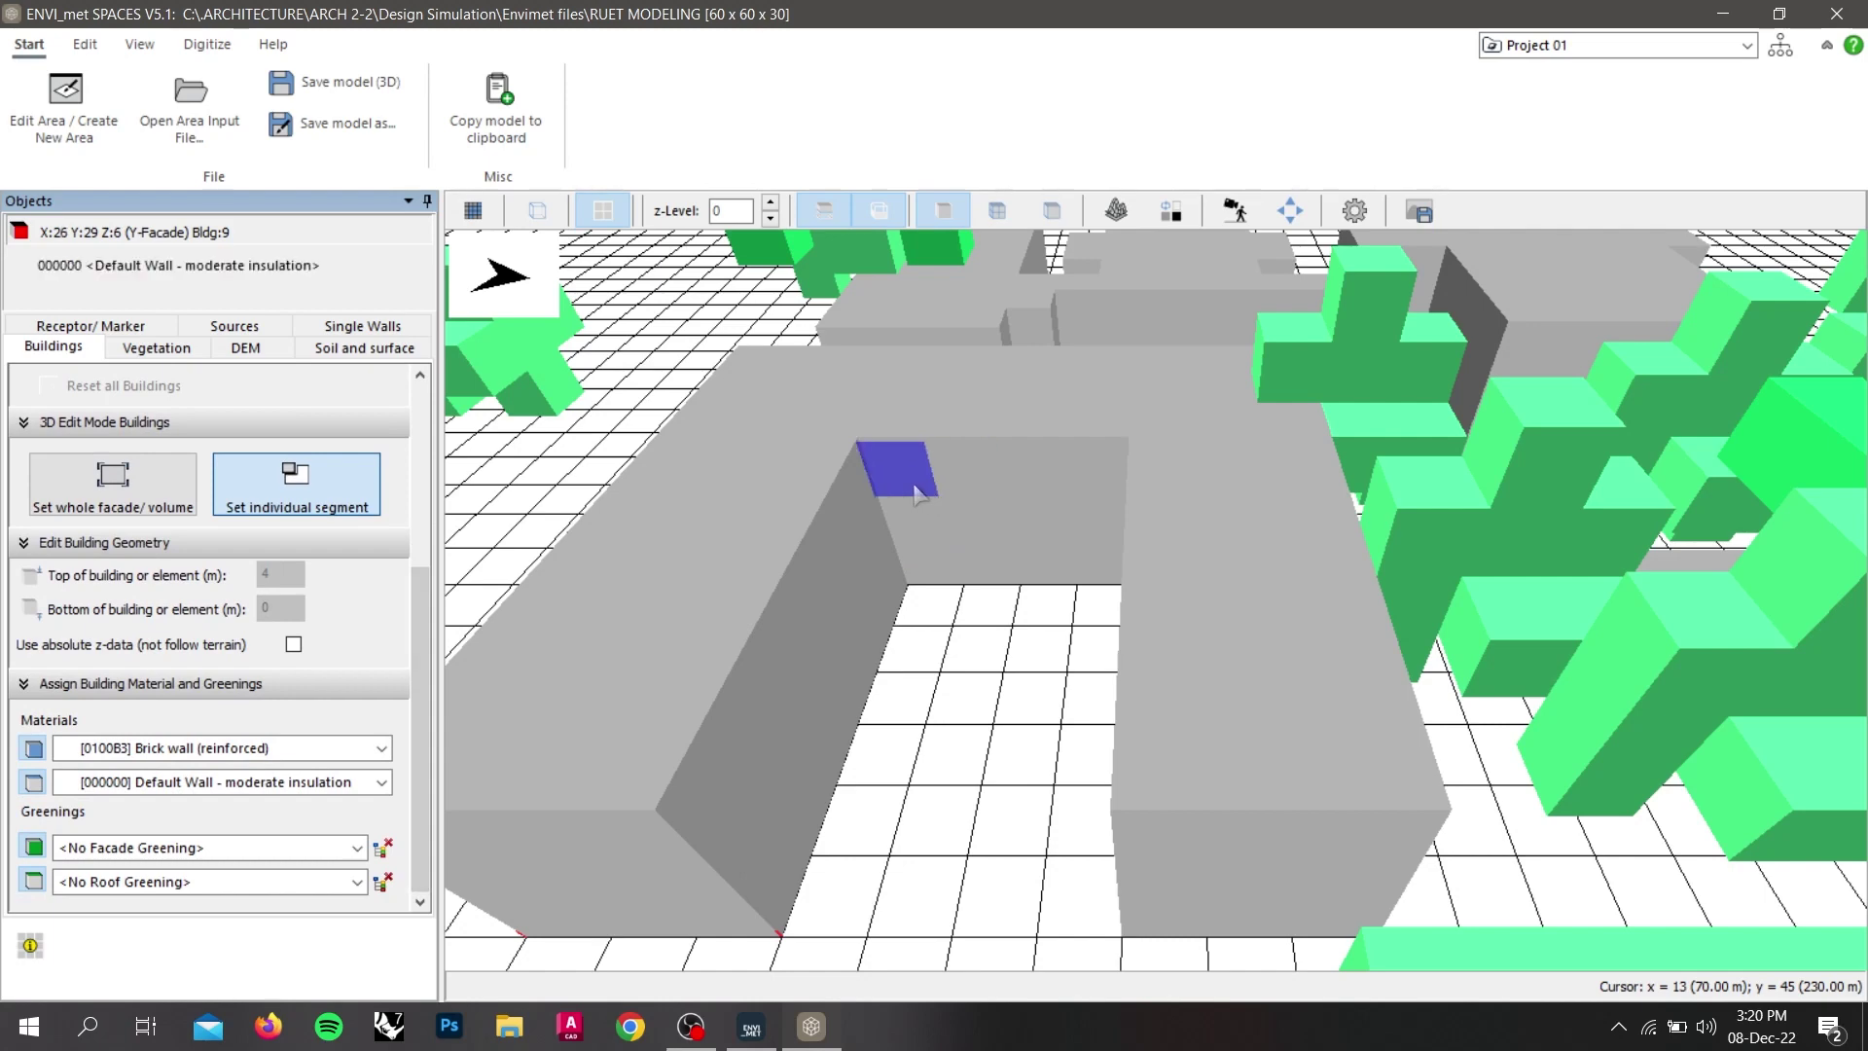
left_click(920, 482)
mouse_move(975, 489)
left_mouse_down()
mouse_move(1089, 470)
mouse_move(938, 517)
mouse_move(896, 553)
mouse_move(1076, 524)
left_mouse_up()
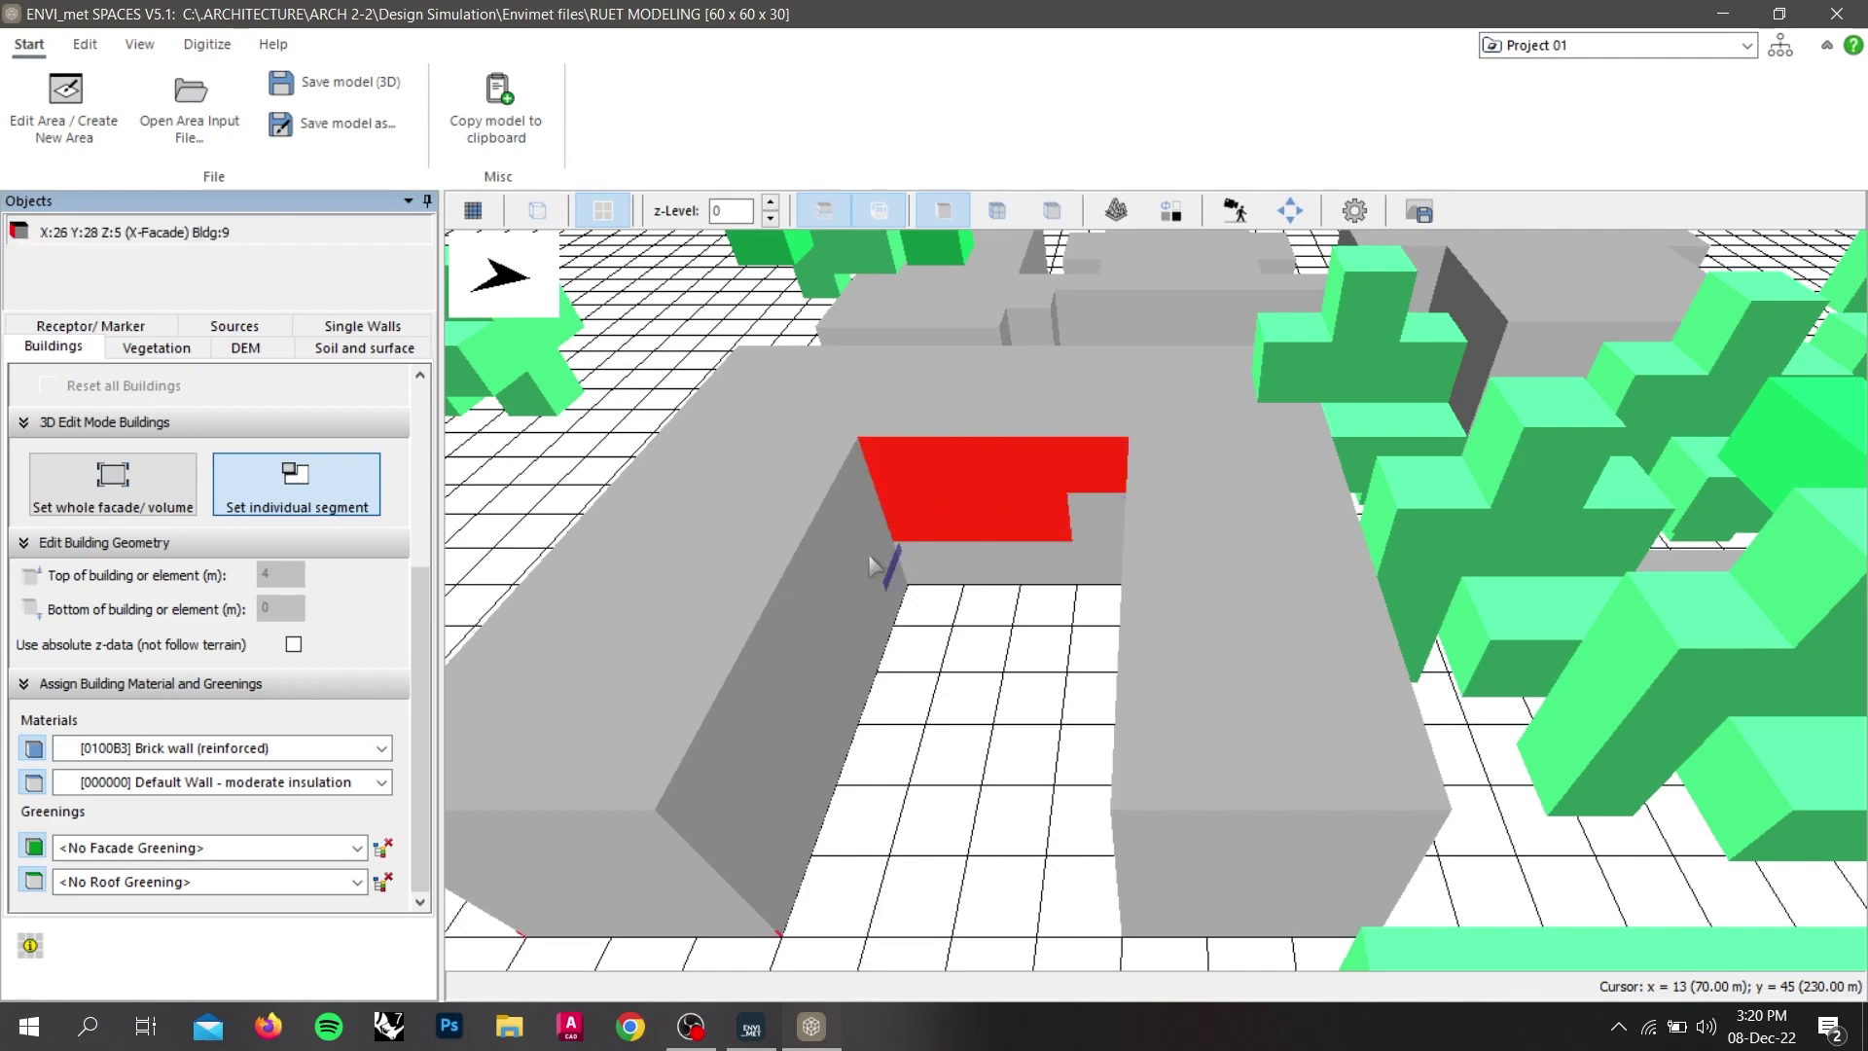
left_click(867, 506)
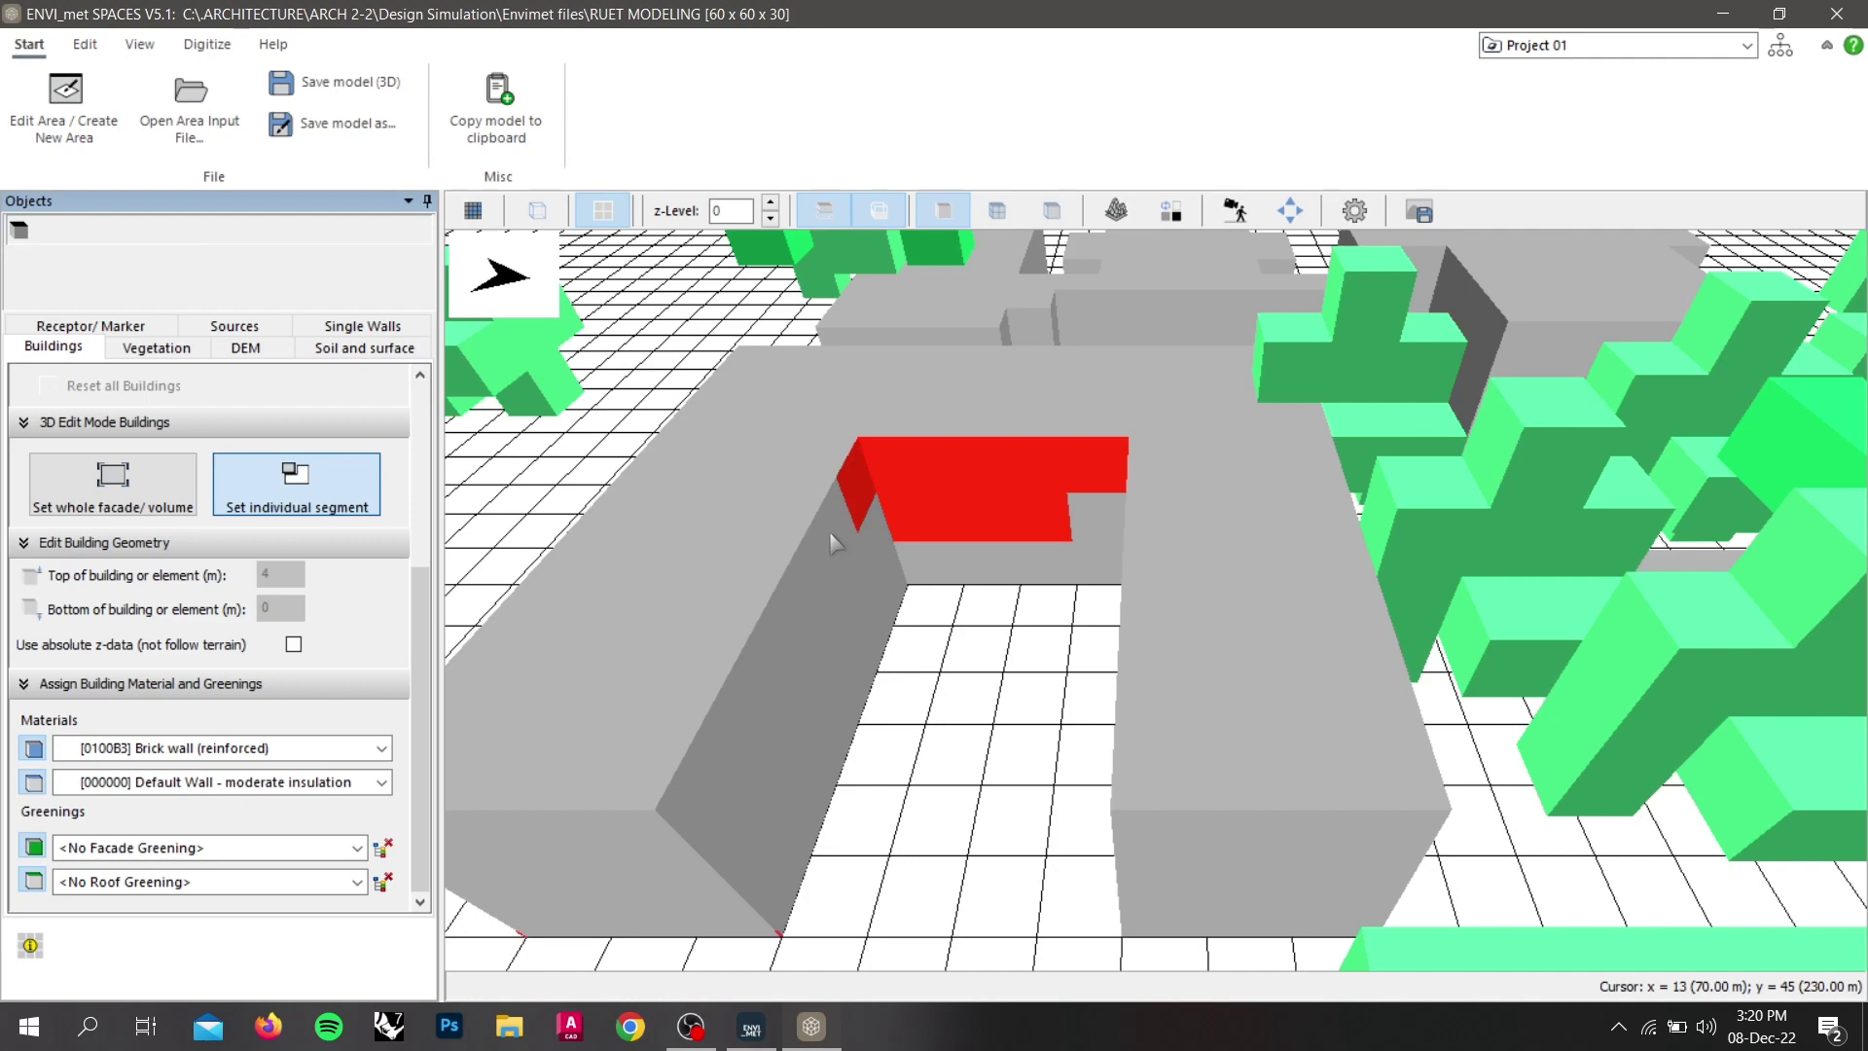
Paint one more left-wall segment, then choose [0100G4] Clear Float glass (one layered) as wall material.
left_click(835, 543)
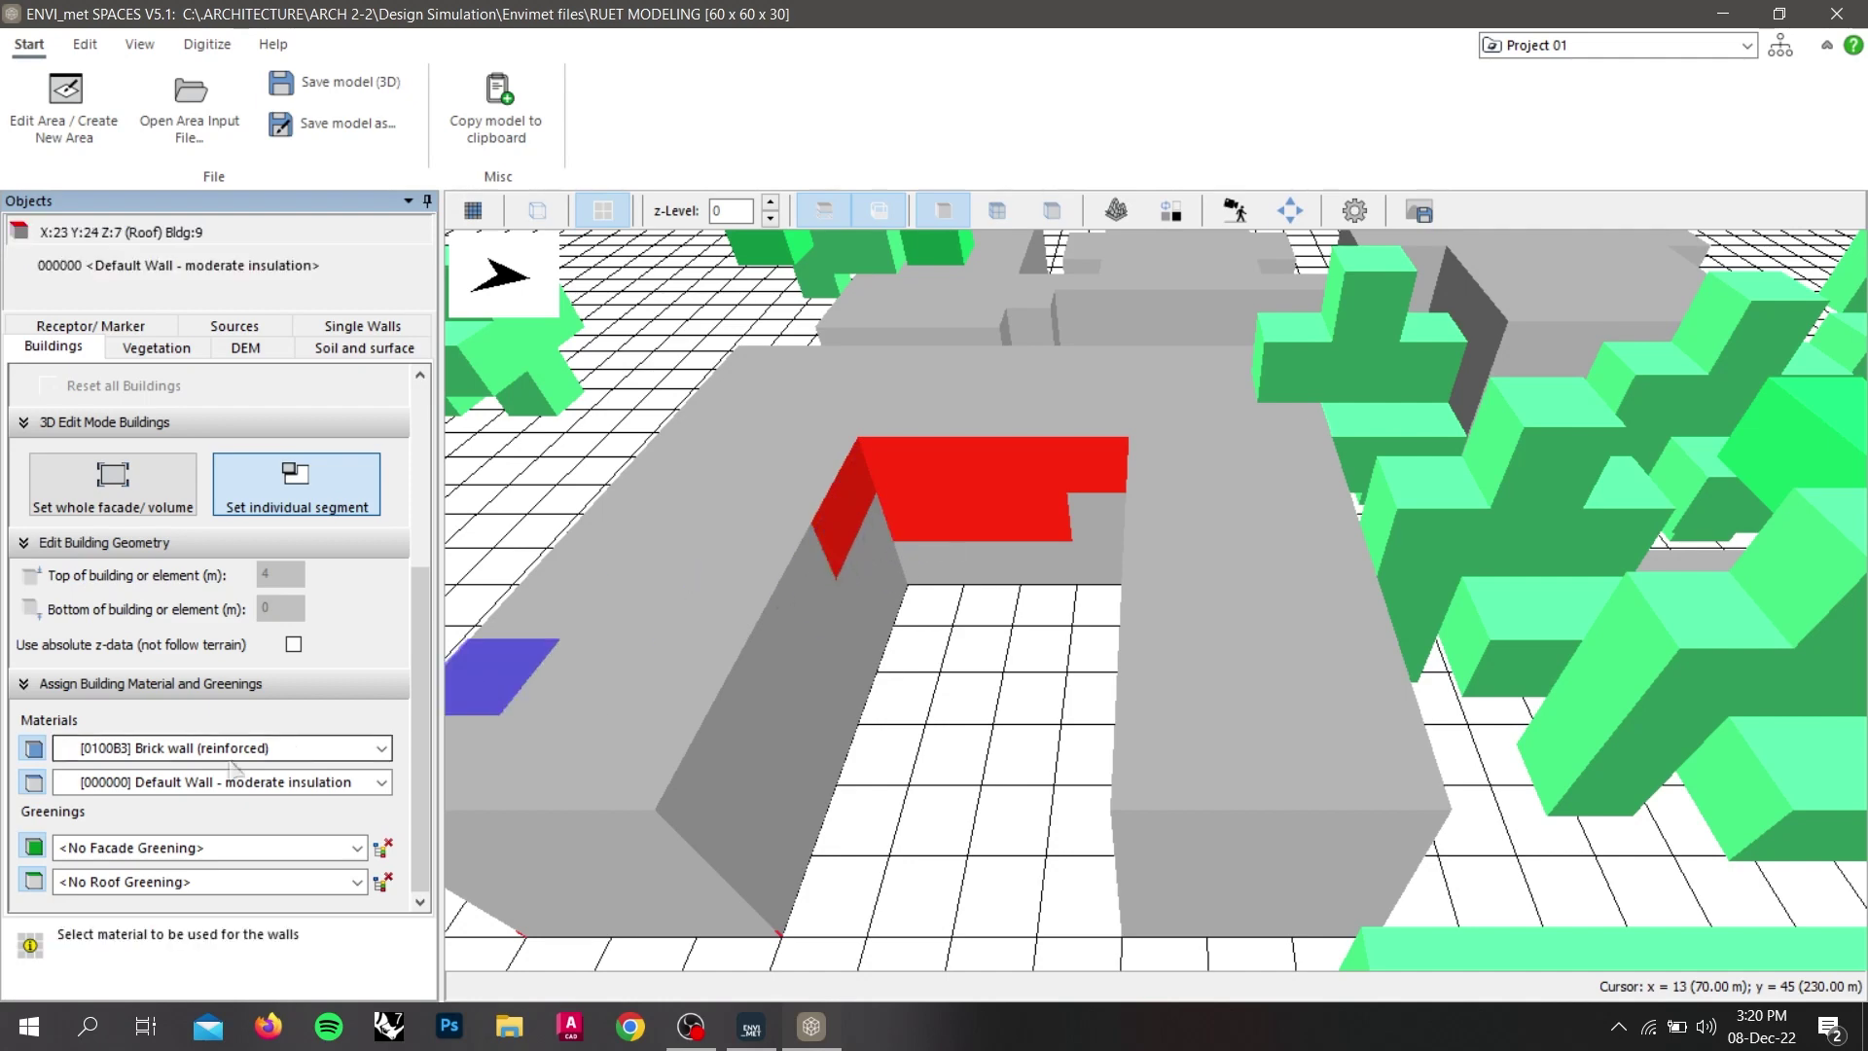
left_click(282, 755)
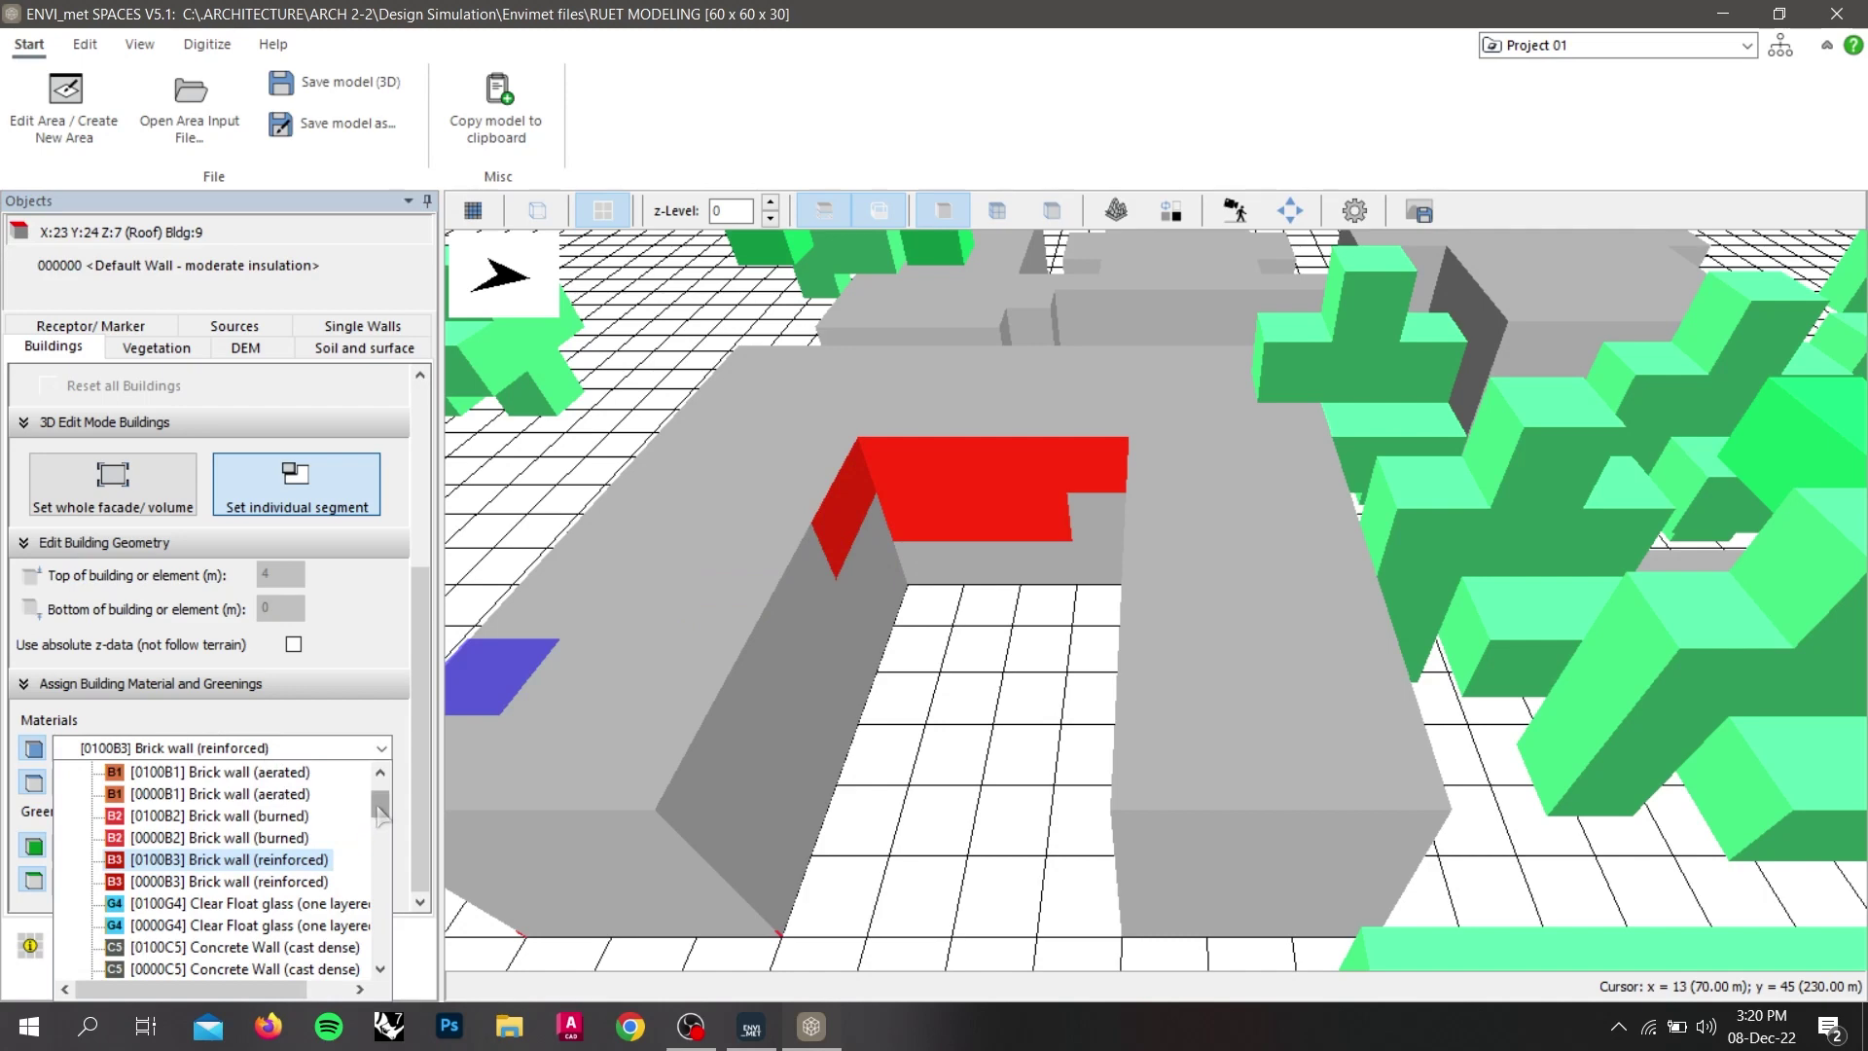
scroll(379, 813, "down", 3)
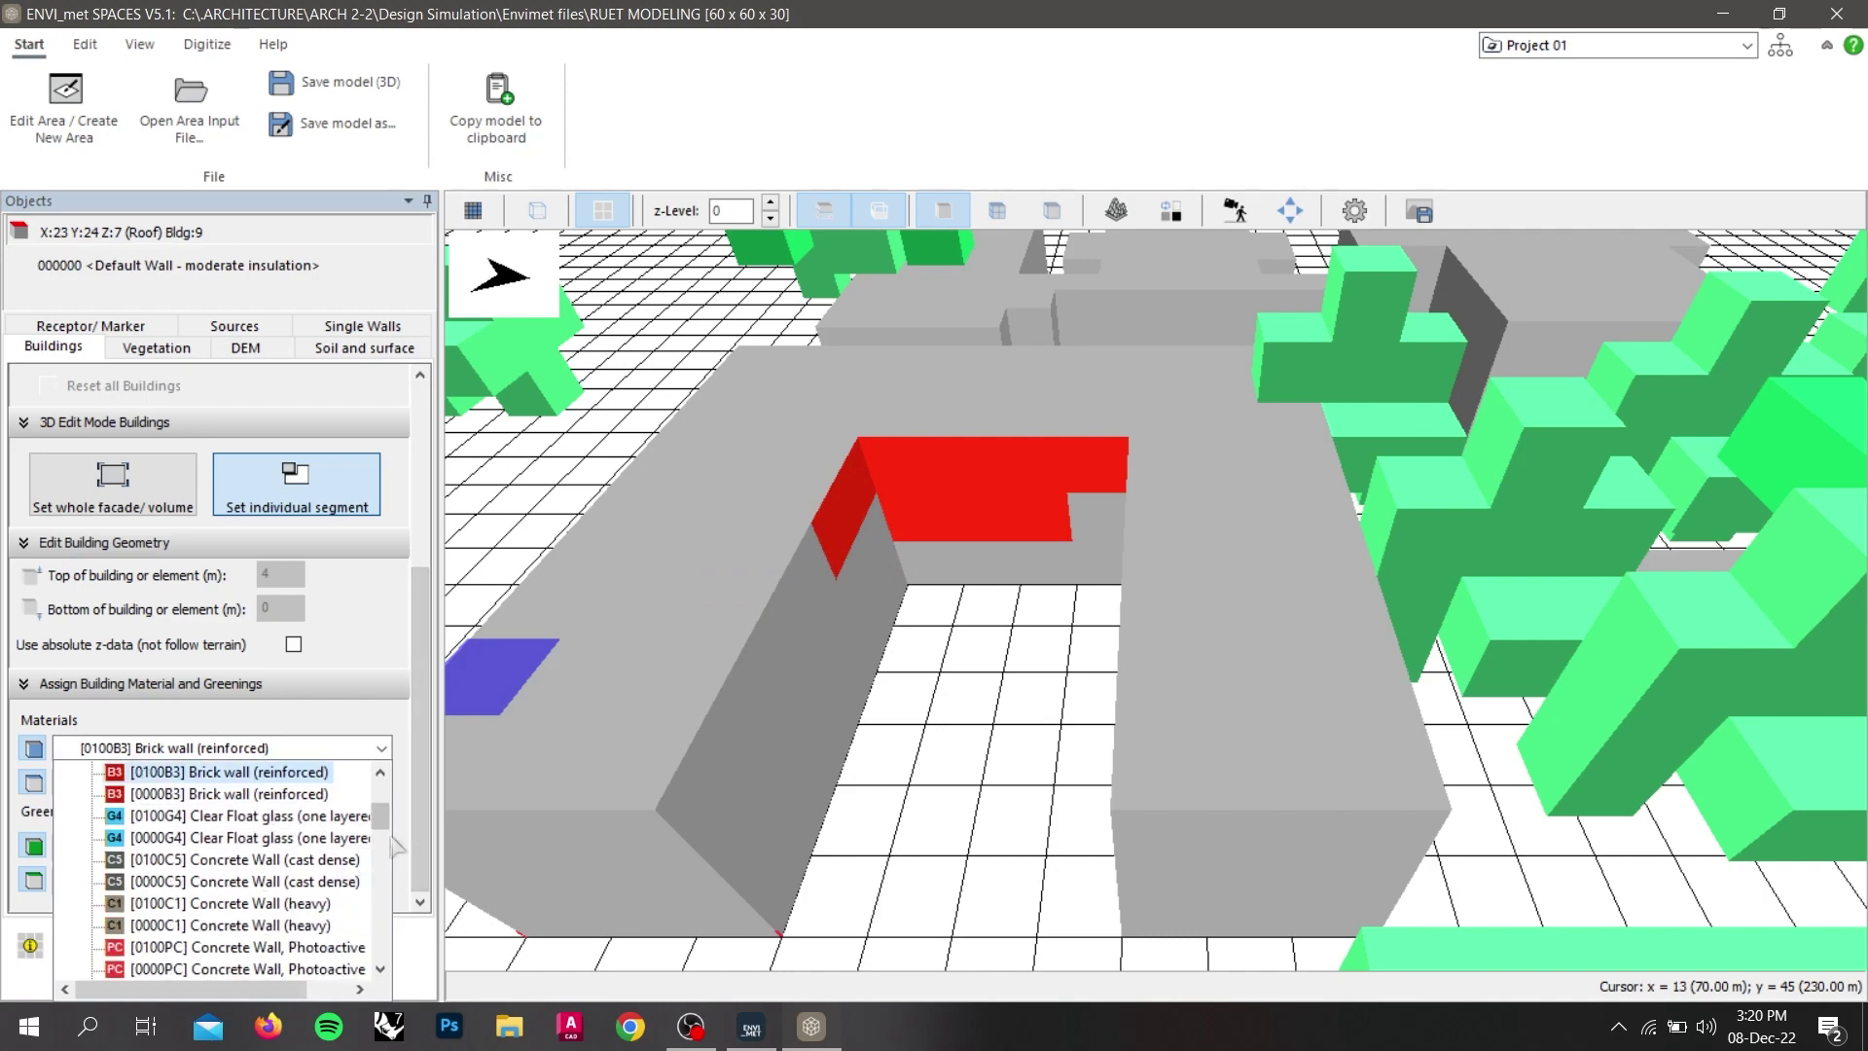
left_click_drag(381, 825, 382, 926)
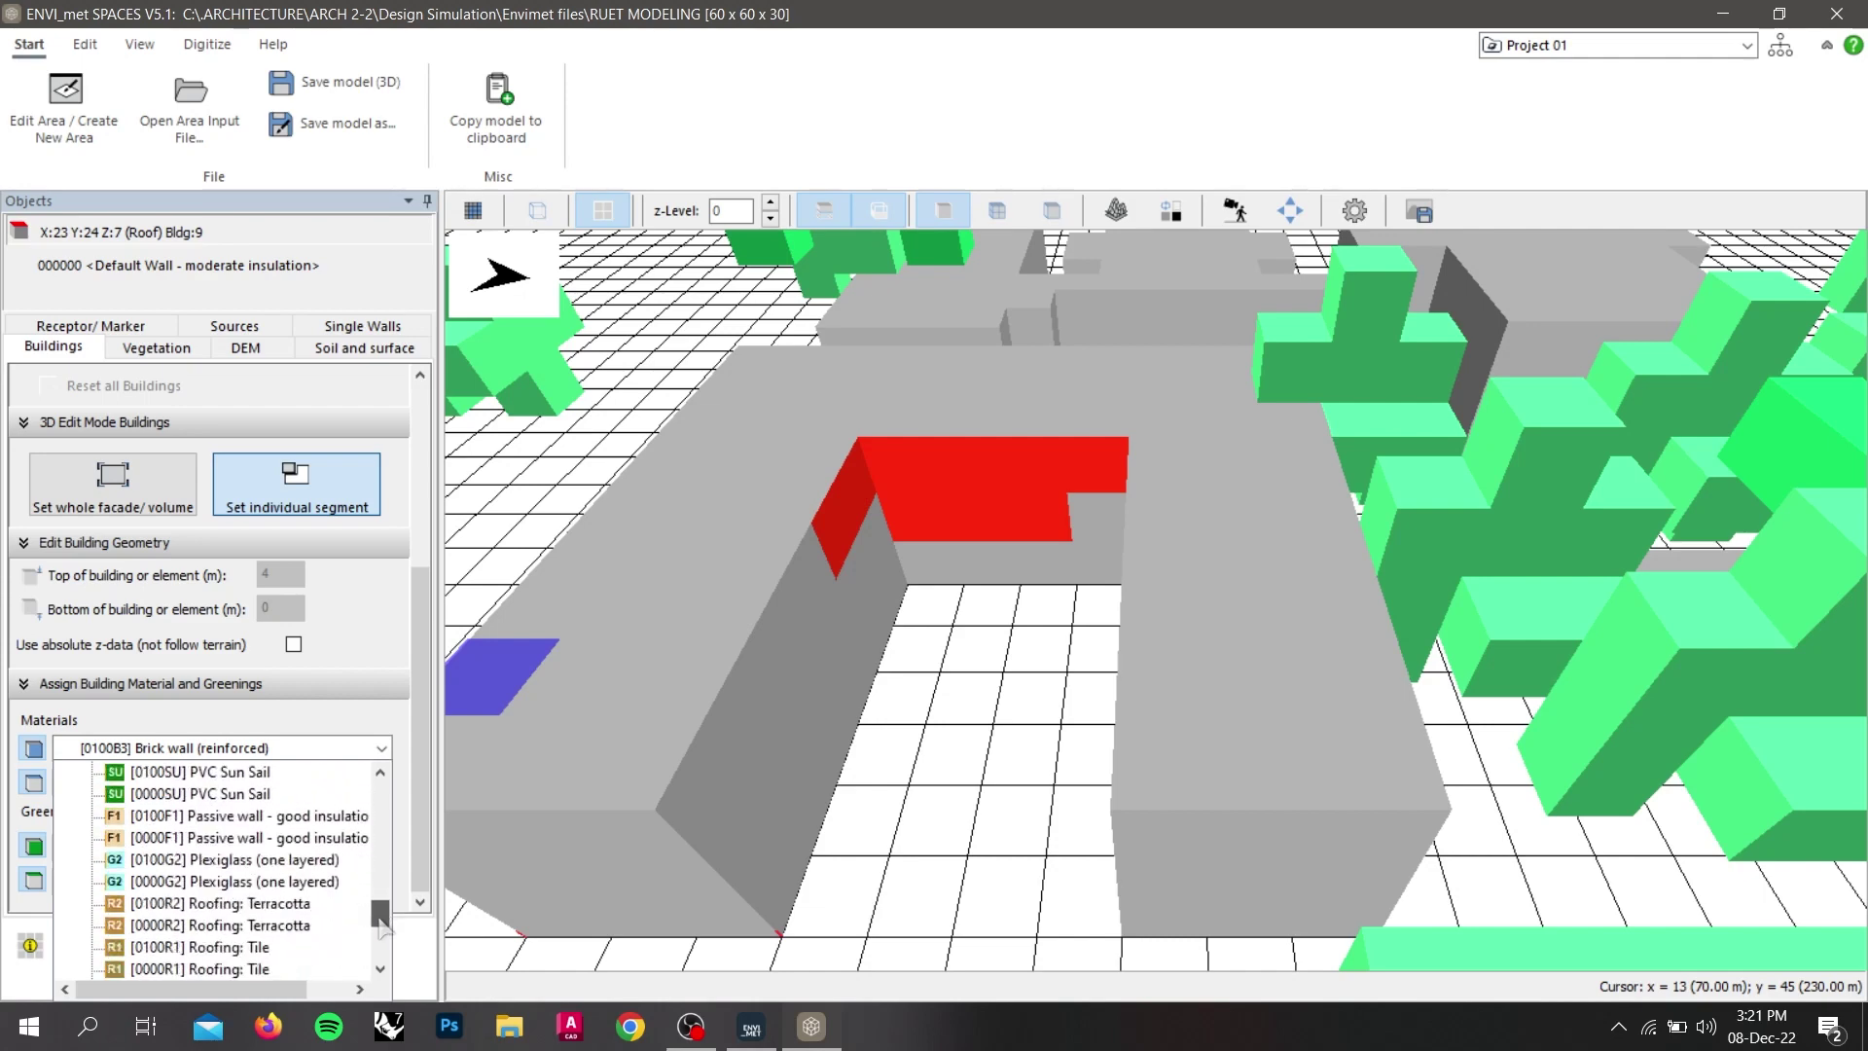
scroll(380, 920, "up", 5)
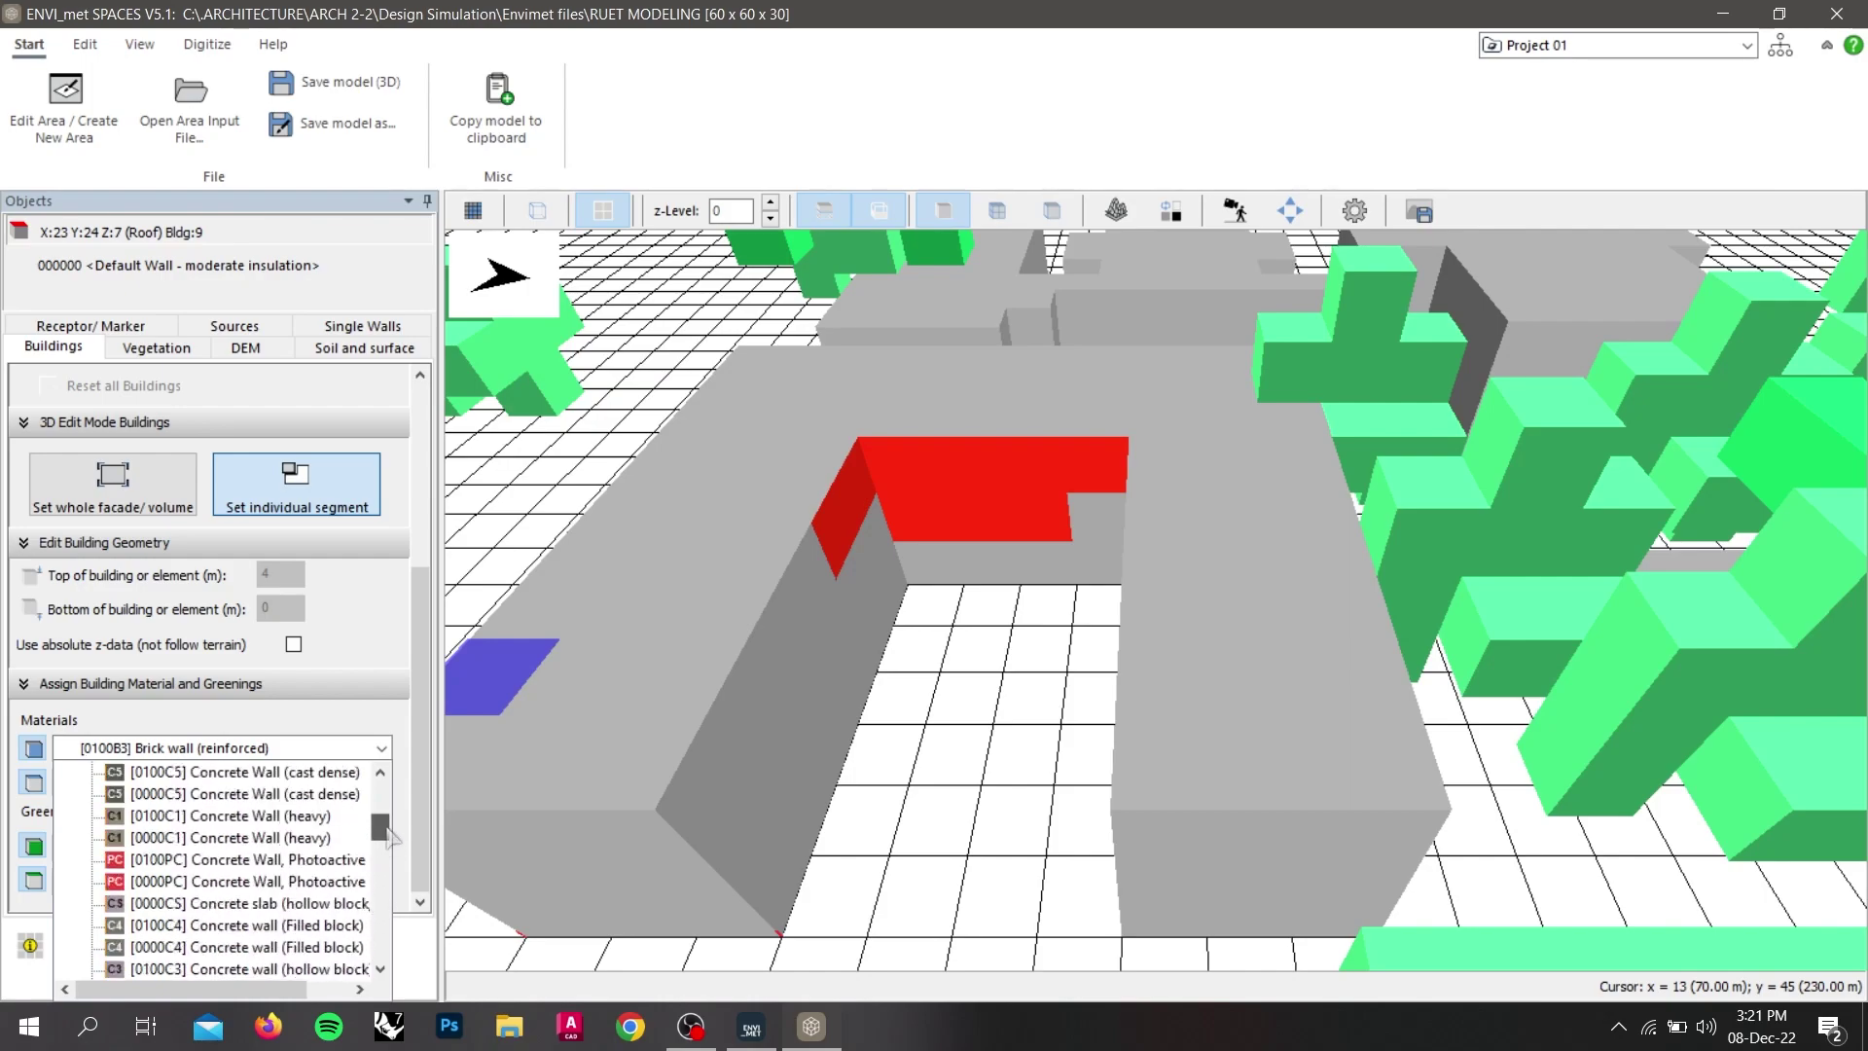
left_click(234, 880)
scroll(1042, 464, "down", 5)
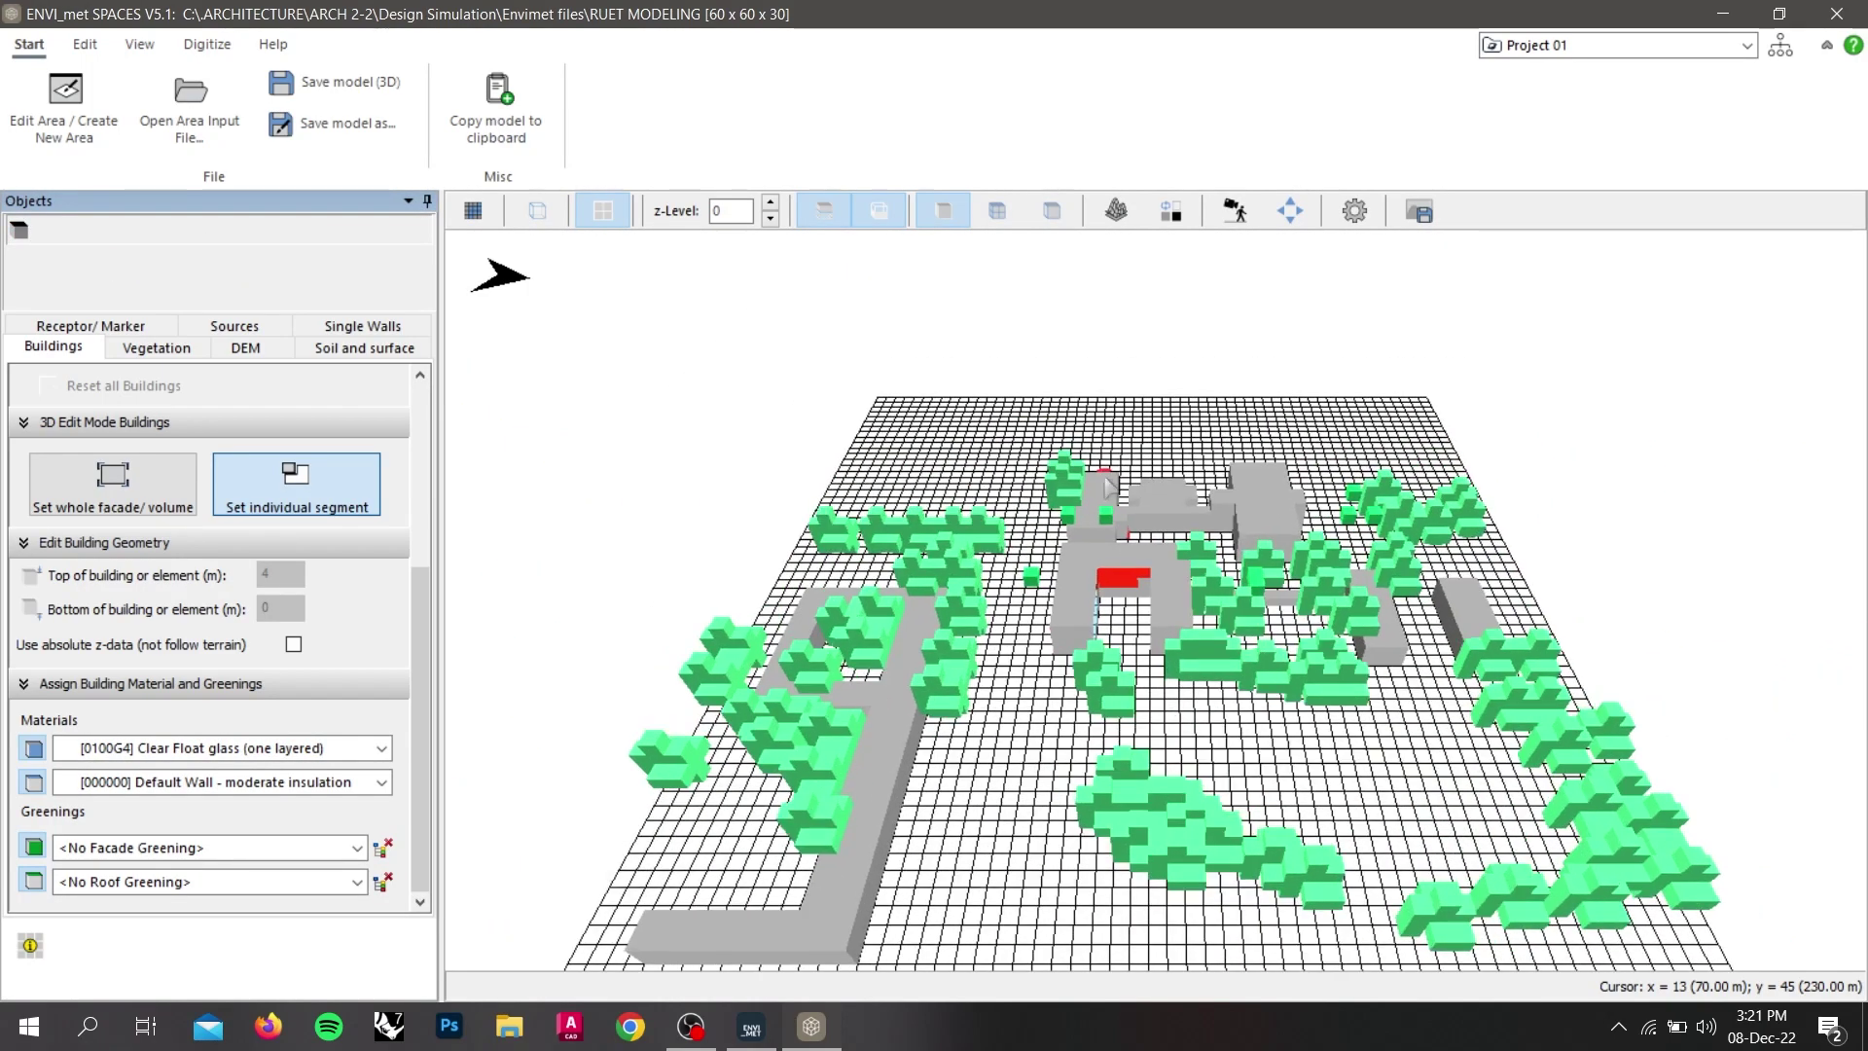
Save a copy of the model as 'RUET MODELING 3d' in the Envimet files folder.
scroll(1108, 483, "down", 2)
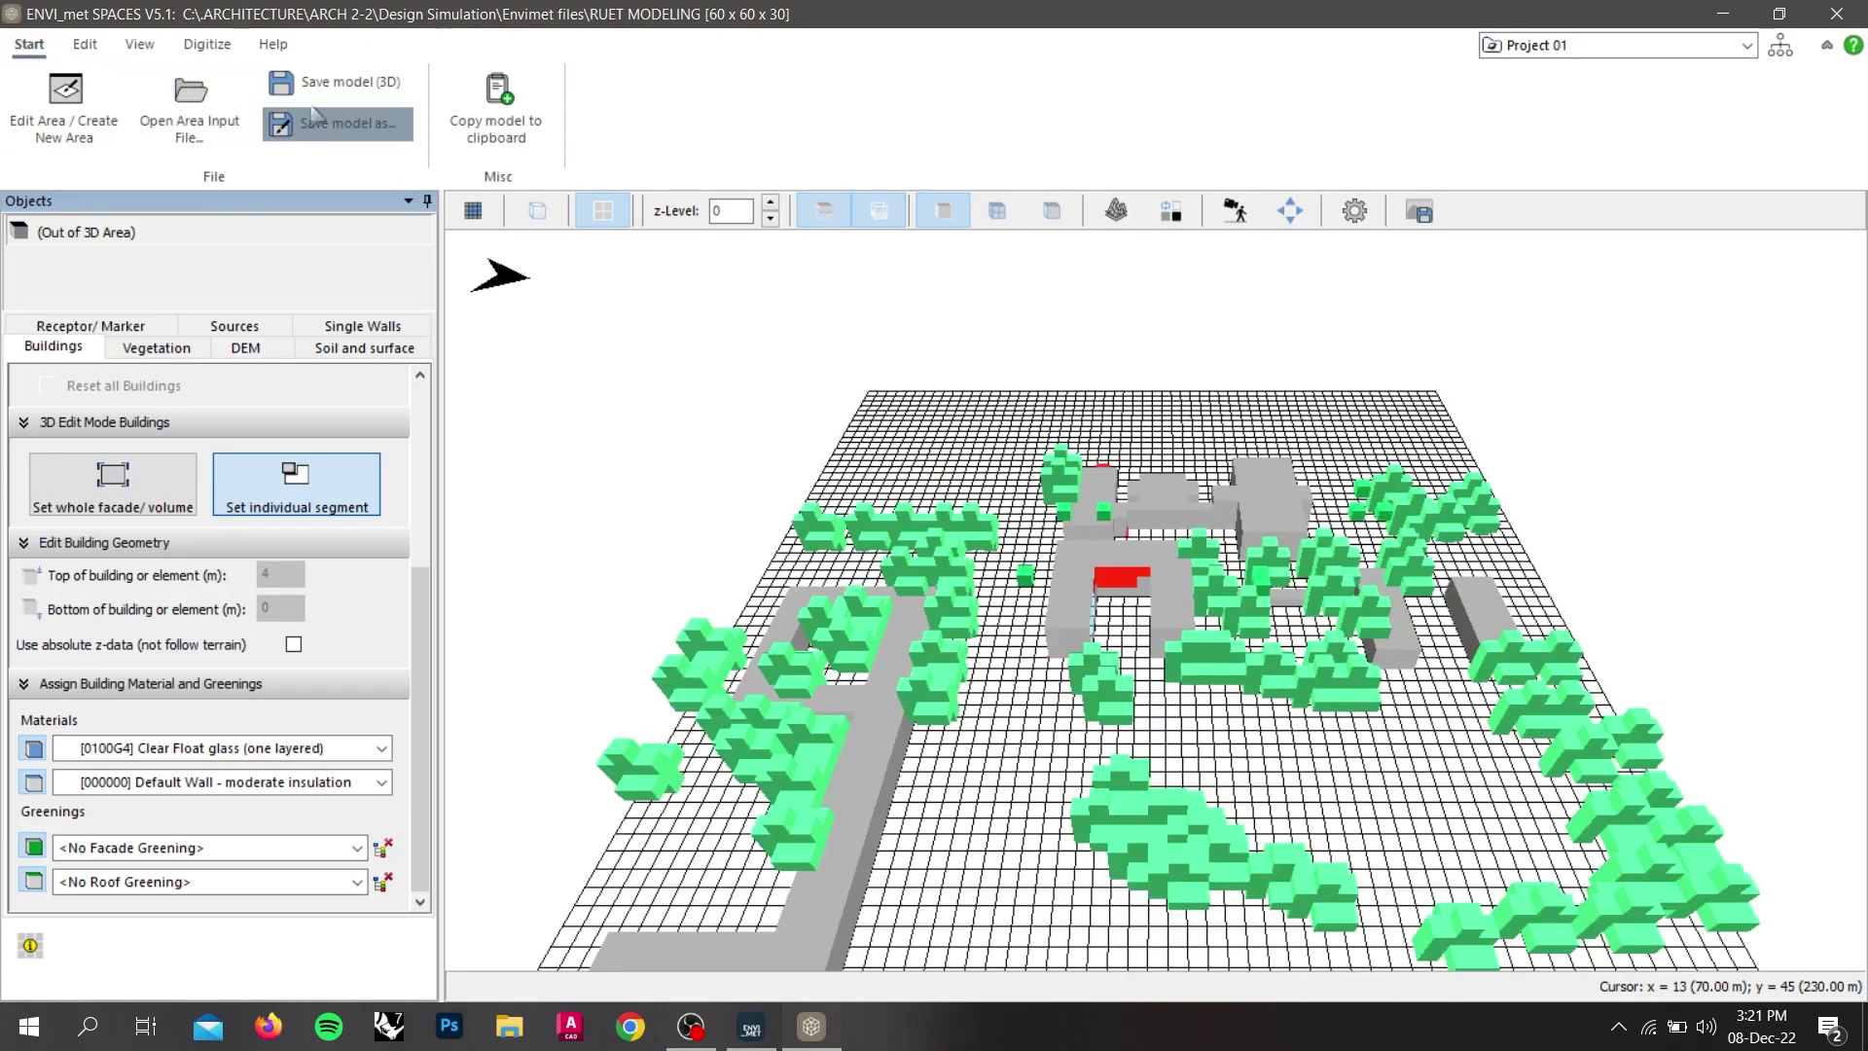
left_click(347, 130)
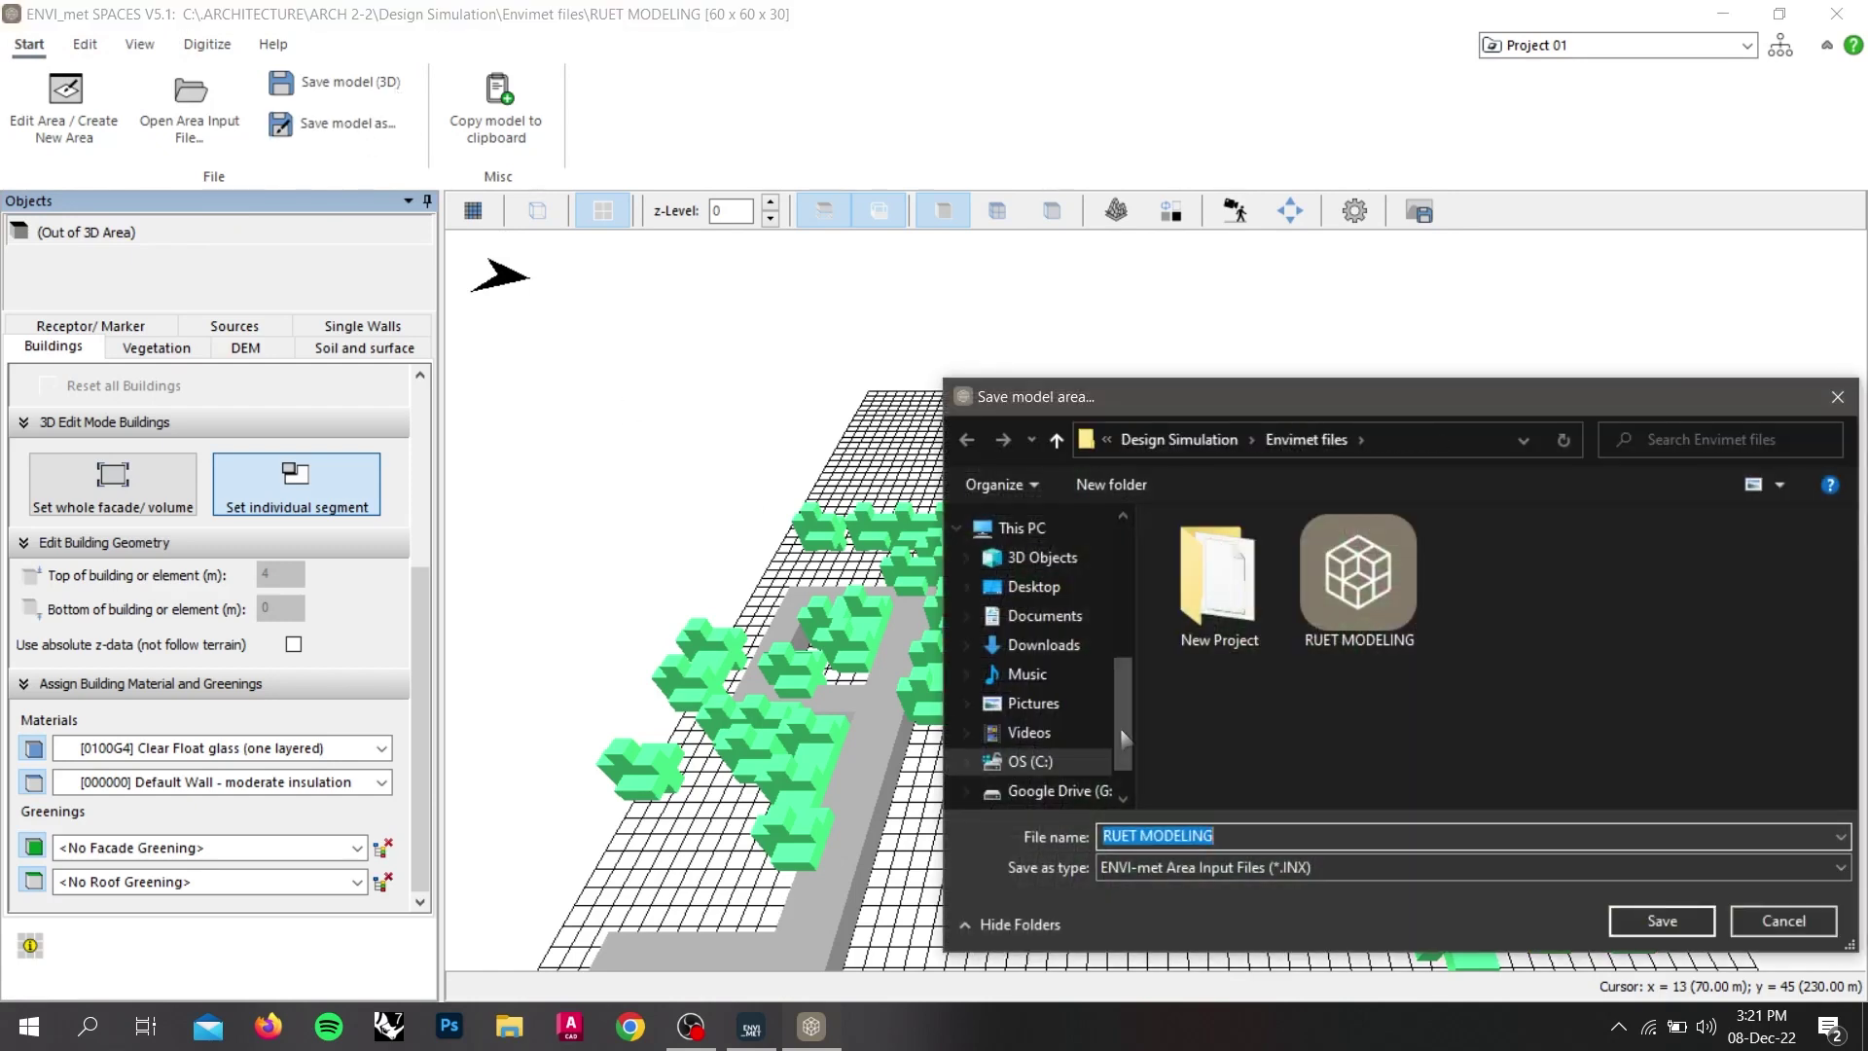
left_click(1270, 834)
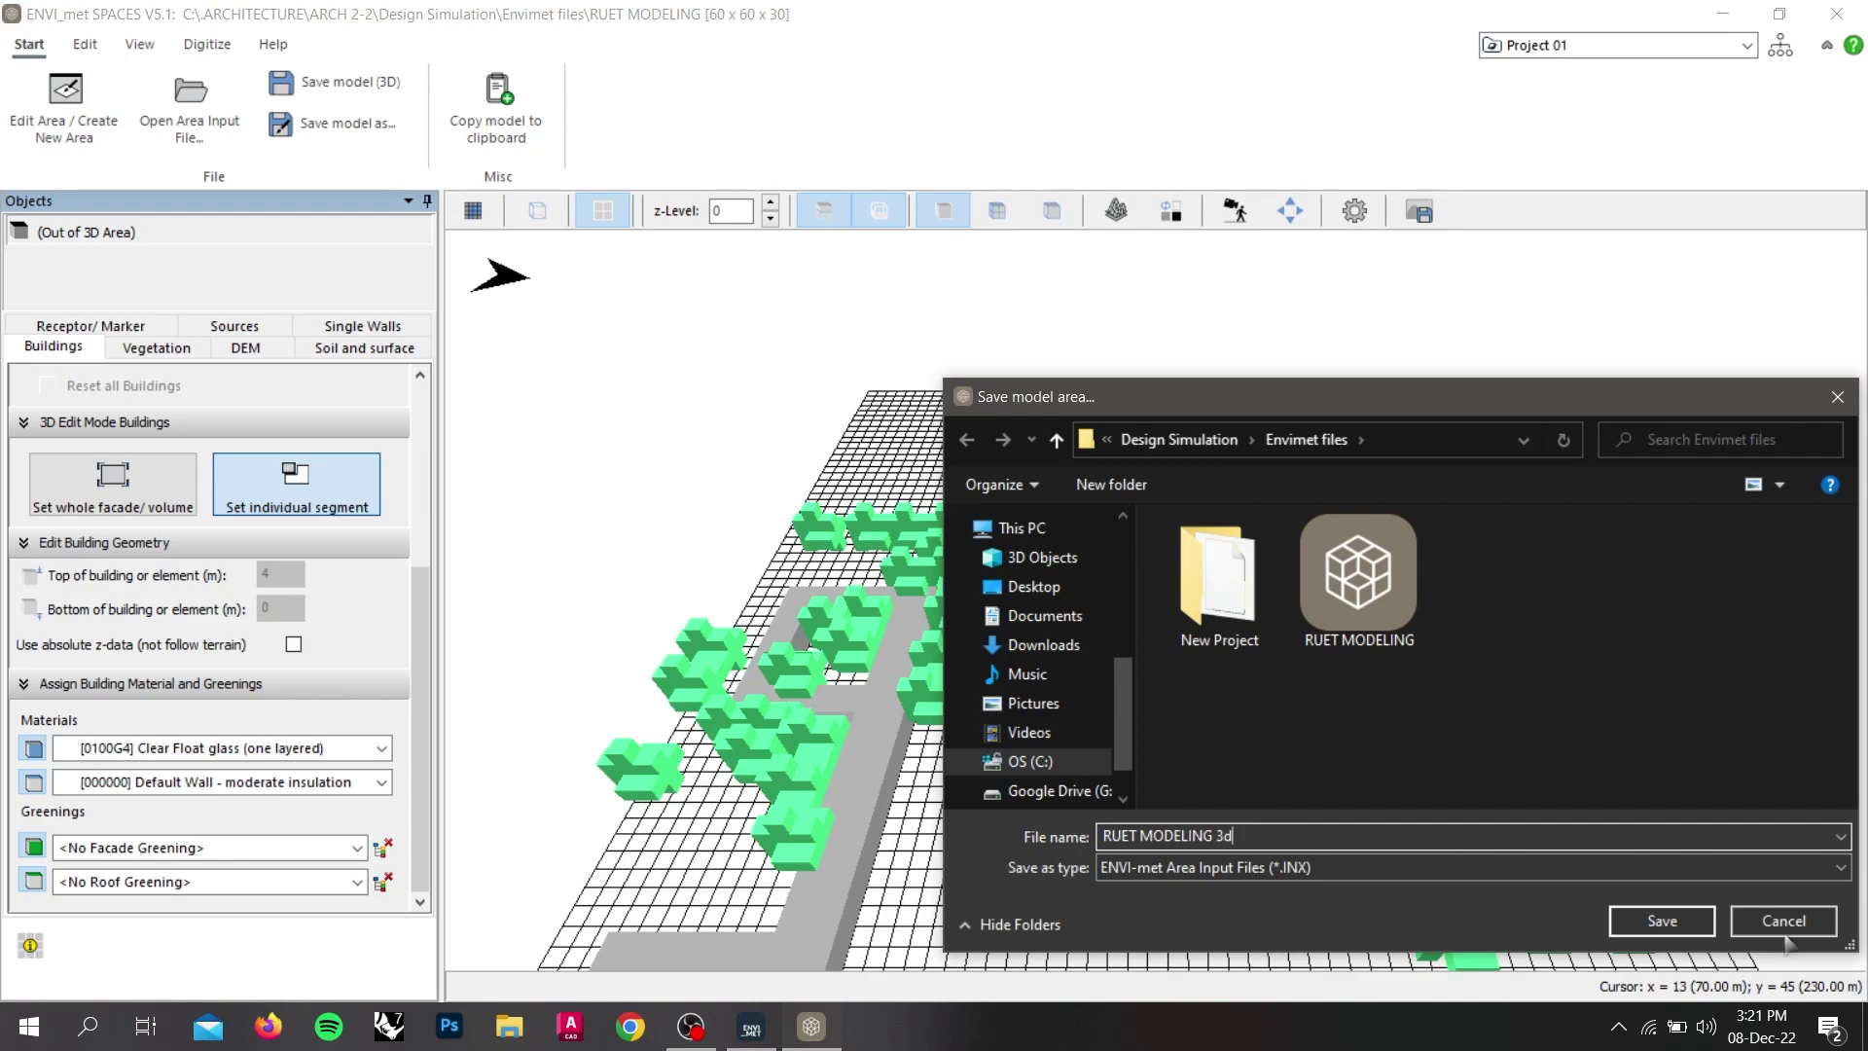
type("3d")
left_click(1662, 920)
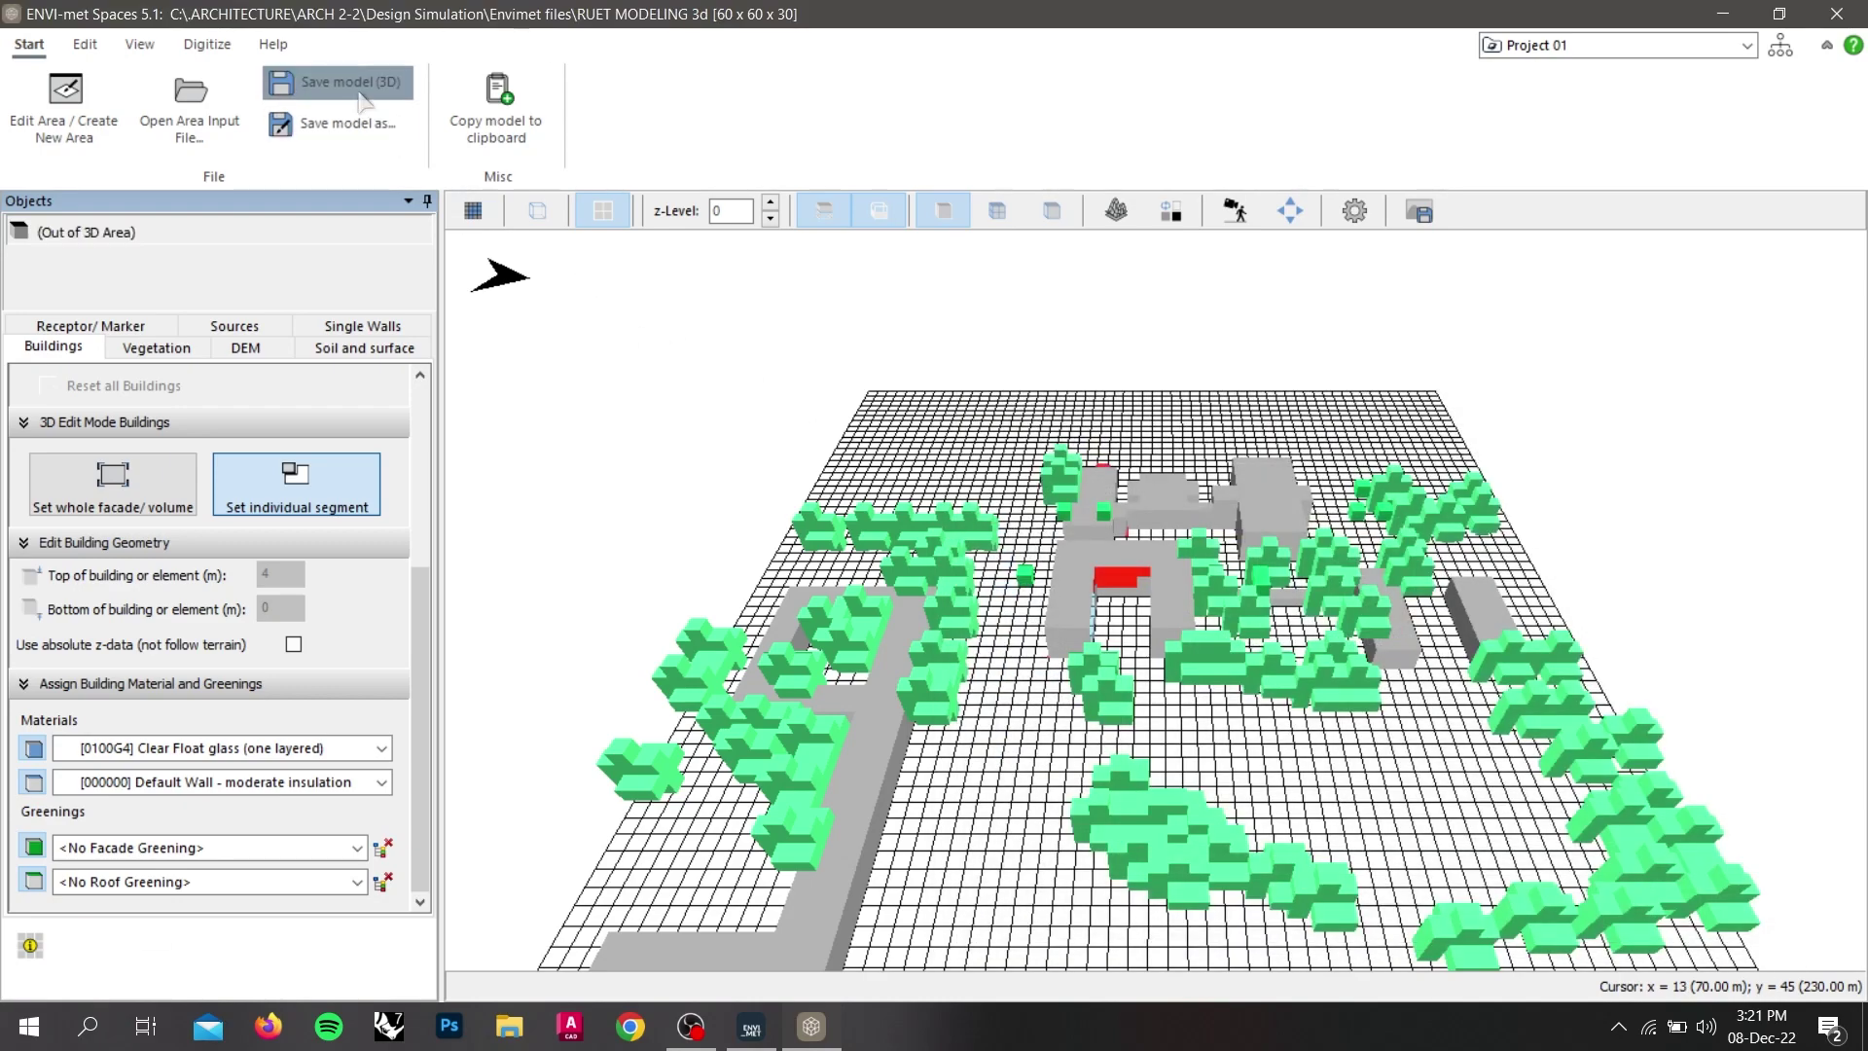
scroll(1109, 525, "down", 2)
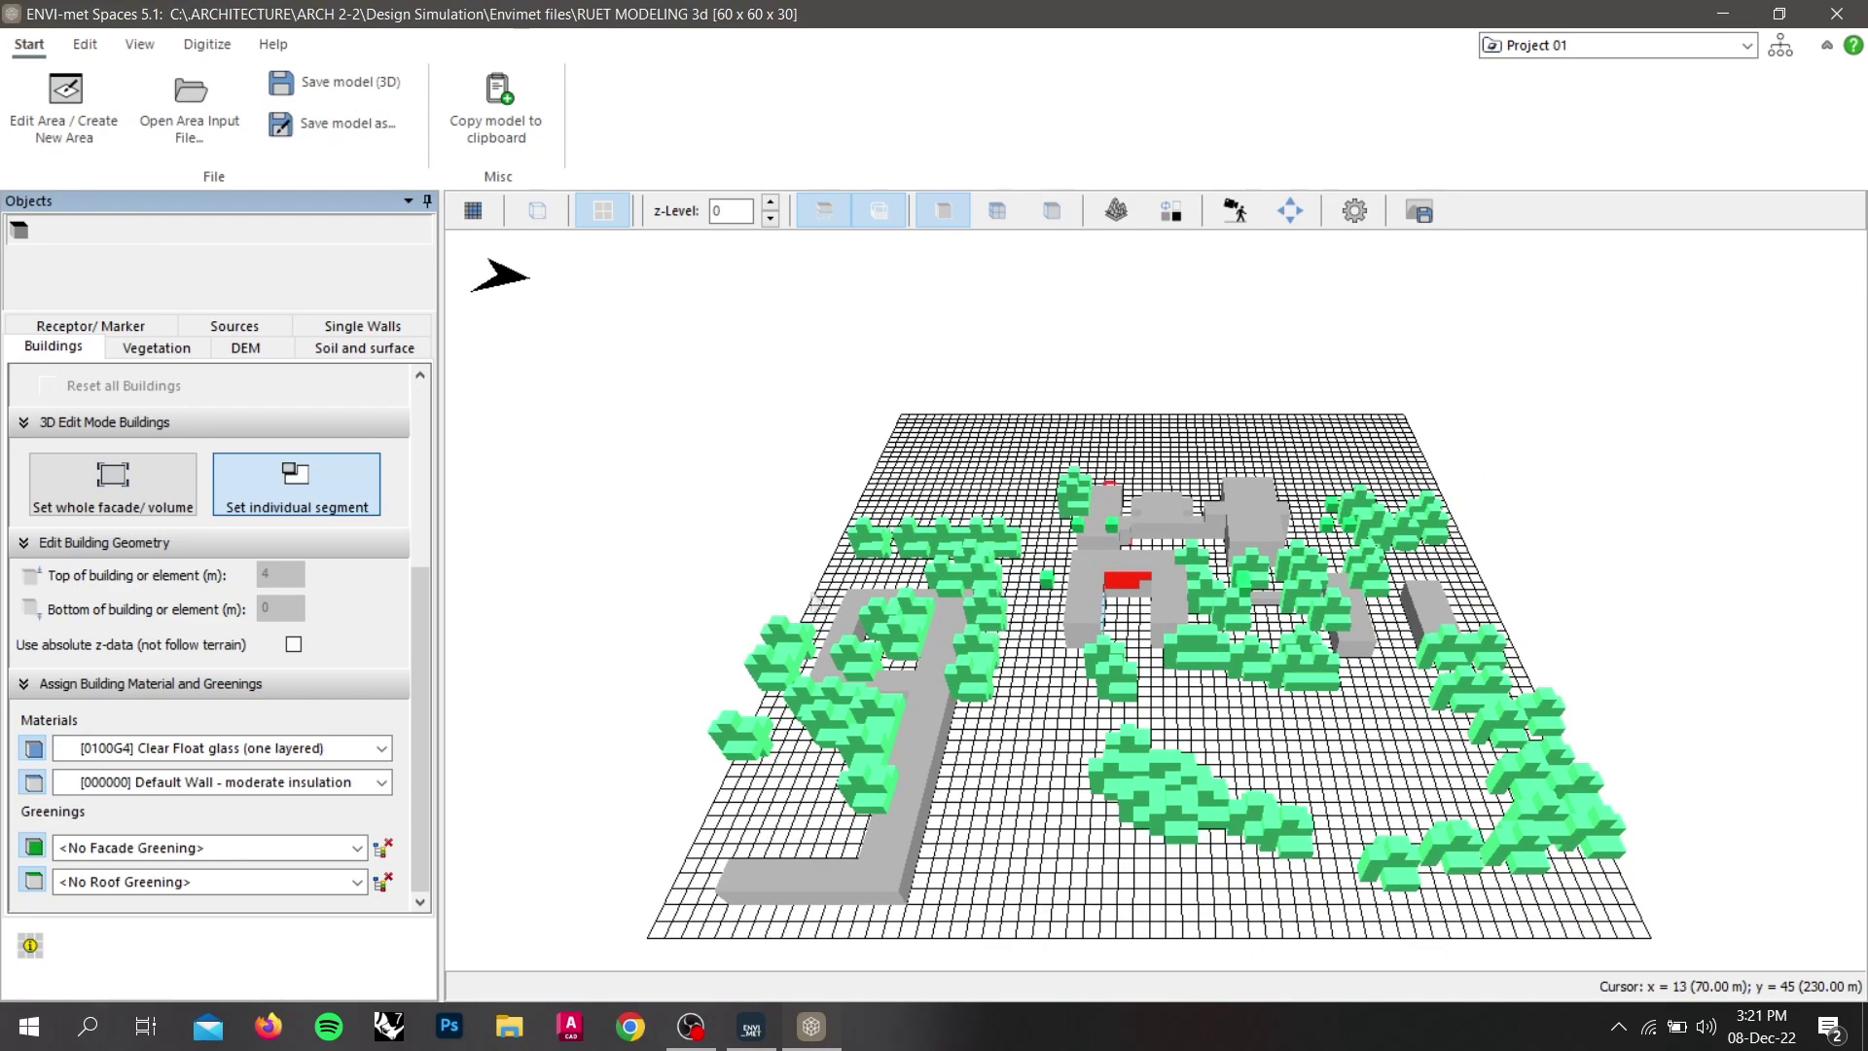